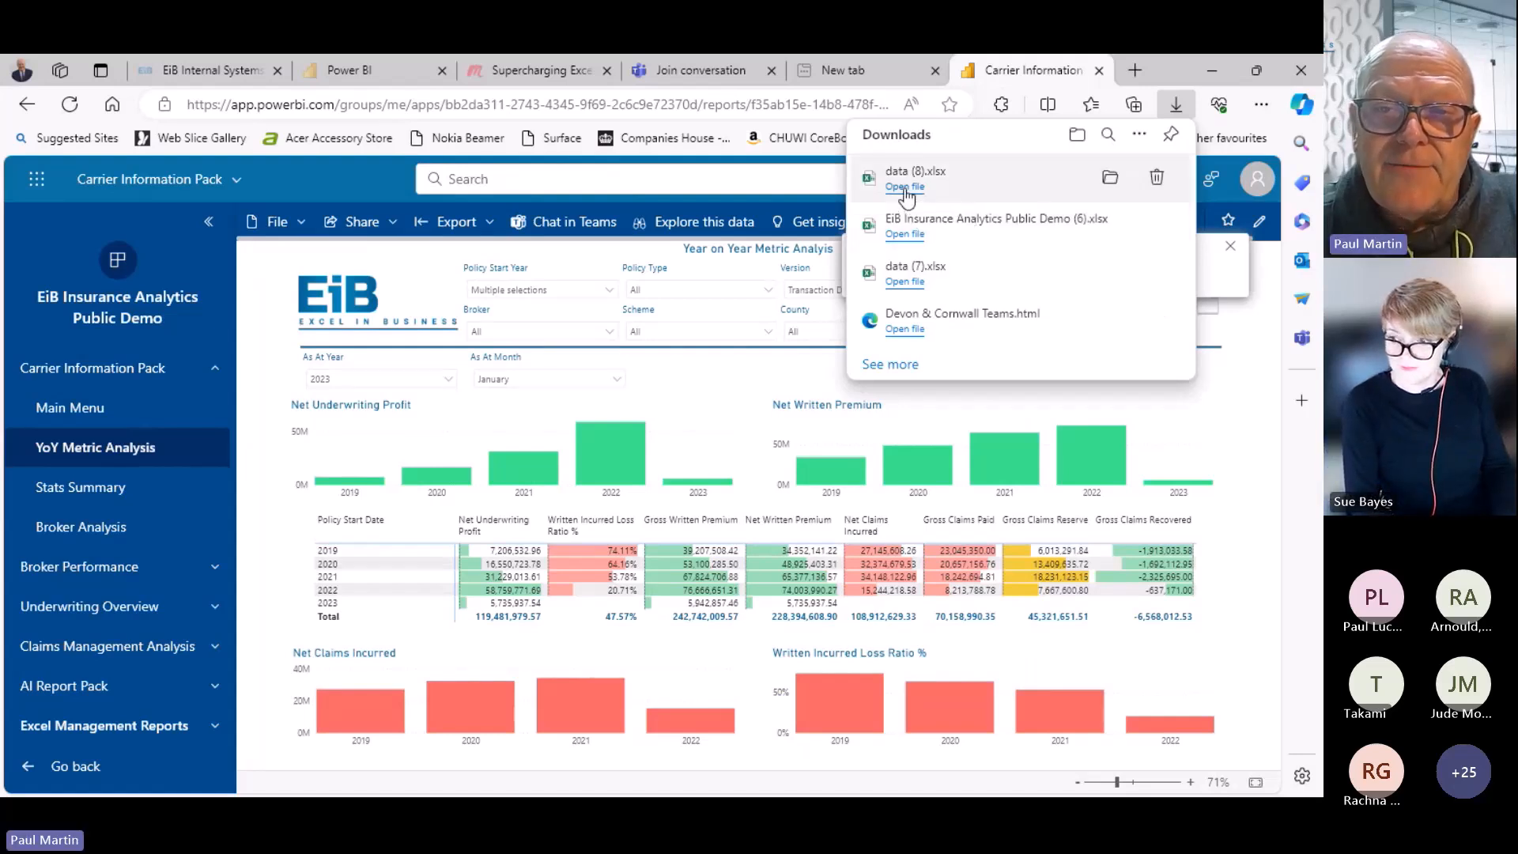
Open data (8).xlsx for editing, widen column A and autofit columns B:I so figures show
left_click(905, 190)
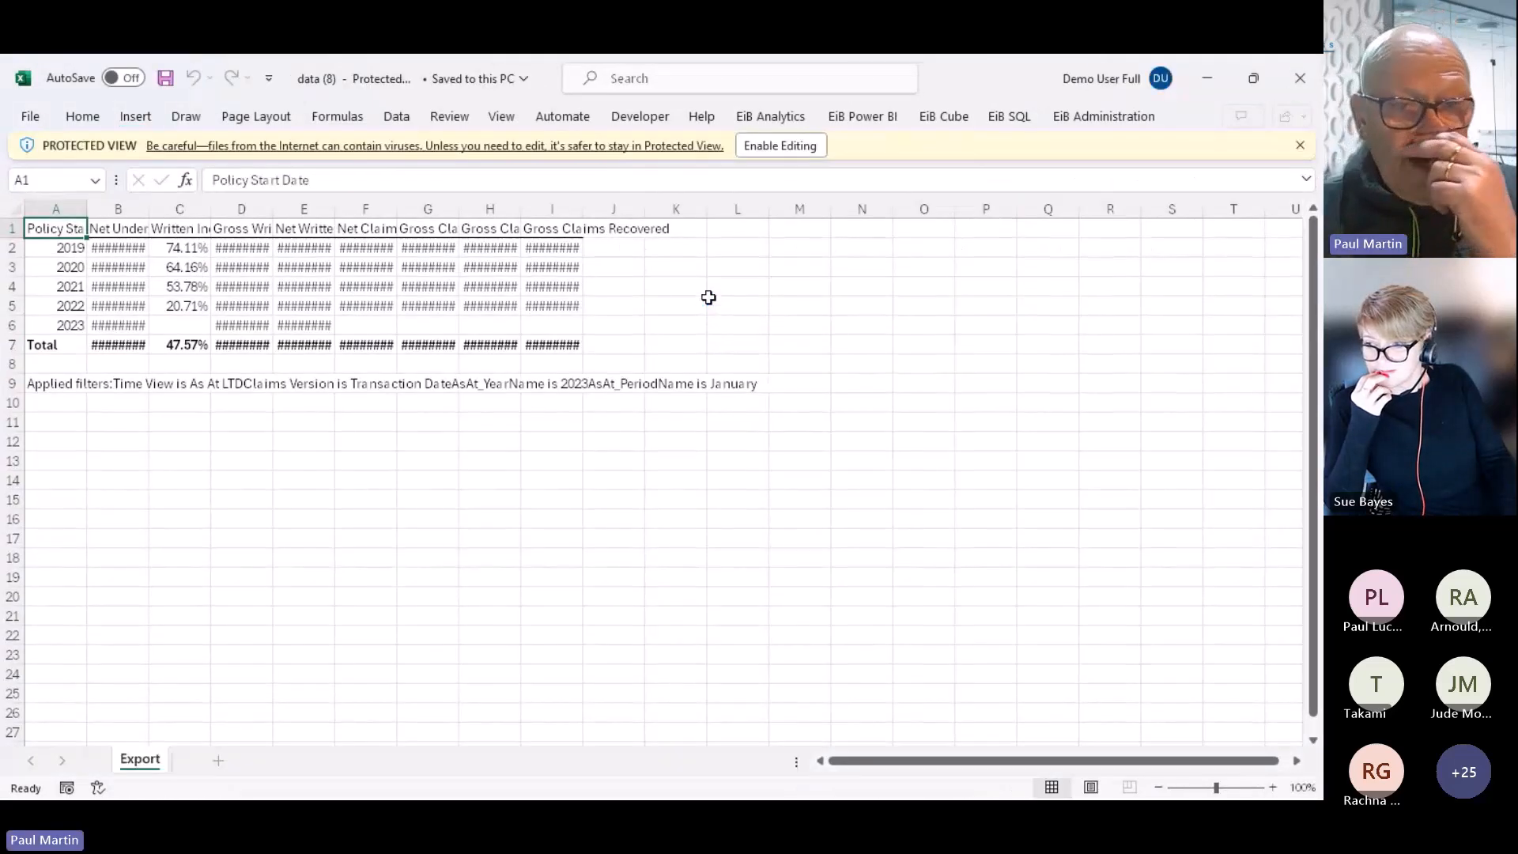
left_click(769, 148)
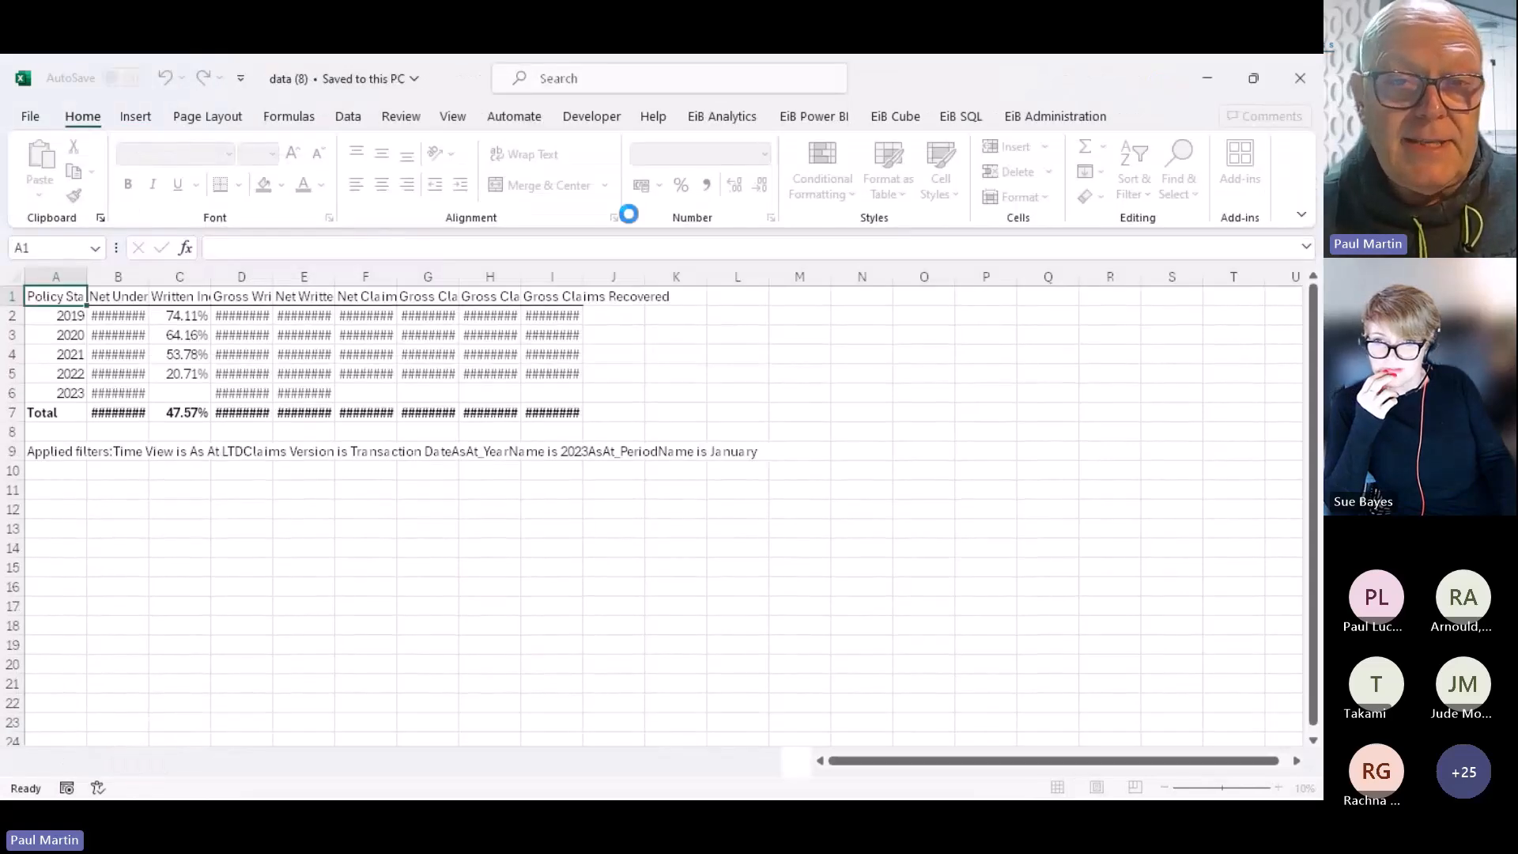
left_click_drag(83, 276, 731, 277)
left_click(158, 277)
double_click(739, 278)
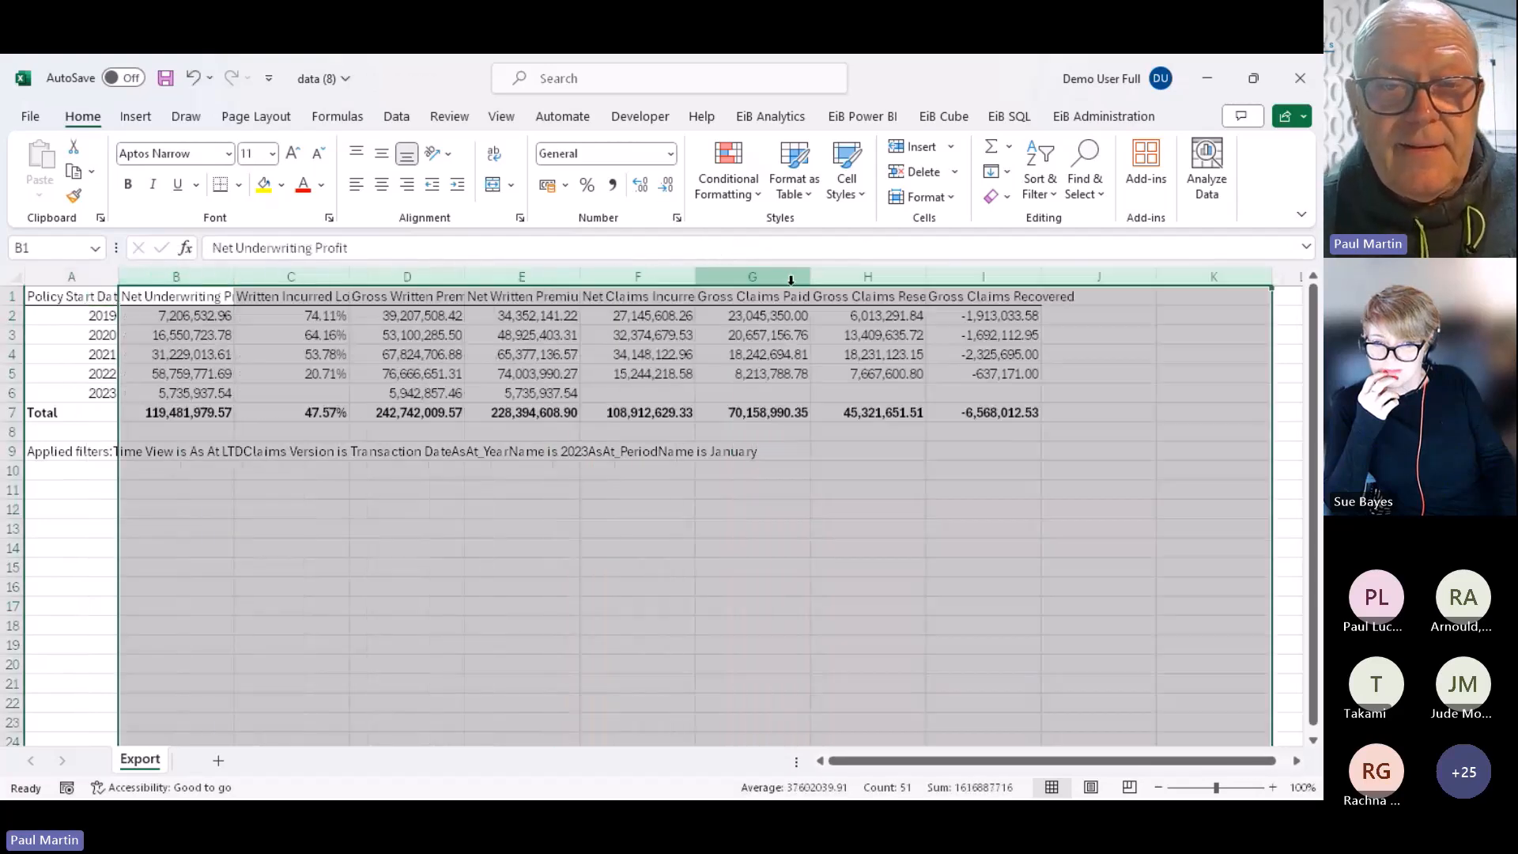
Give header row 1 a blue fill with white text, then switch back to Power BI
left_click(12, 296)
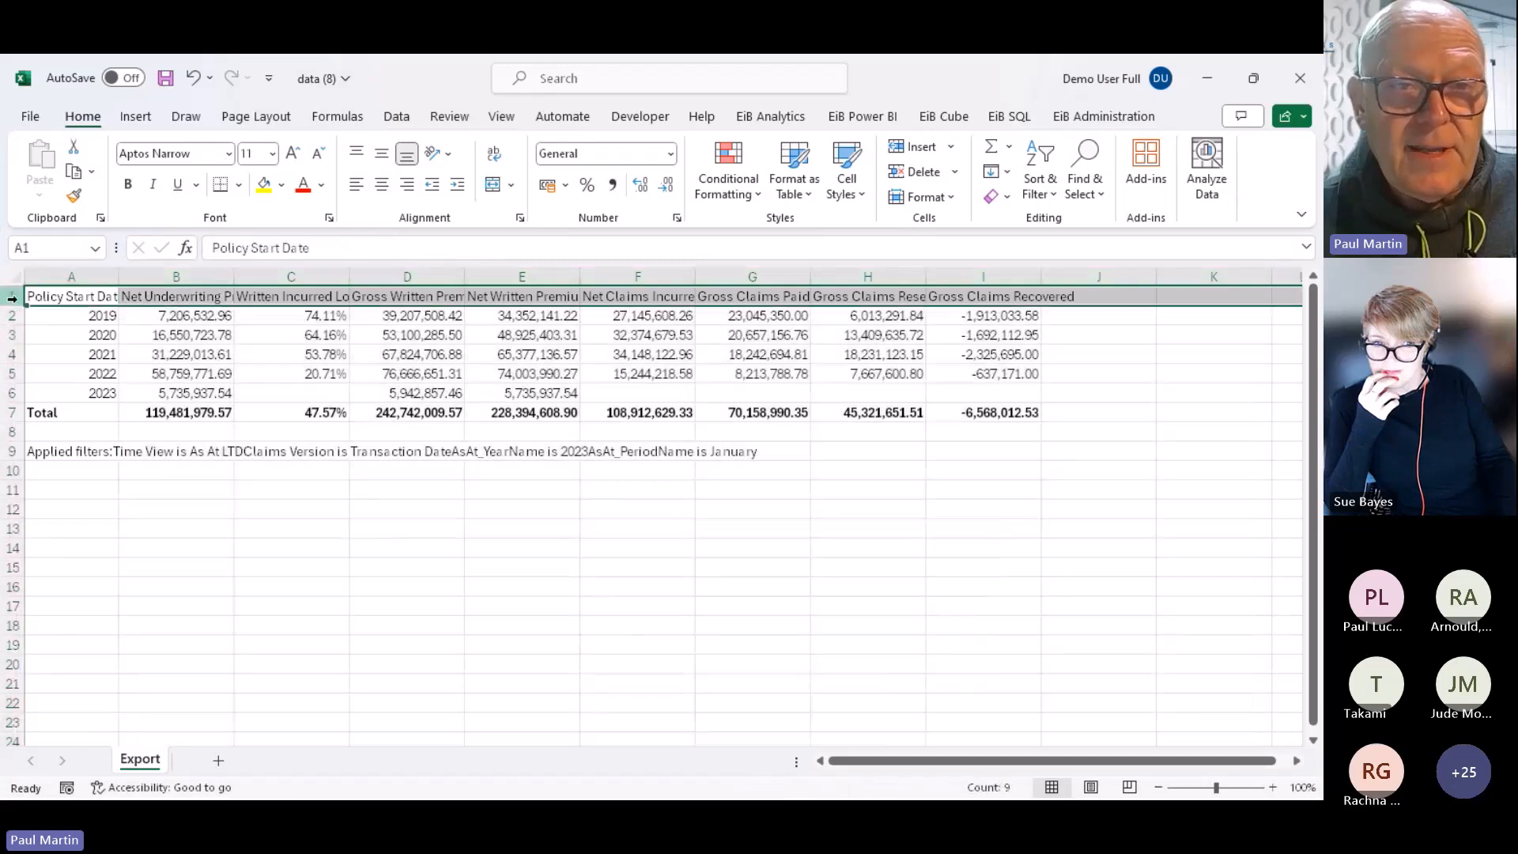
left_click(281, 184)
left_click(376, 364)
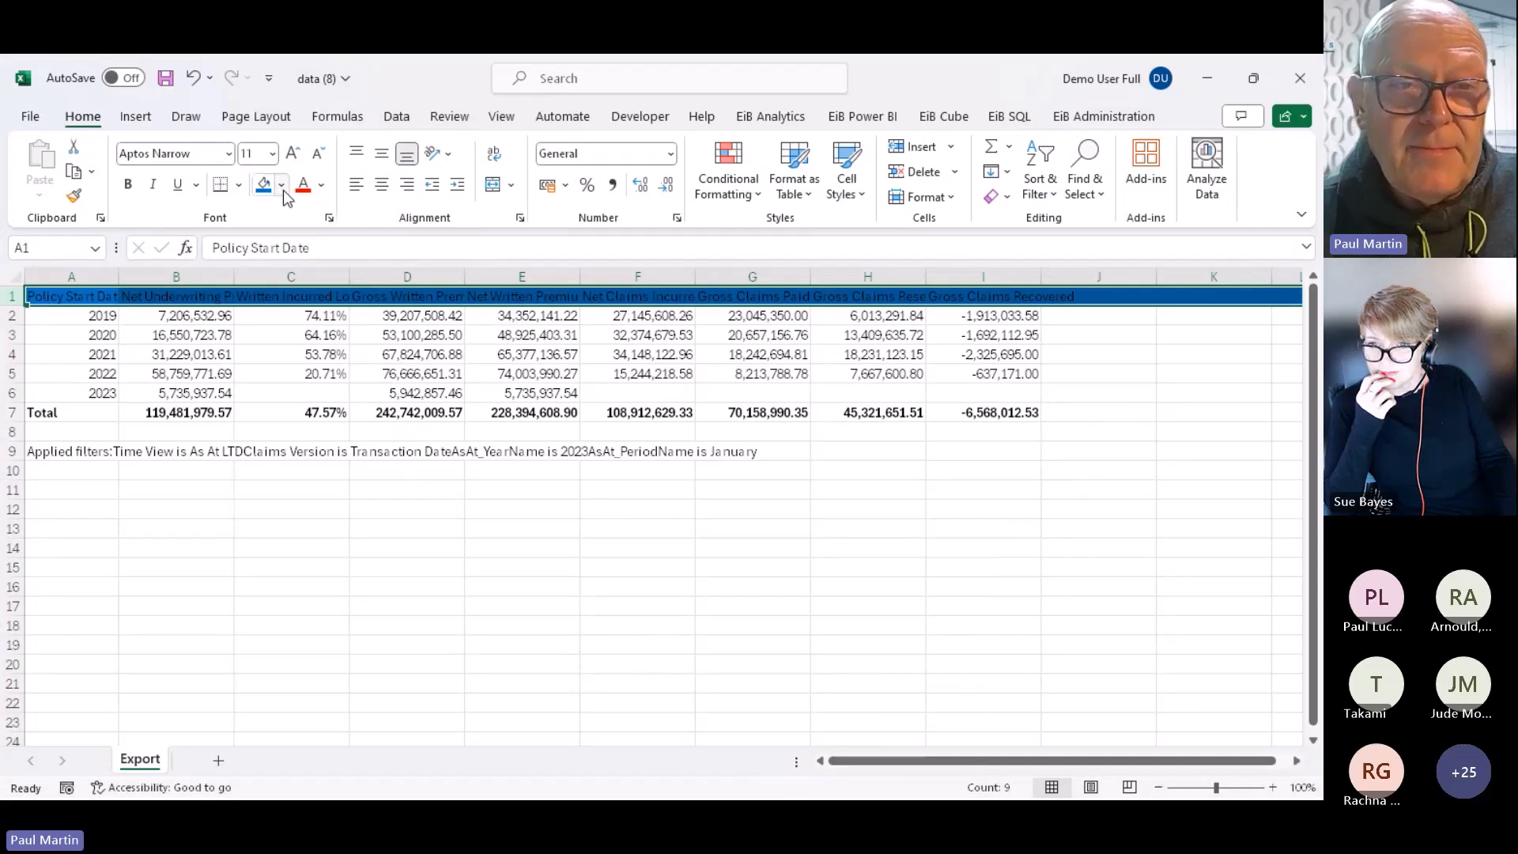
left_click(322, 188)
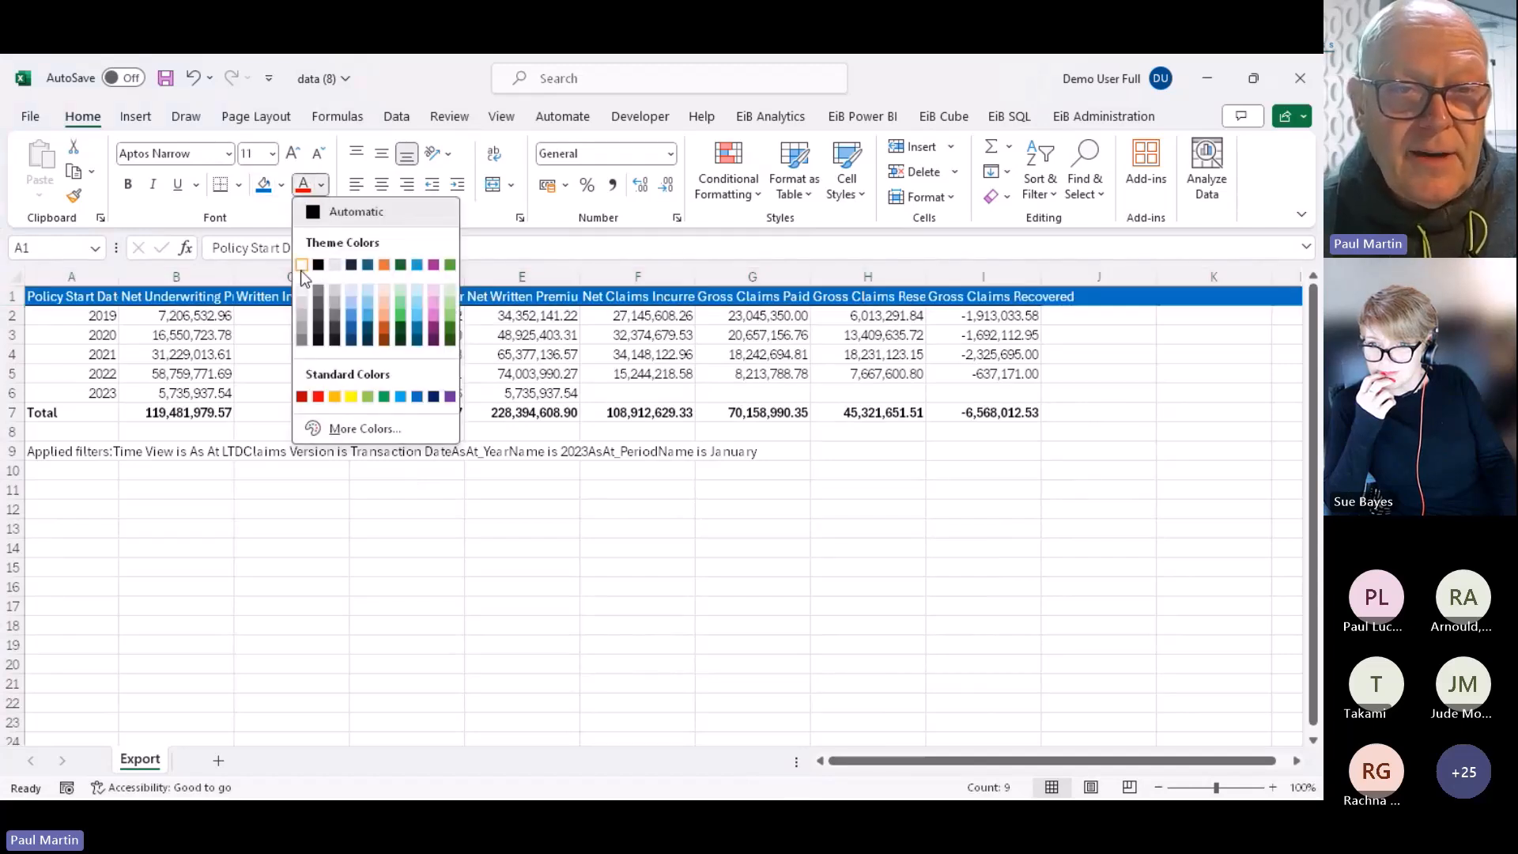
left_click(301, 268)
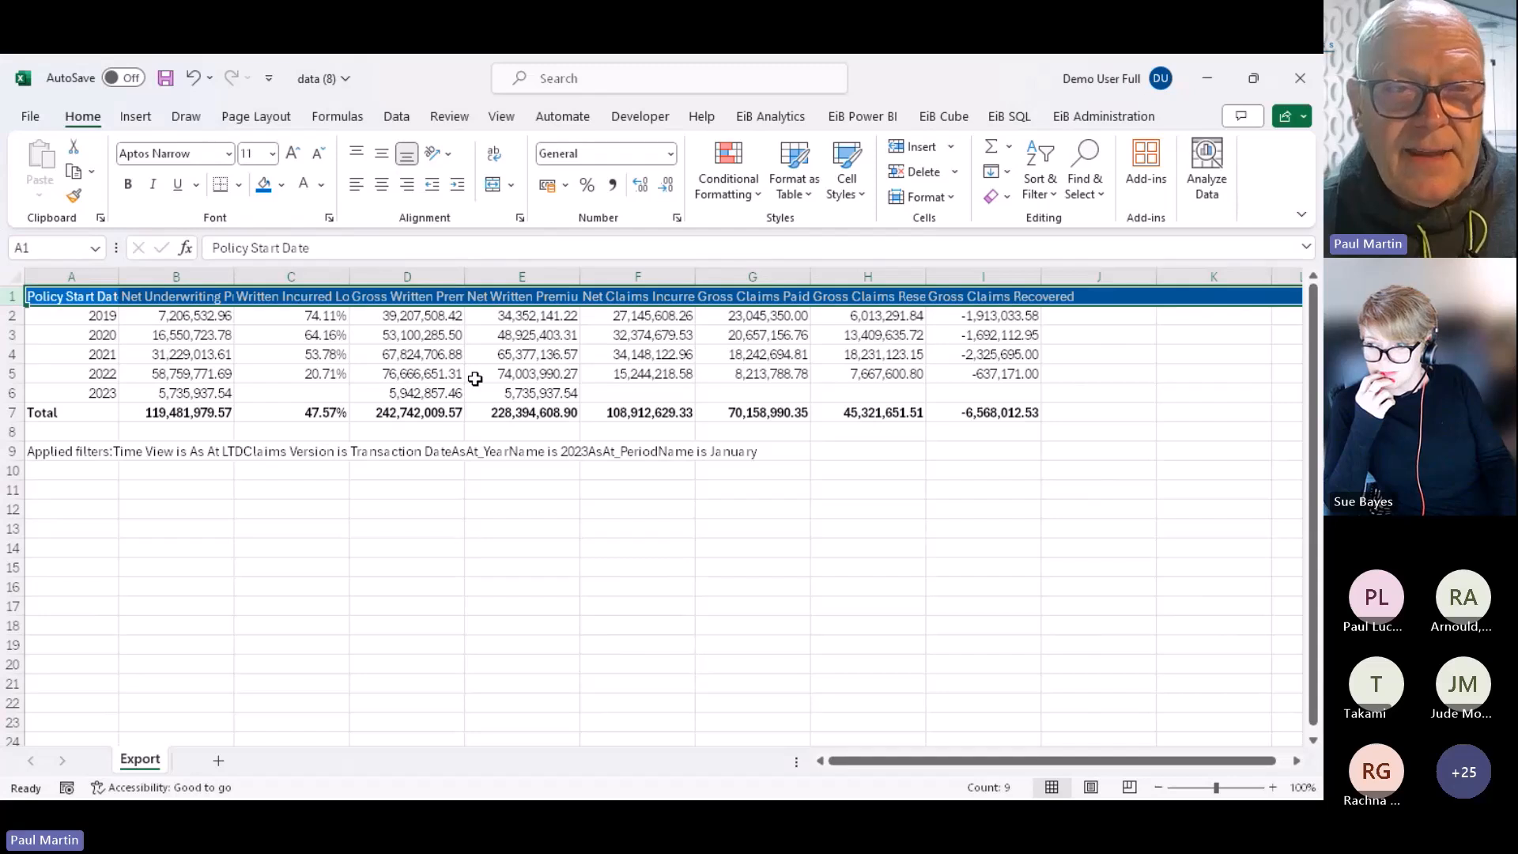
left_click(665, 583)
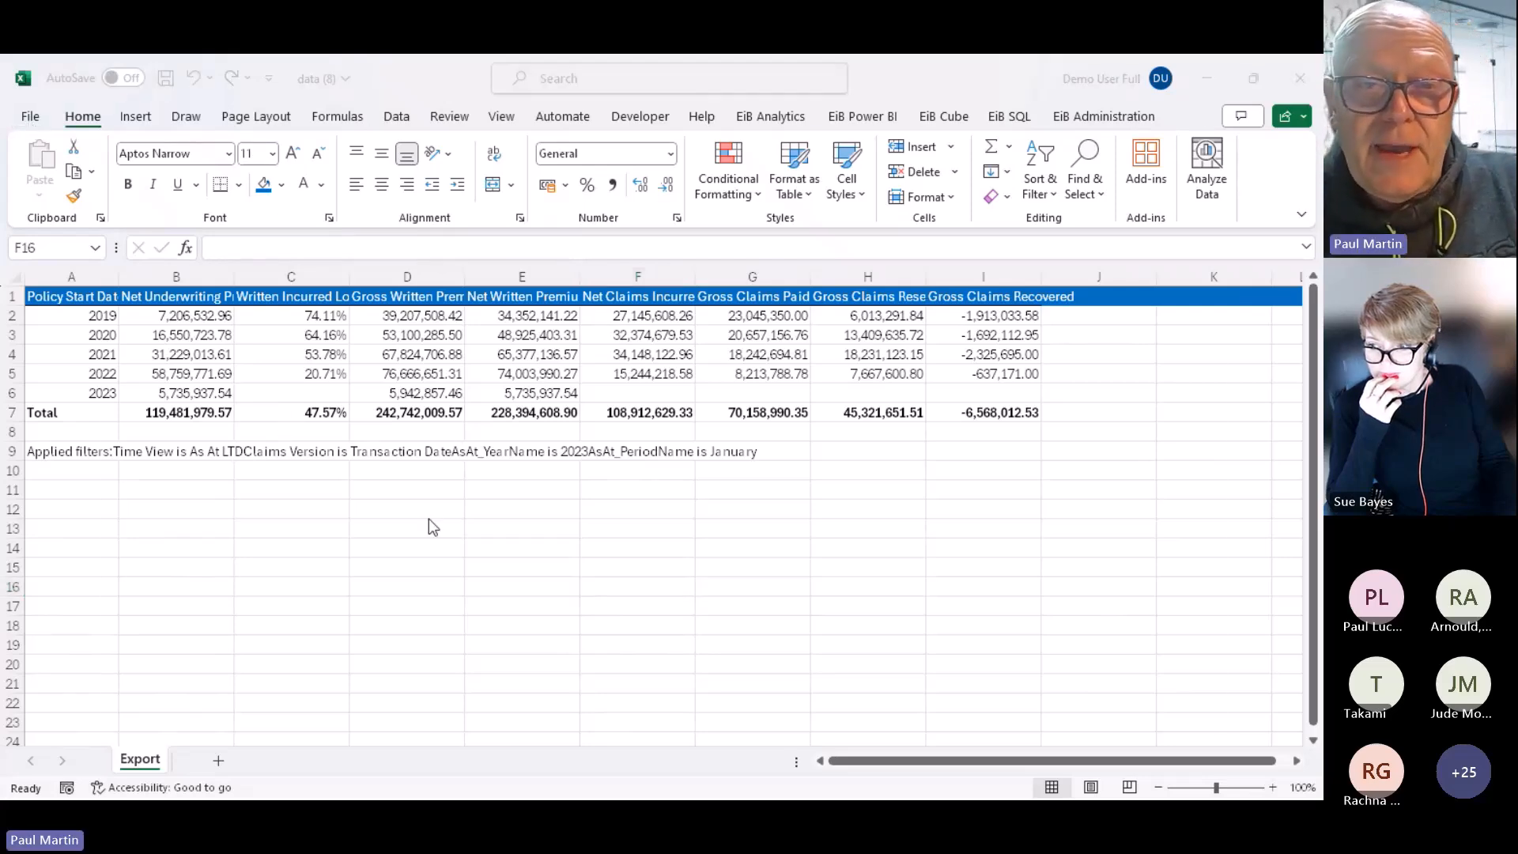
key("alt+Tab")
key("alt+Tab")
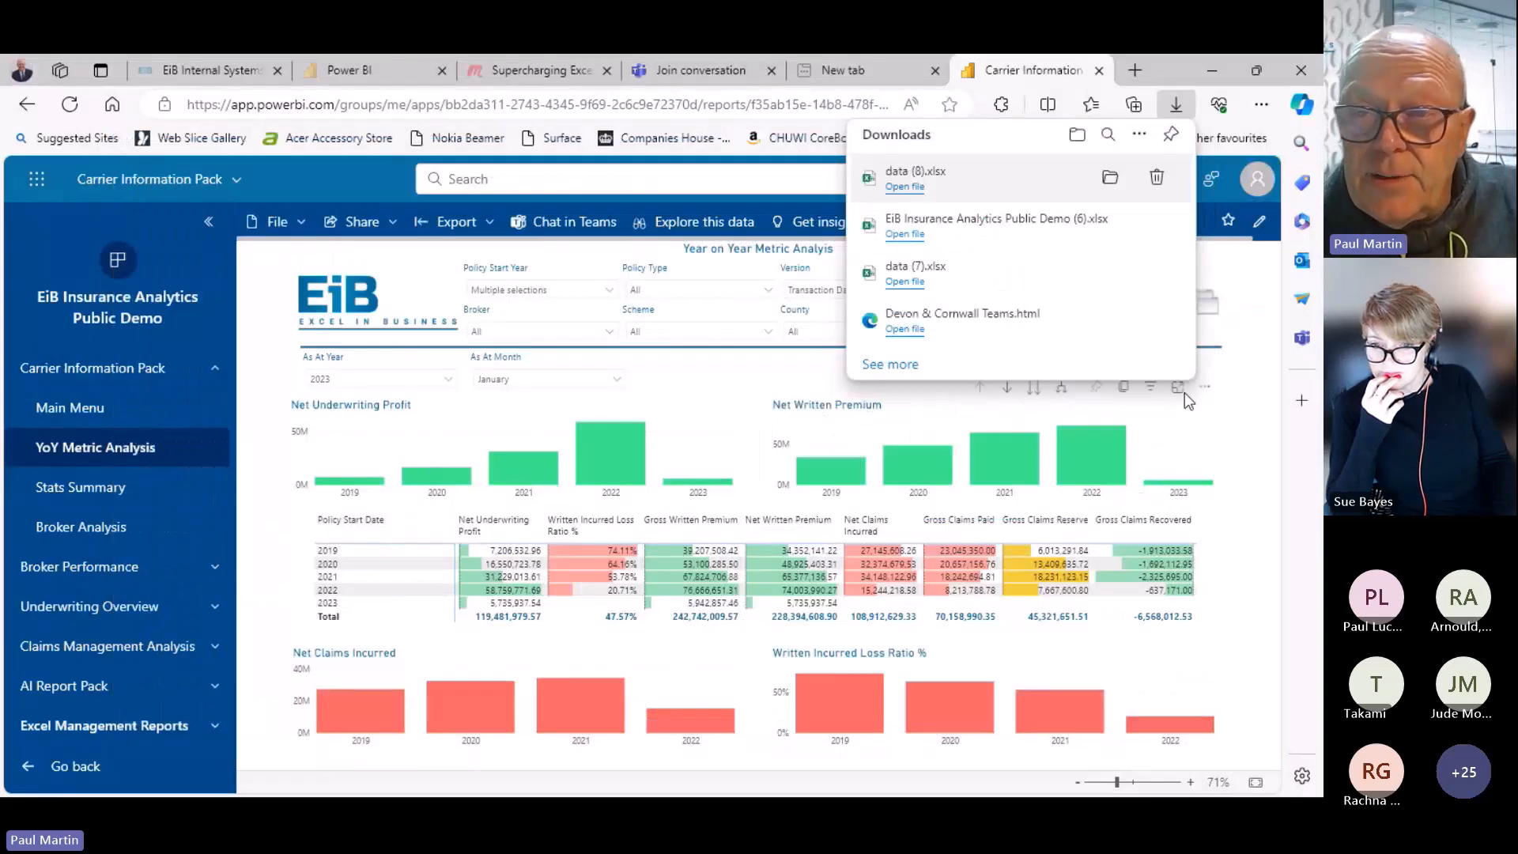
Export the report with Analyze in Excel and open the new workbook in Excel for the web
left_click(1265, 473)
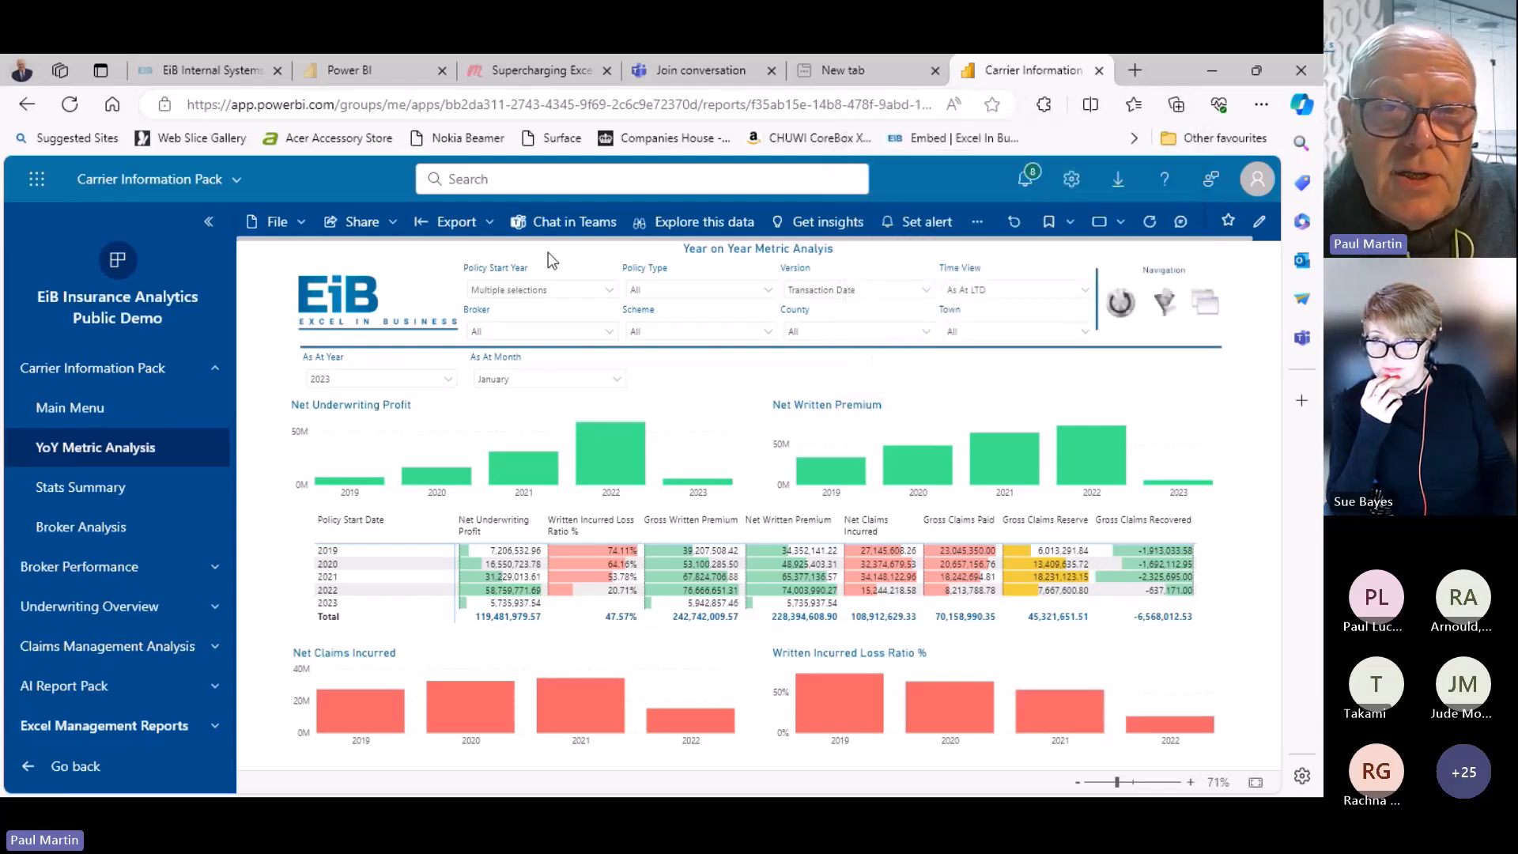
left_click(448, 227)
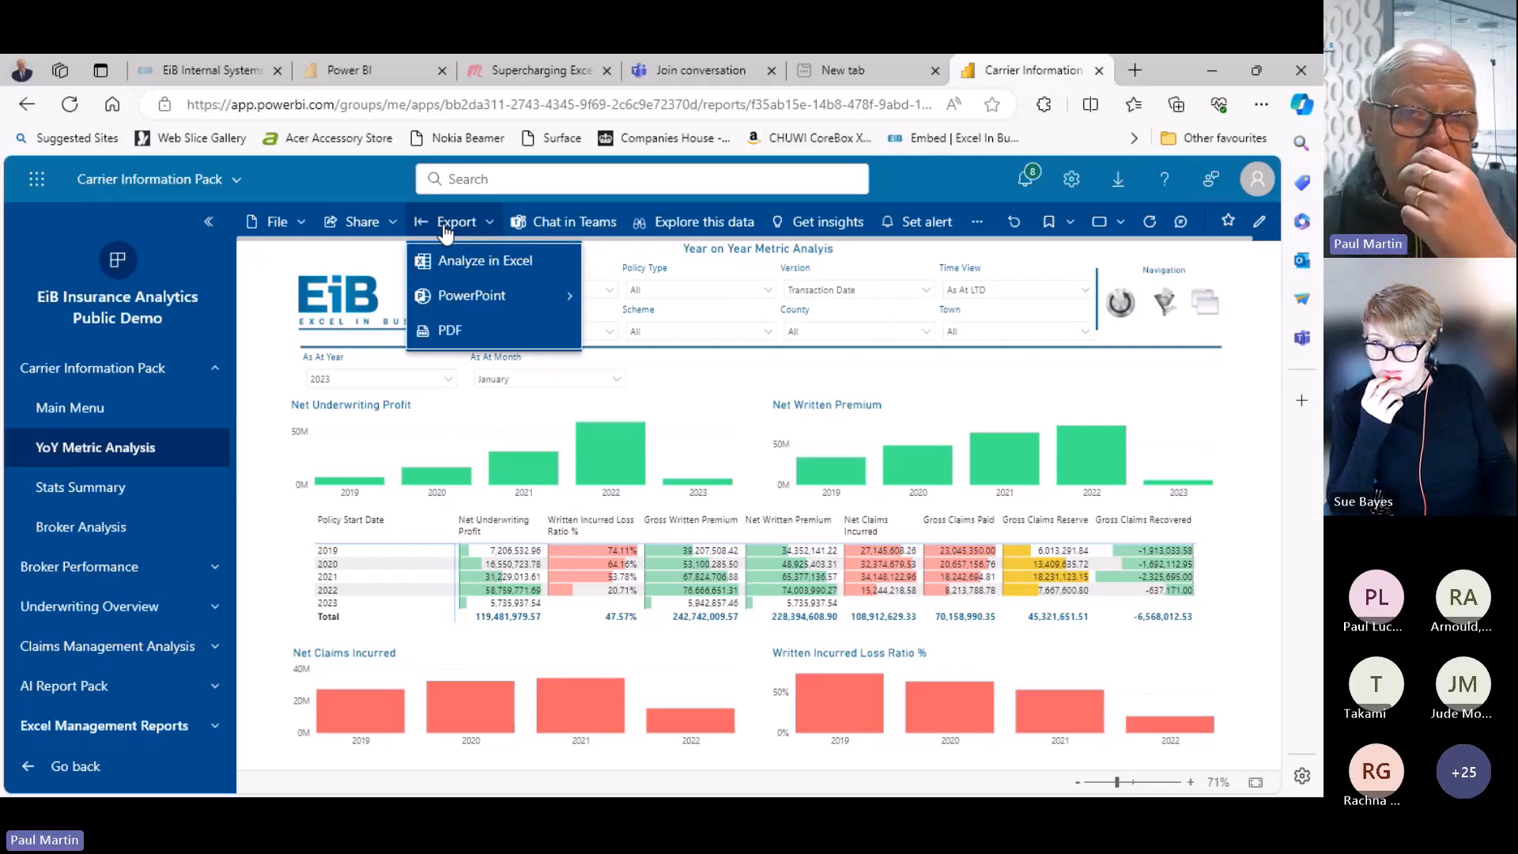
left_click(488, 264)
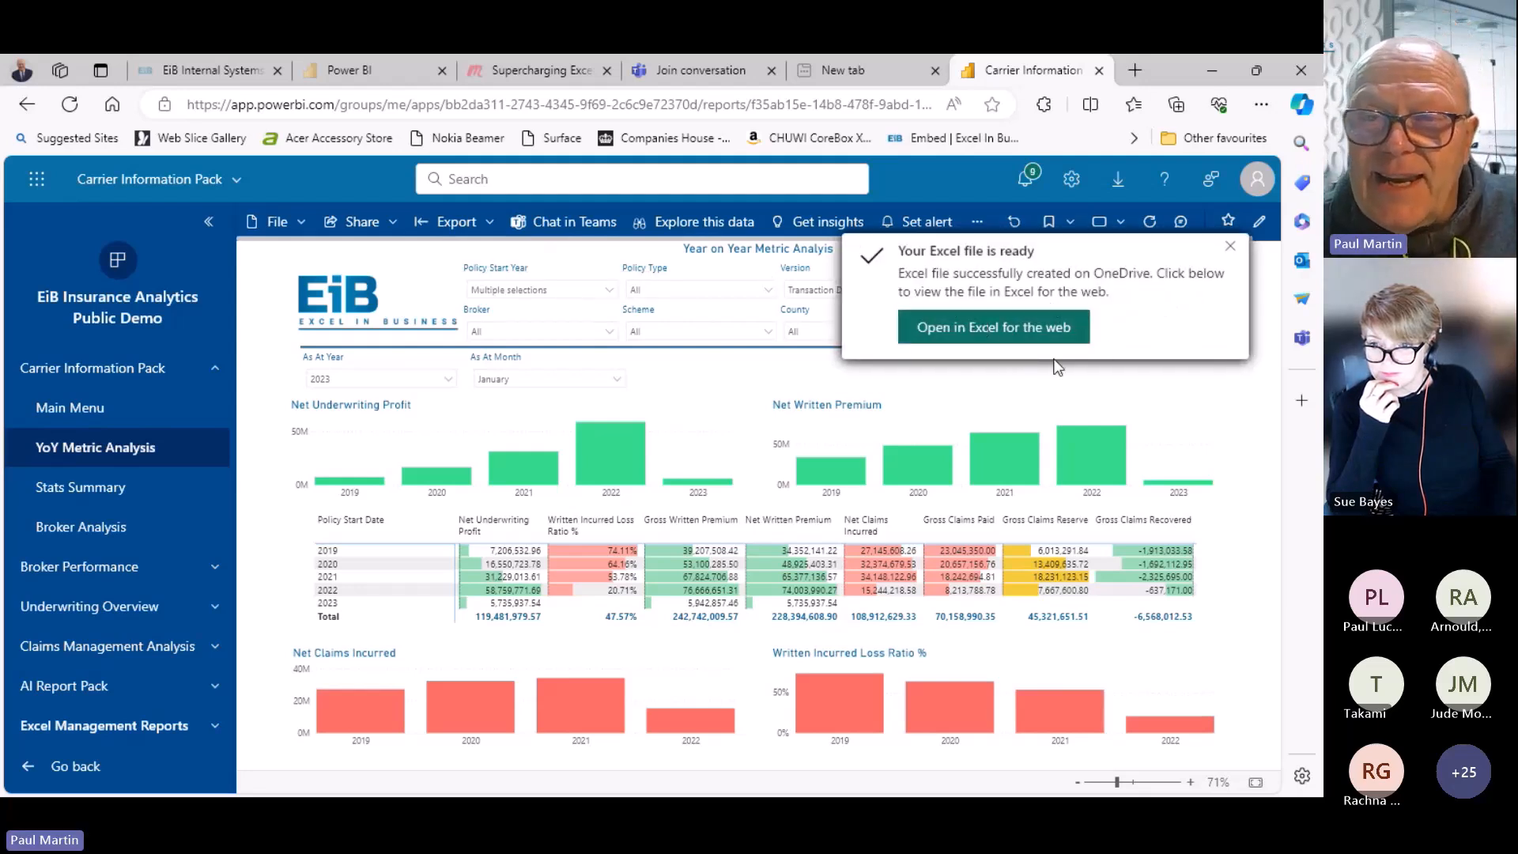
left_click(983, 327)
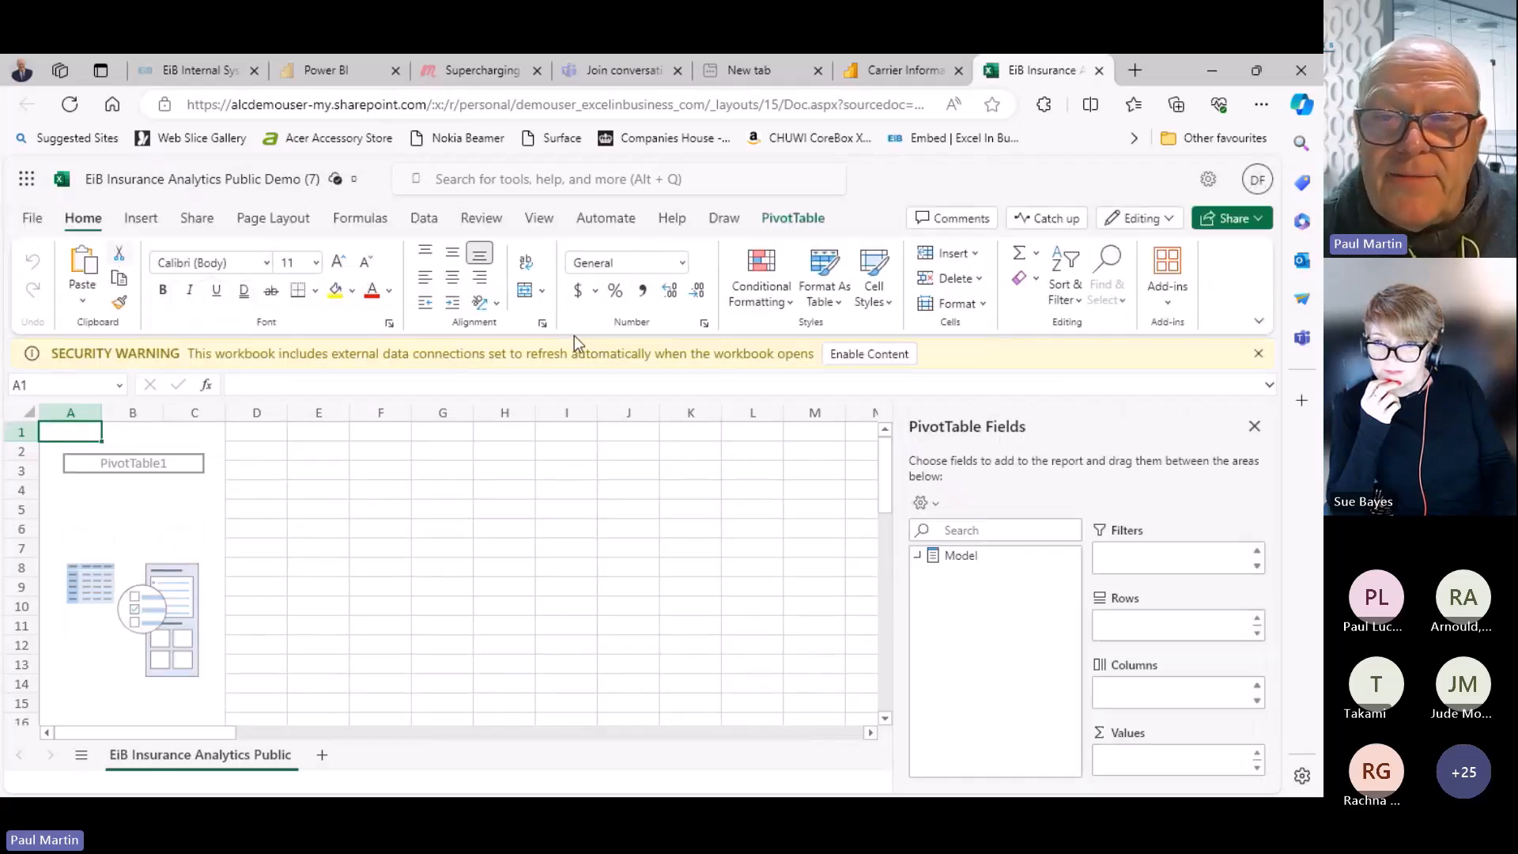
Enable content, download a copy of EiB Insurance Analytics Public Demo (7) and open it in desktop Excel
left_click(869, 354)
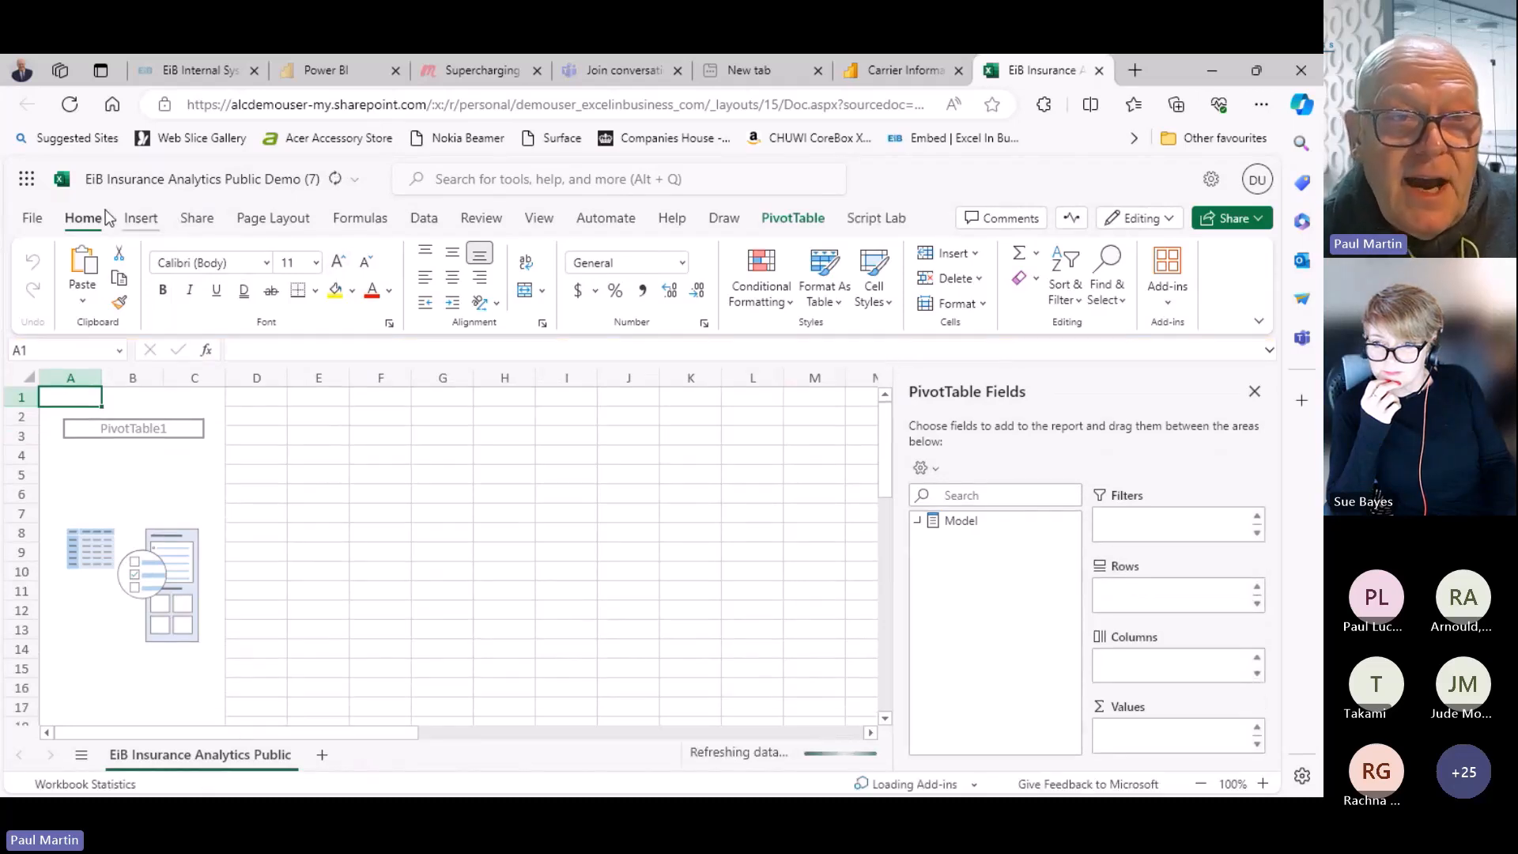
left_click(32, 221)
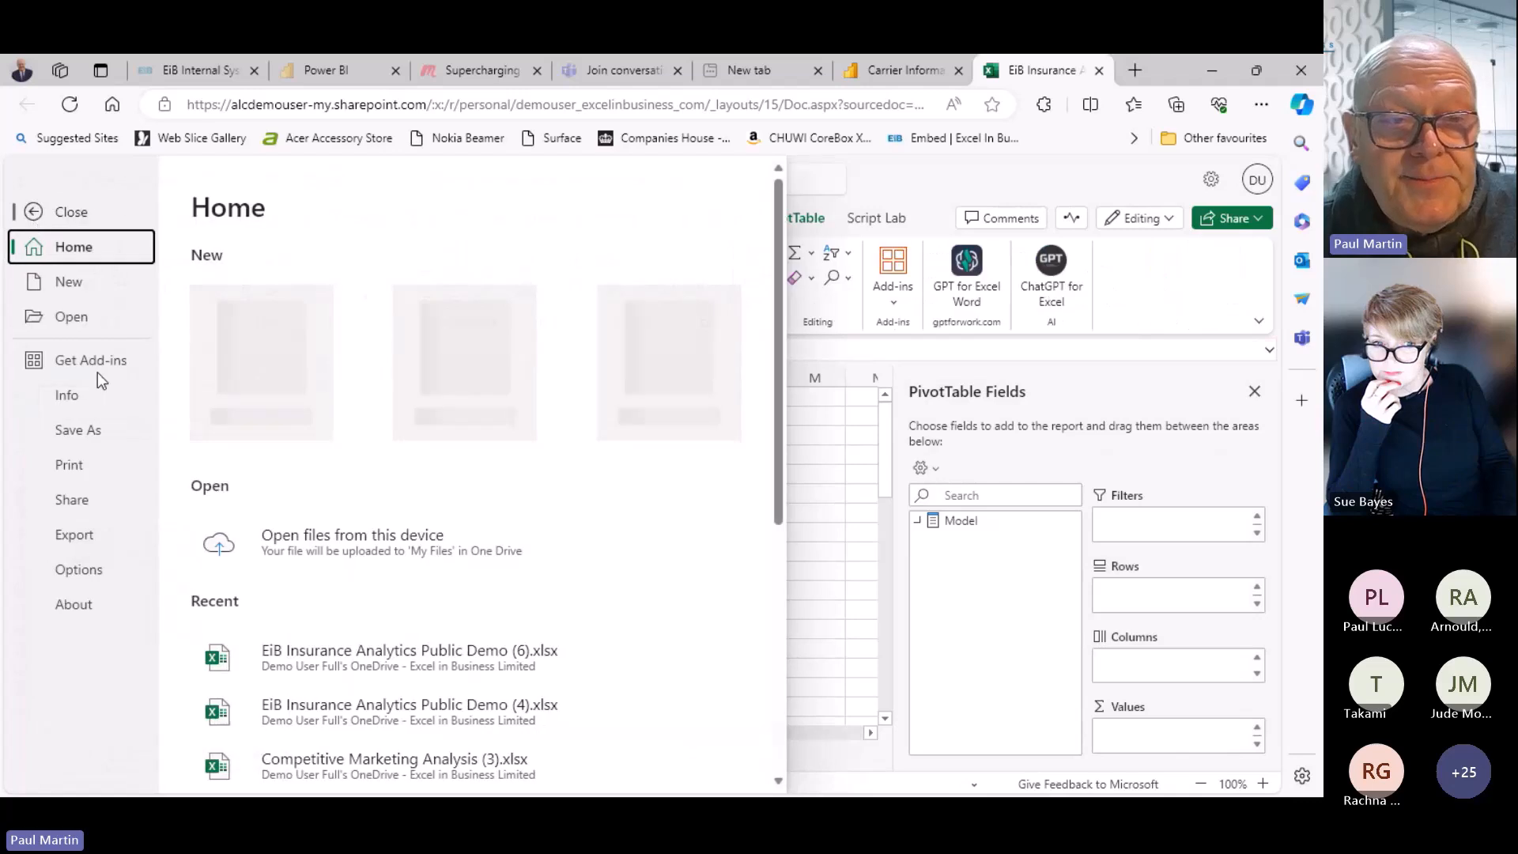
left_click(88, 434)
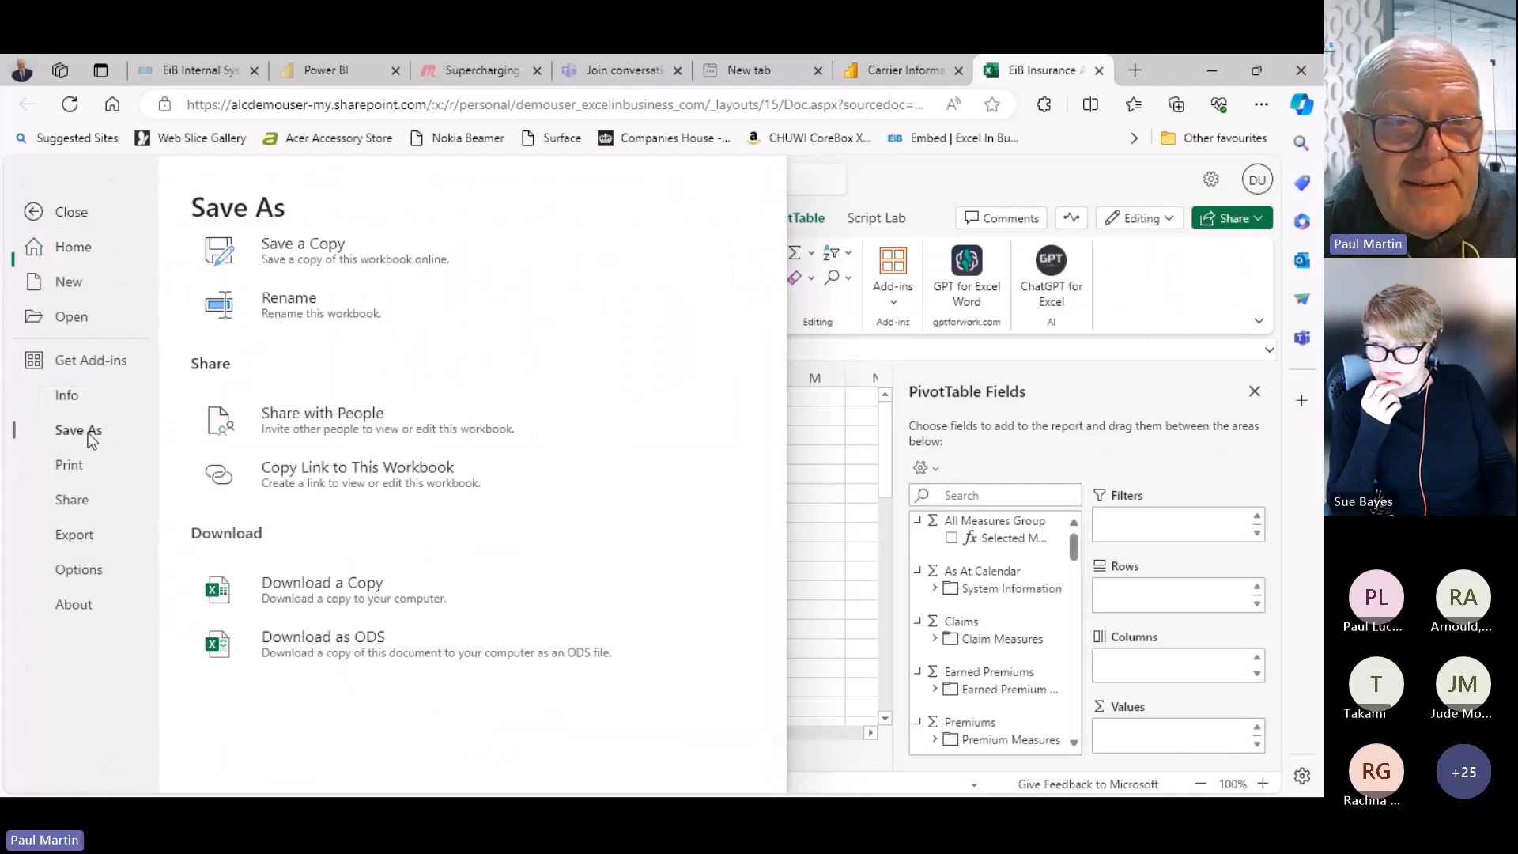
left_click(353, 593)
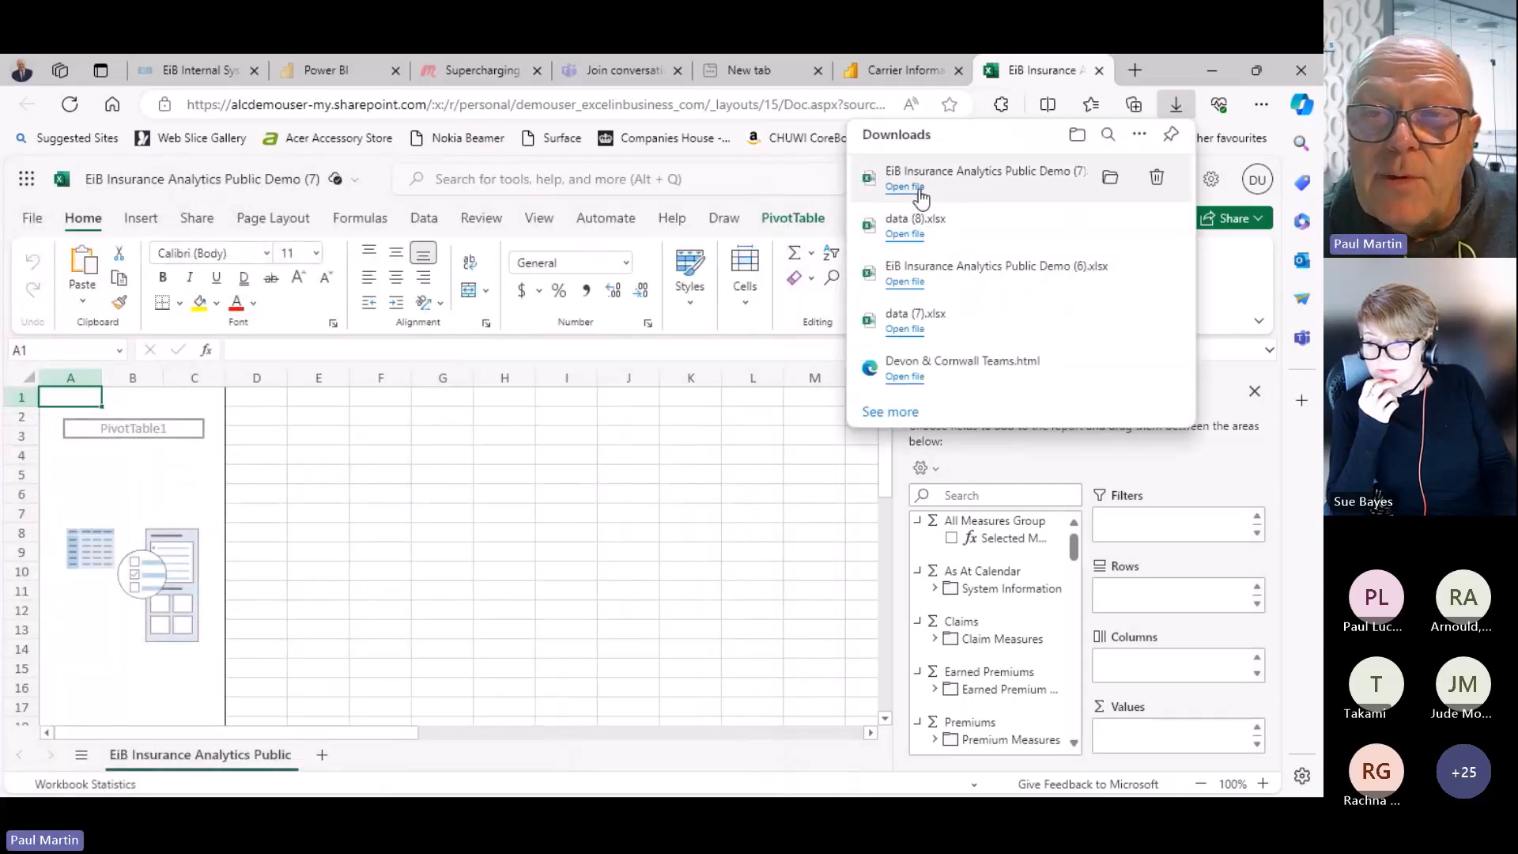
left_click(920, 189)
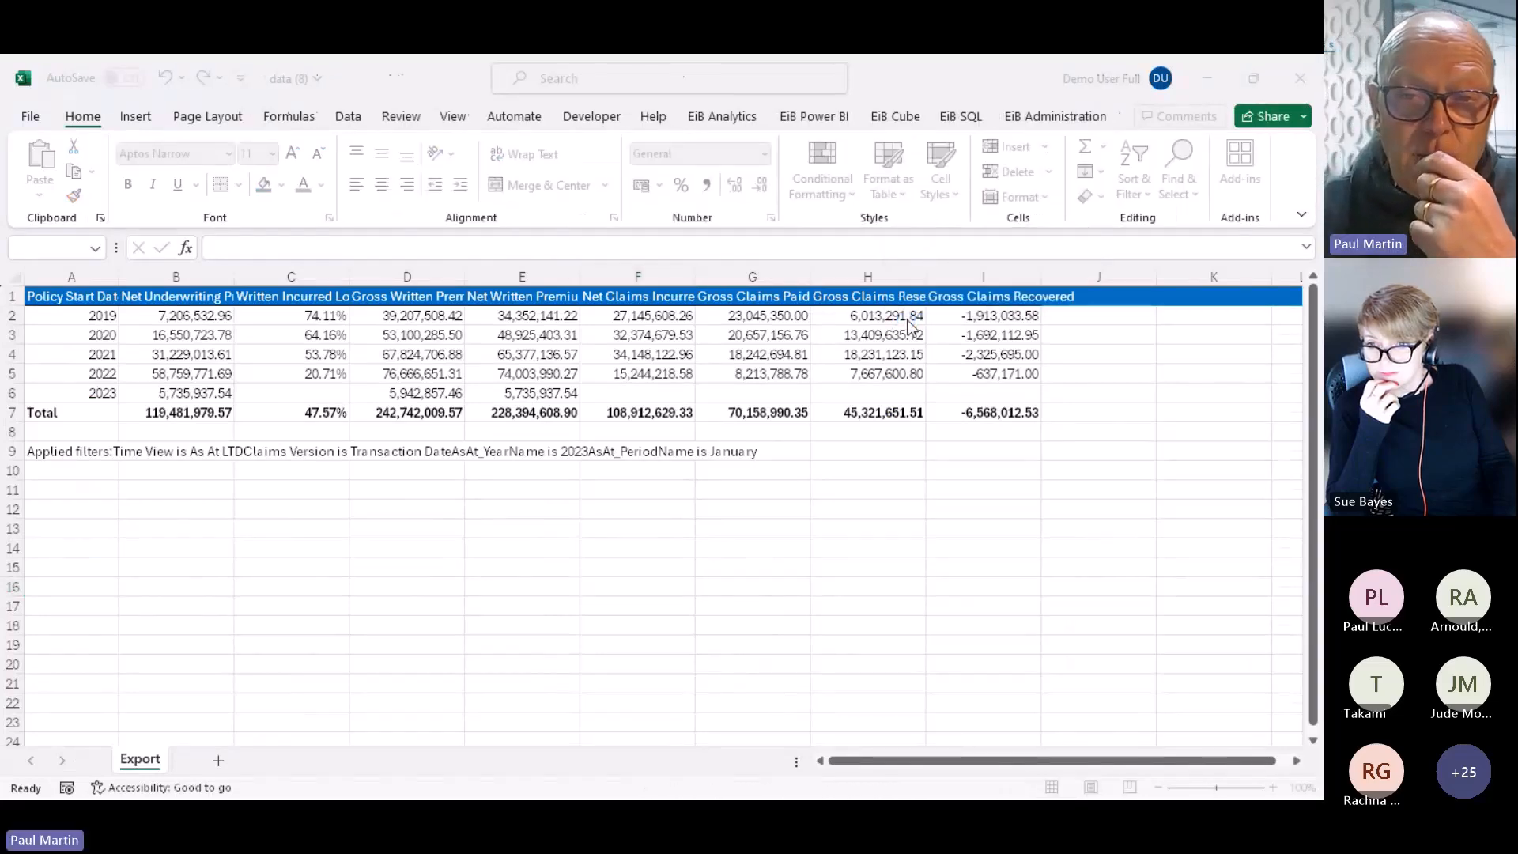
Enable the workbook, add Selected Measure to the PivotTable values and trust the external data connection
left_click(775, 145)
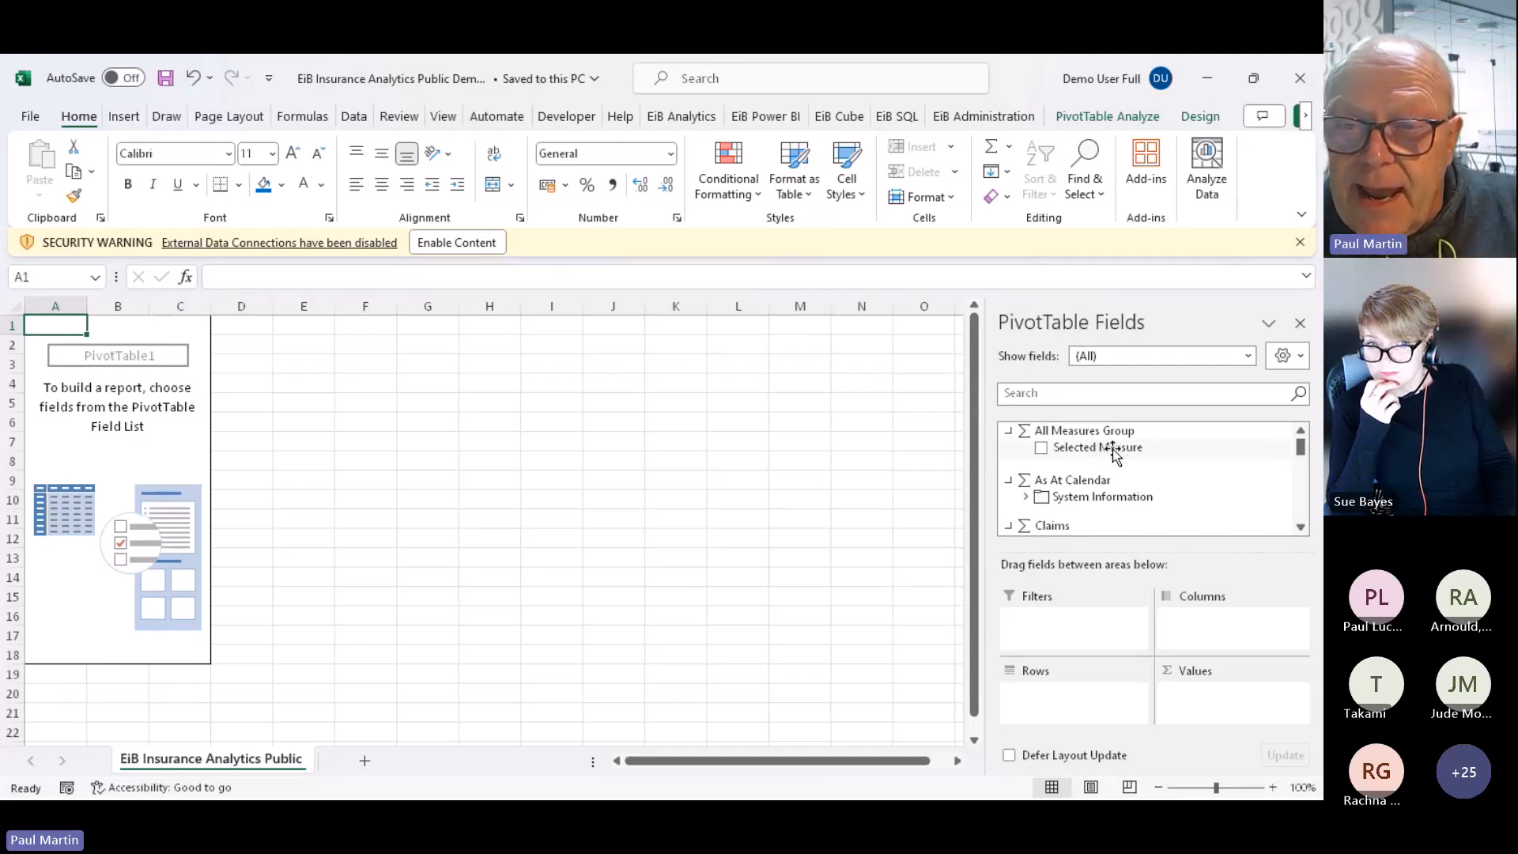
left_click(1248, 357)
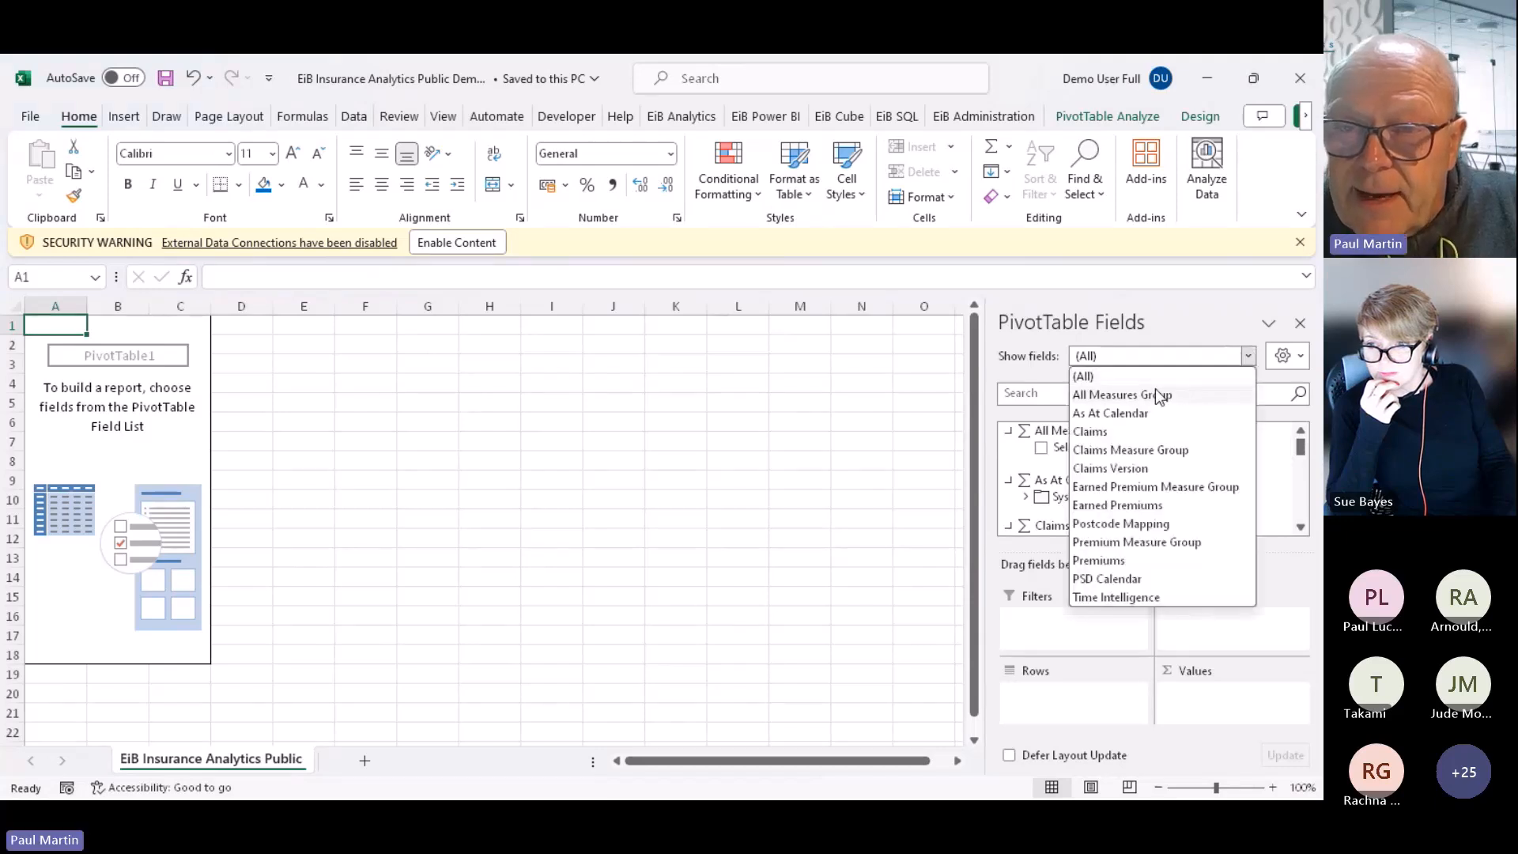
left_click(1154, 395)
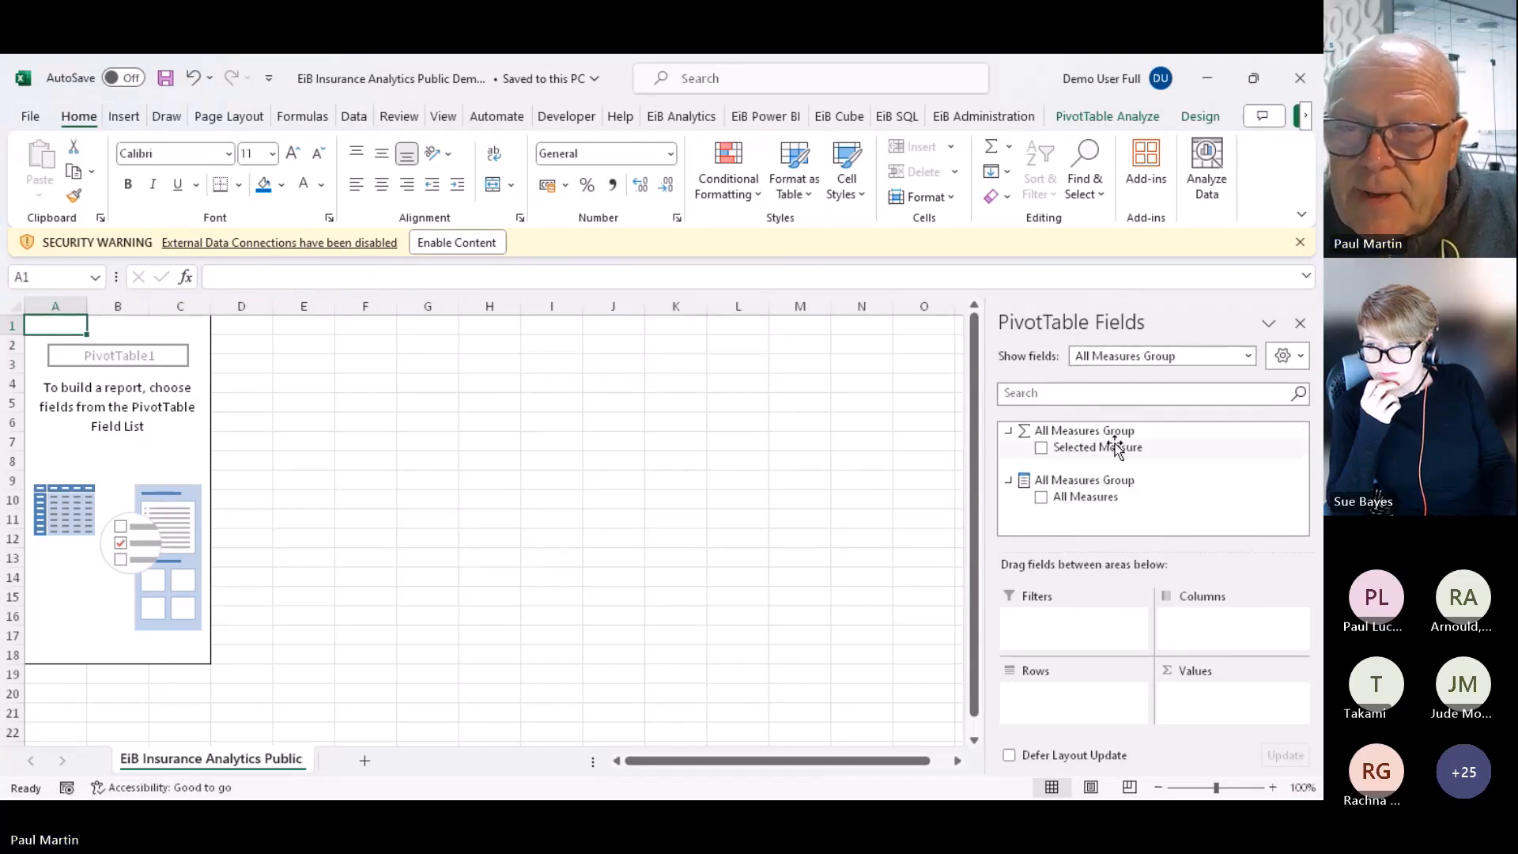
left_click_drag(1099, 451, 1221, 711)
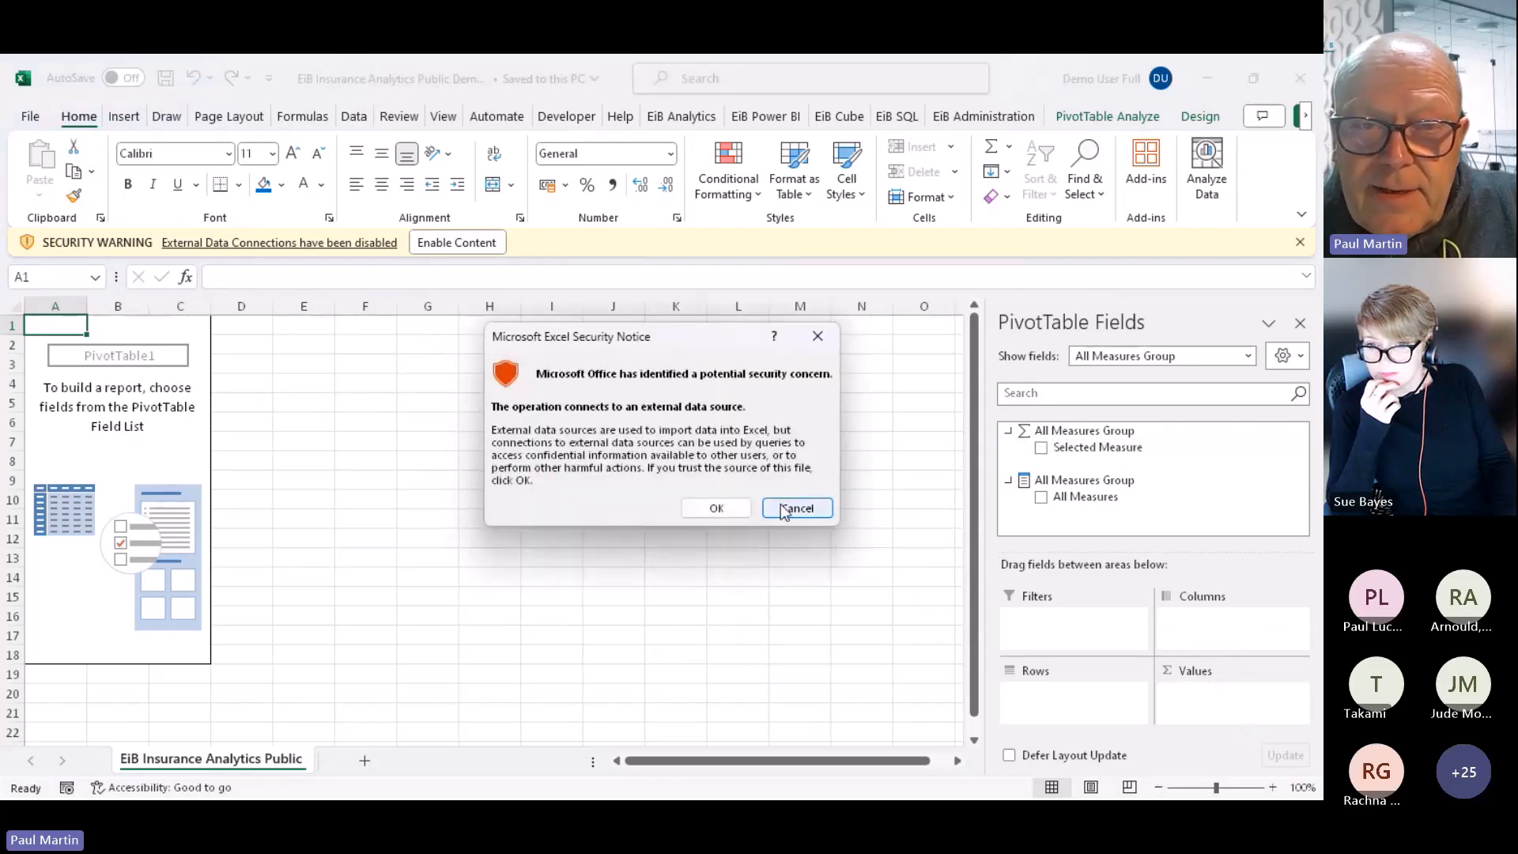
left_click(716, 507)
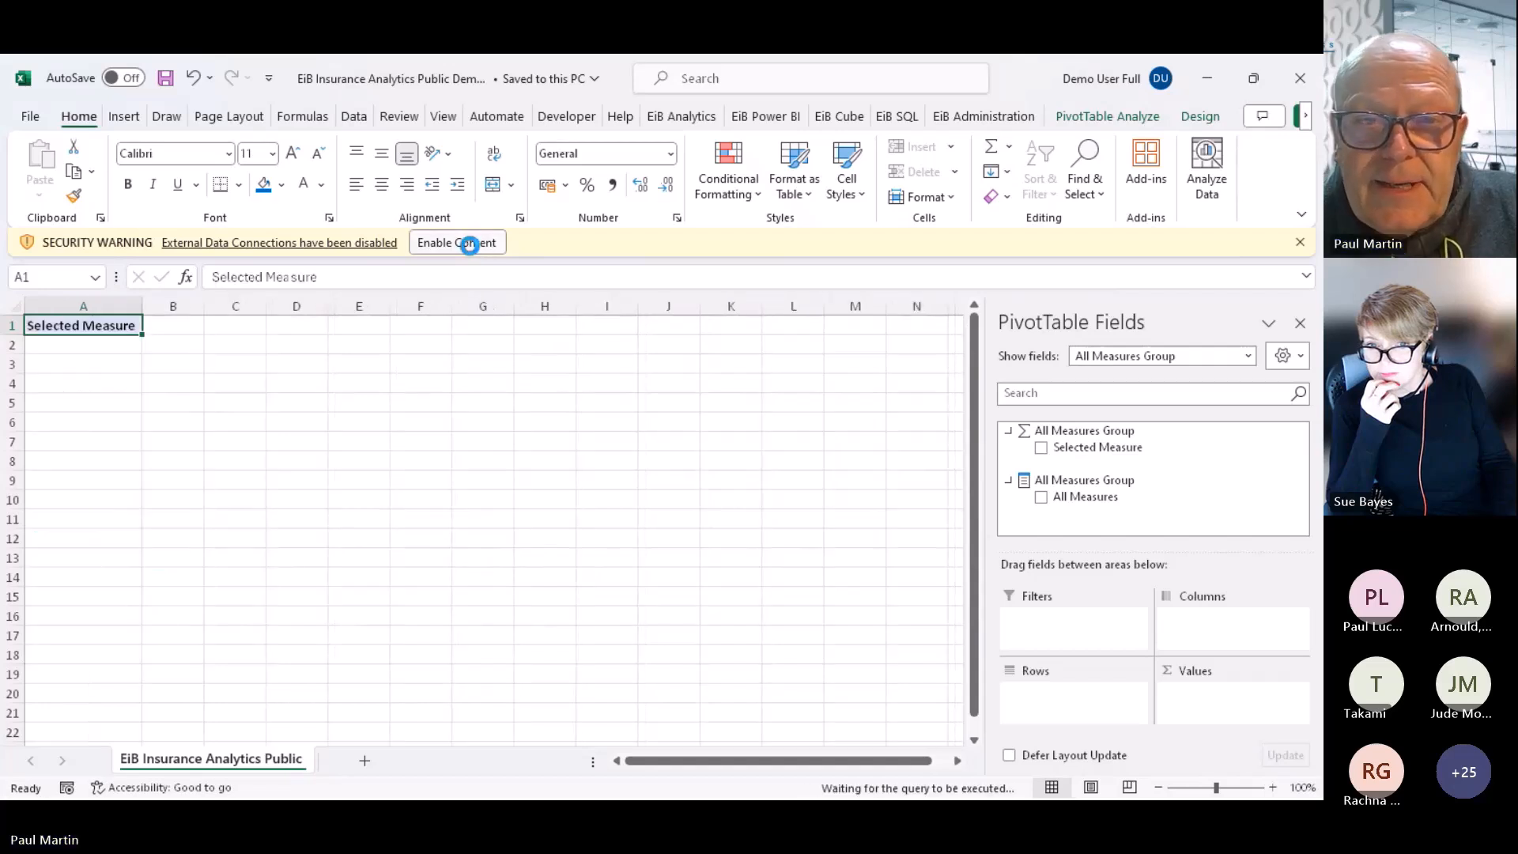
left_click(477, 244)
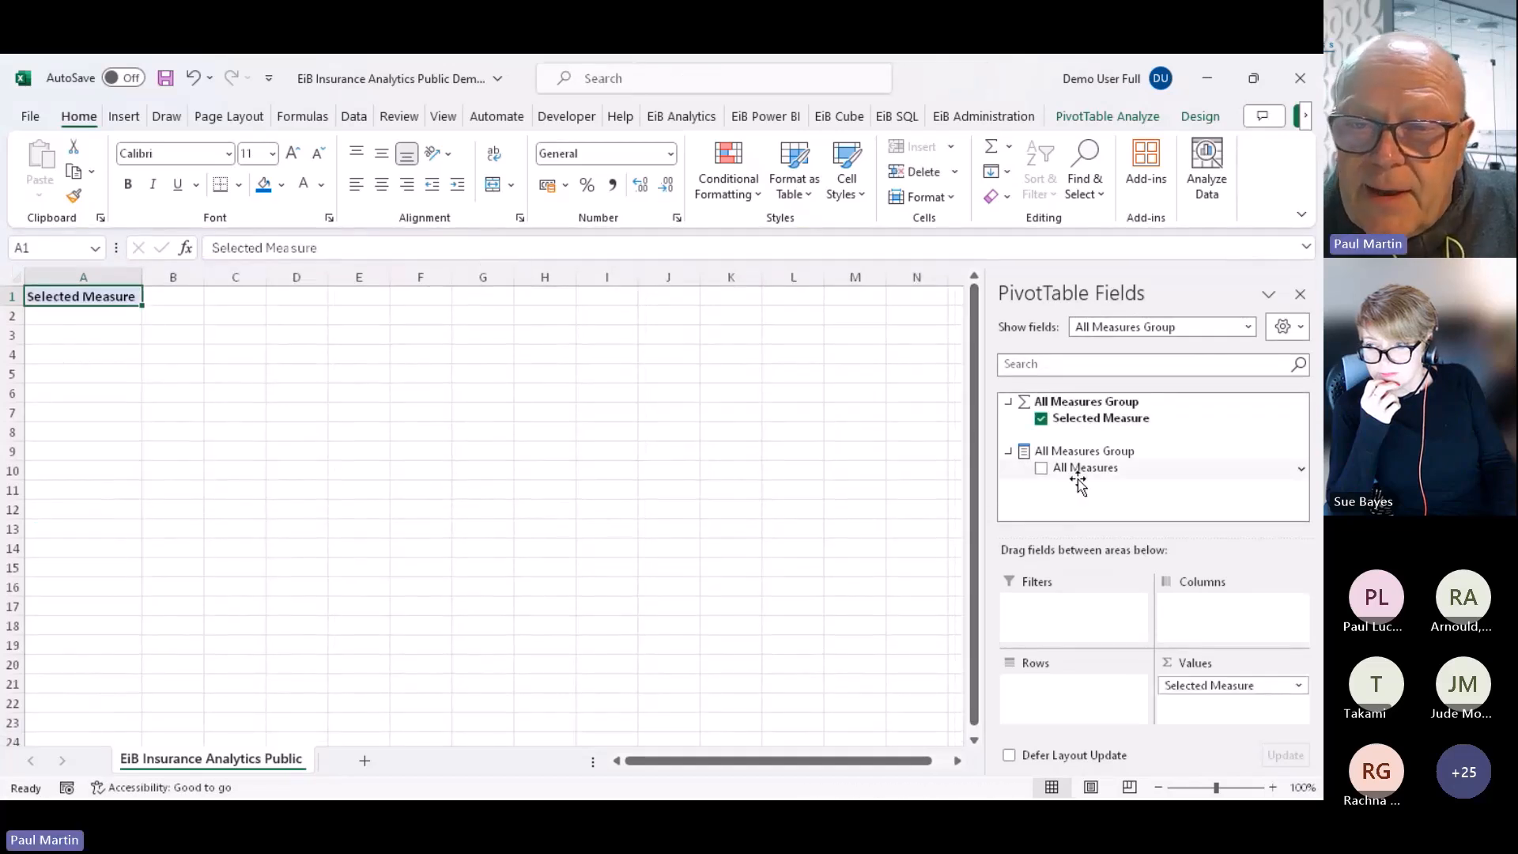
Add All Measures as a pivot filter set to Net Written Premium
left_click_drag(1091, 467, 1077, 607)
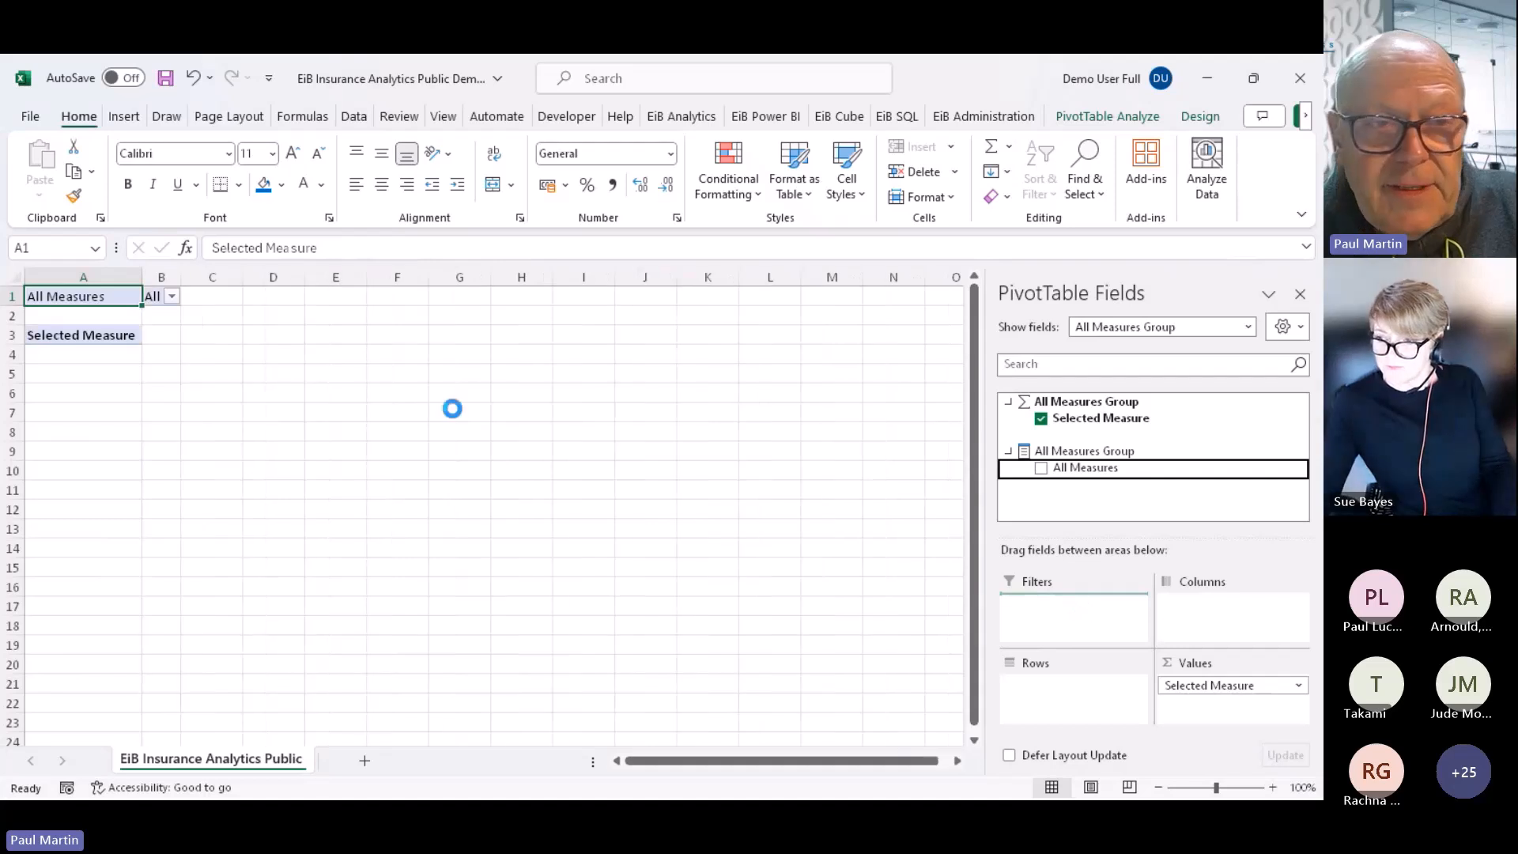
left_click(171, 295)
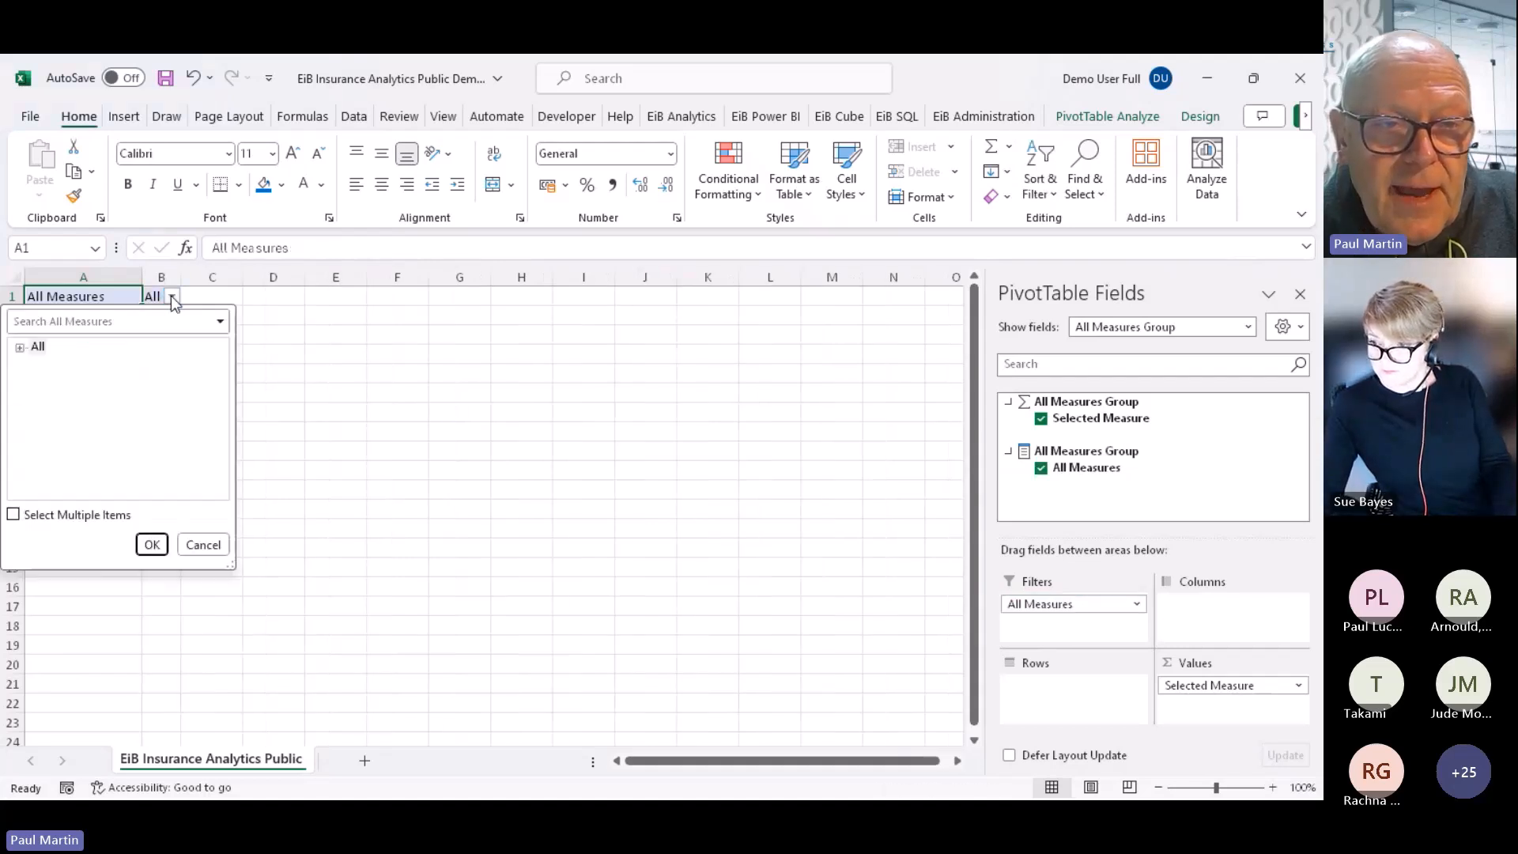
left_click(19, 348)
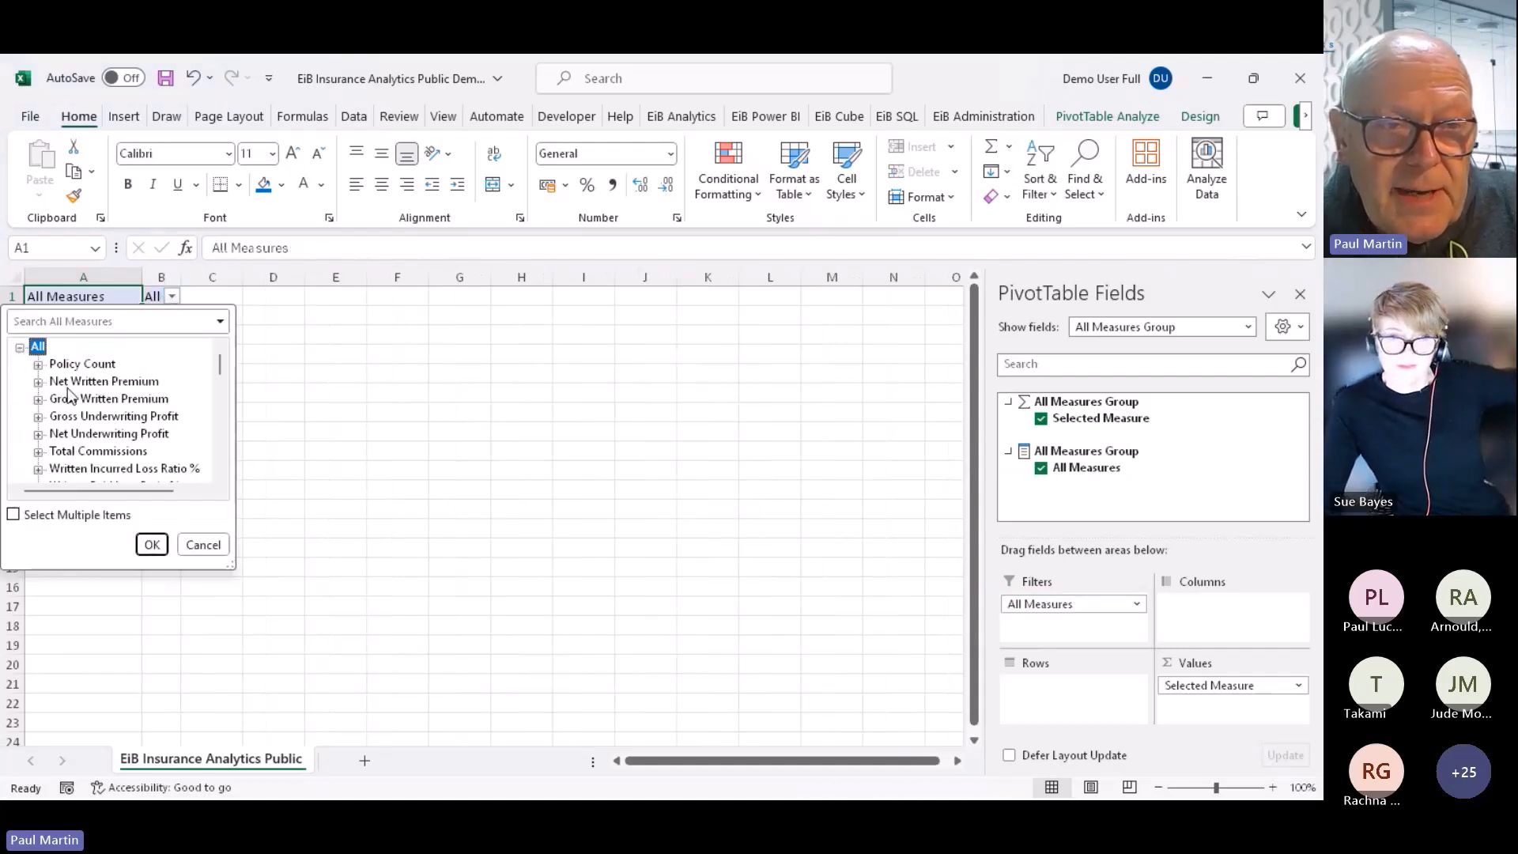
left_click(152, 544)
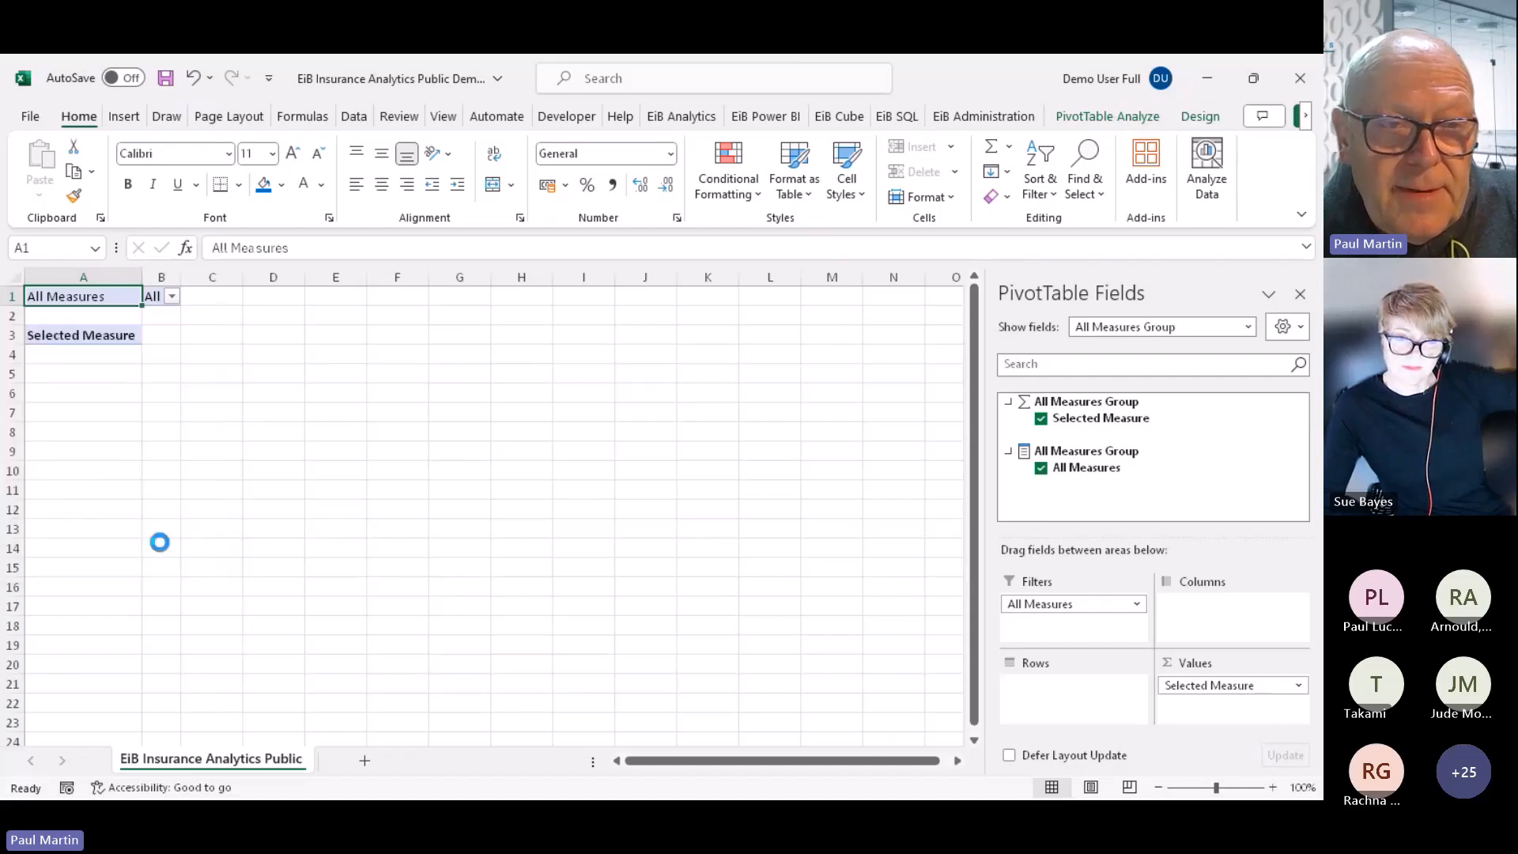
left_click(159, 545)
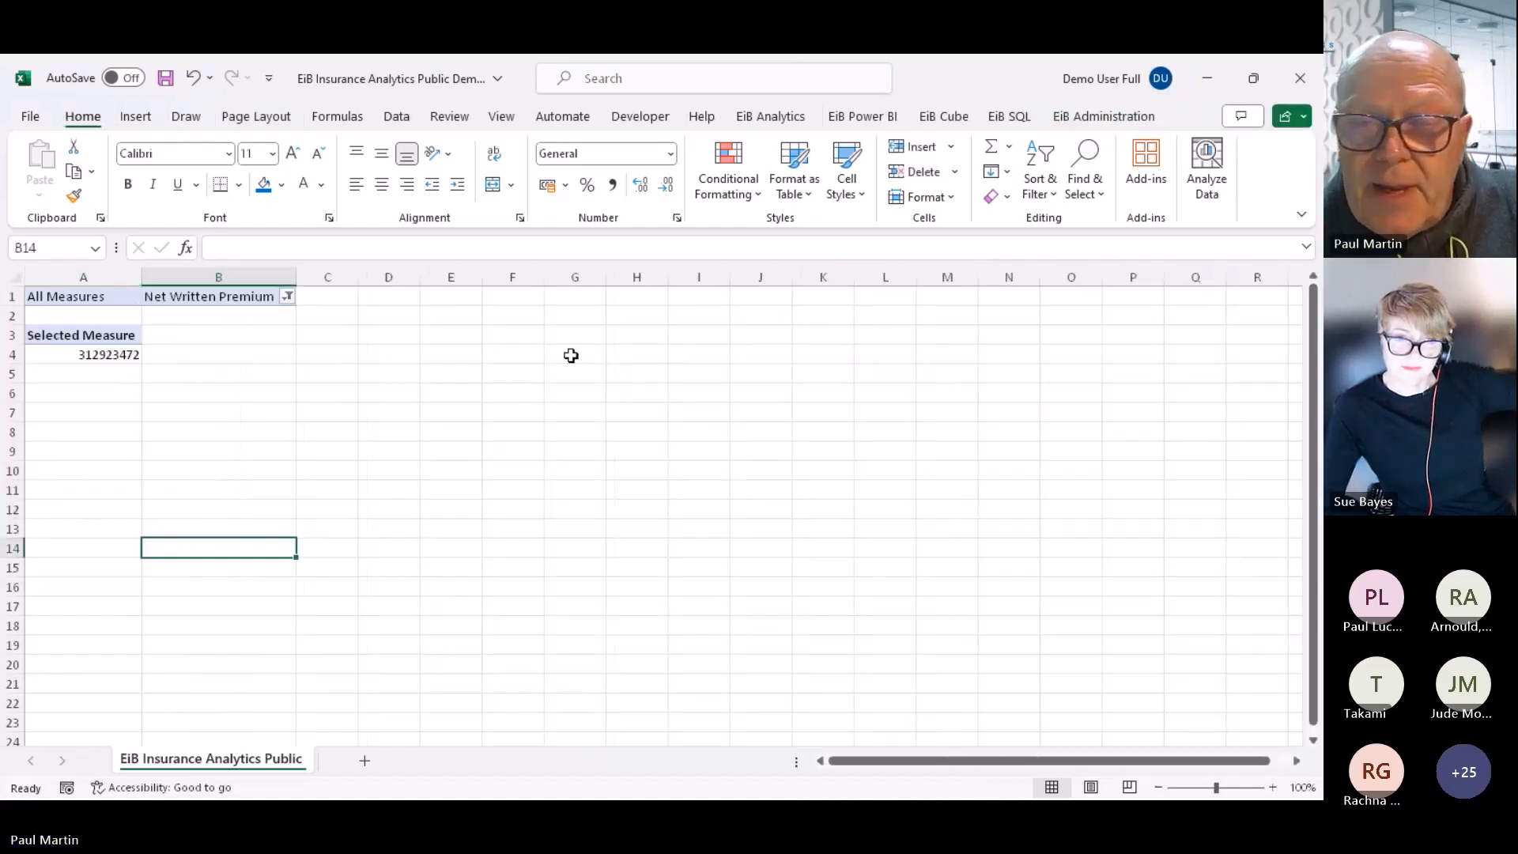
left_click(107, 336)
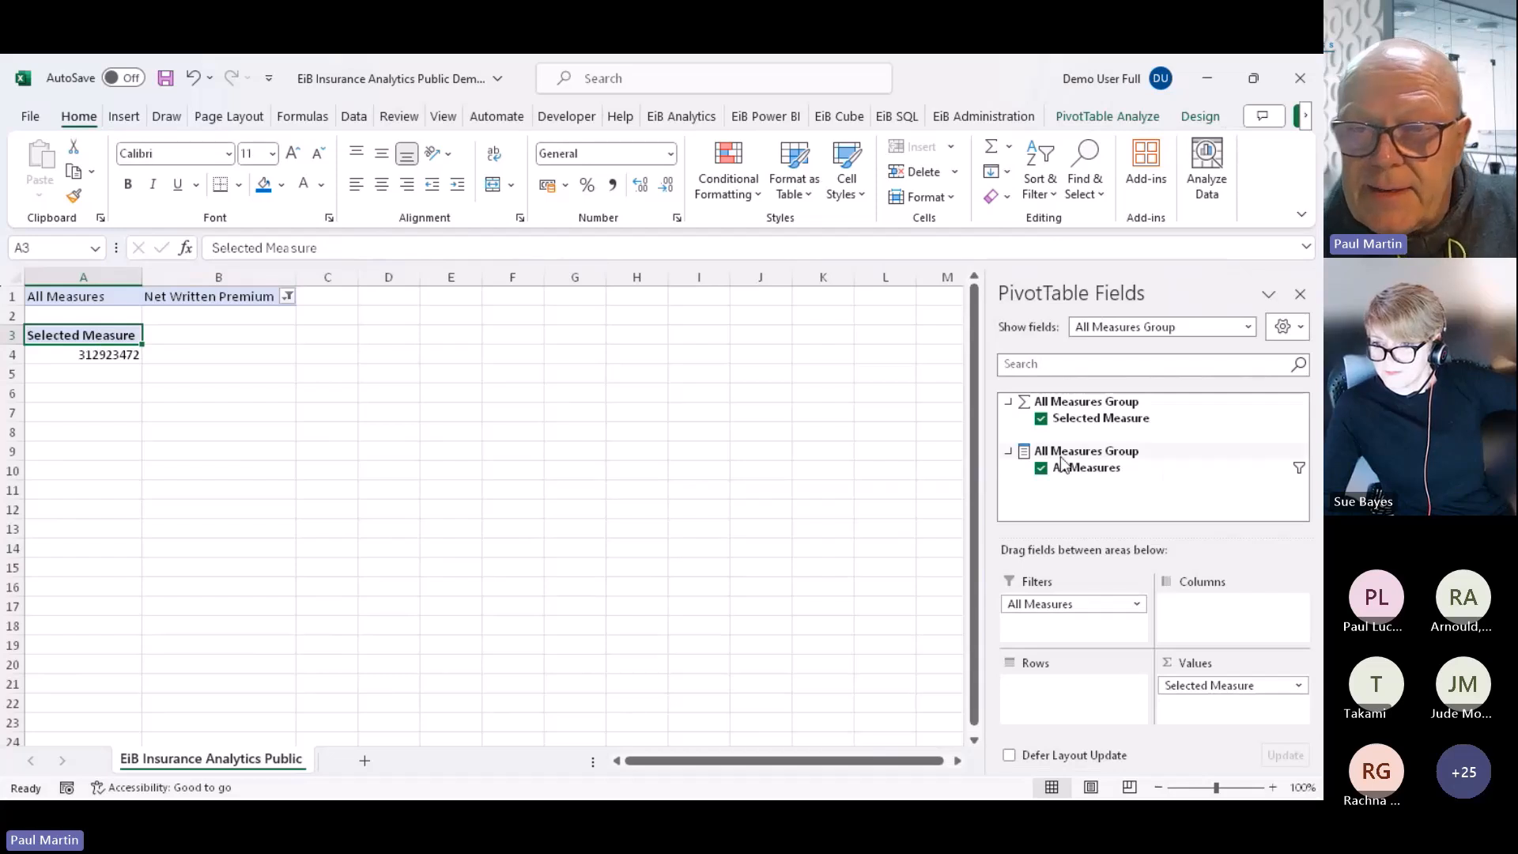
Put AsAt_DateHierarchy on the rows and expand 2019 into quarters
left_click(1247, 326)
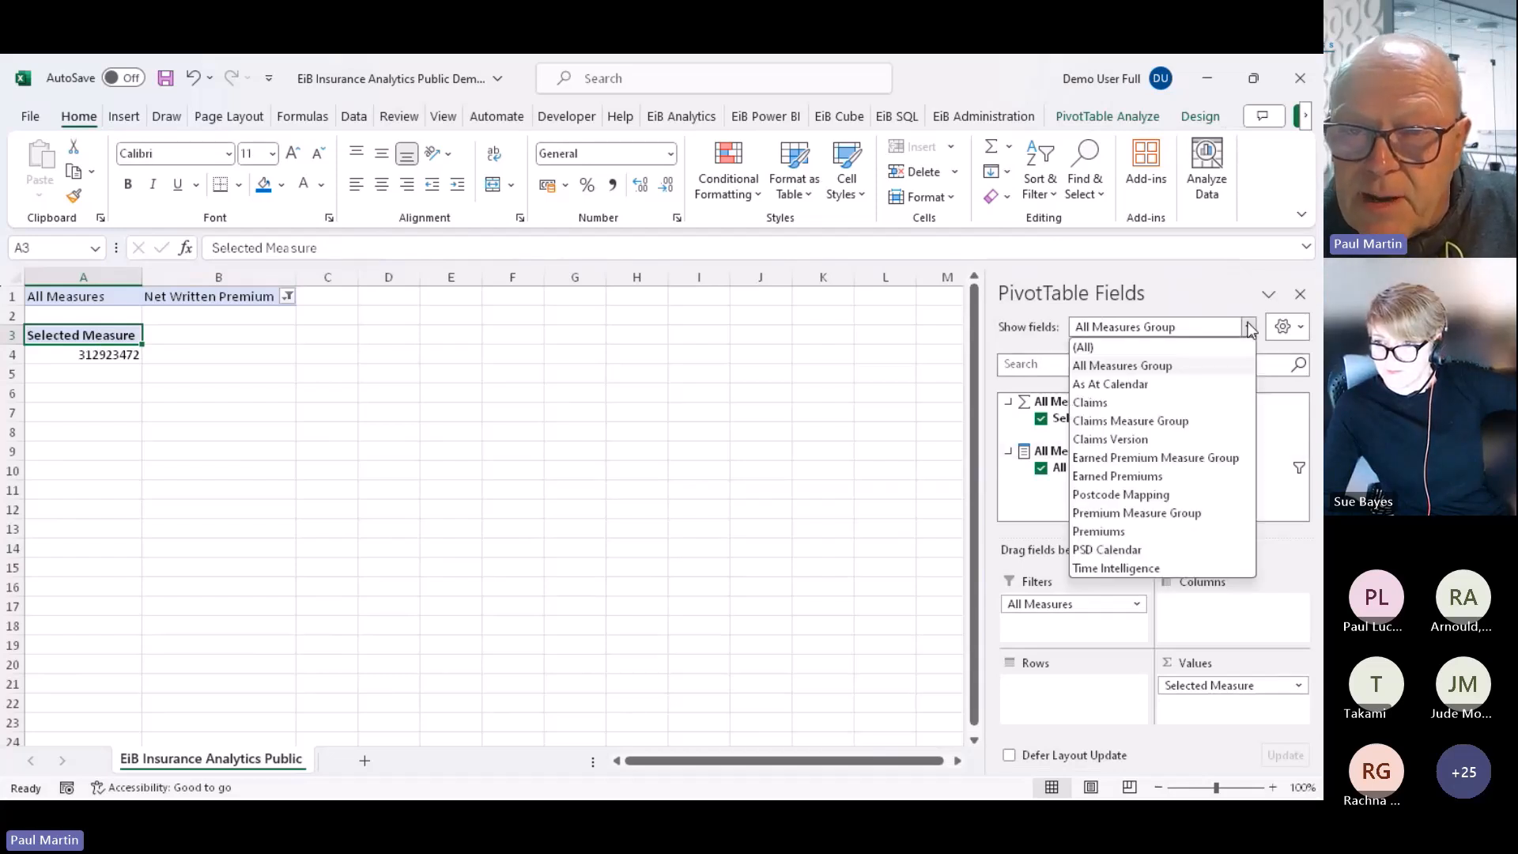
left_click(1110, 533)
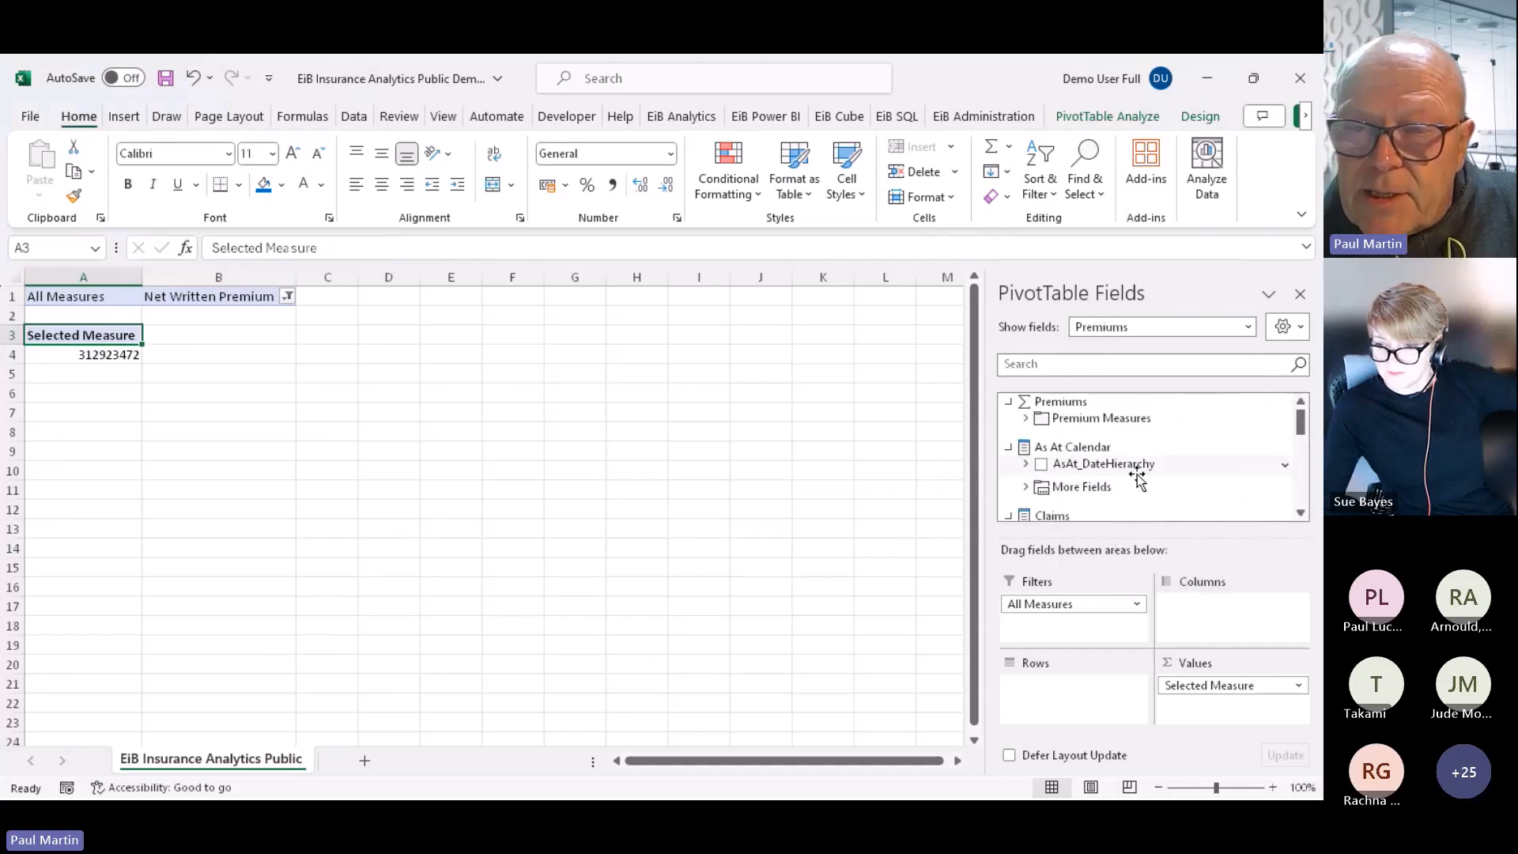
left_click_drag(1132, 470, 1127, 695)
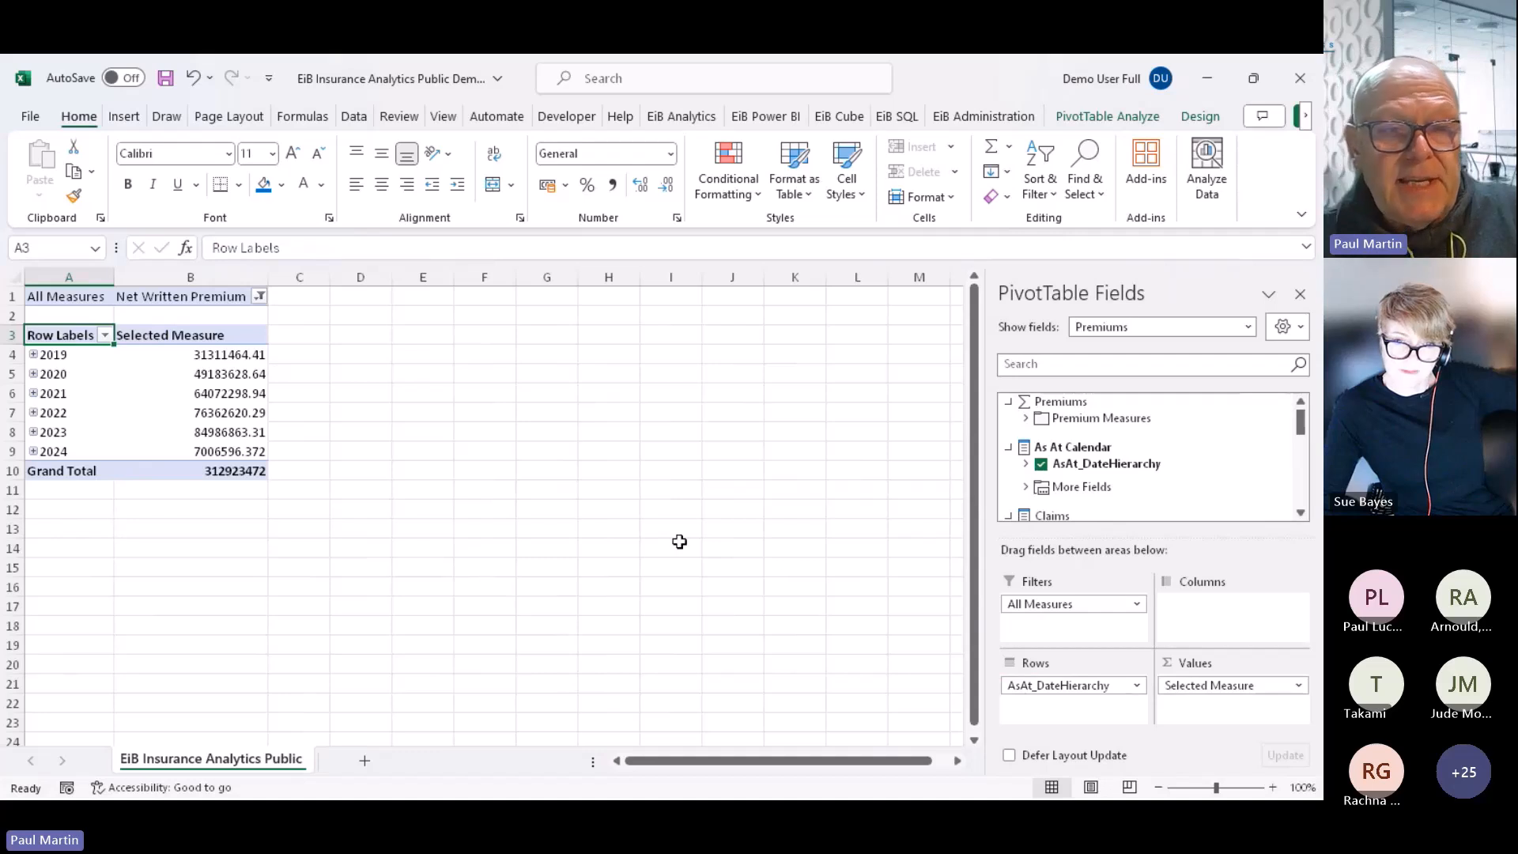
left_click(33, 354)
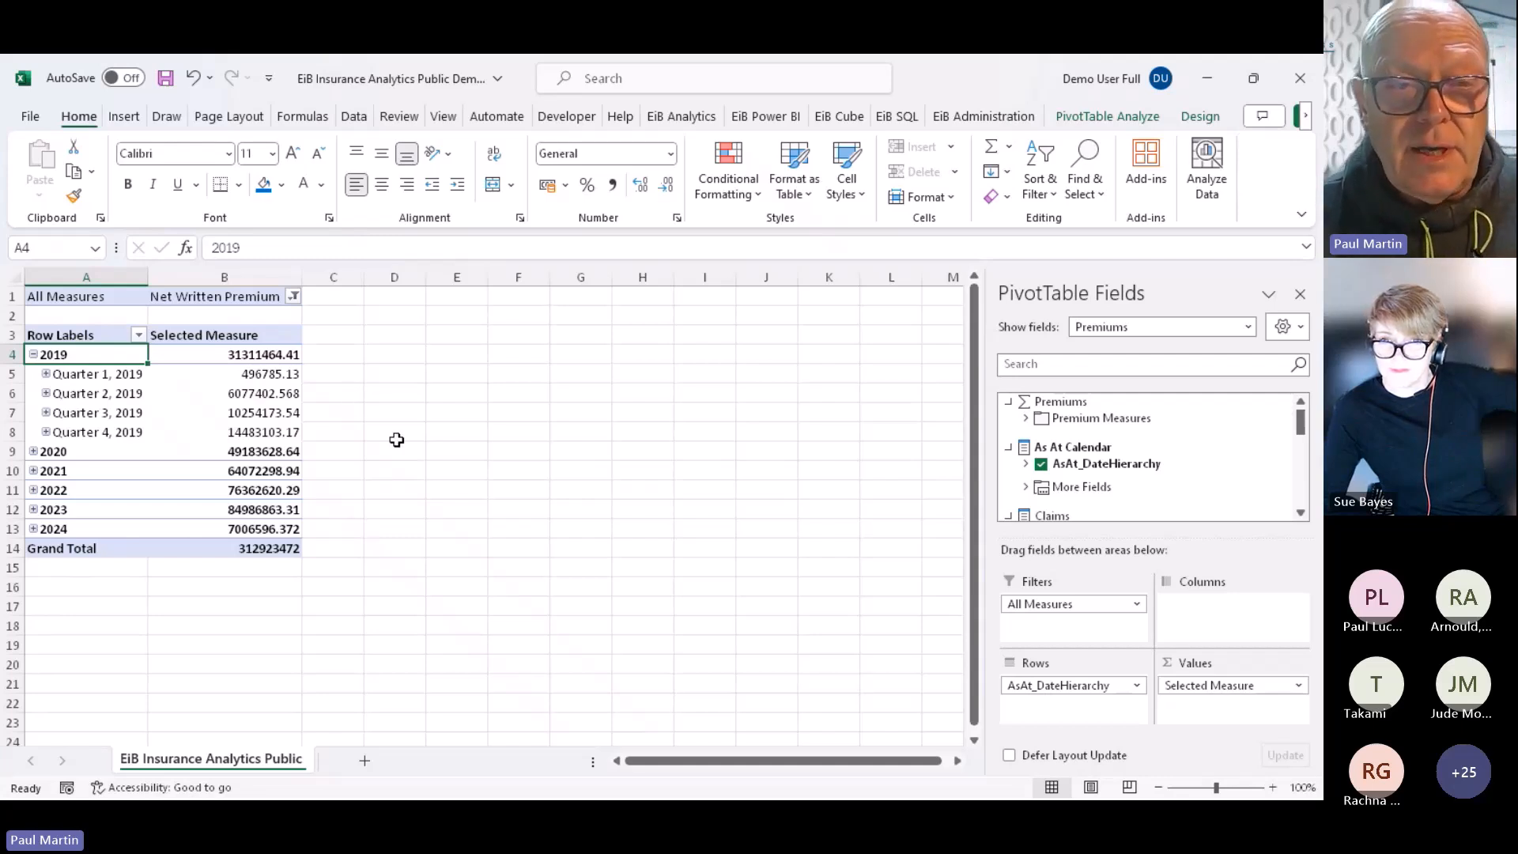
In a new blank workbook, insert a PivotTable from the insurance analytics Power BI dataset with Selected Measure as value
left_click(30, 119)
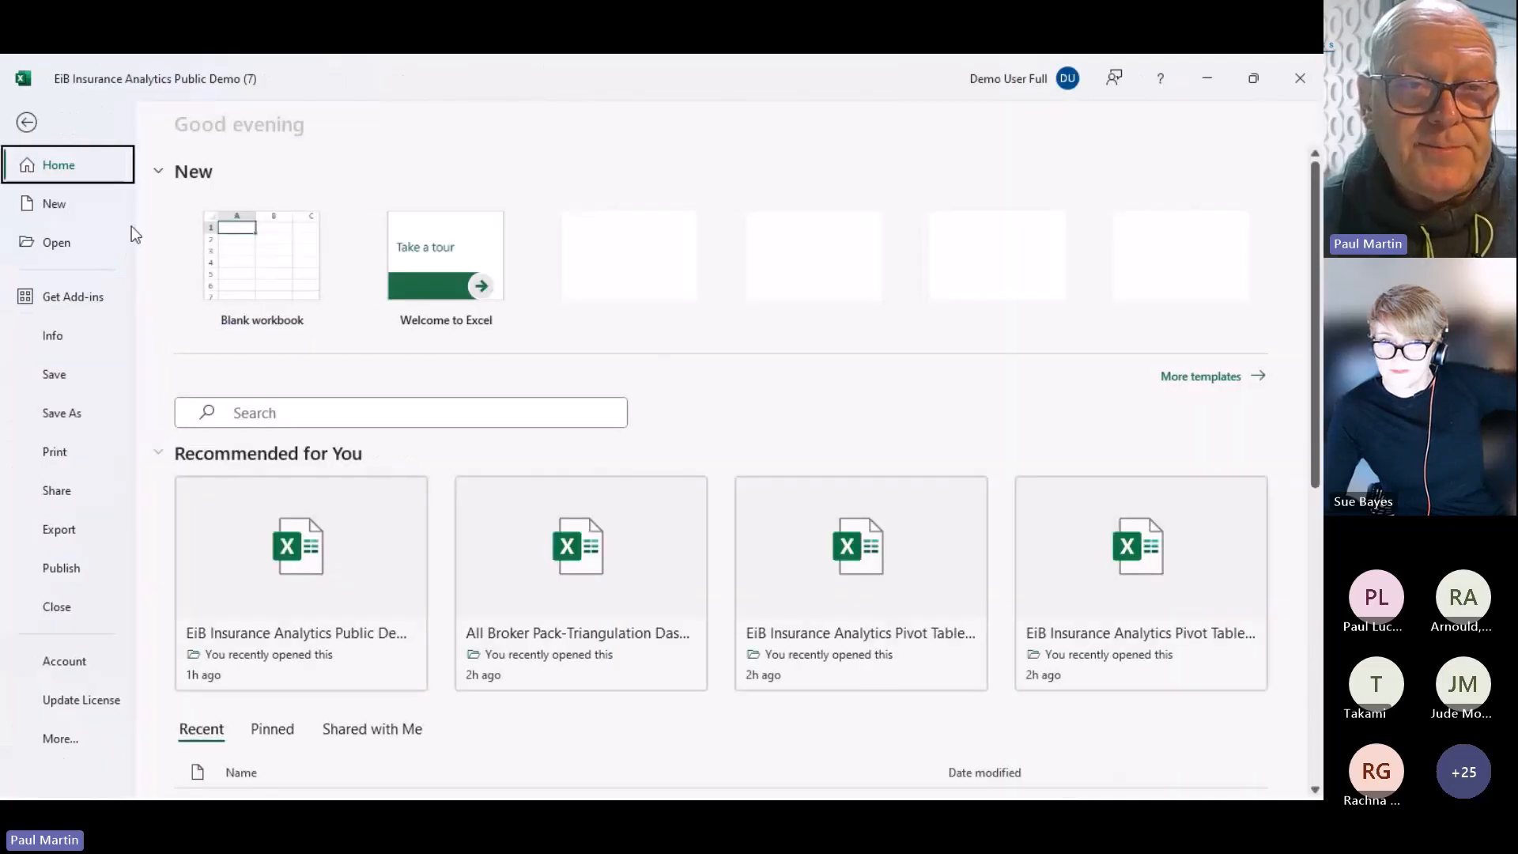
left_click(253, 282)
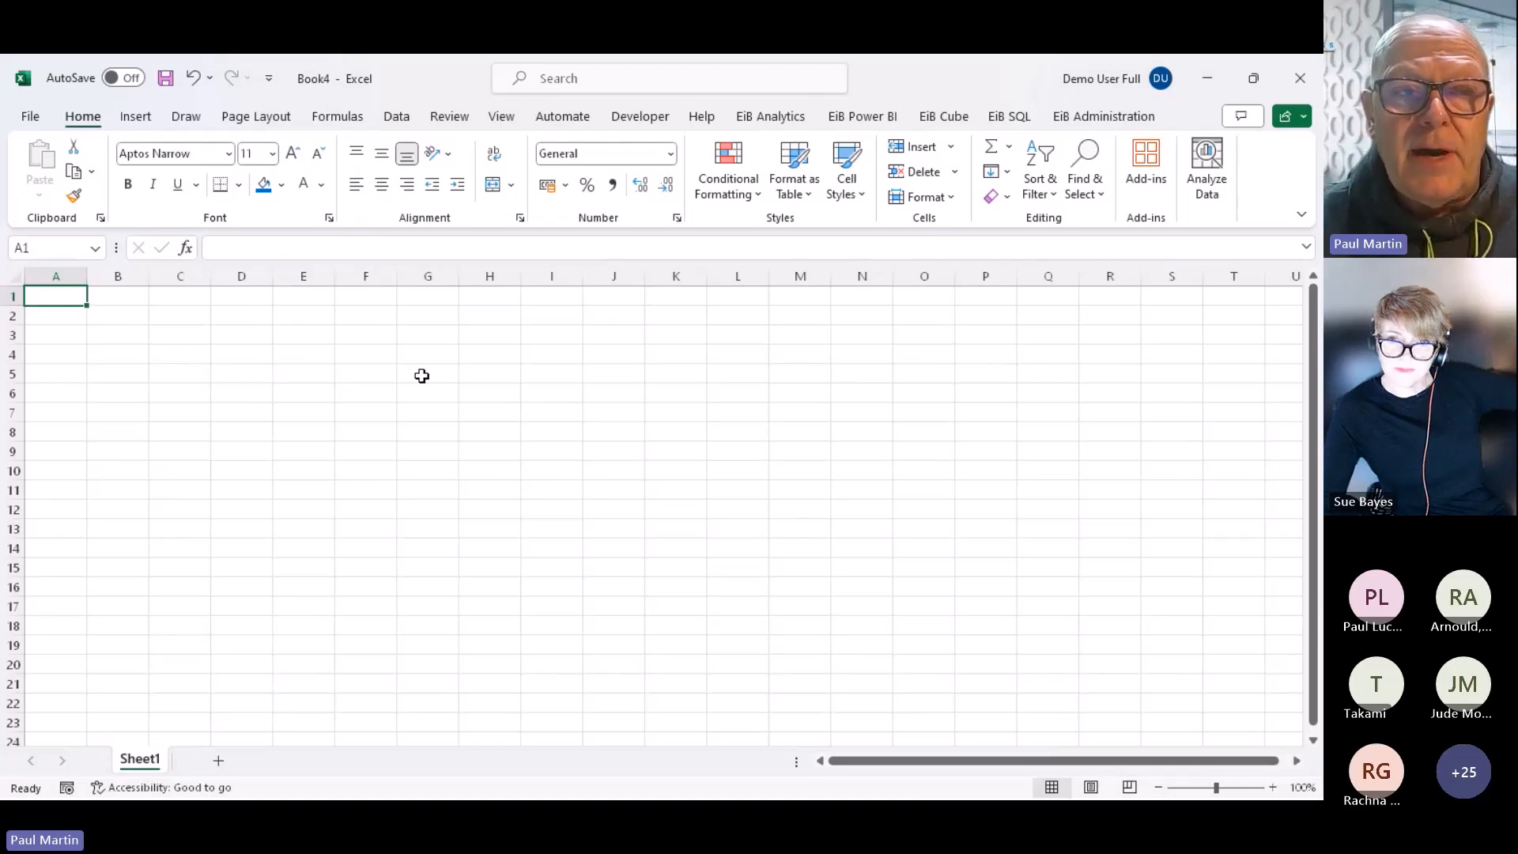
left_click(132, 120)
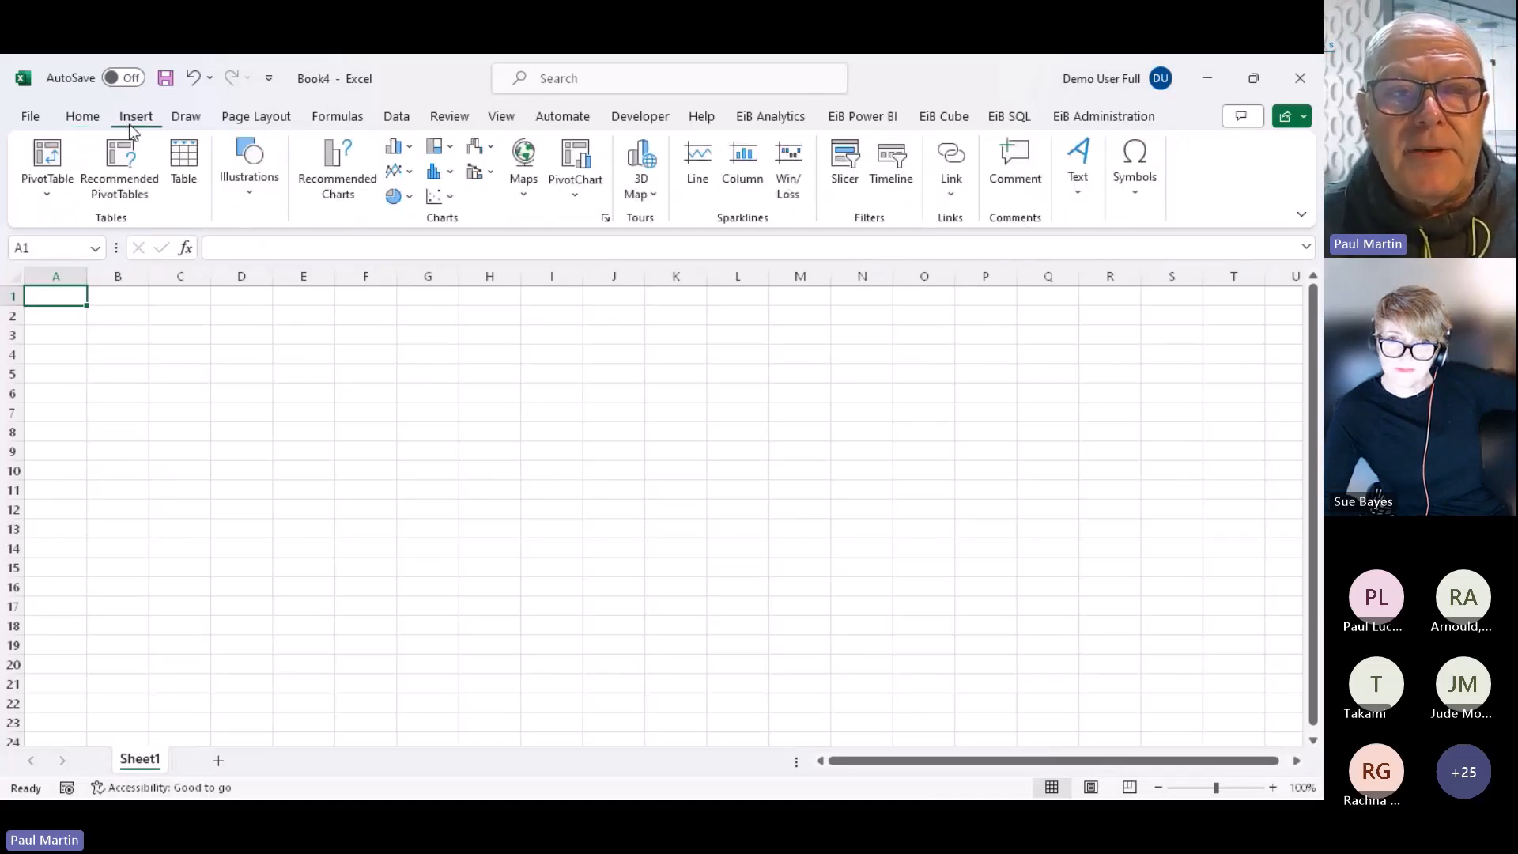
left_click(50, 192)
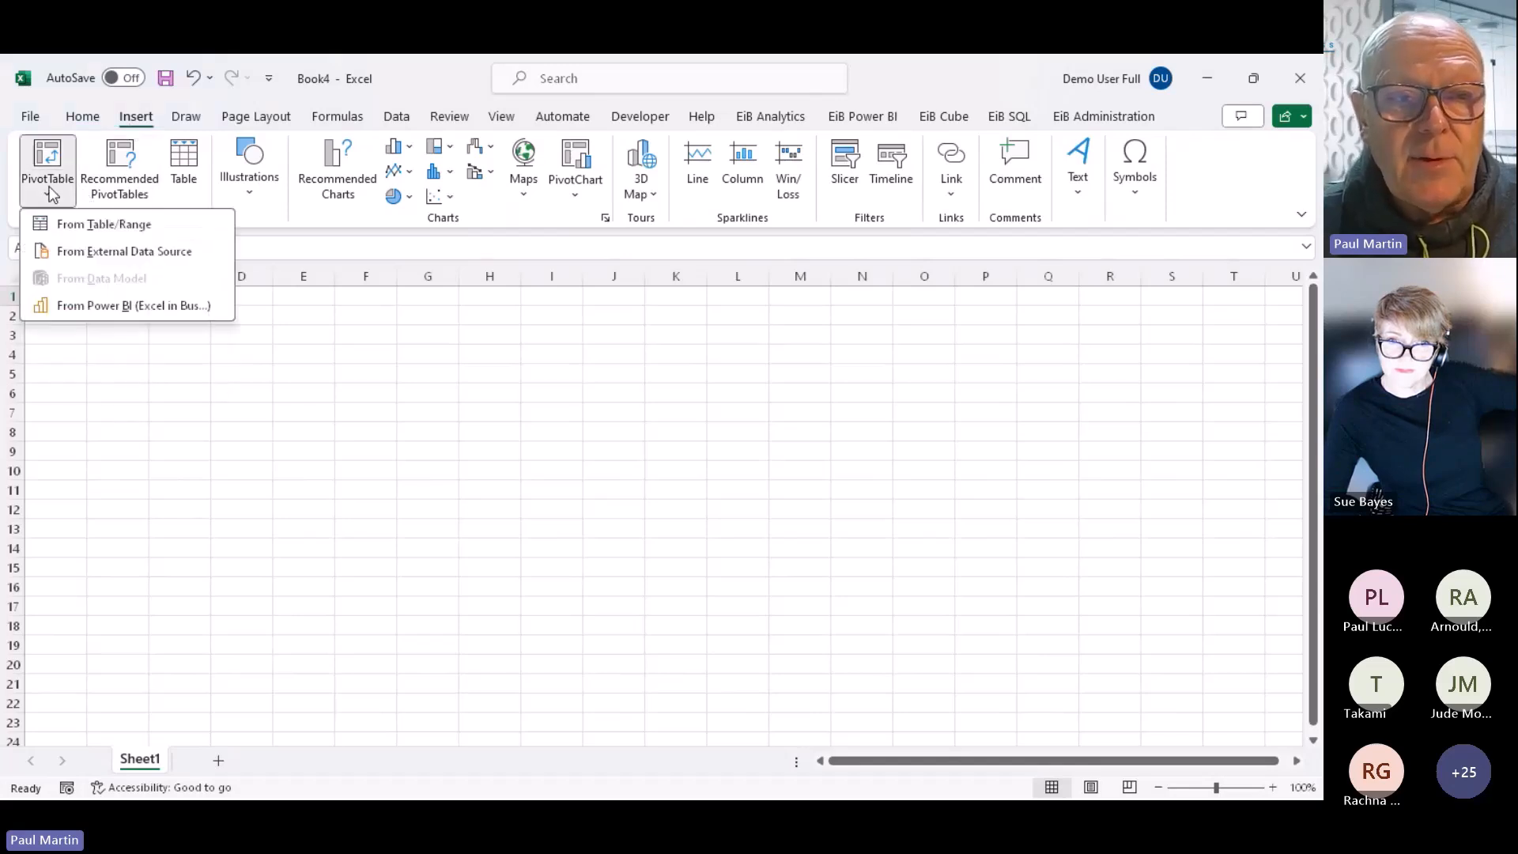
left_click(140, 307)
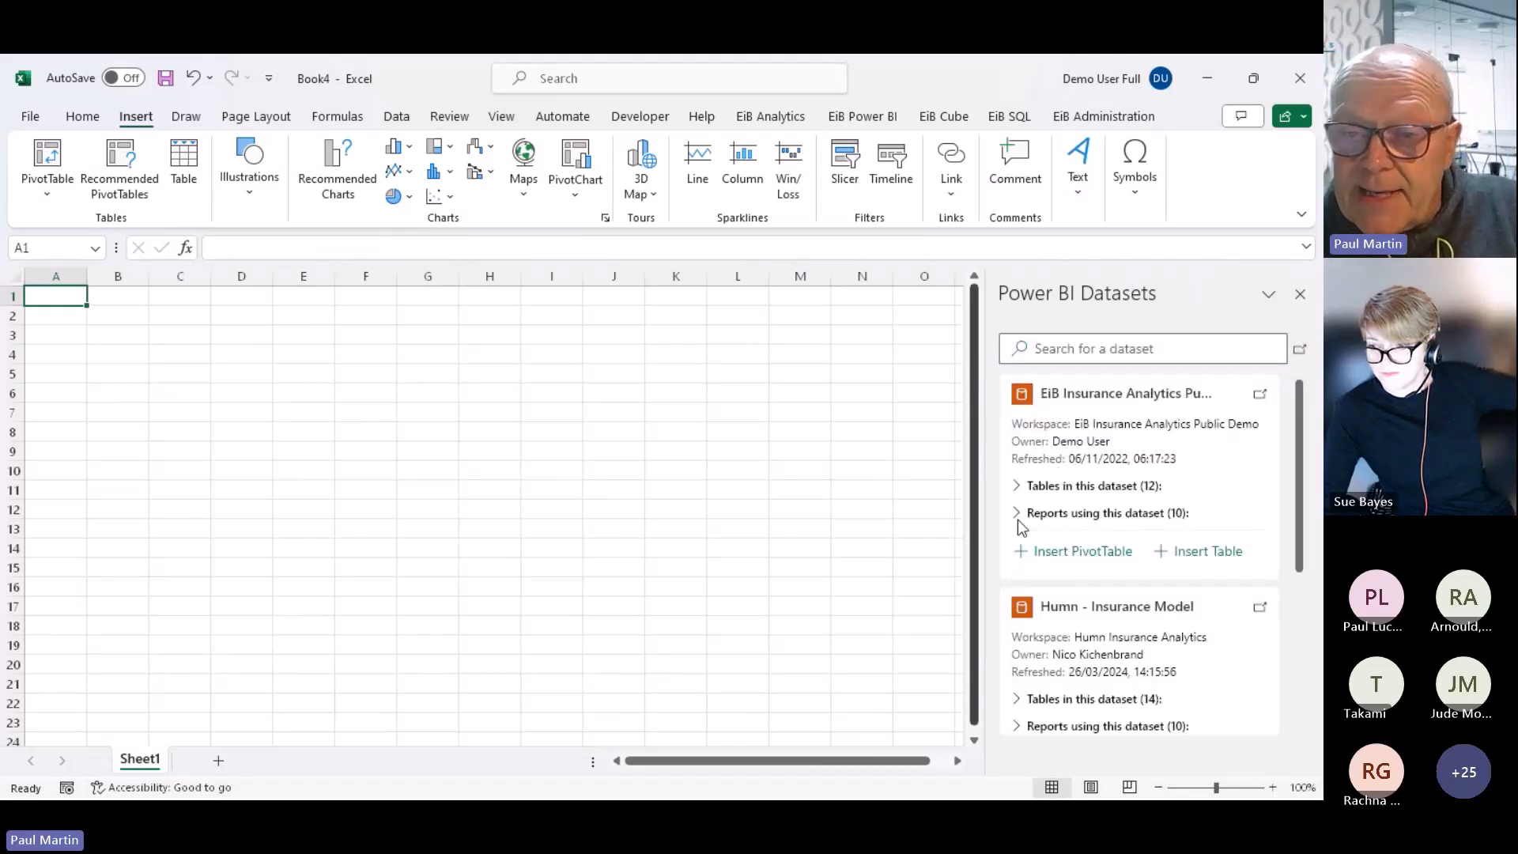
left_click(1063, 551)
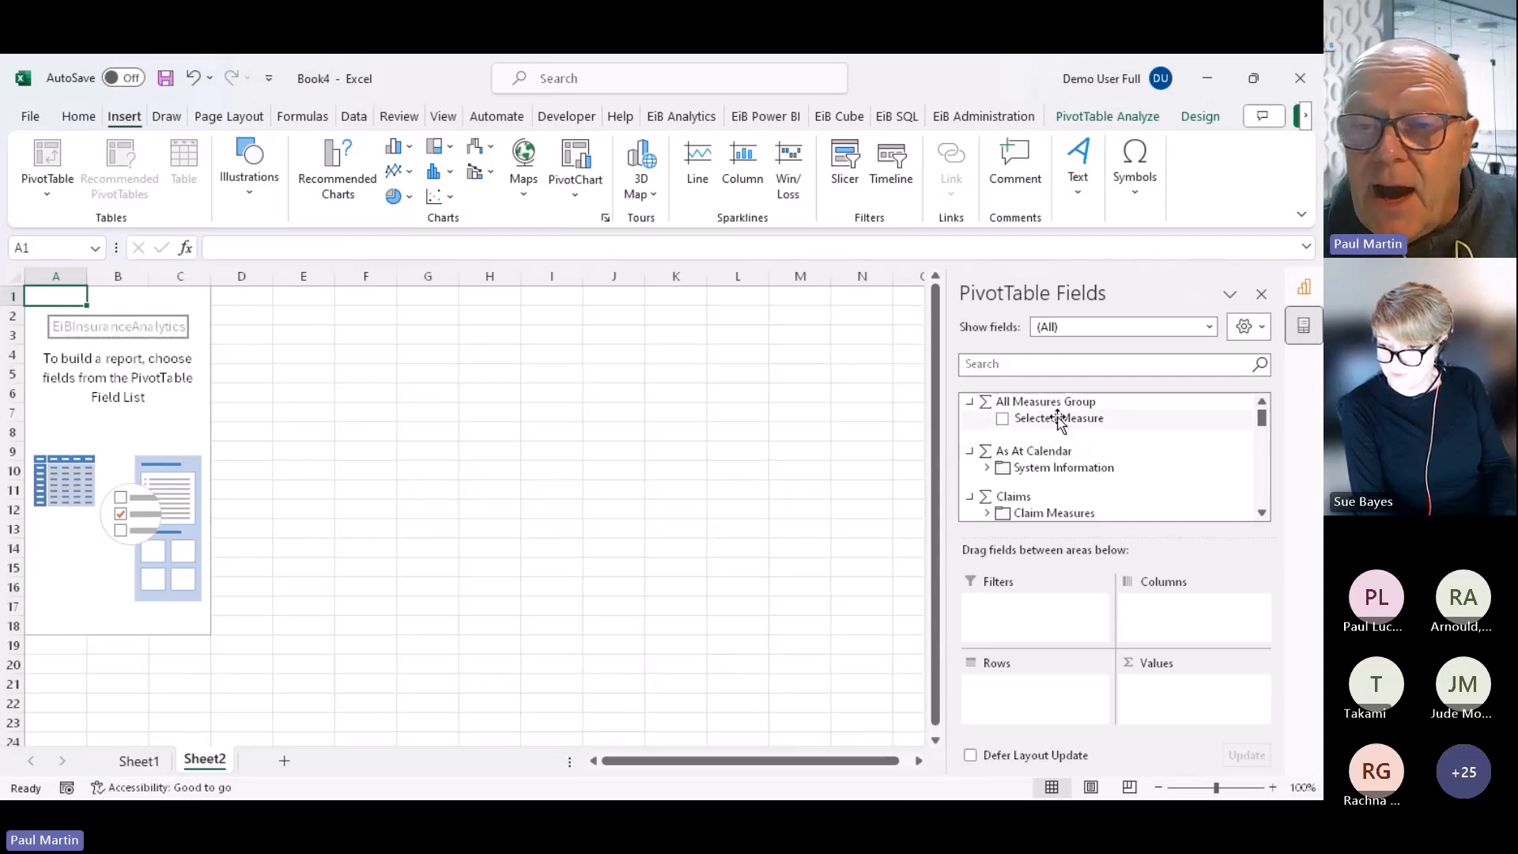
left_click_drag(1058, 419, 1188, 677)
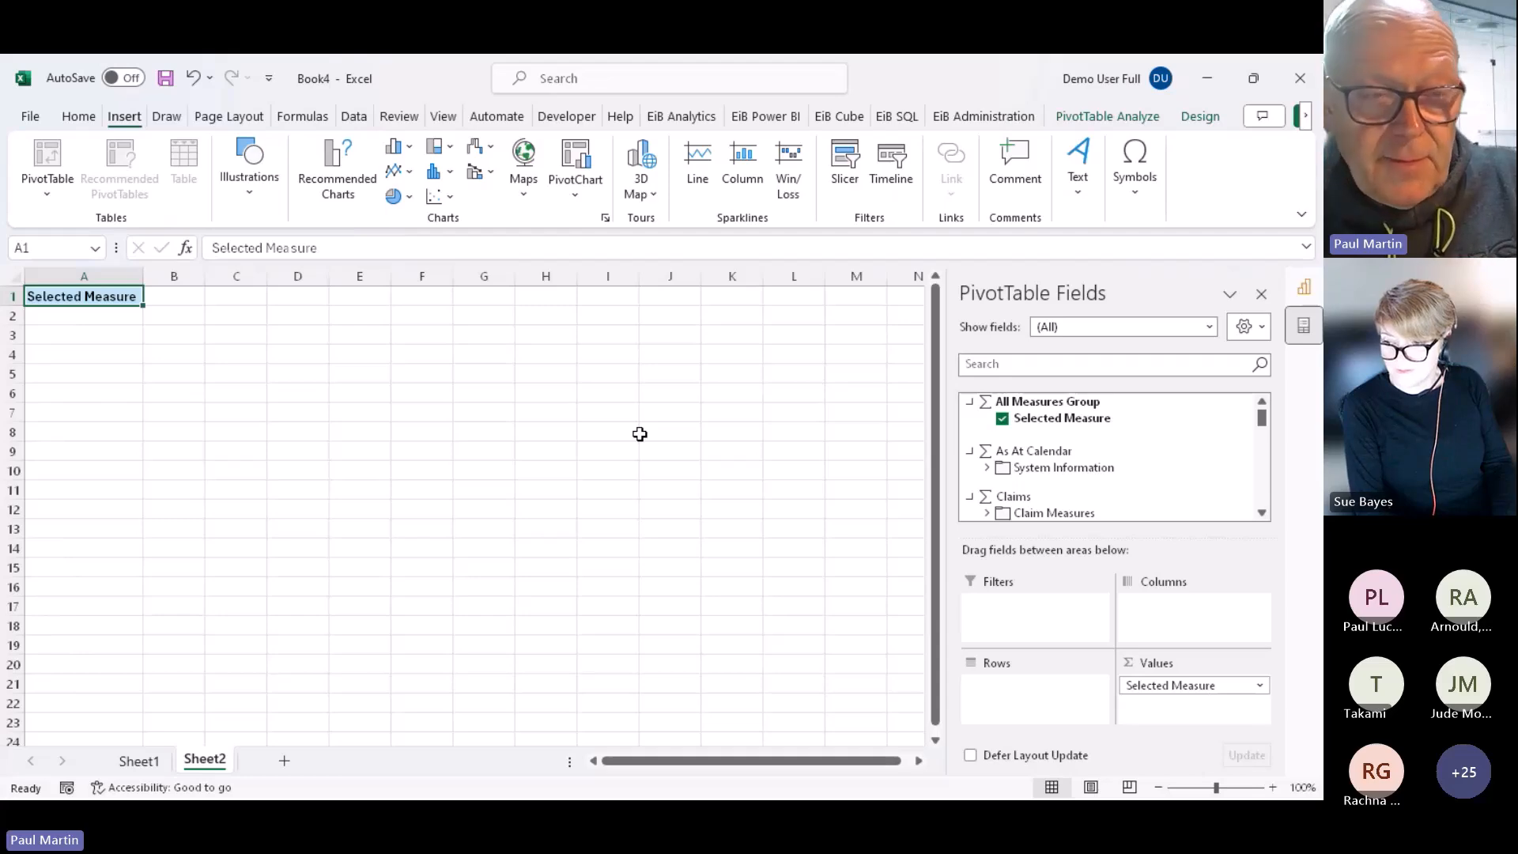
Return to the PowerPoint slide show on the Export Static Data To Excel From Power BI Service slide
key("alt+Tab")
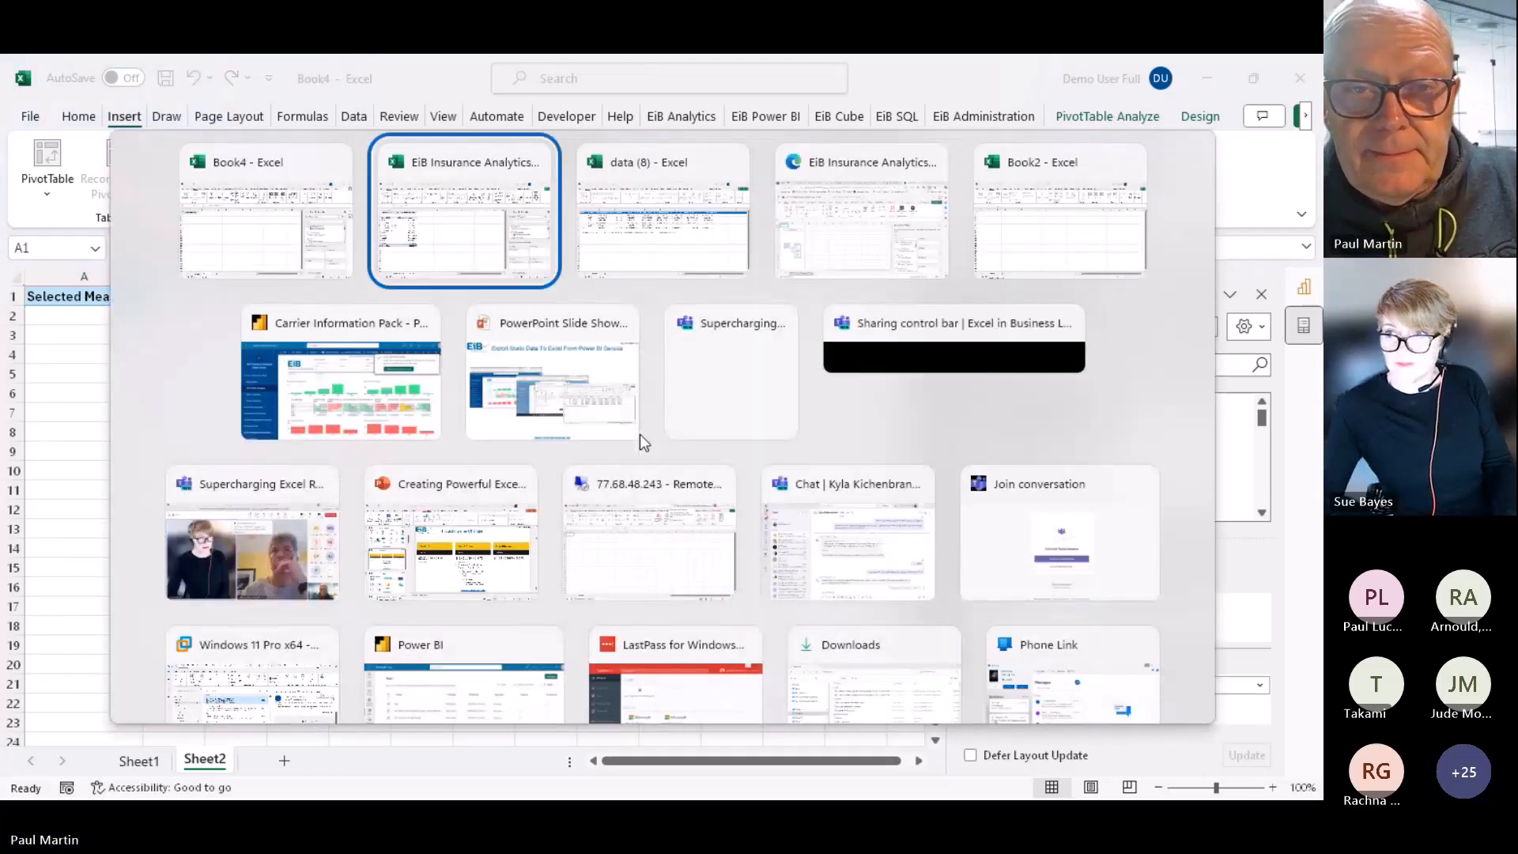
key("Tab")
key("Tab")
key("Tab")
key("Tab")
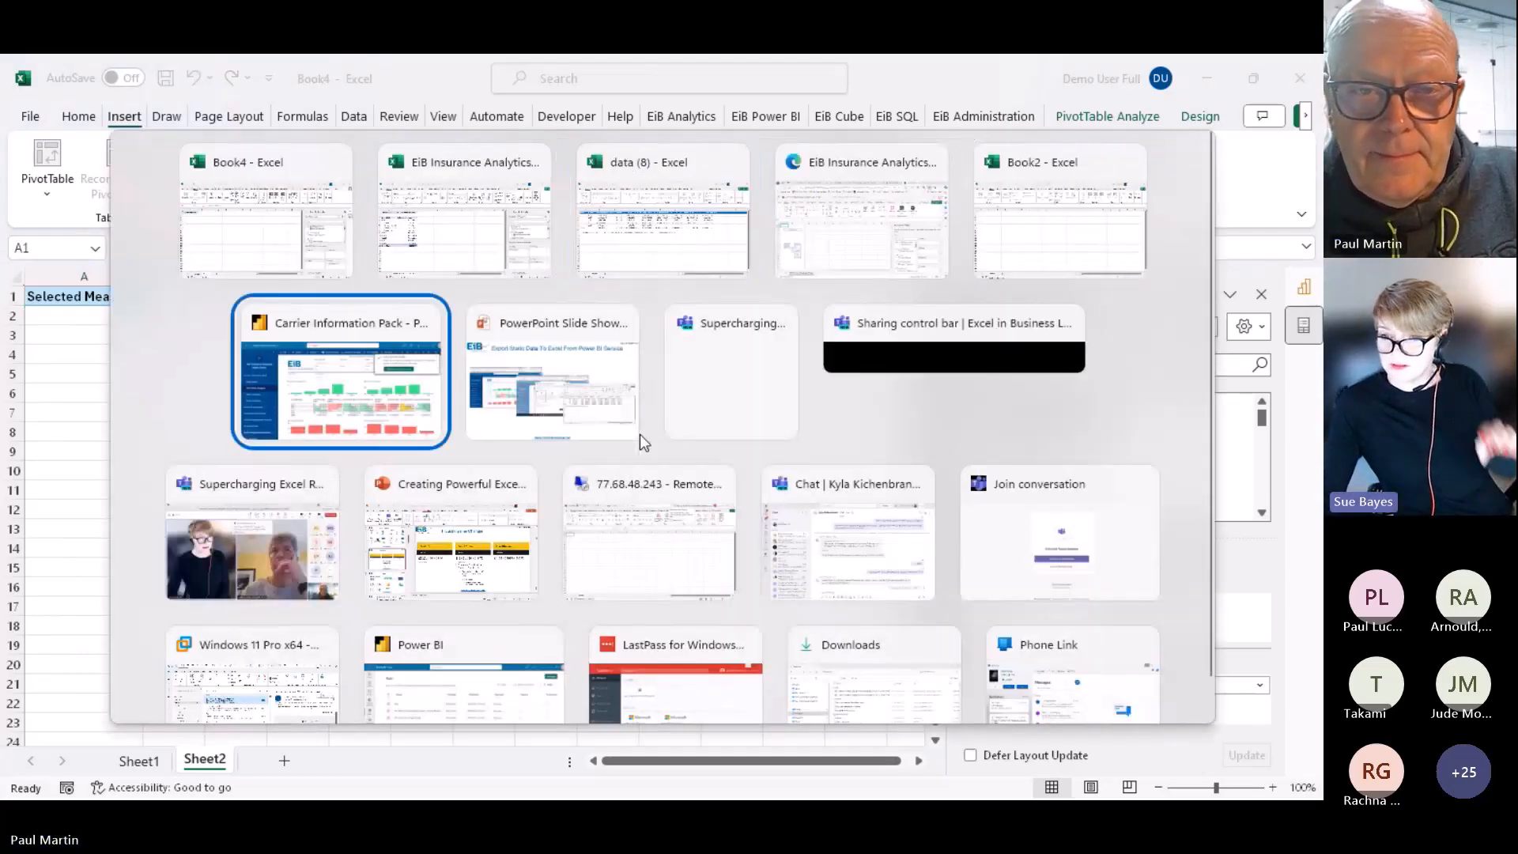
key("Tab")
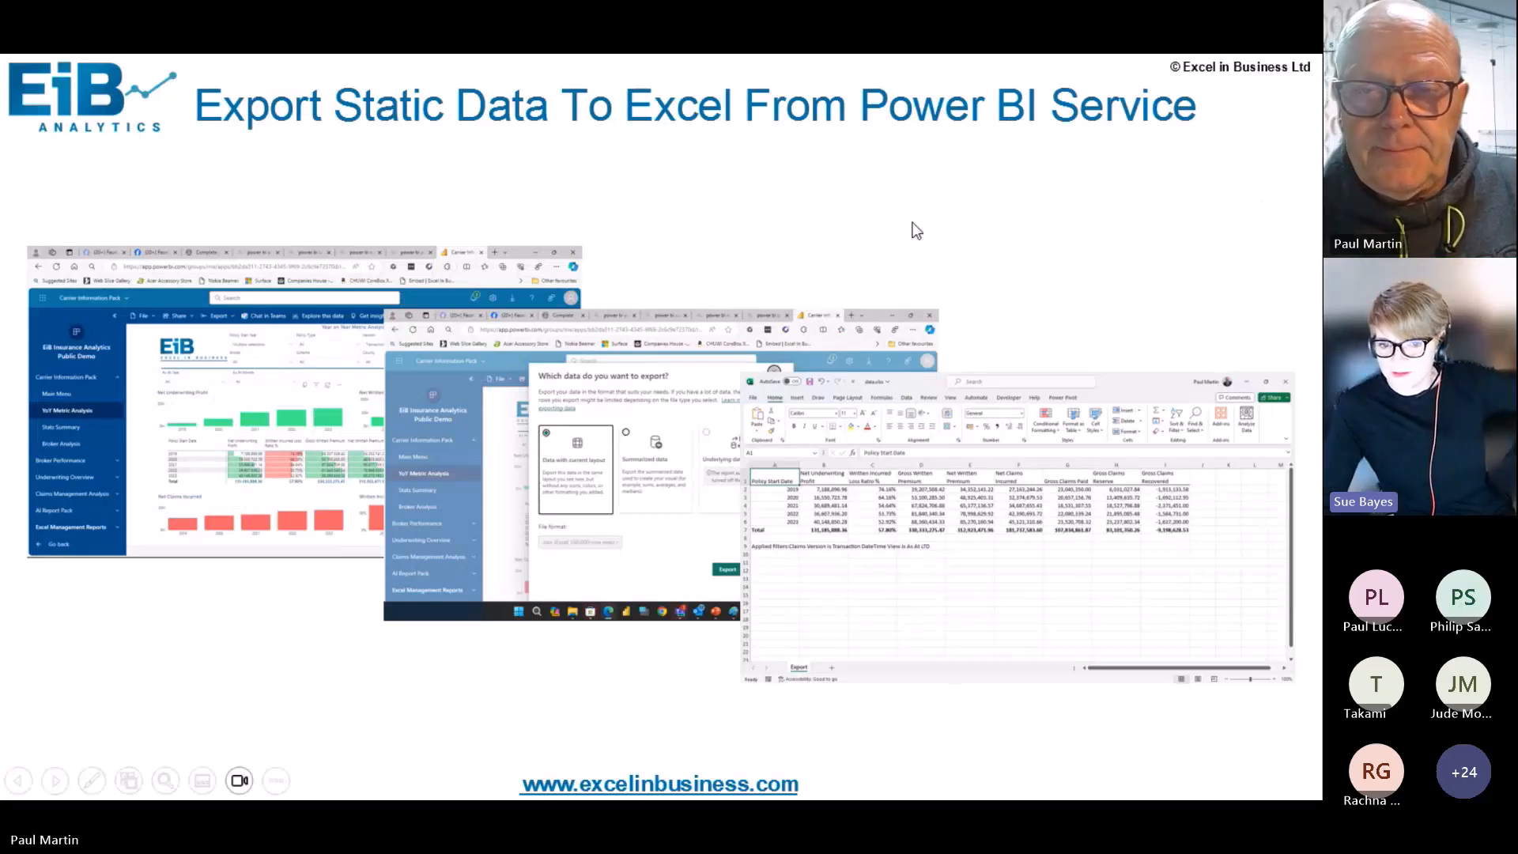
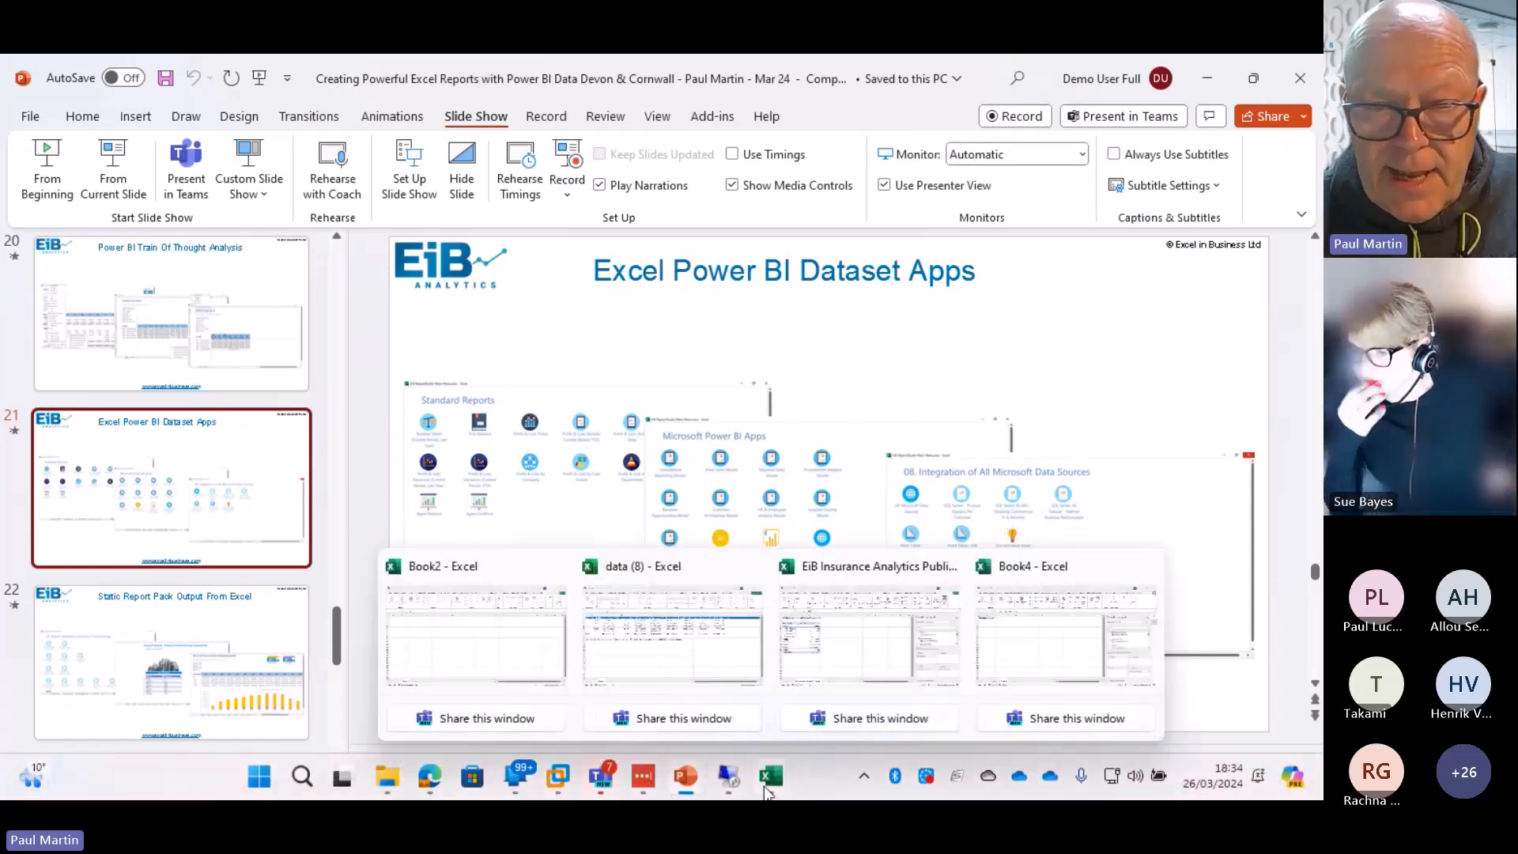
Switch from the PowerPoint slides to the remote session showing the blank Excel workbook Book2
mouse_move(728, 790)
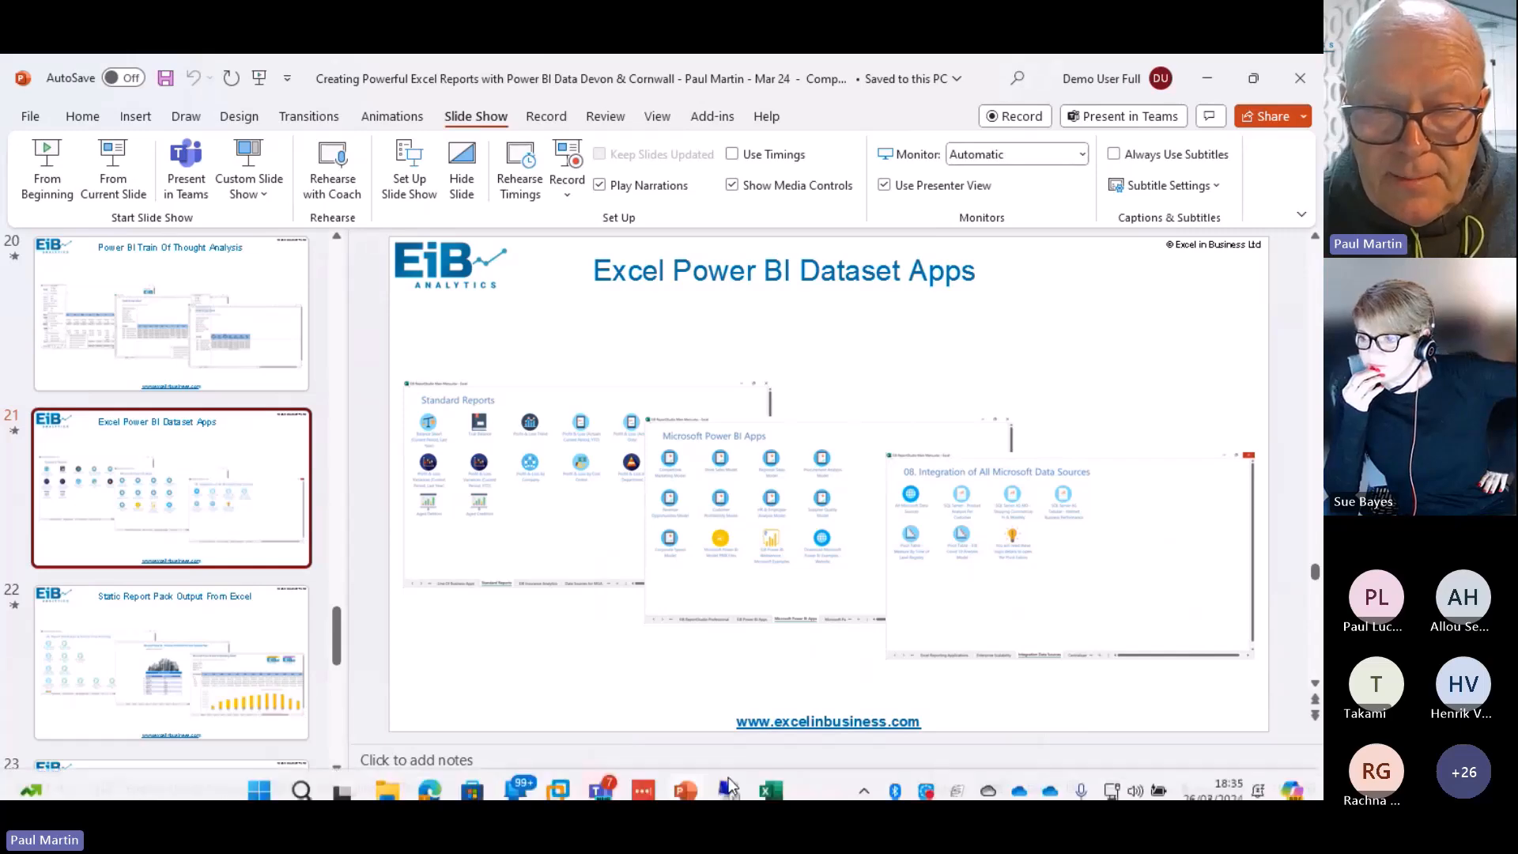
left_click(728, 789)
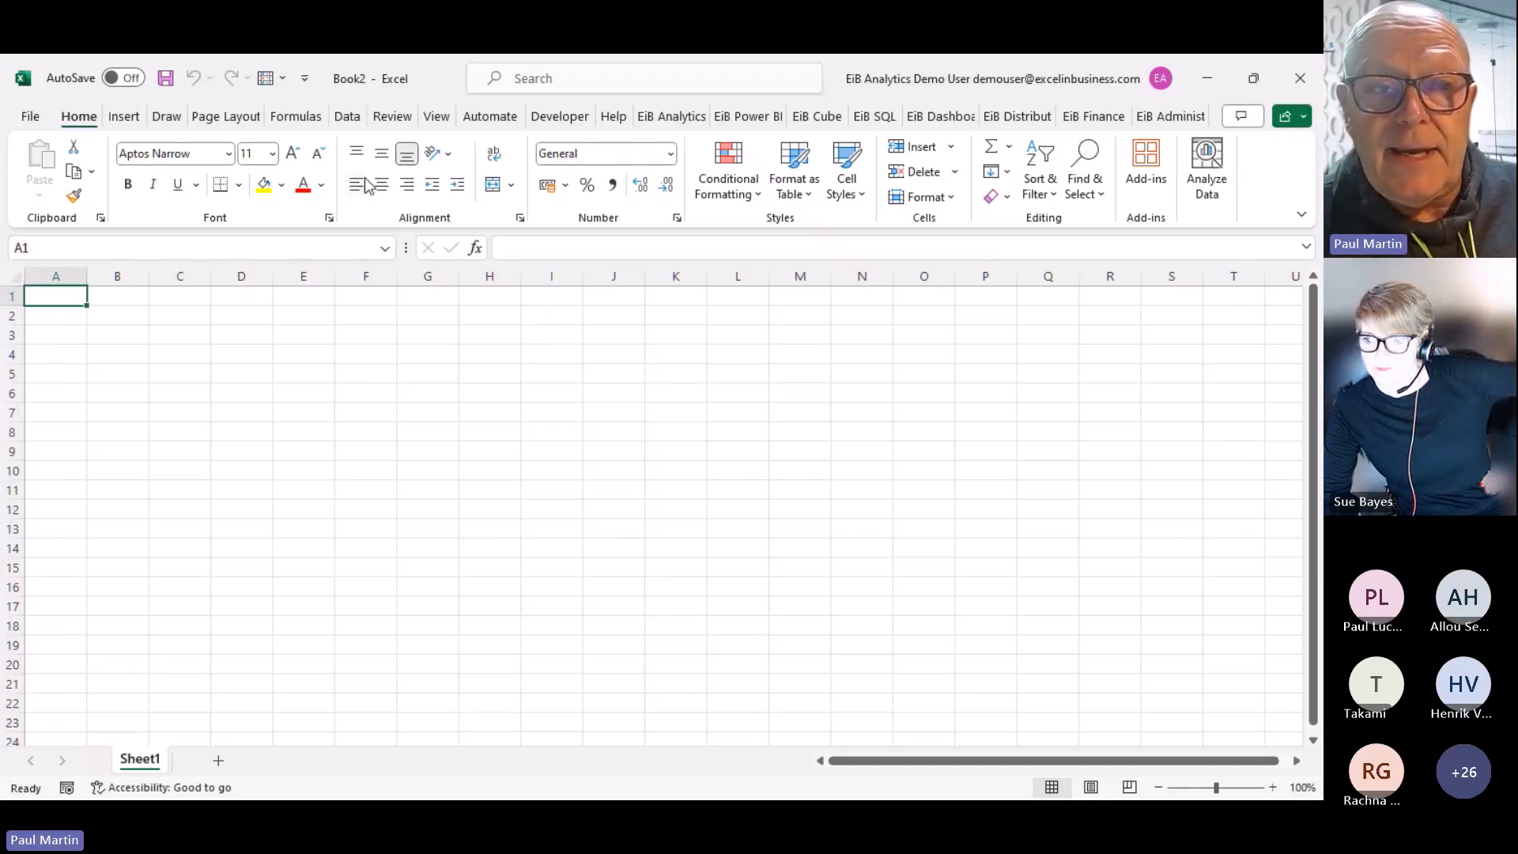
Look over the EiB Analytics and EiB Power BI ribbon tools, then switch to the EiB ReportStudio Main Menu workbook
left_click(671, 125)
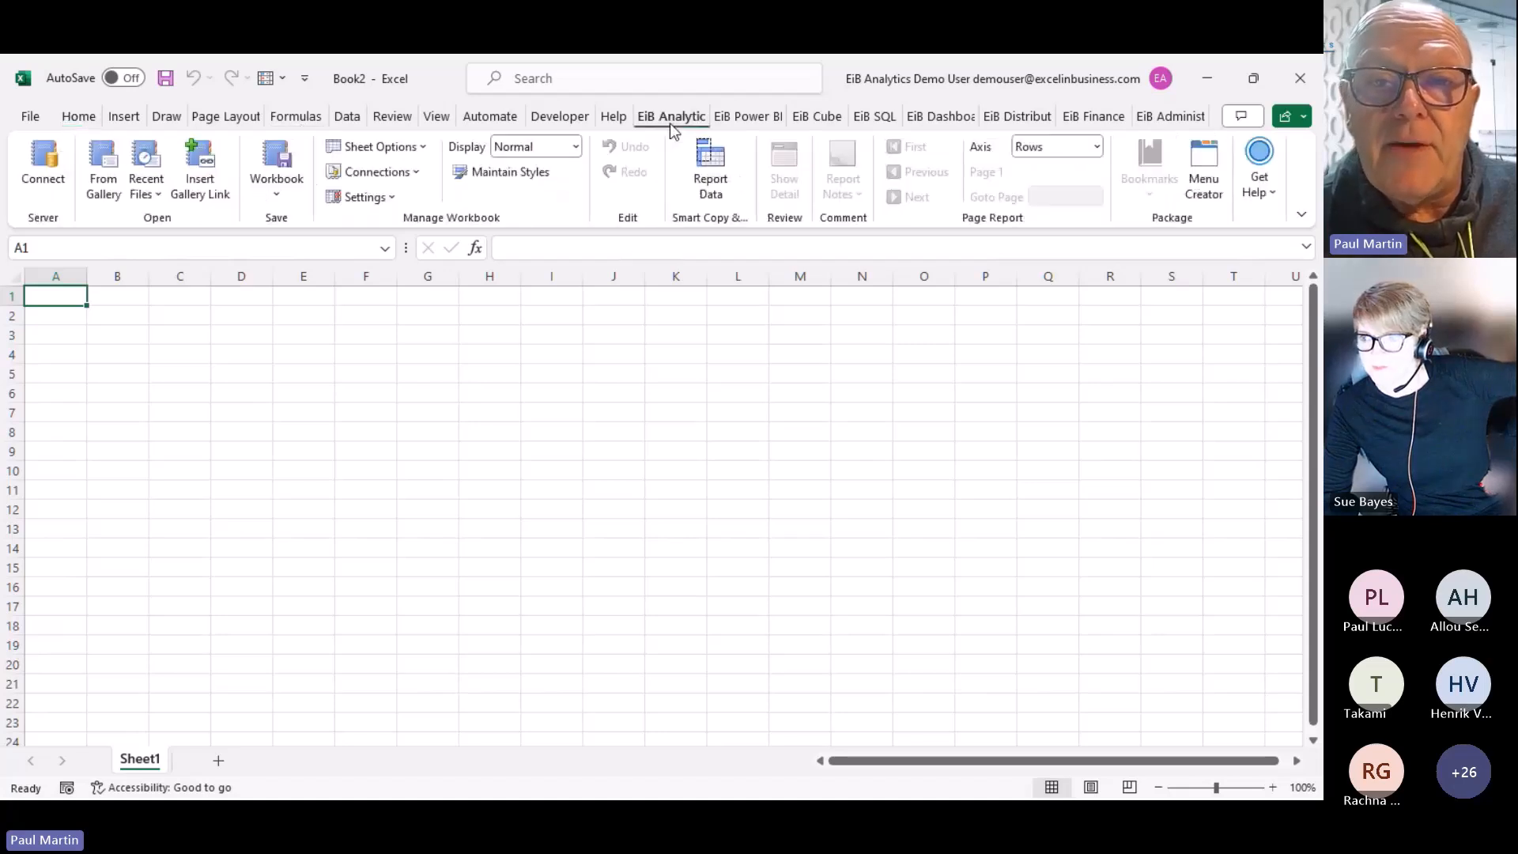
left_click(745, 120)
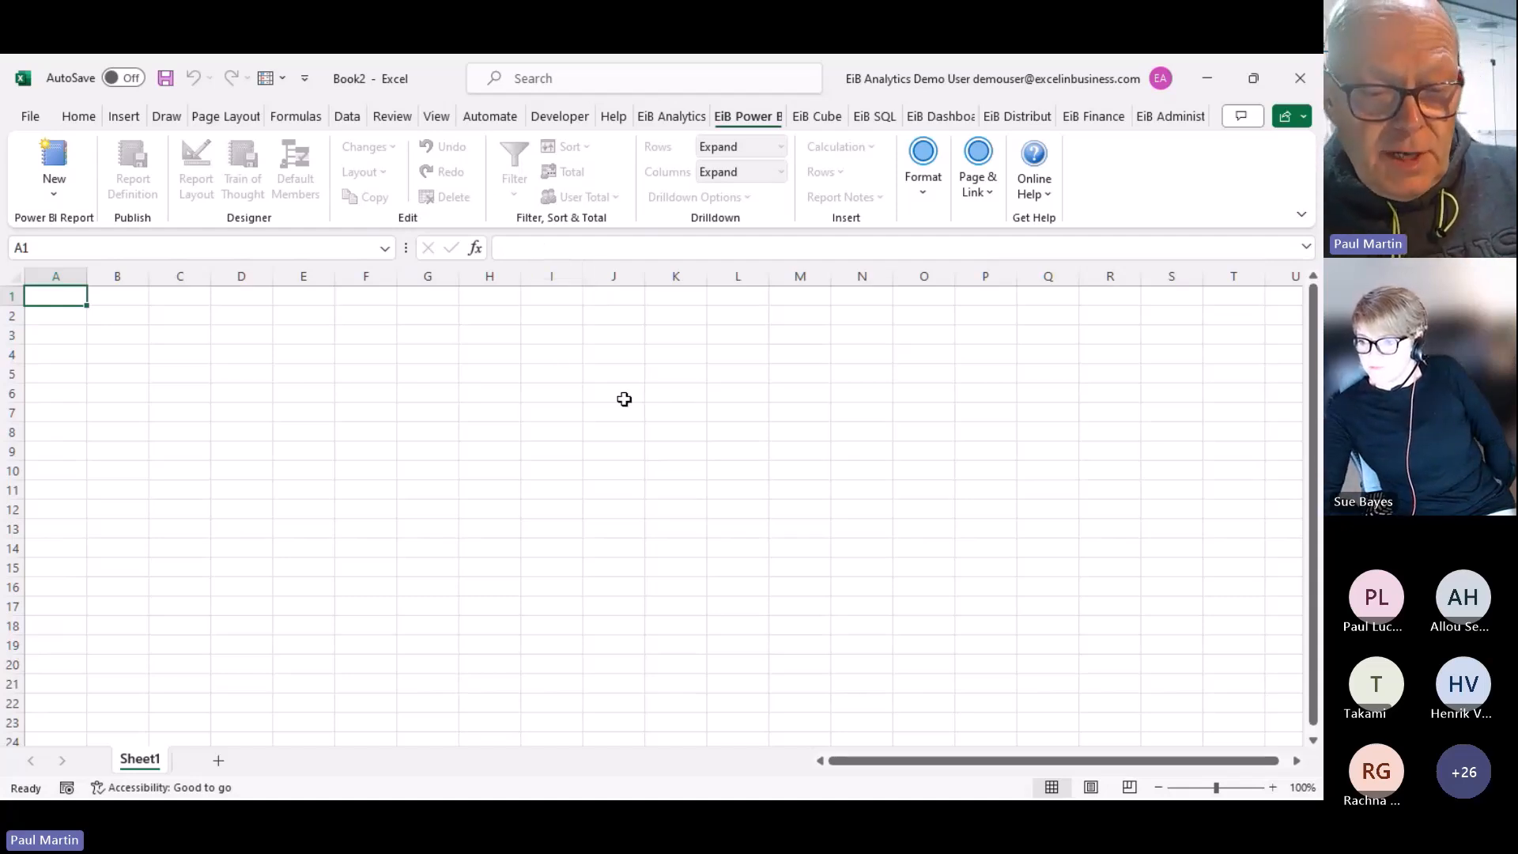
key("alt+Tab")
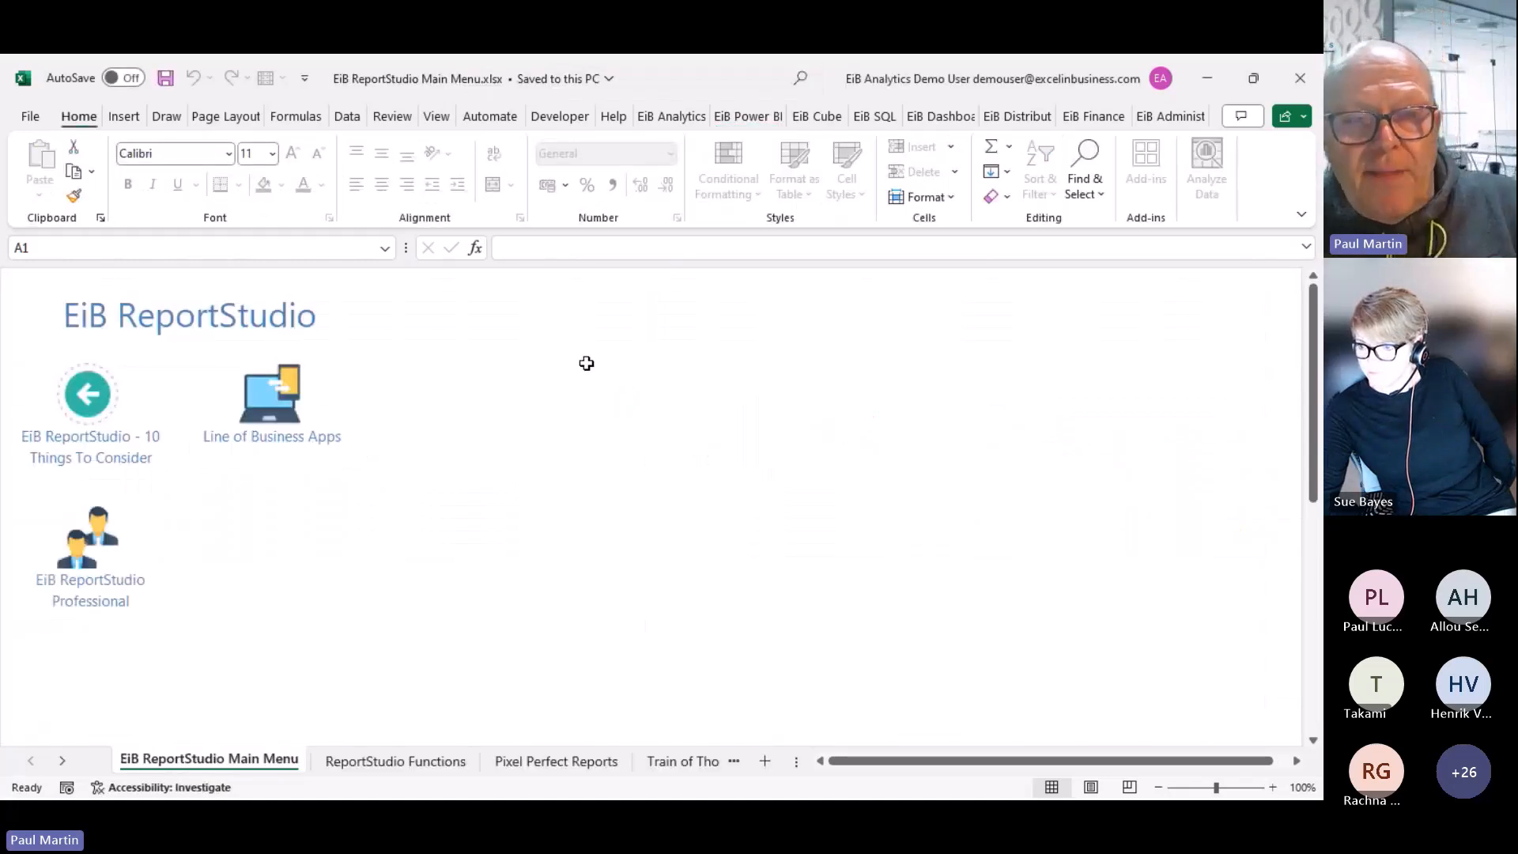
Put Excel in full-screen mode and open Annual Report Original via 10 Things To Consider > Pixel Perfect
left_click(1303, 218)
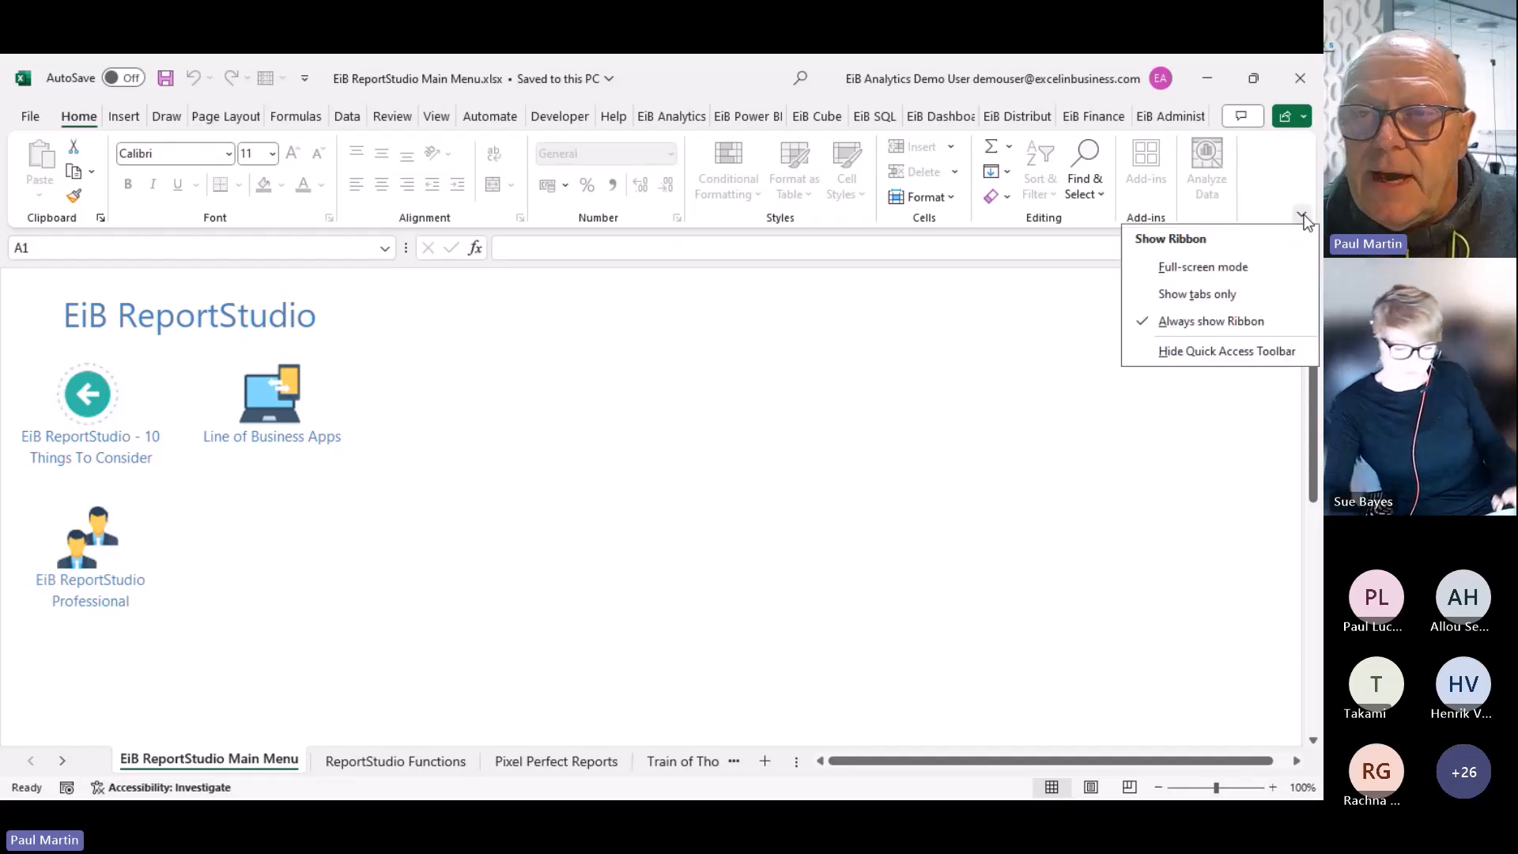
left_click(1226, 265)
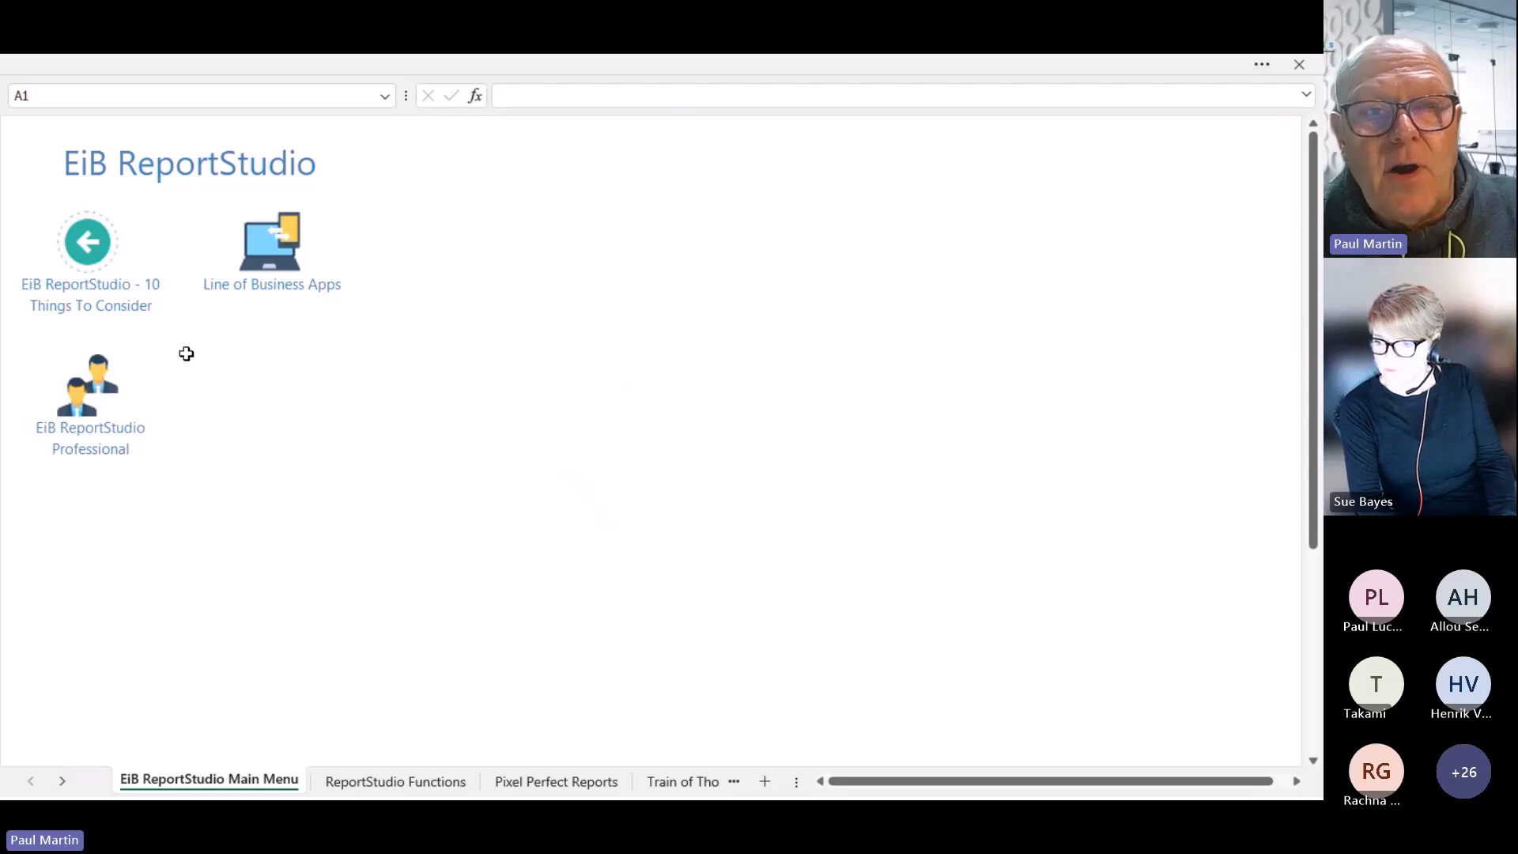
left_click(108, 313)
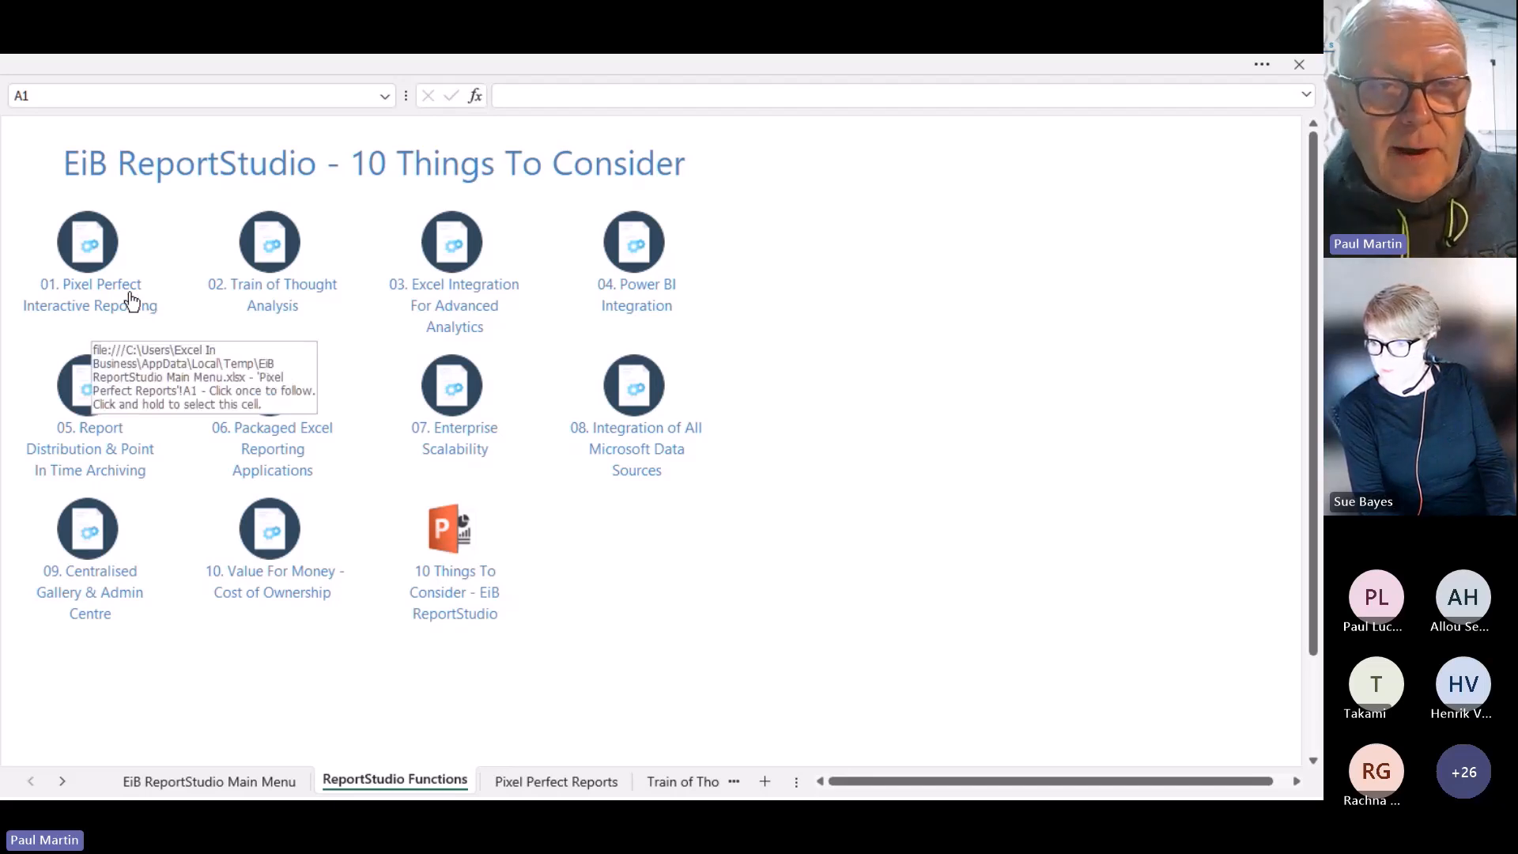
left_click(131, 302)
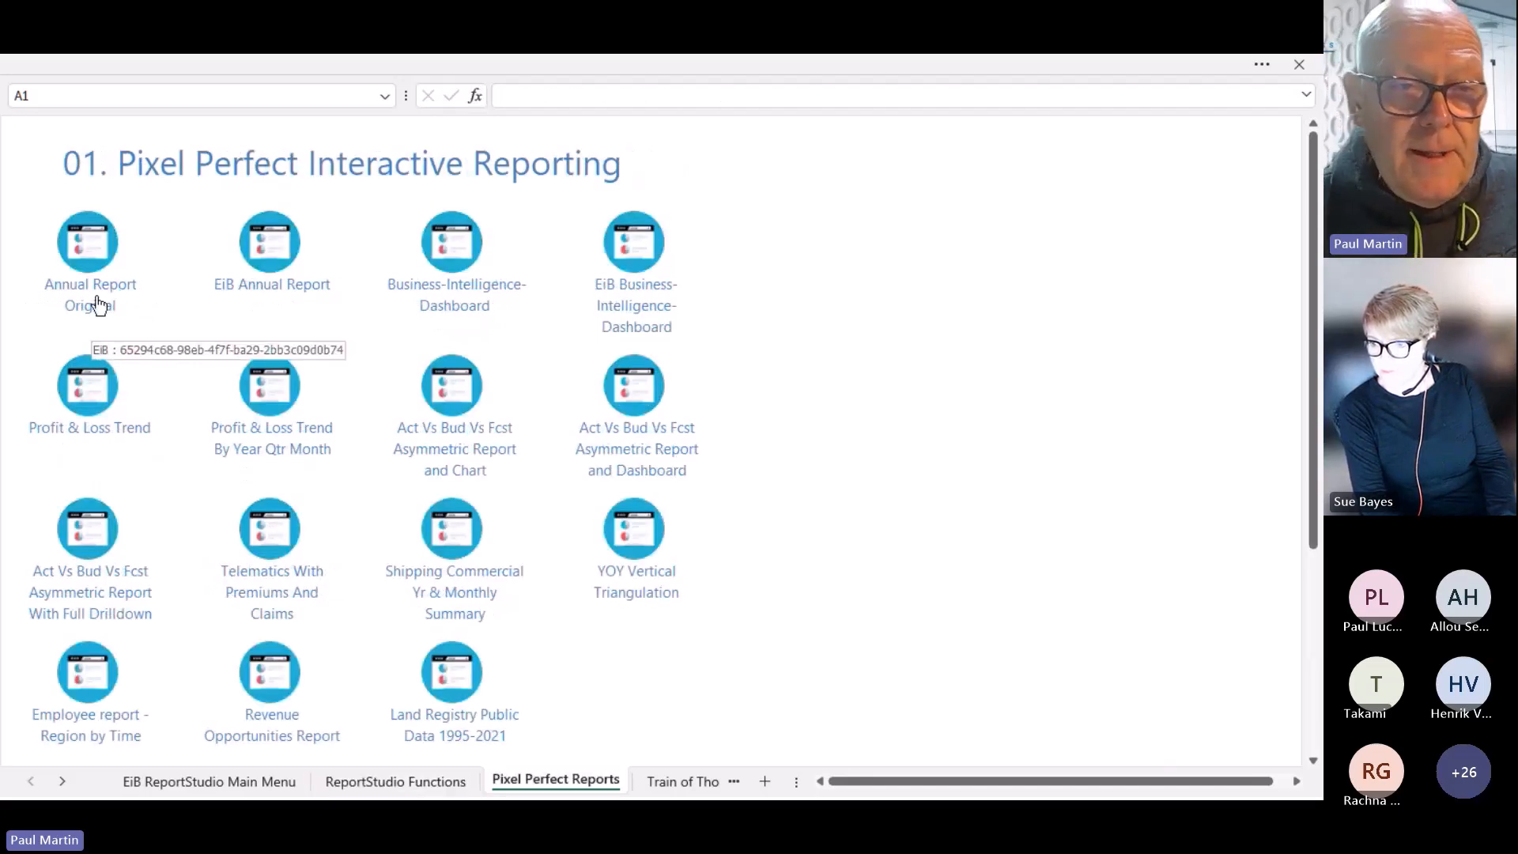
left_click(94, 295)
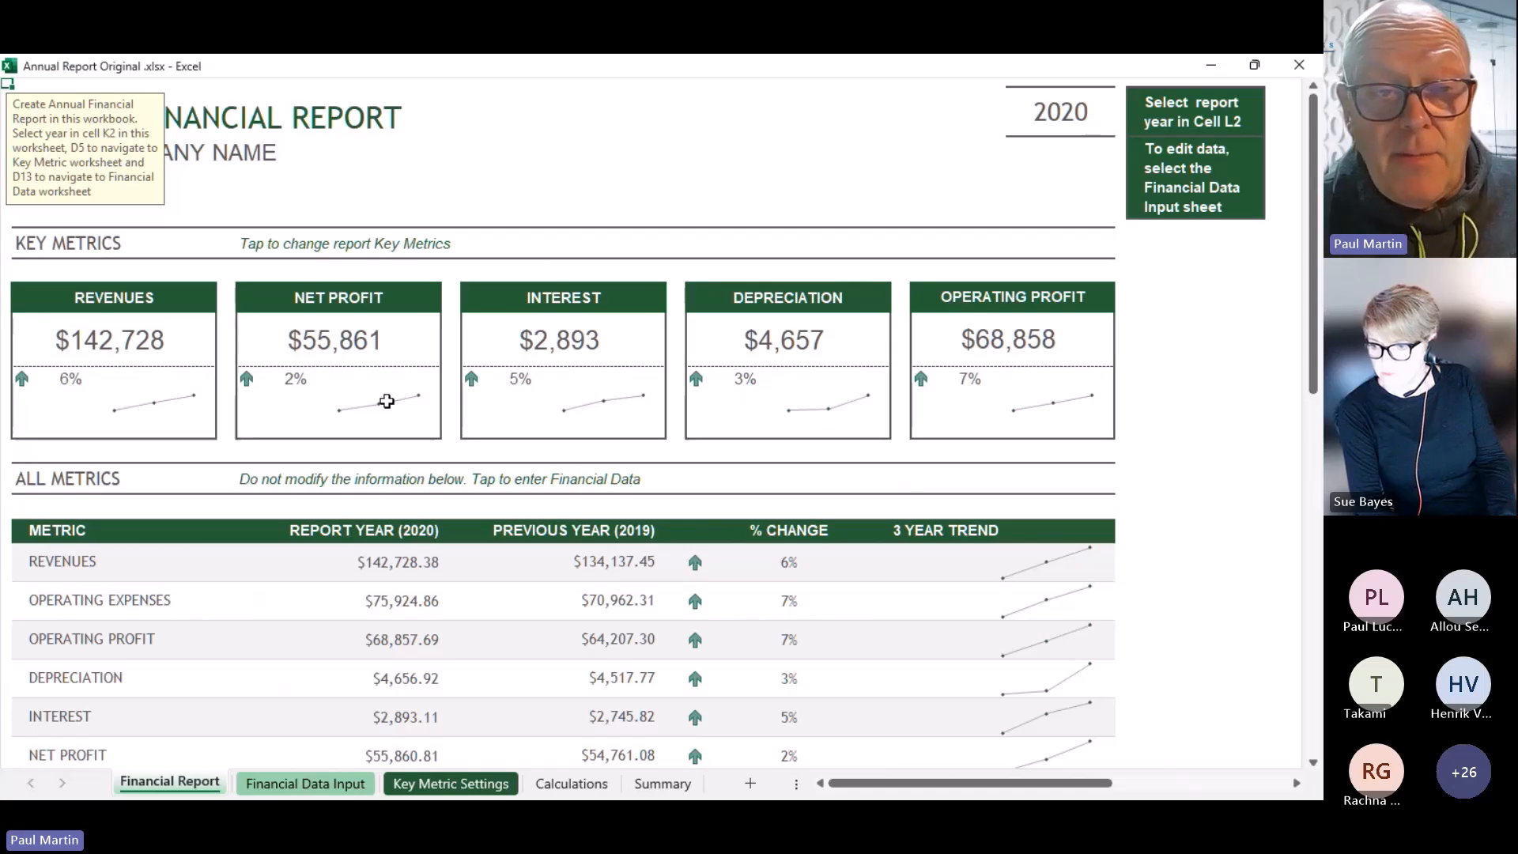
Check the Financial Data Input sheet, then set the Financial Report year in L2 to 2021
left_click(341, 788)
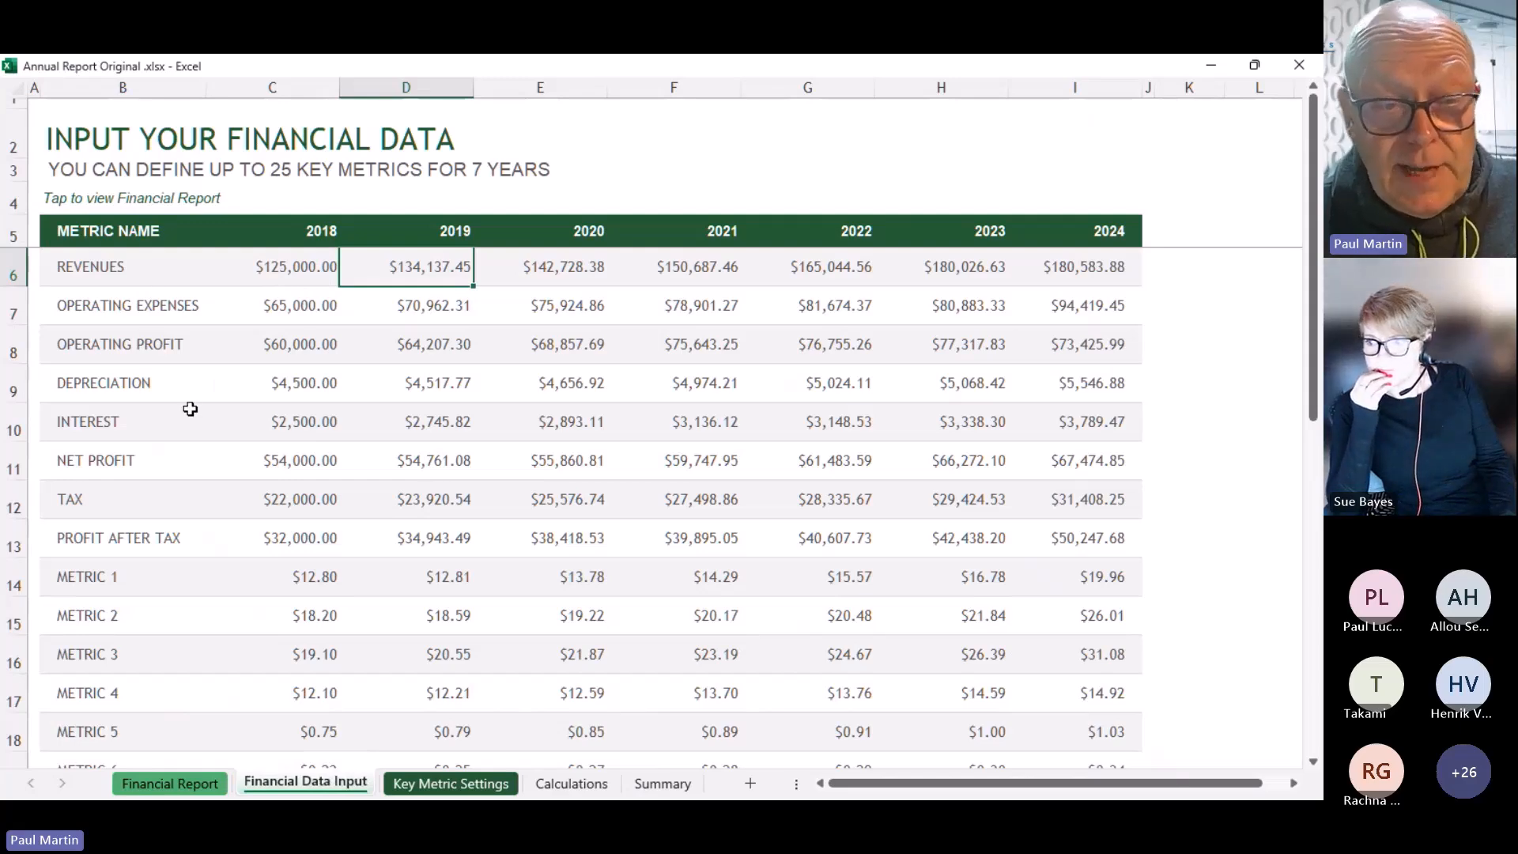
left_click(169, 782)
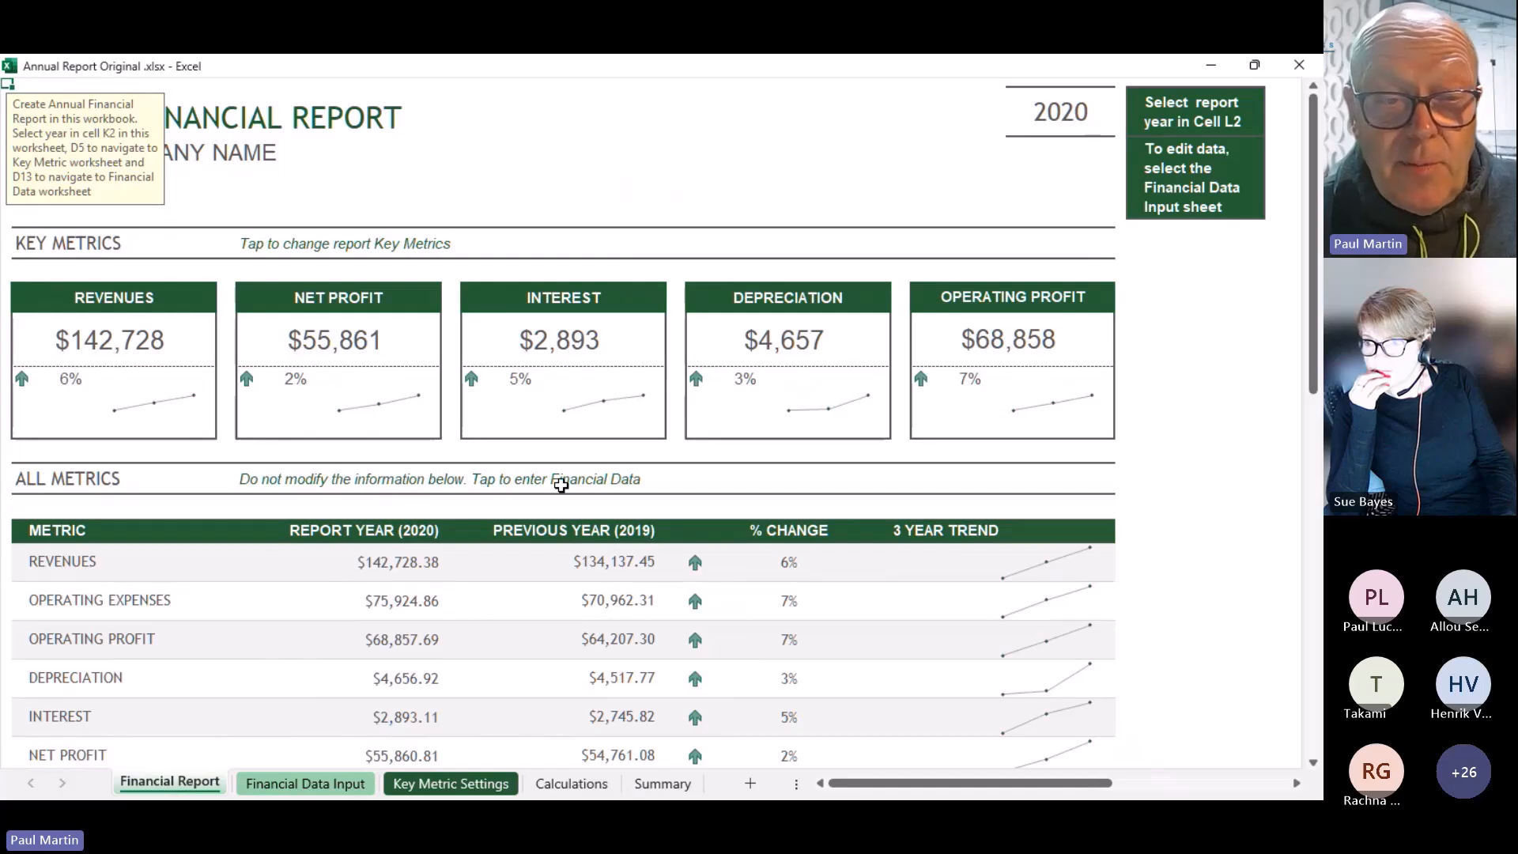
left_click(1063, 120)
left_click(1123, 127)
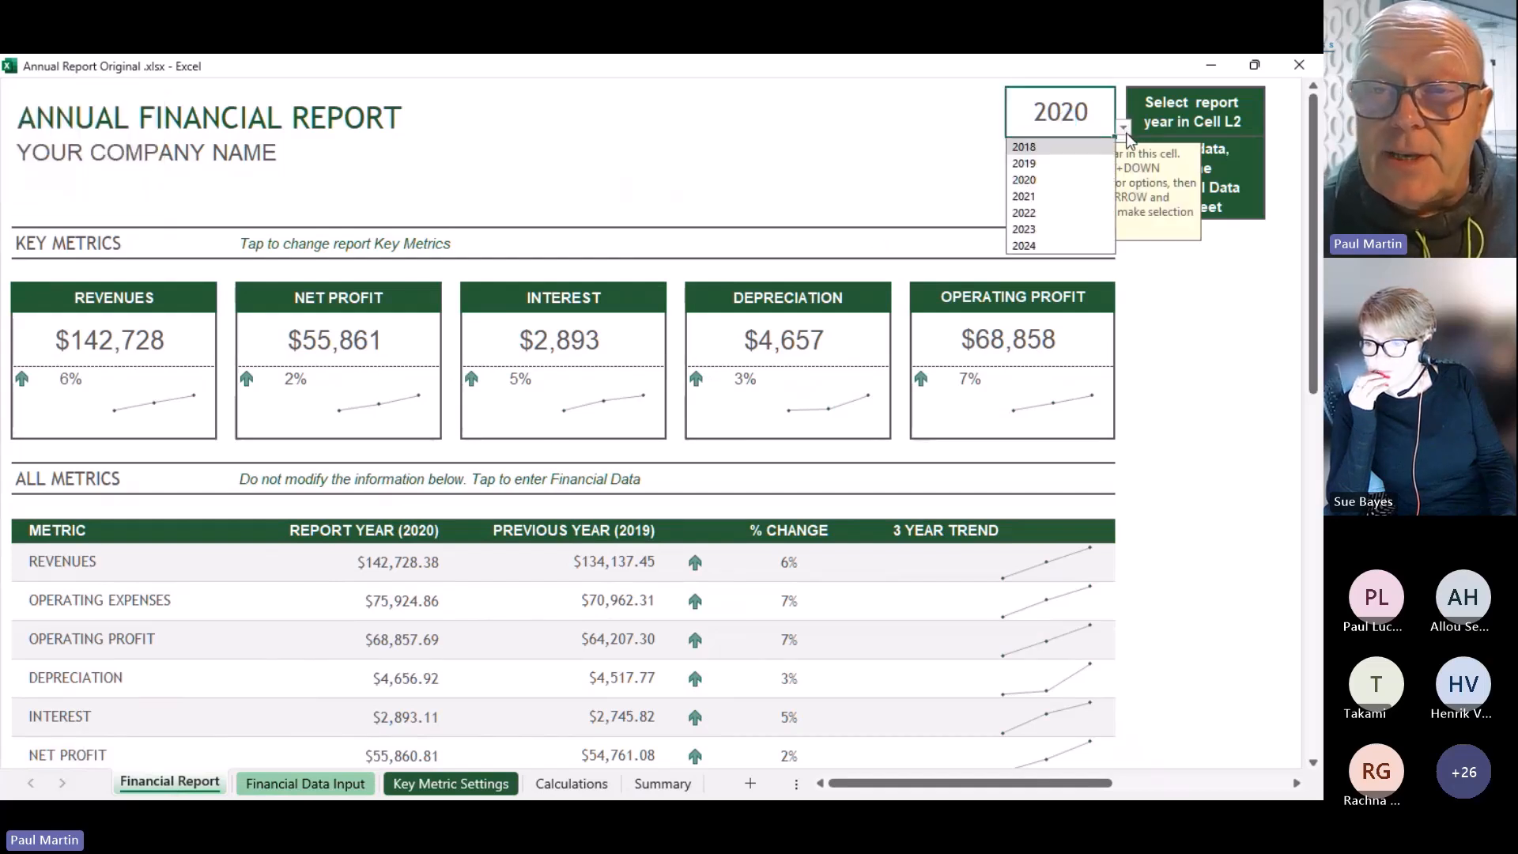
left_click(1028, 197)
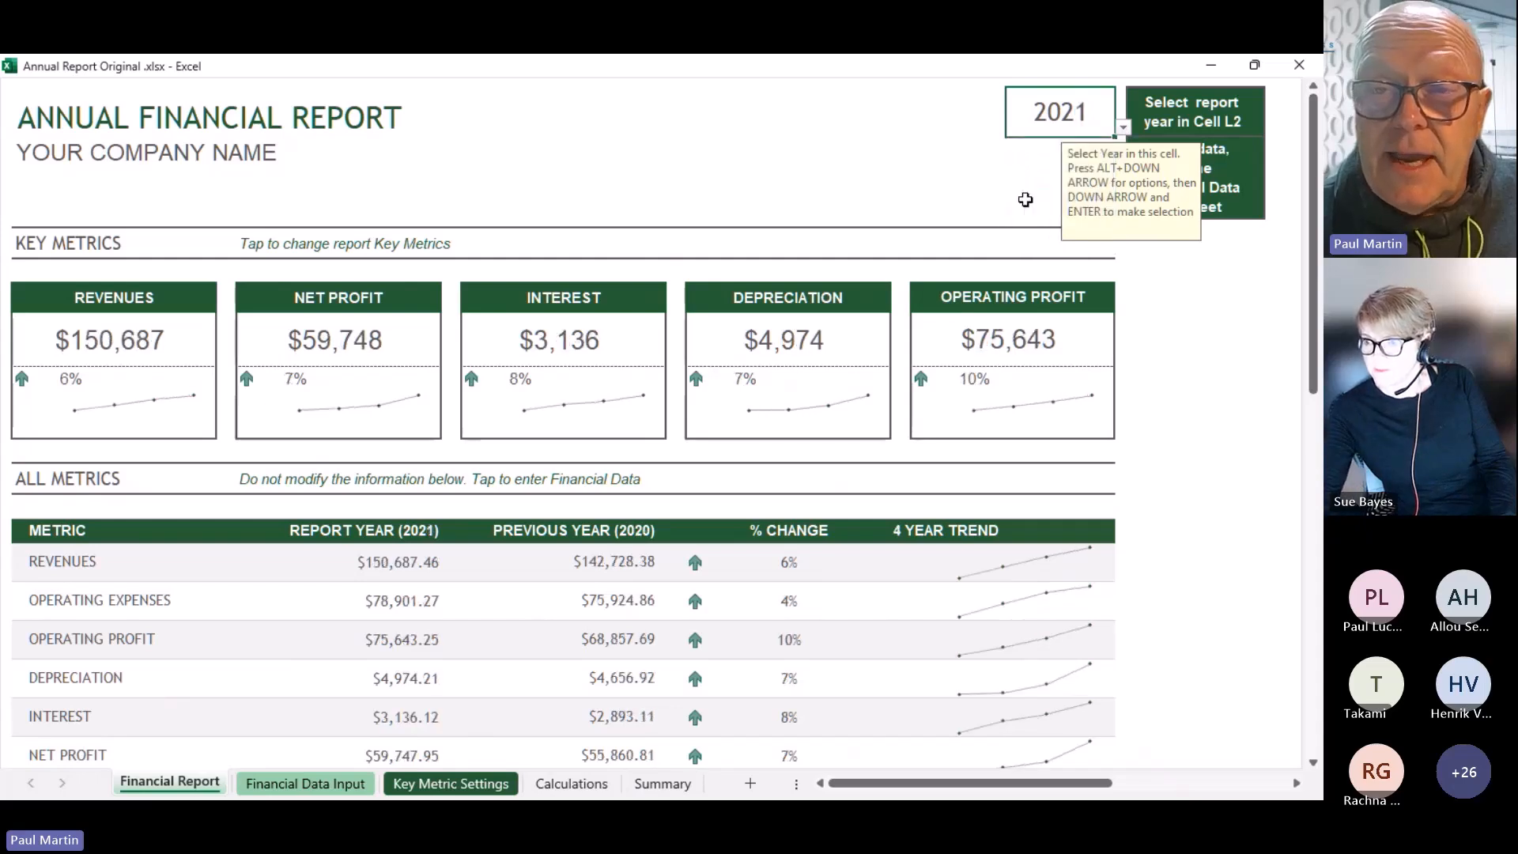
Set the report year back to 2020 and close the workbook
left_click(1123, 127)
left_click(1059, 180)
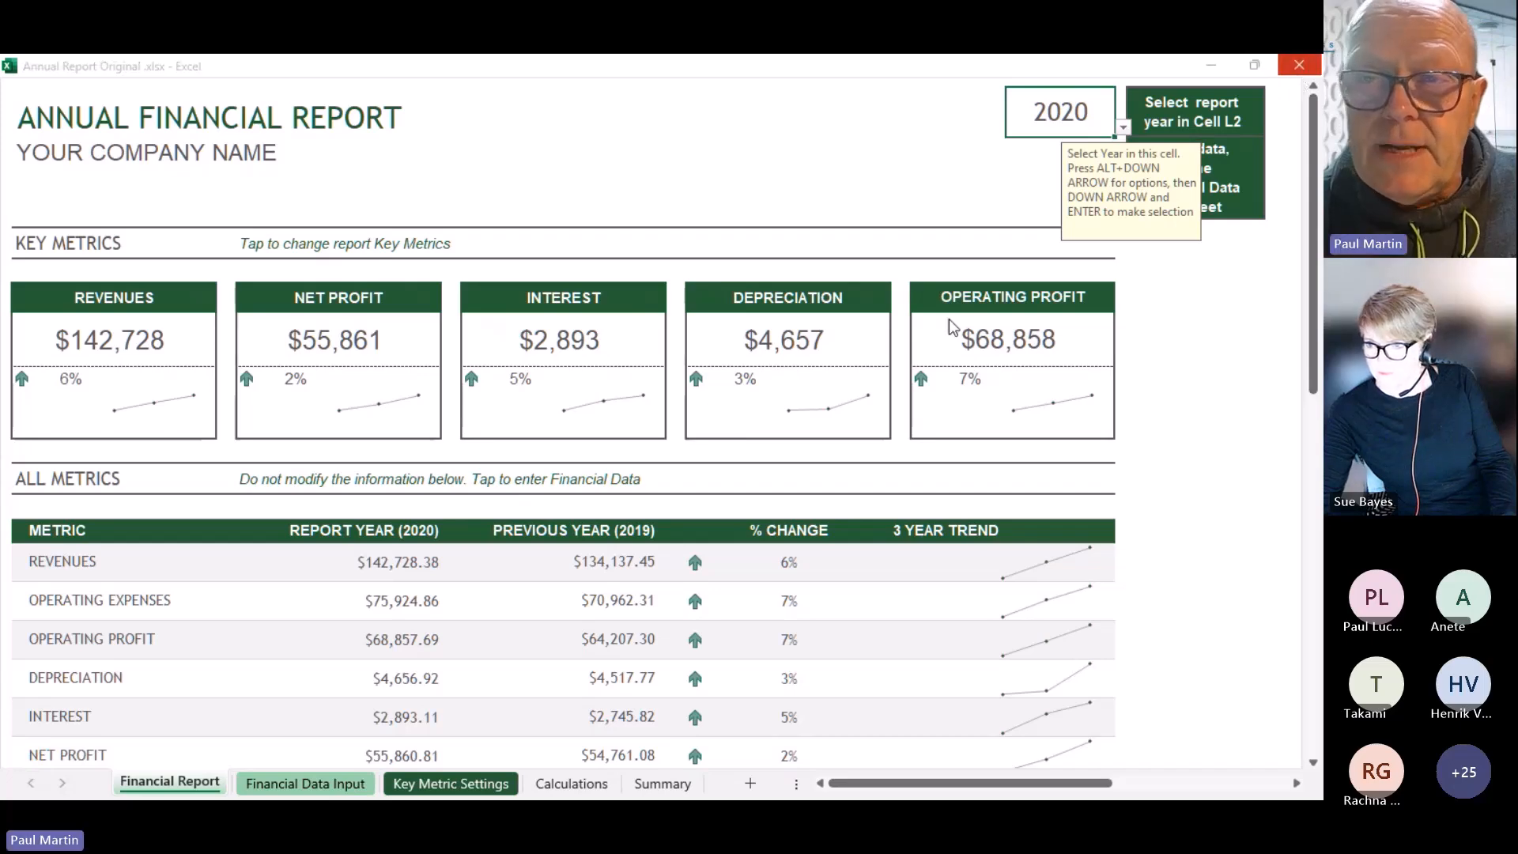
left_click(1297, 74)
Discard the unsaved changes, open the EiB Annual Report, and set its year to 2020
left_click(731, 578)
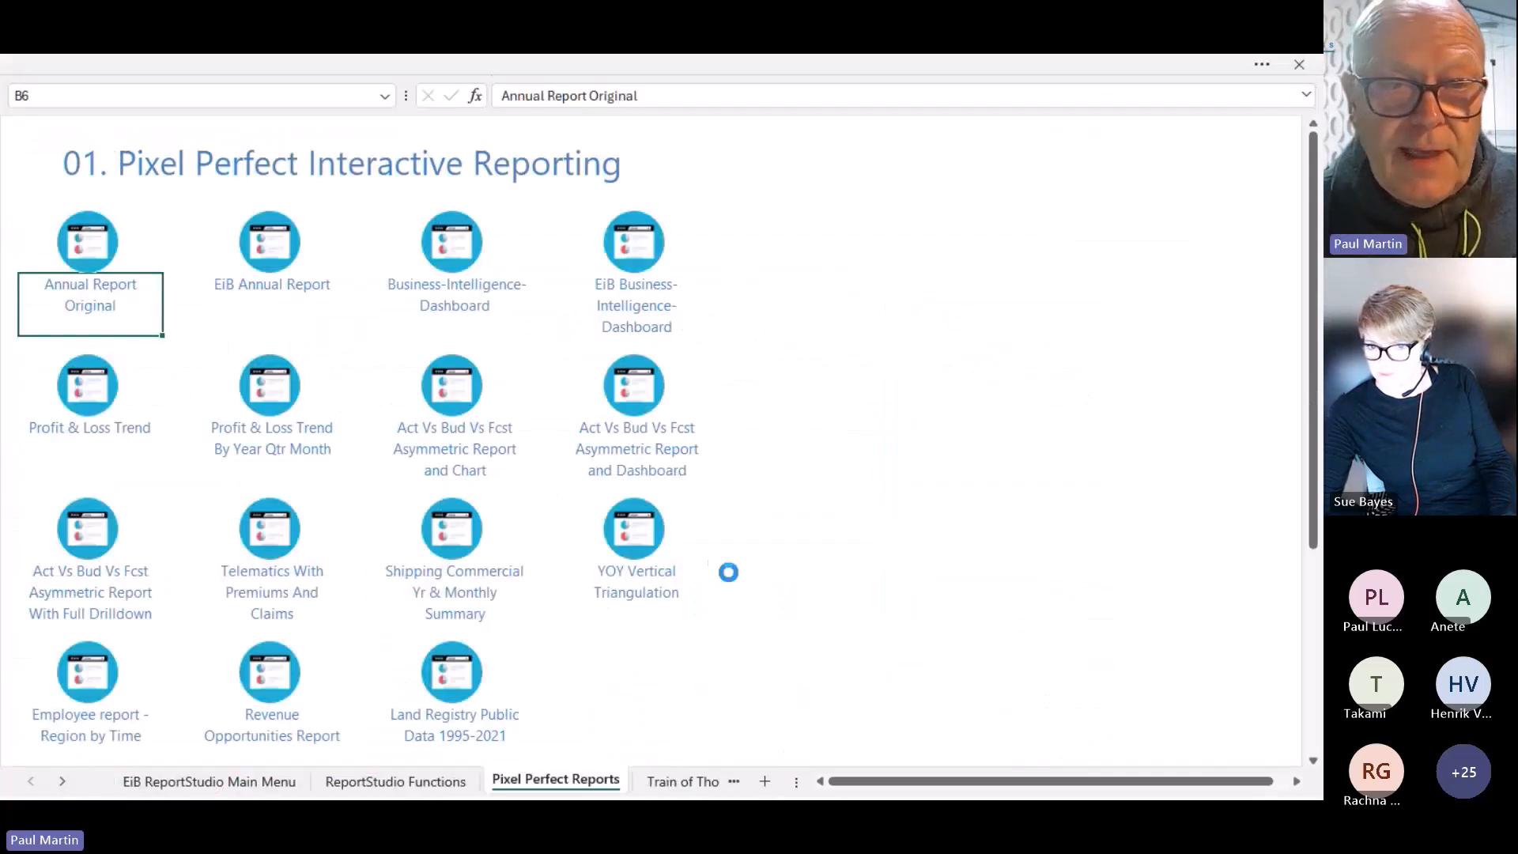
left_click(287, 288)
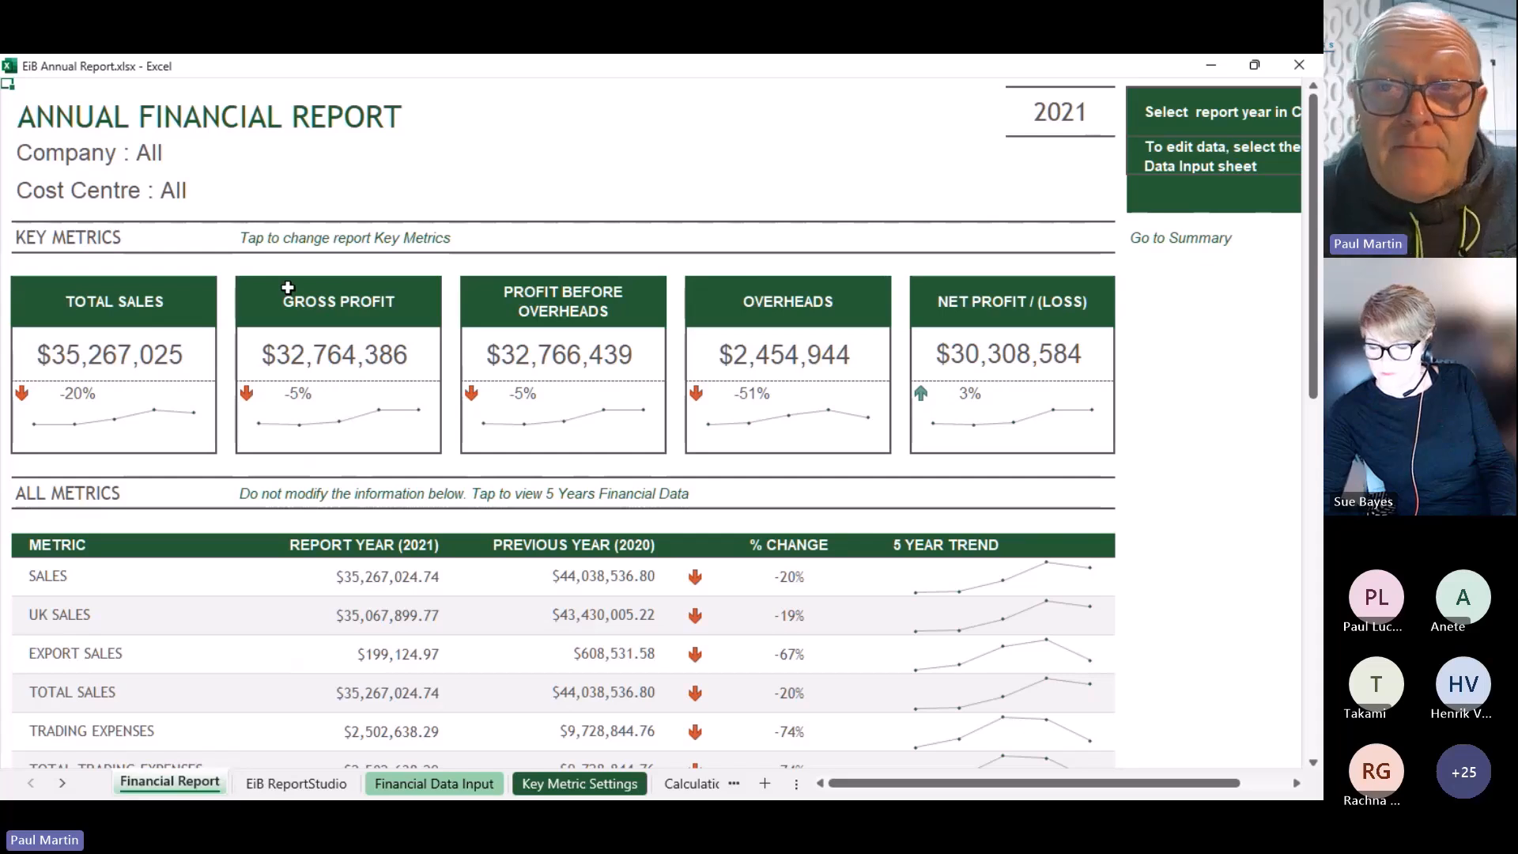
left_click(1067, 123)
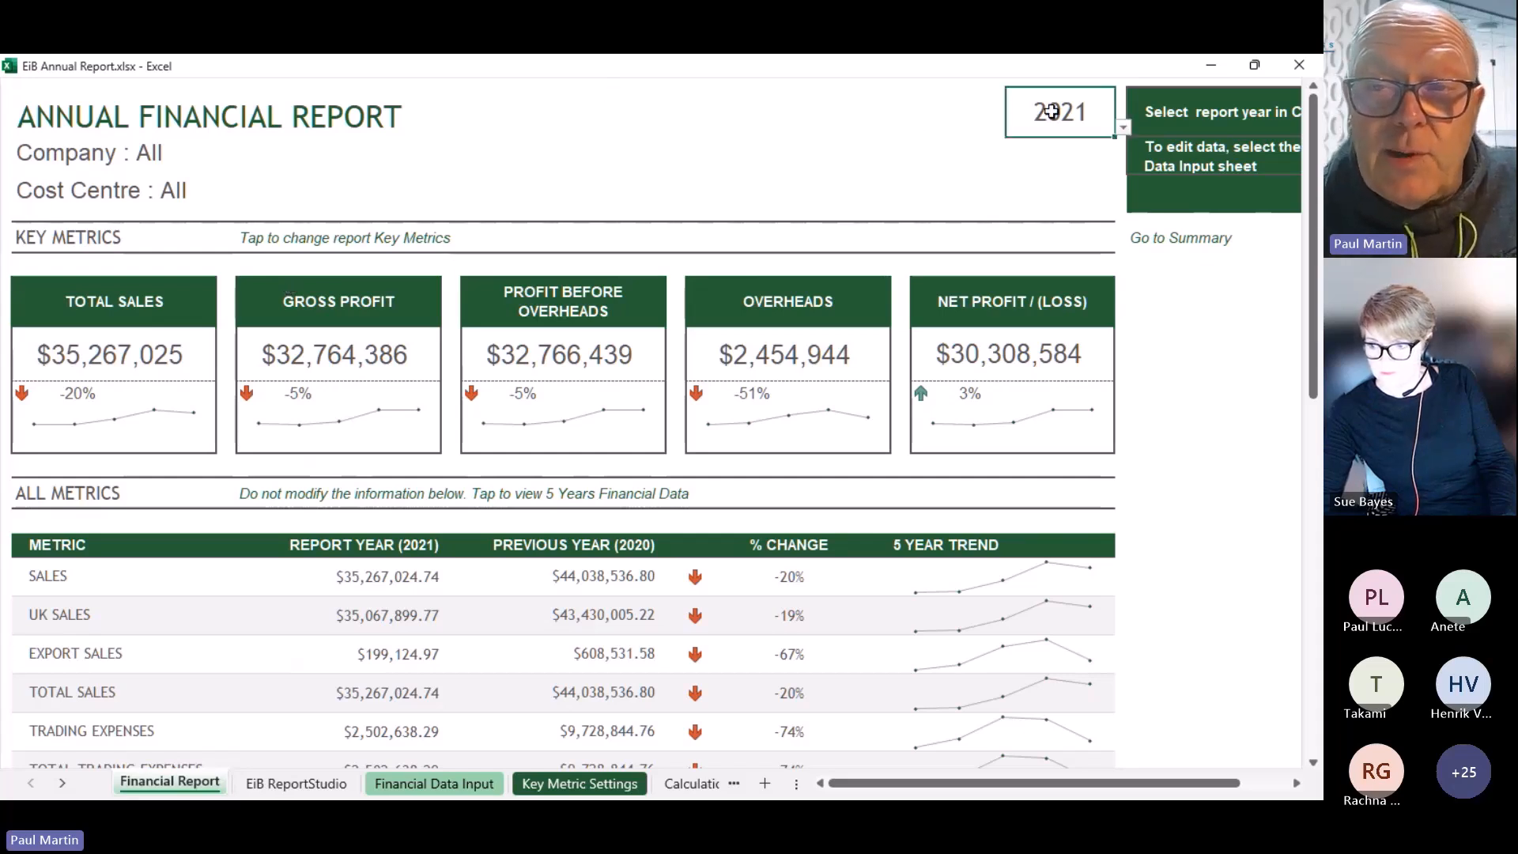
left_click(1124, 128)
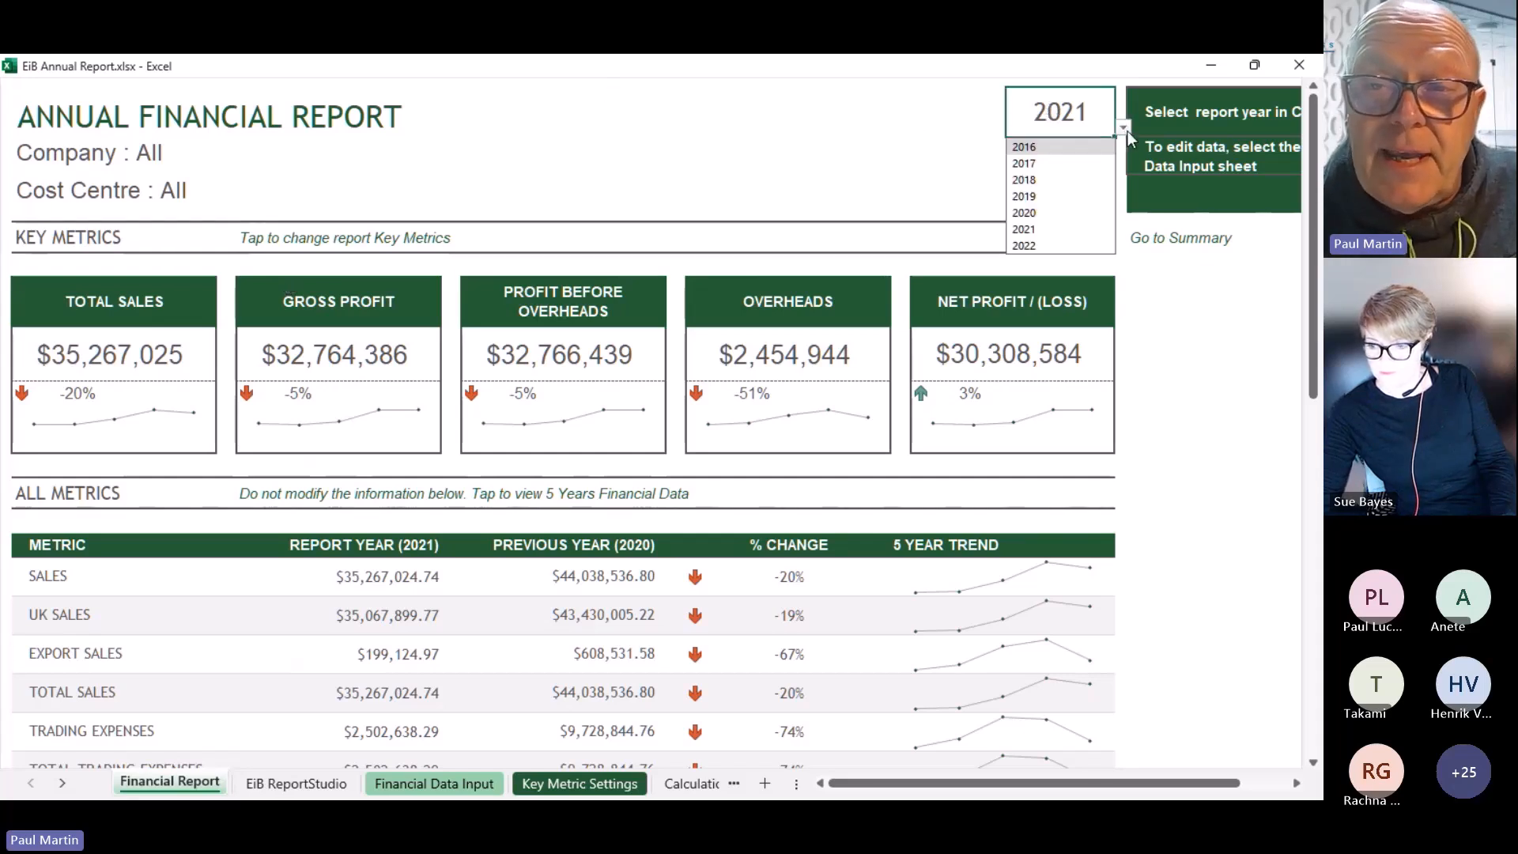
left_click(1027, 213)
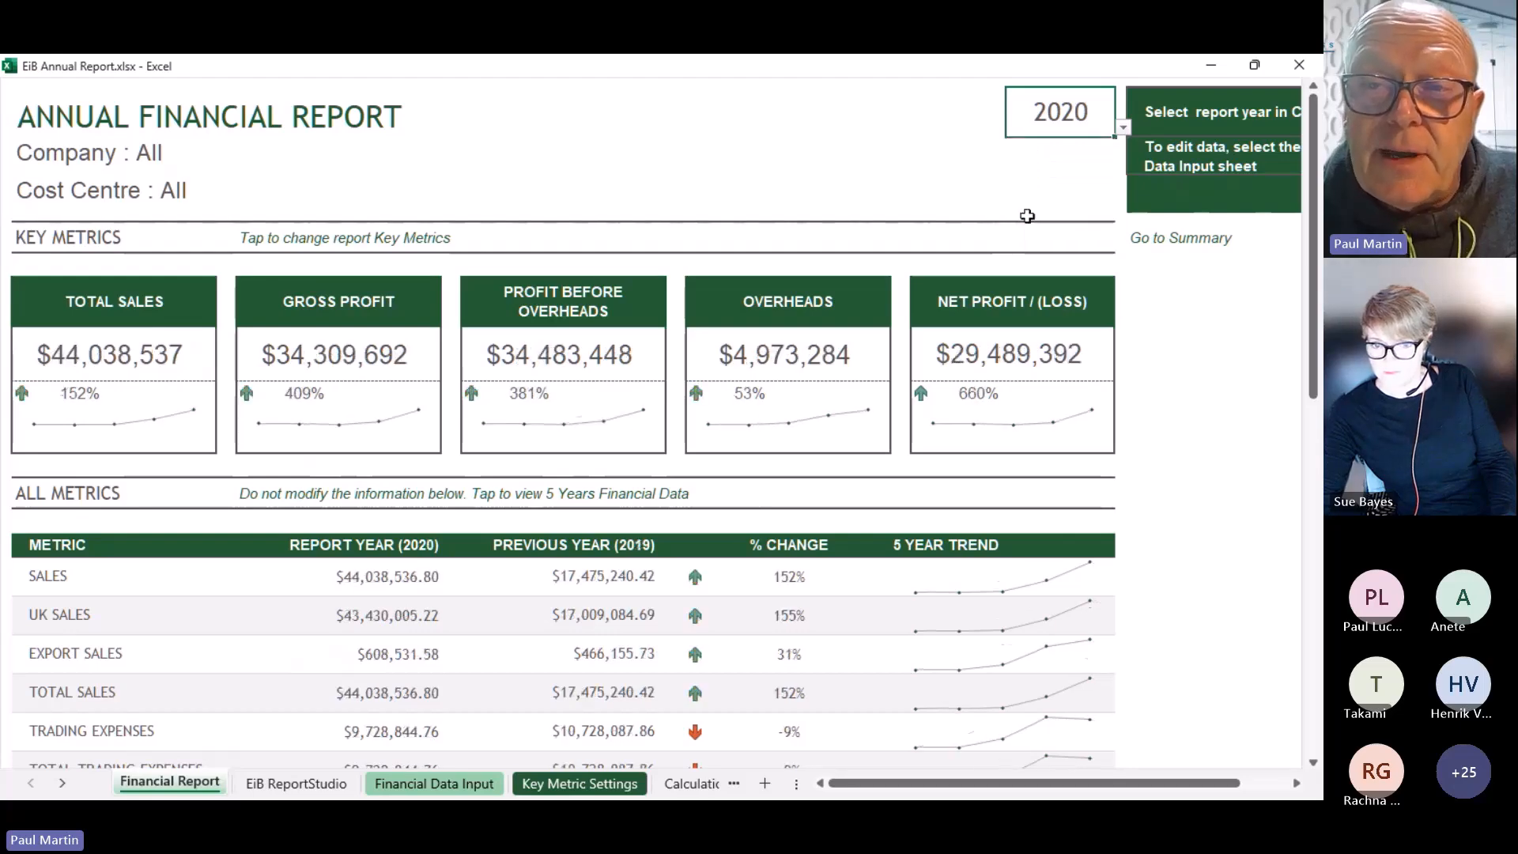
Change the report year to 2022, then settle back on 2021
left_click(1123, 127)
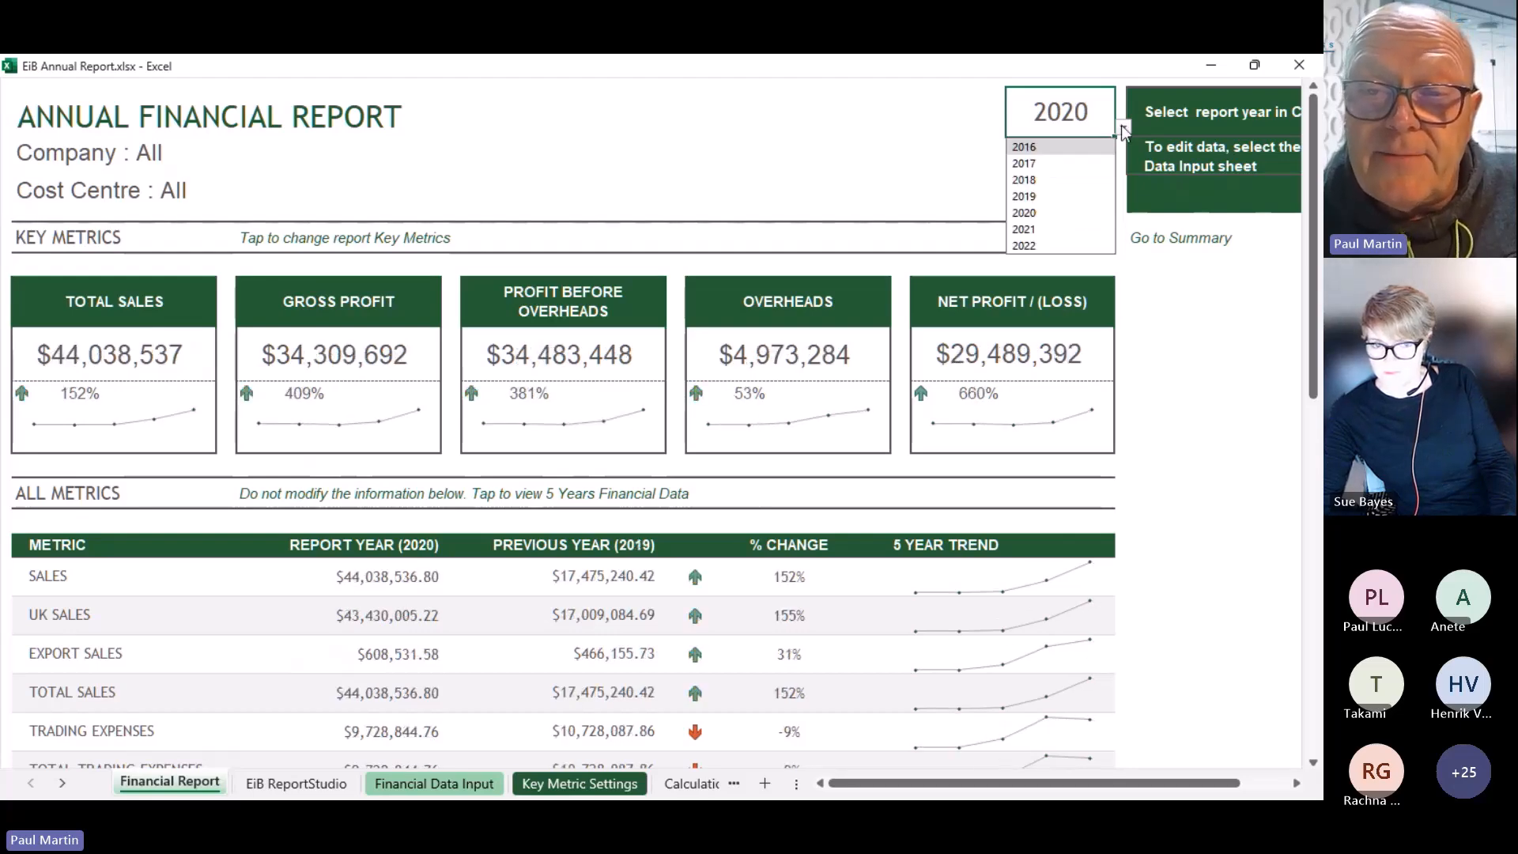
left_click(1045, 242)
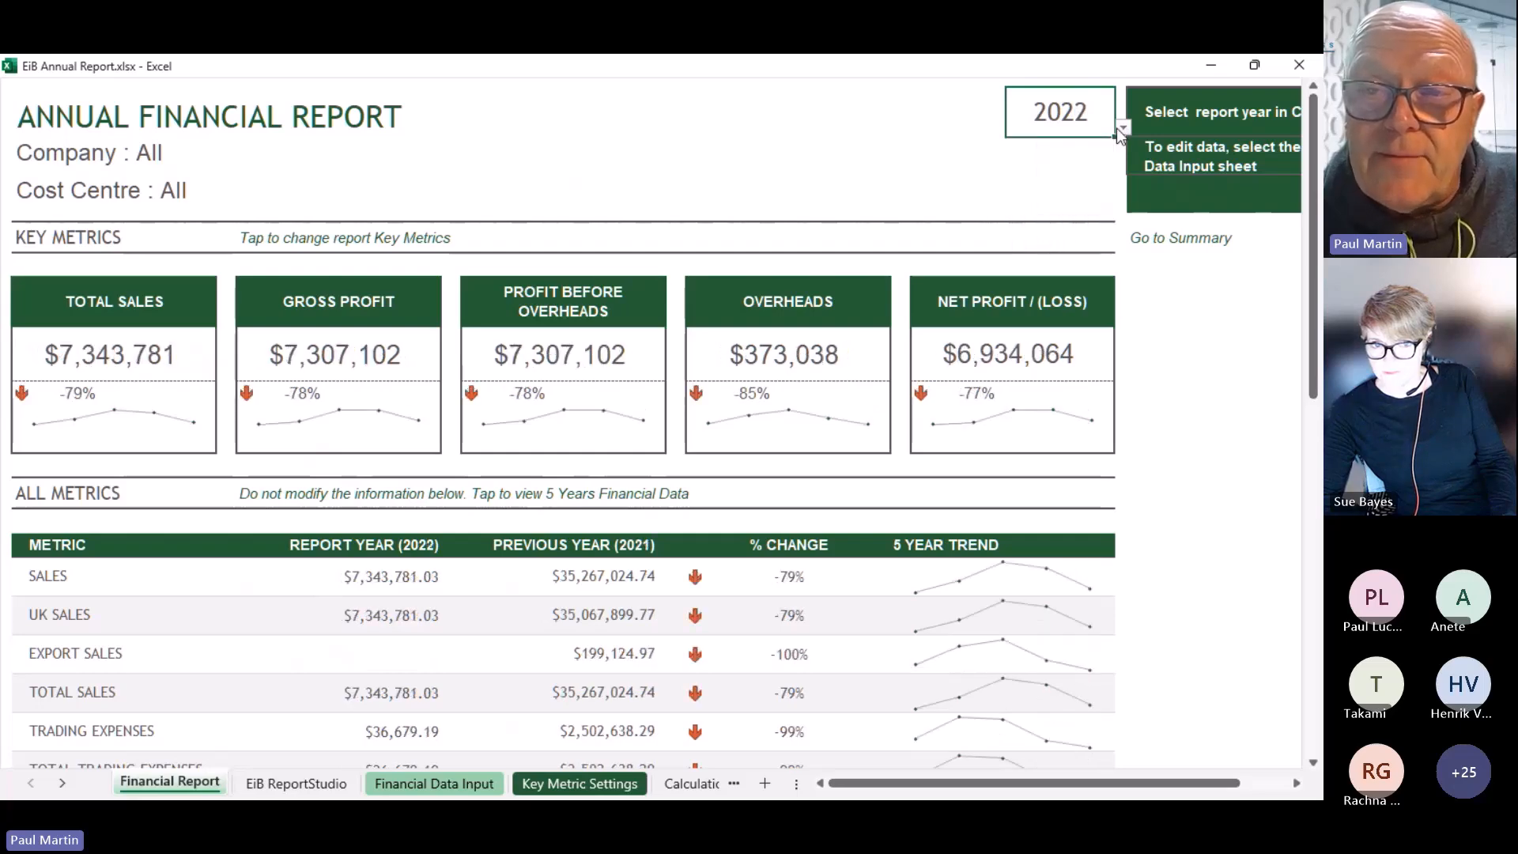
left_click(1123, 127)
left_click(1039, 231)
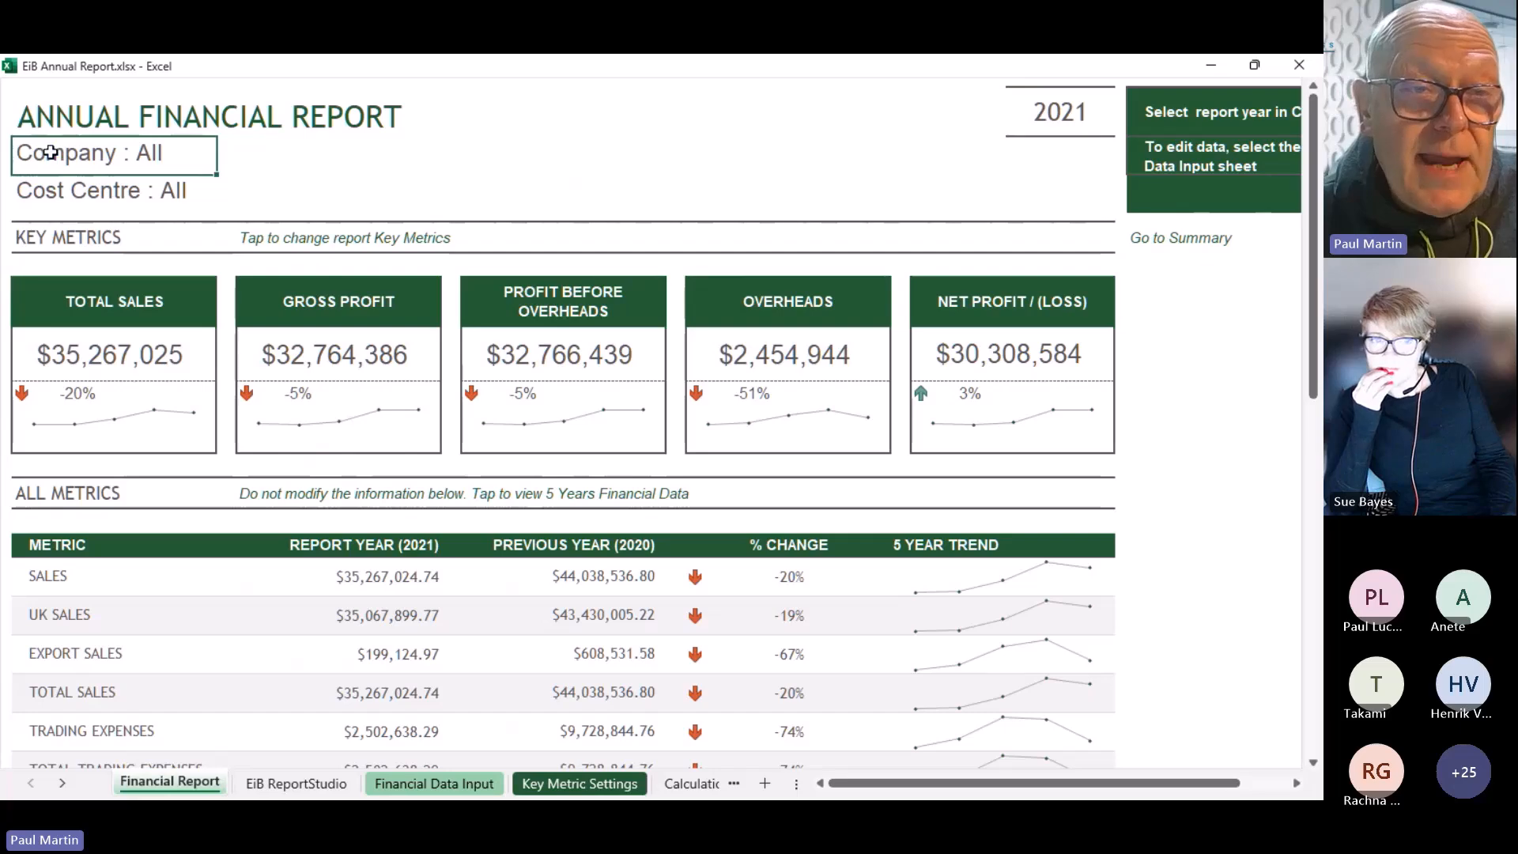
Filter the report to company C001 Acme Corporation, then close it without saving
left_click(449, 357)
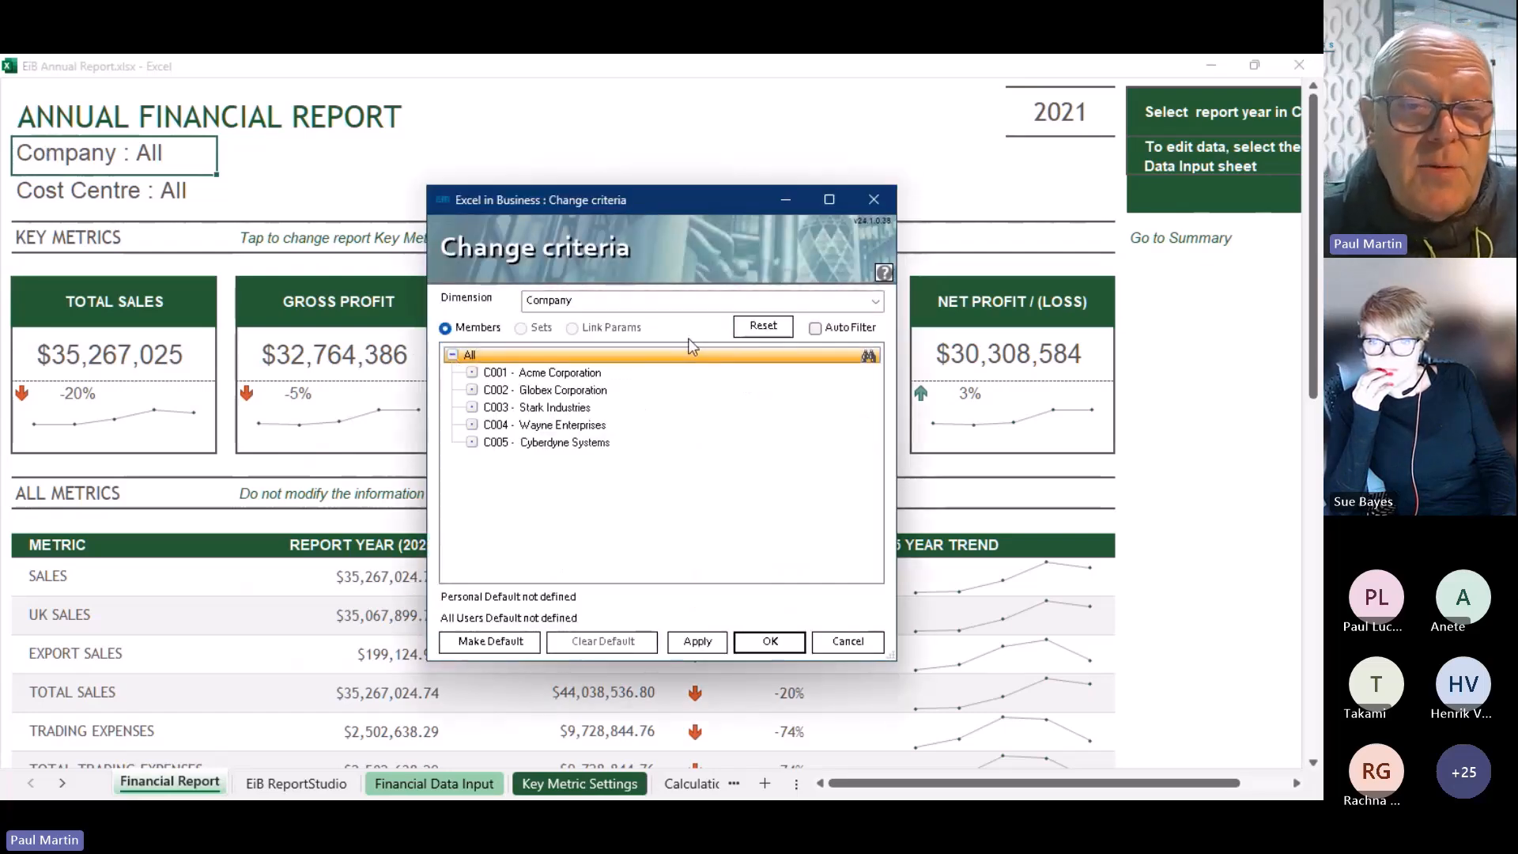
double_click(587, 373)
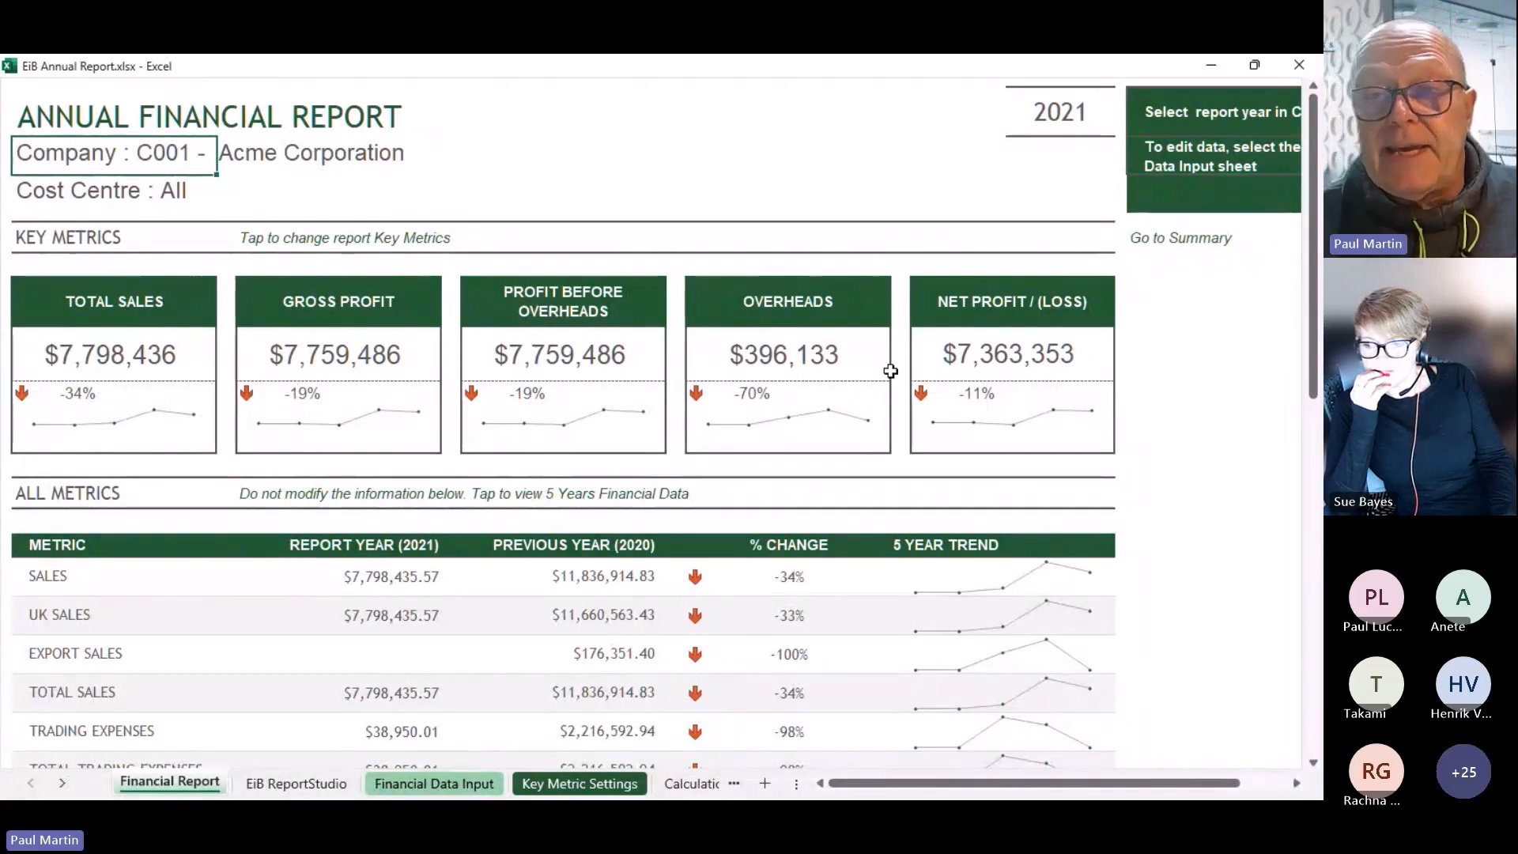
left_click(1298, 70)
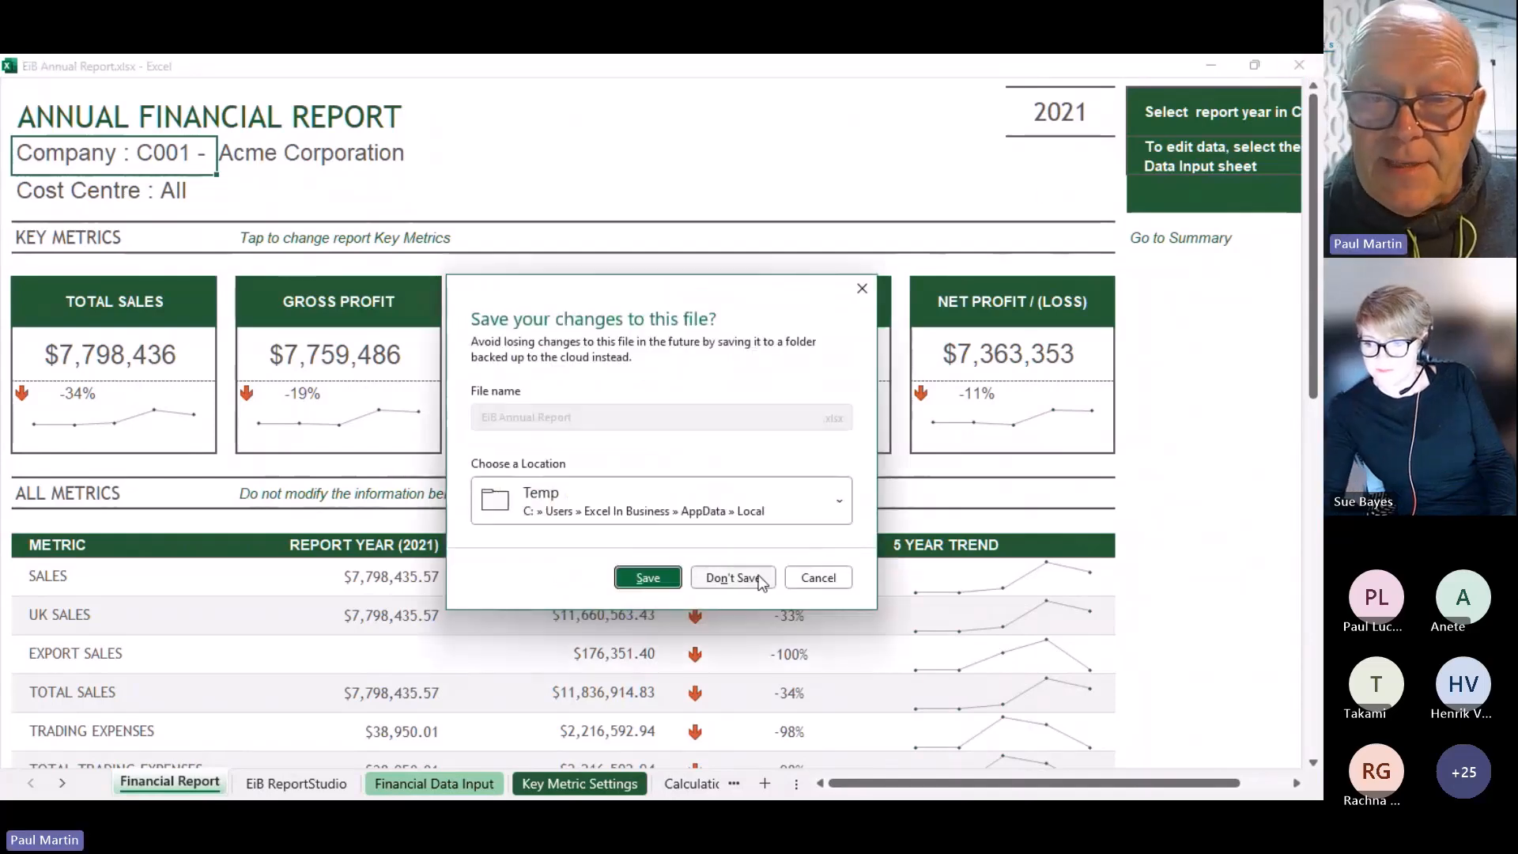
left_click(757, 576)
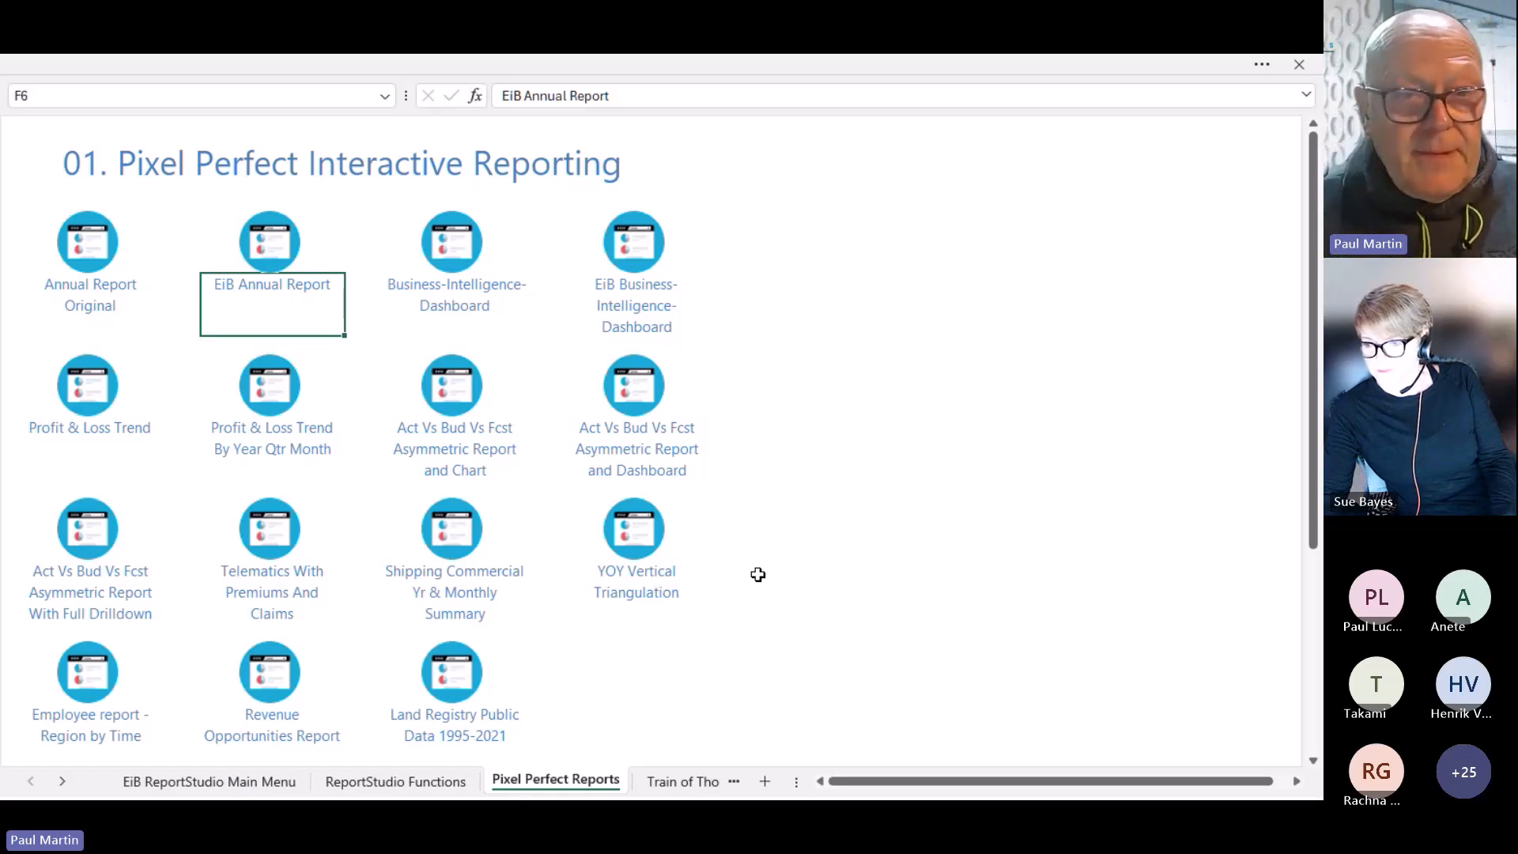
Open the Profit & Loss Trend By Year Qtr Month report and drill 2019 down into quarters
left_click(275, 447)
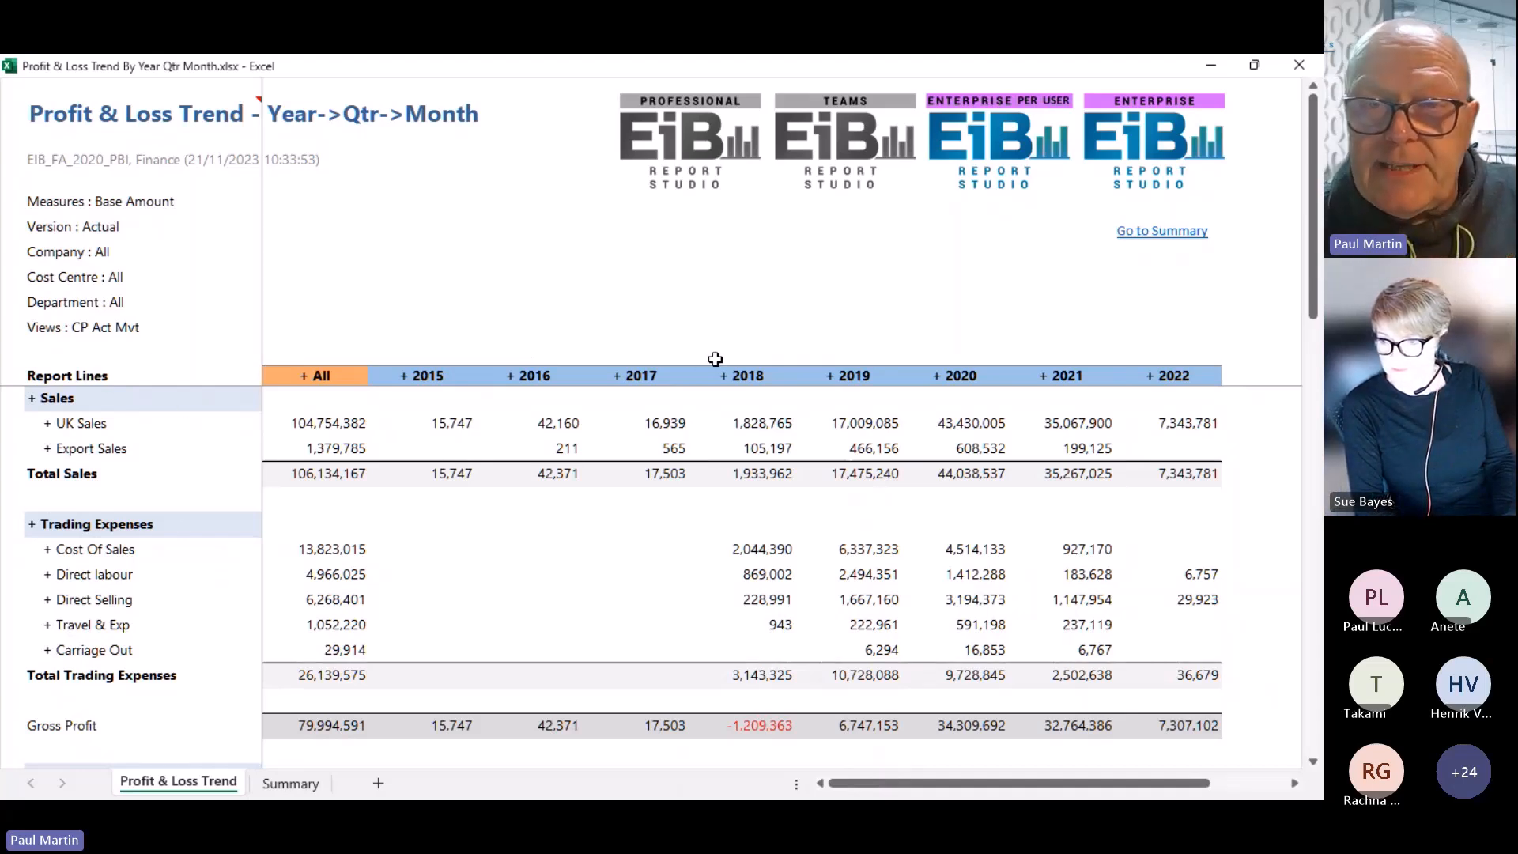
left_click(872, 376)
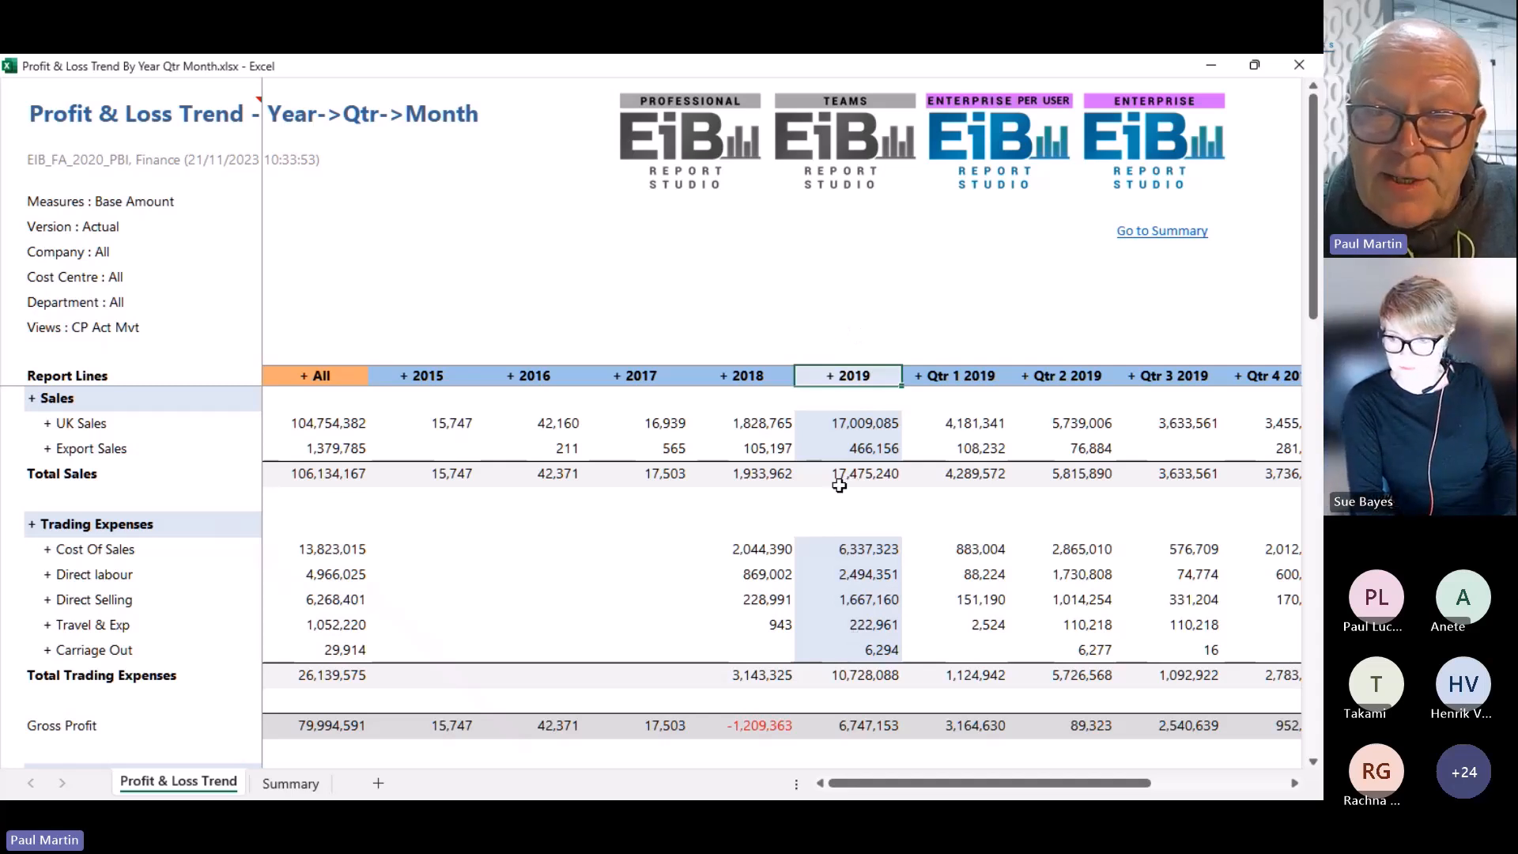
left_click(853, 373)
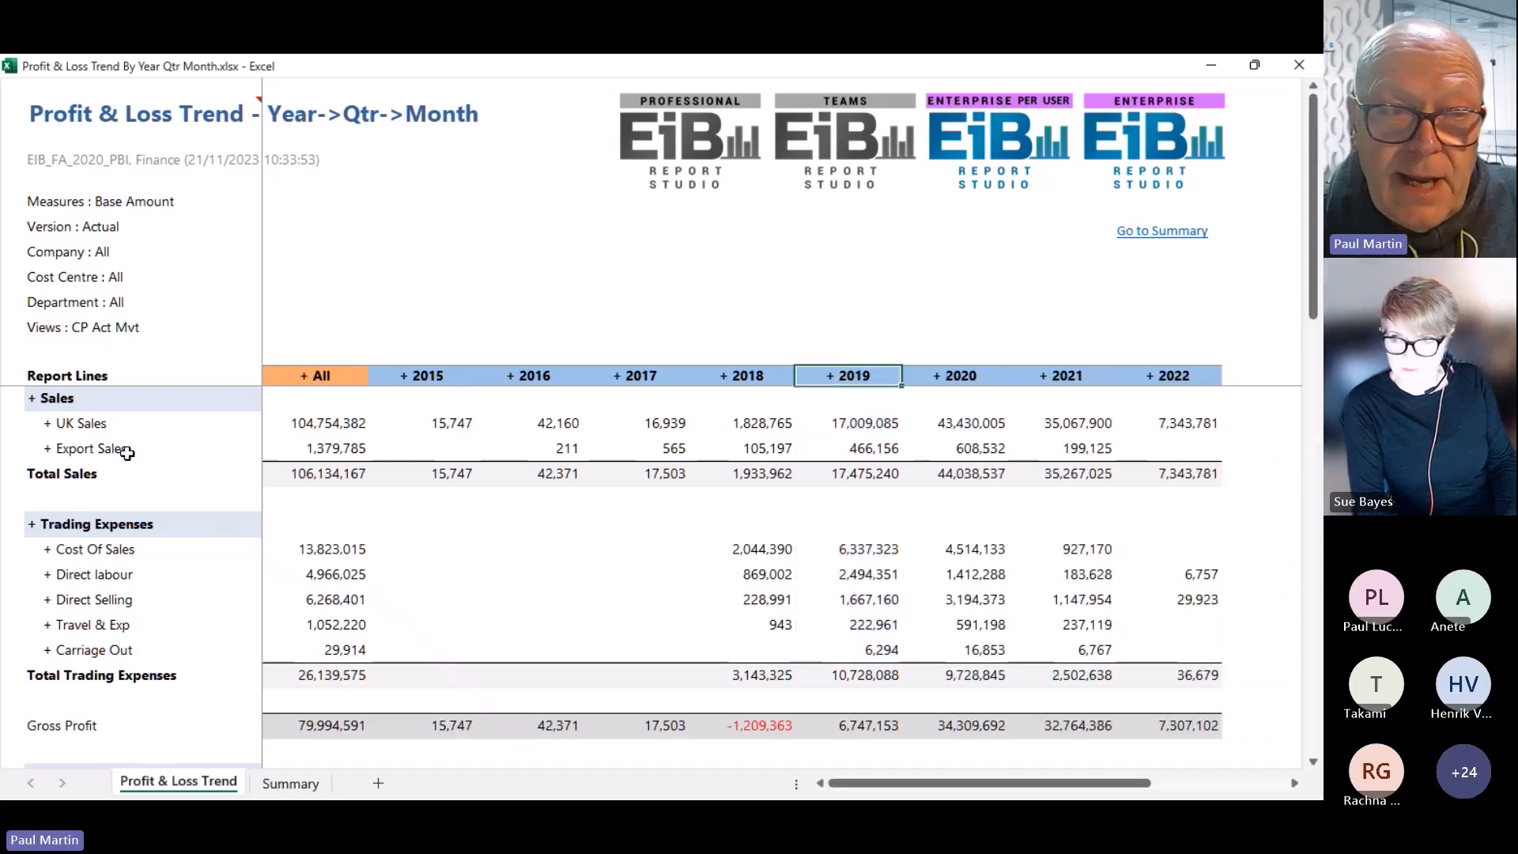
Collapse the Sales and Trading Expenses groups, then close the report without saving
left_click(59, 398)
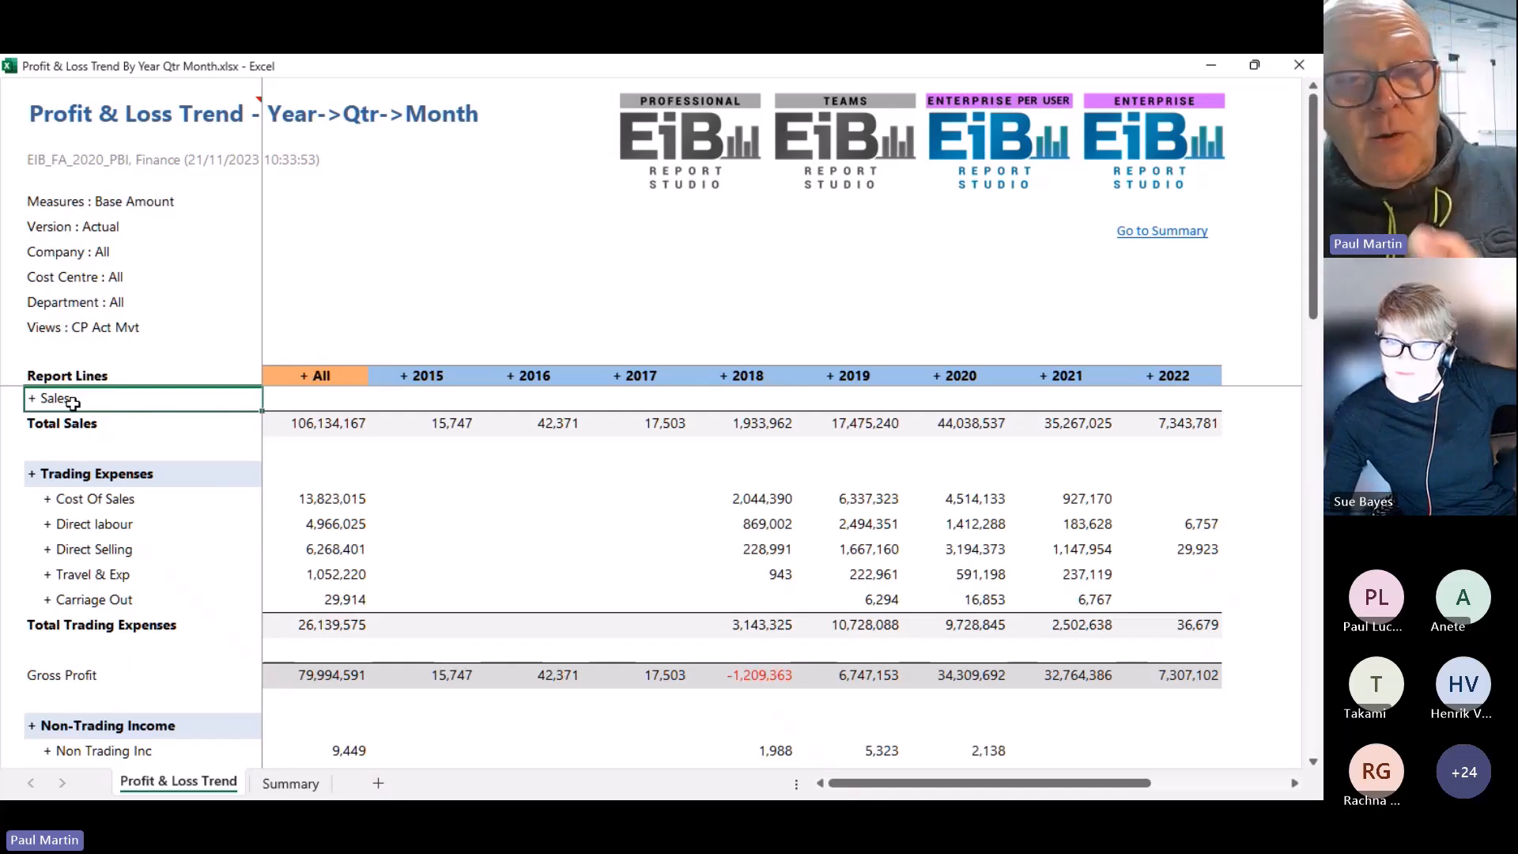
left_click(85, 475)
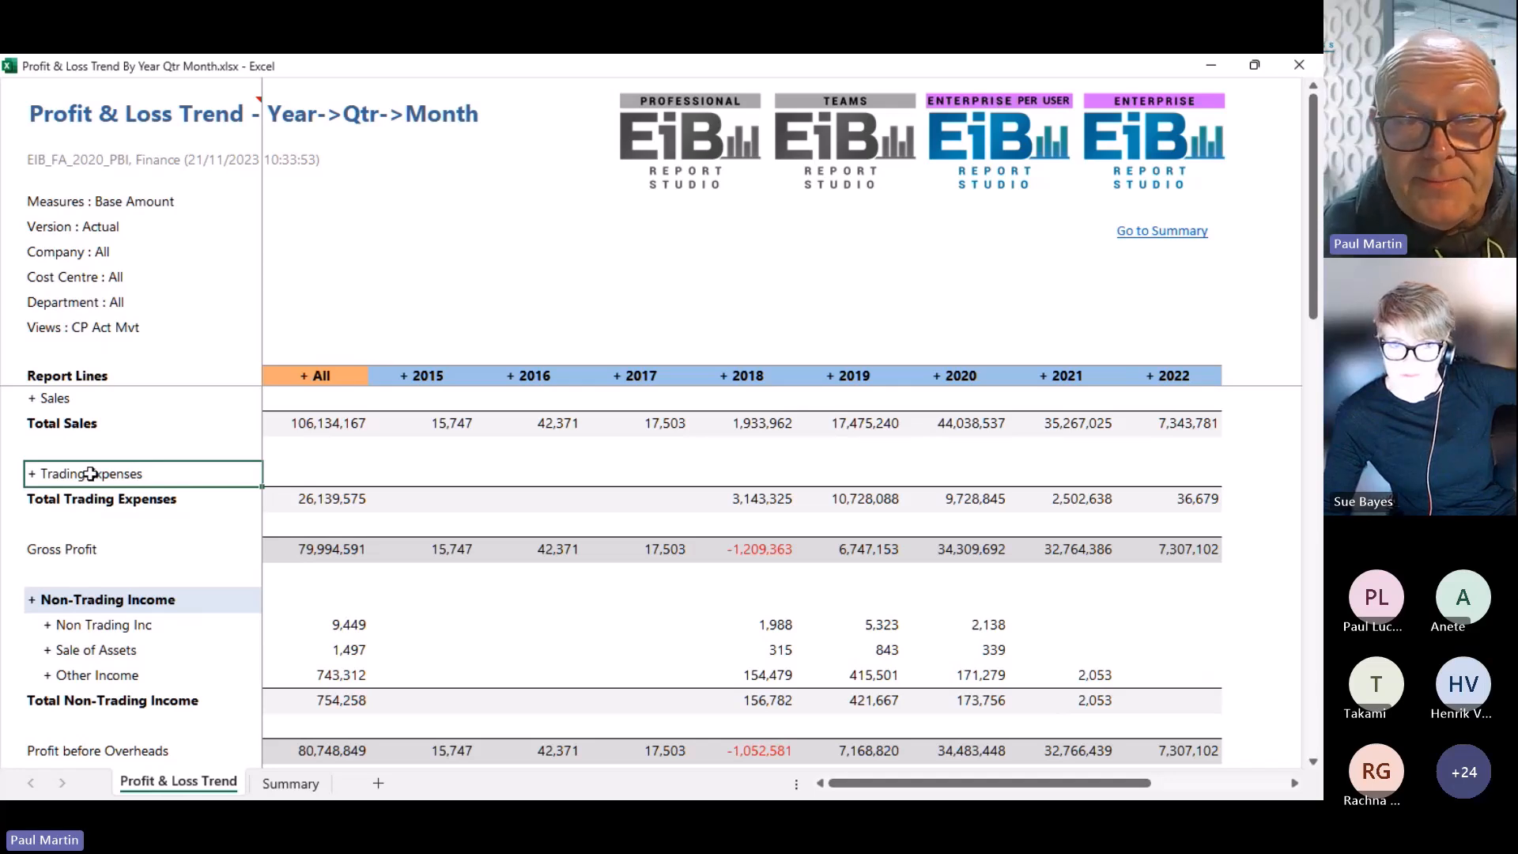
left_click(1290, 64)
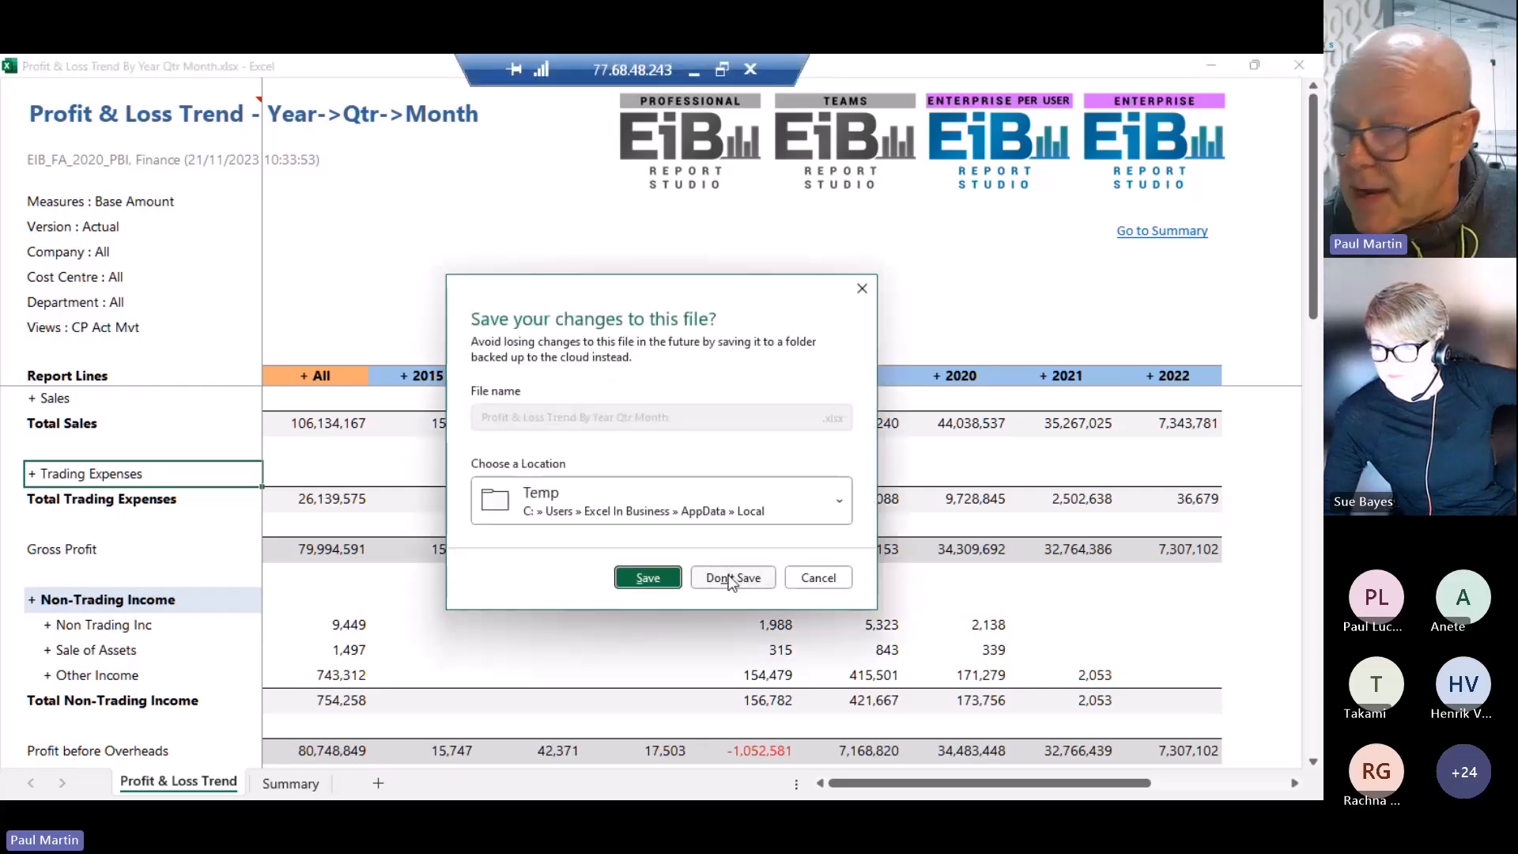
left_click(731, 579)
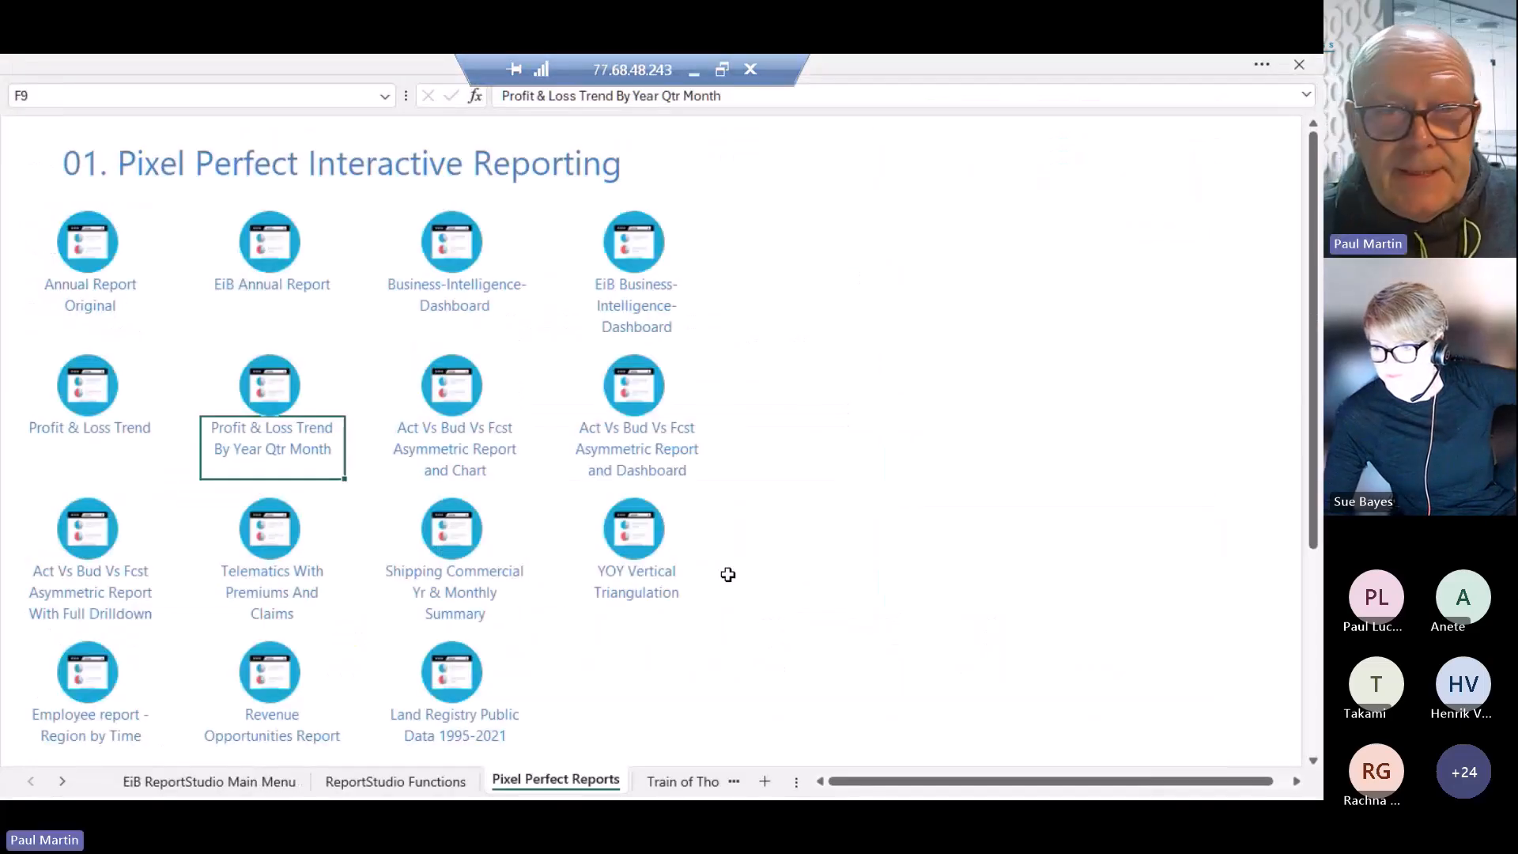
Open the Telematics With Premiums And Claims report and set the Insurance Risk threshold to 50
left_click(284, 581)
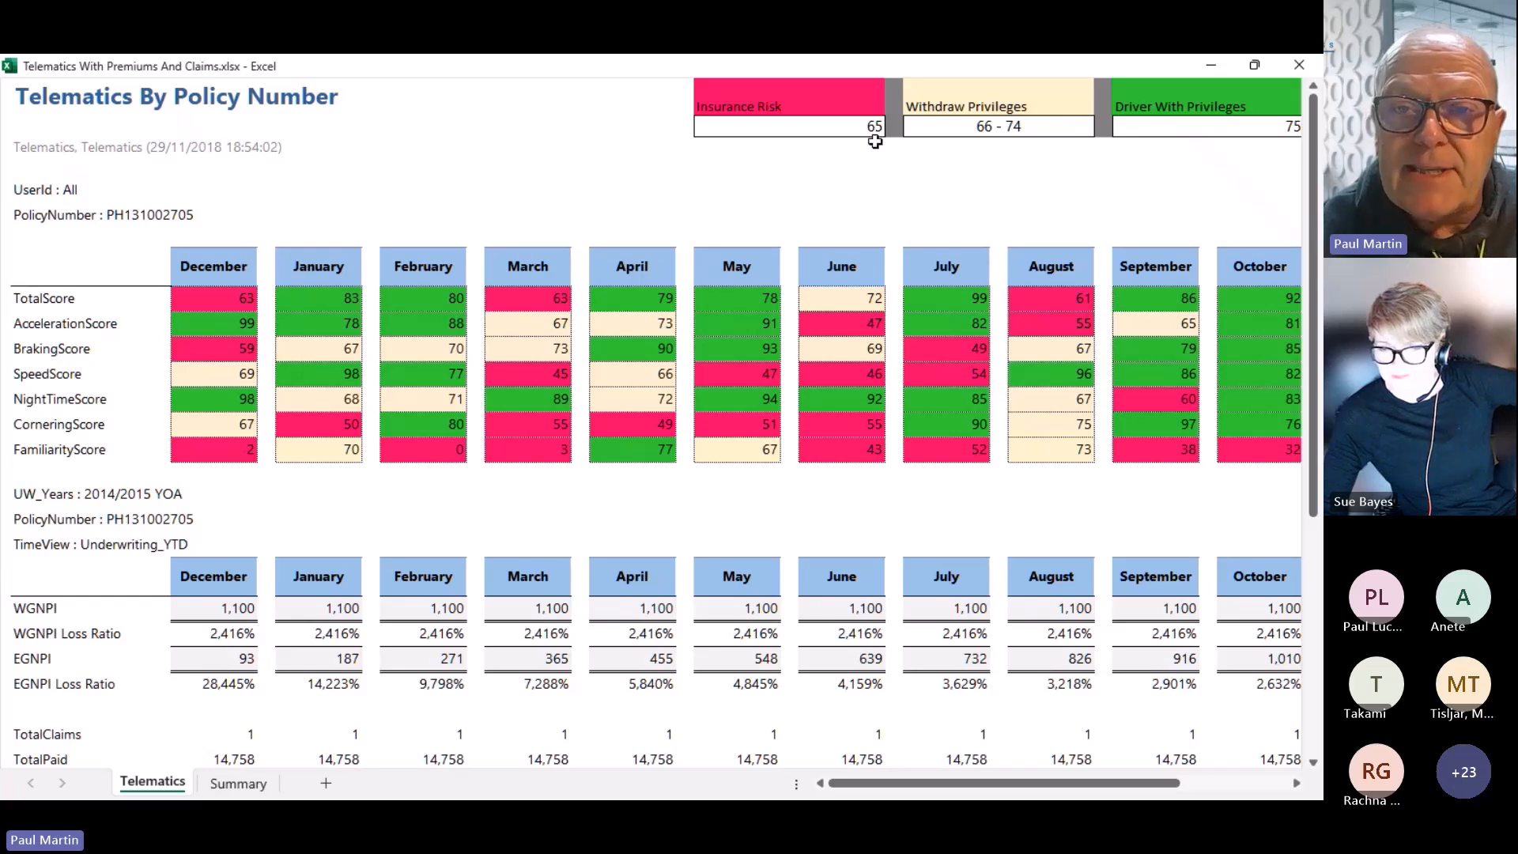
left_click(852, 130)
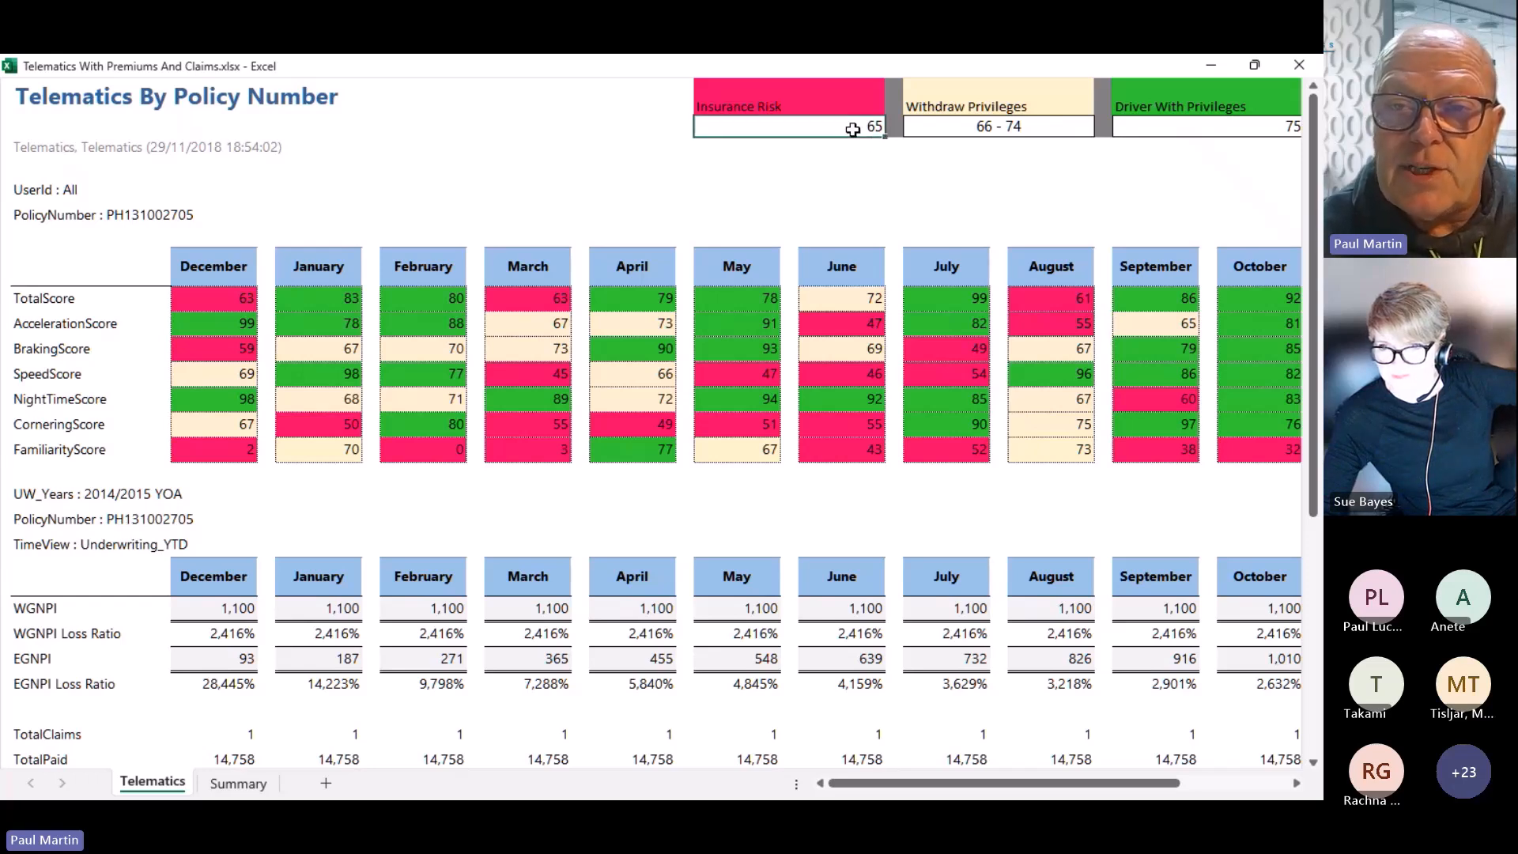
type("50")
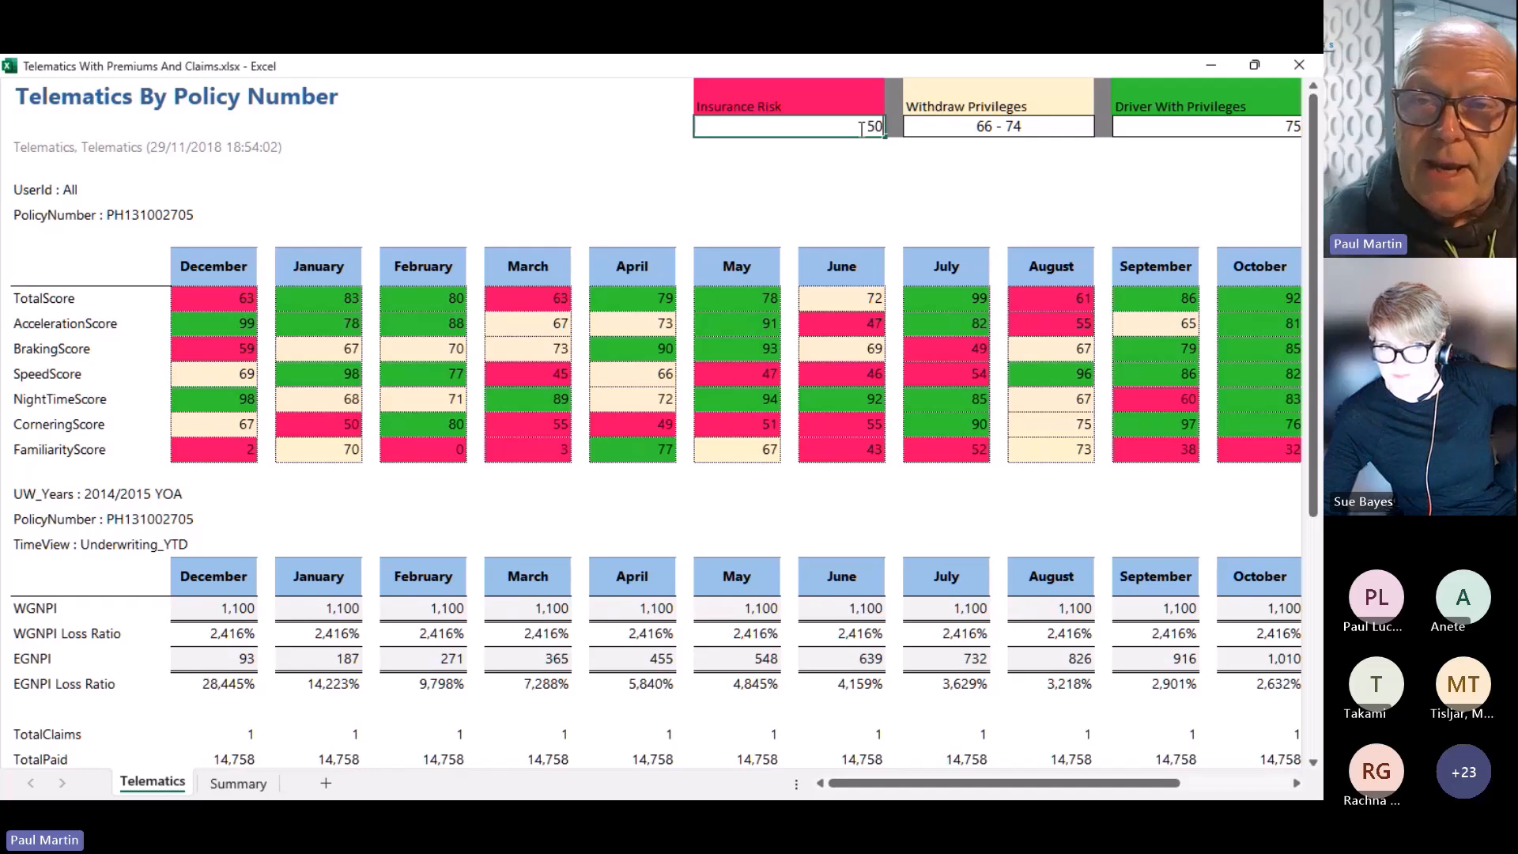
key("Return")
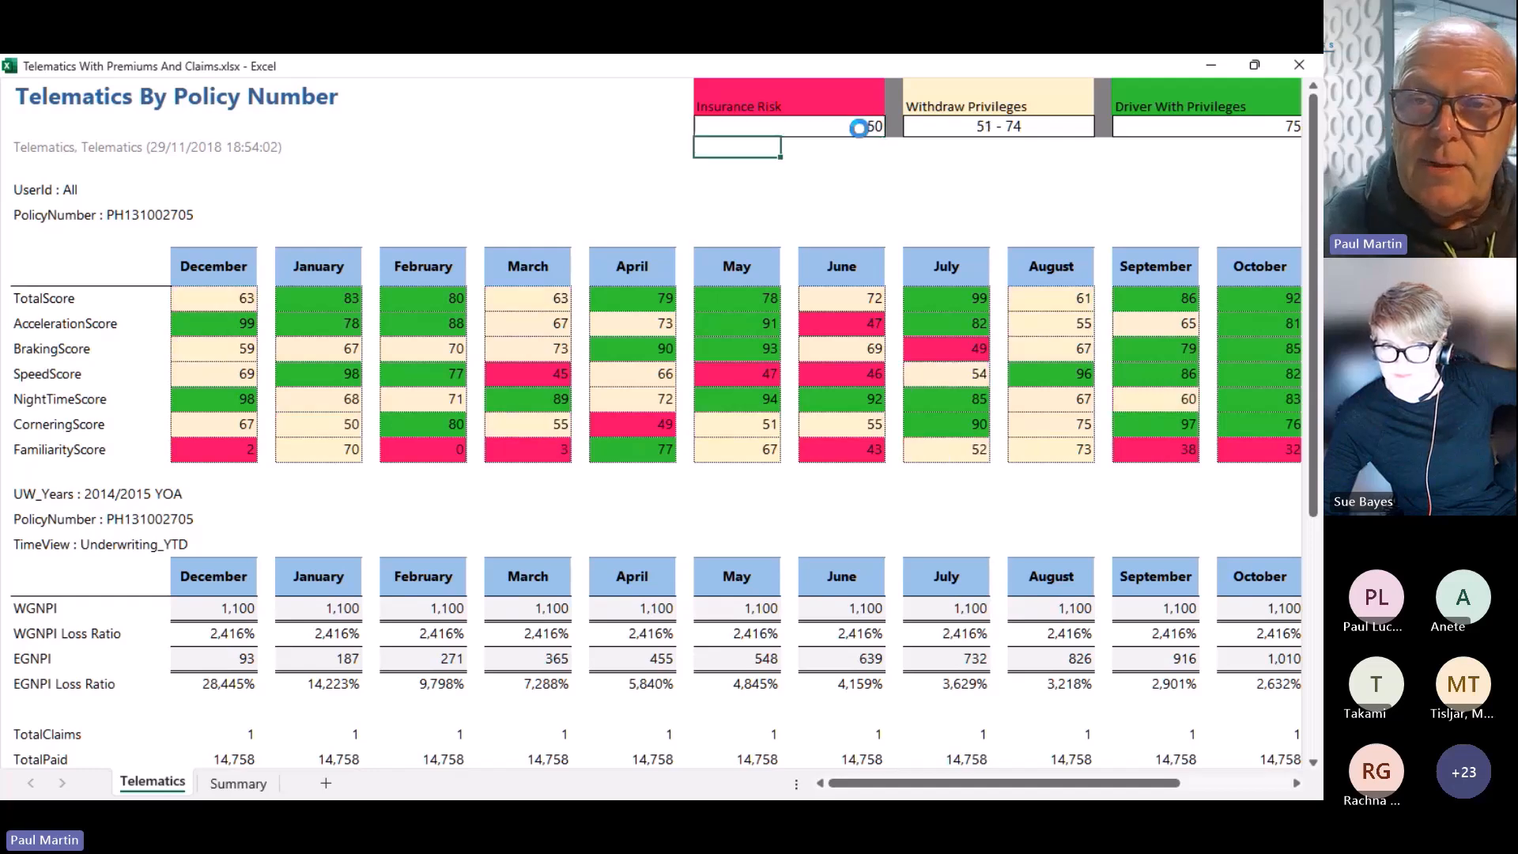
Set the Driver With Privileges threshold to 95, then close the report without saving
left_click(1197, 129)
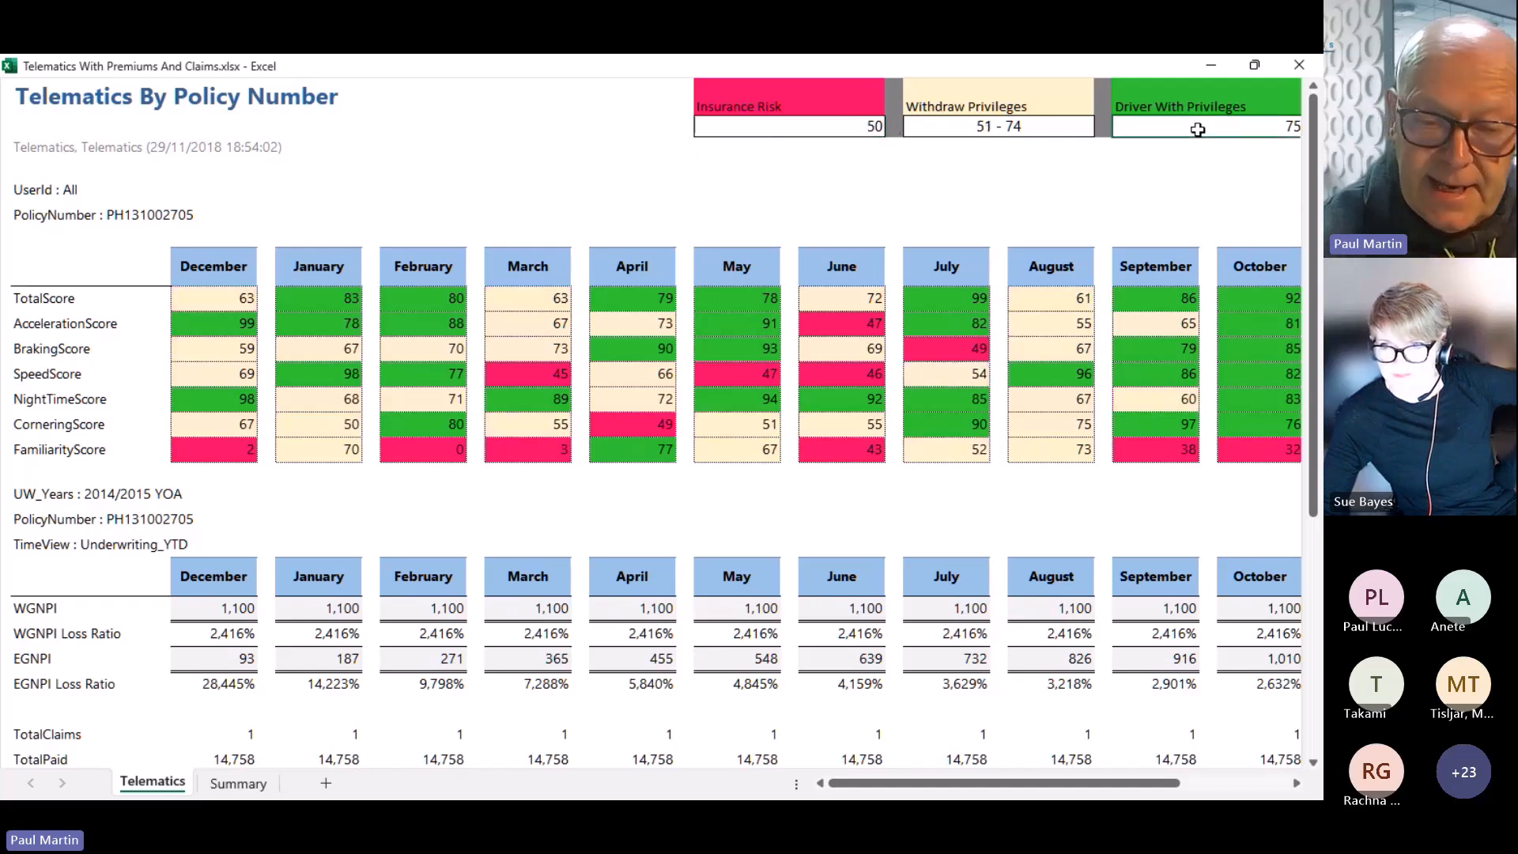
type("95")
key("Return")
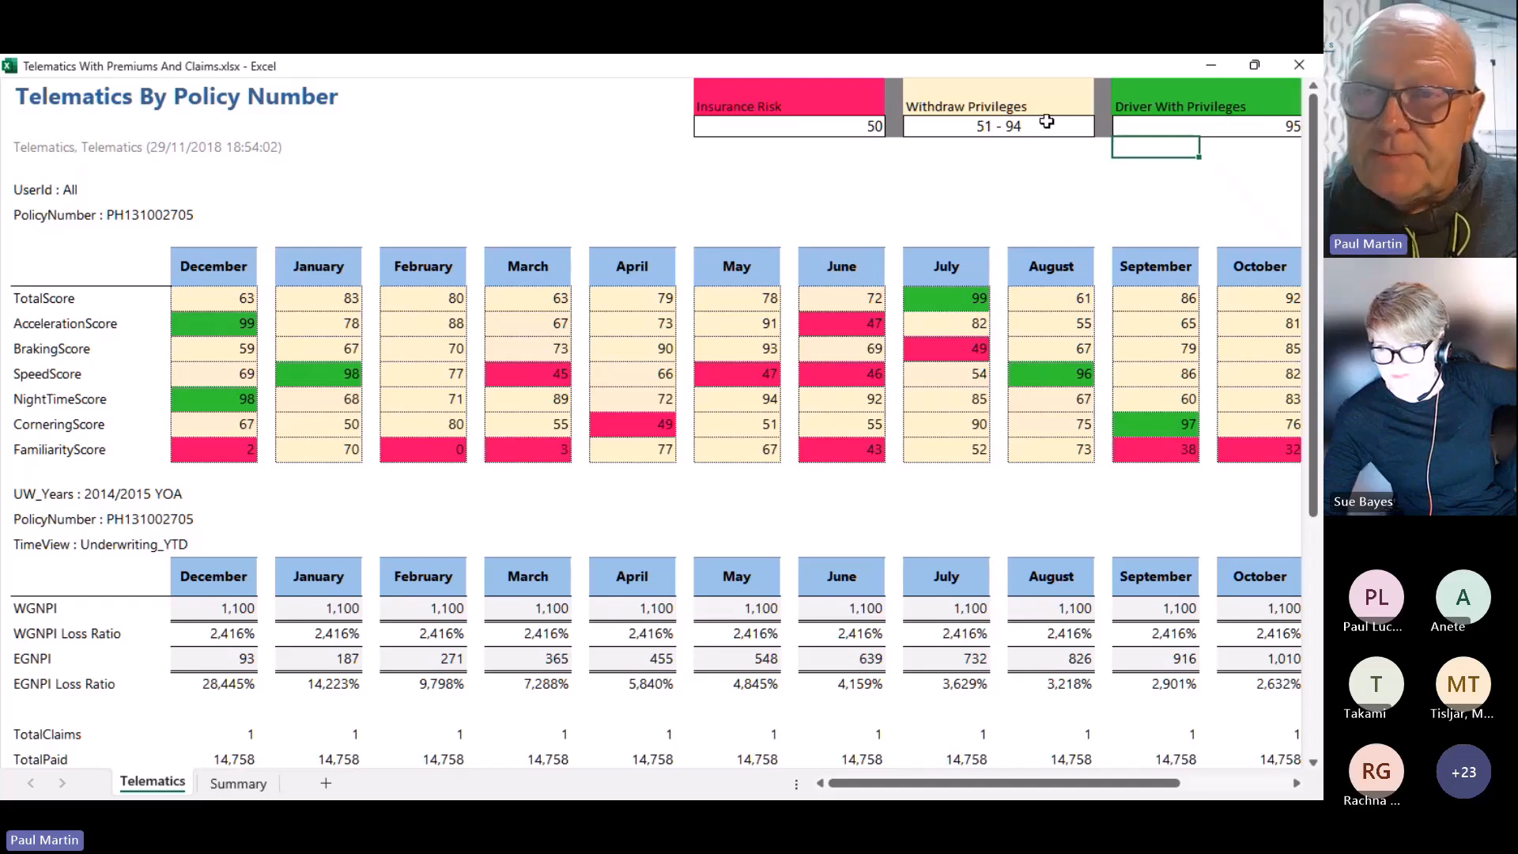
left_click(1298, 65)
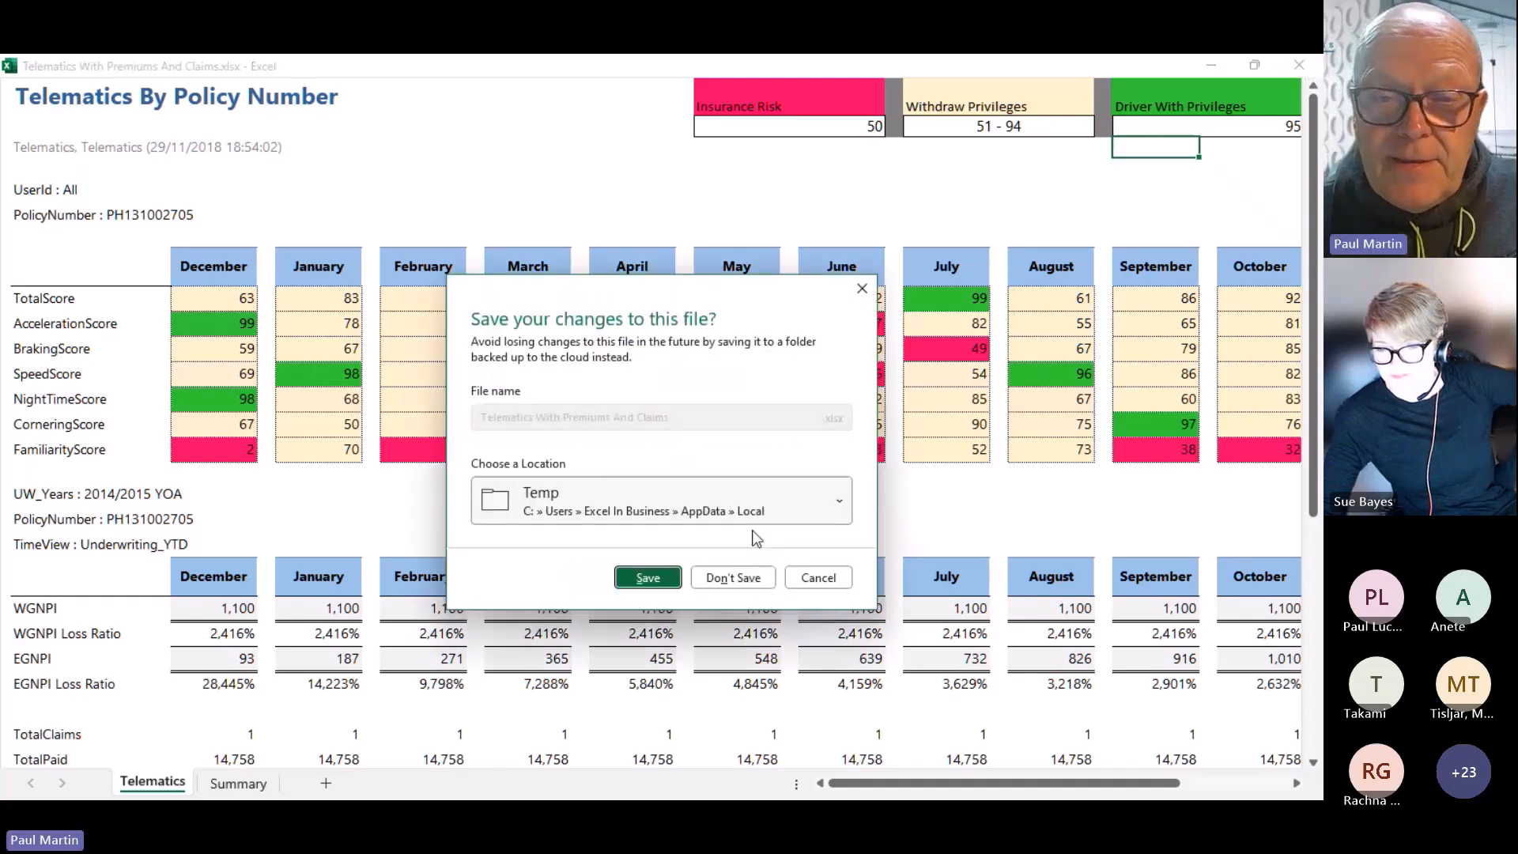
left_click(732, 577)
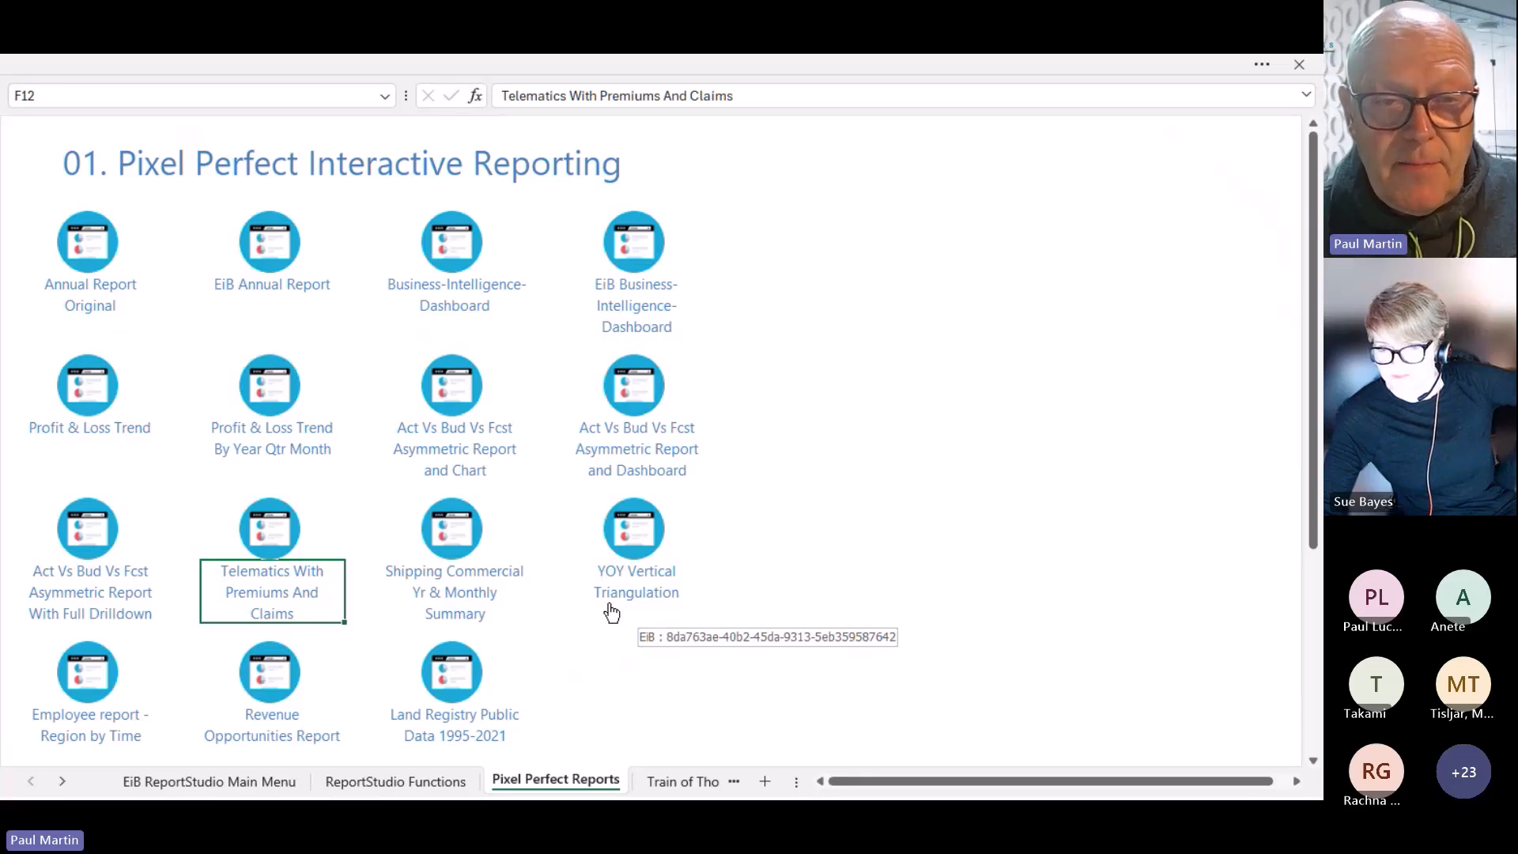
Open Act Vs Bud Vs Fcst, drill Full Year Actual into months, and make May the last actual month
left_click(439, 460)
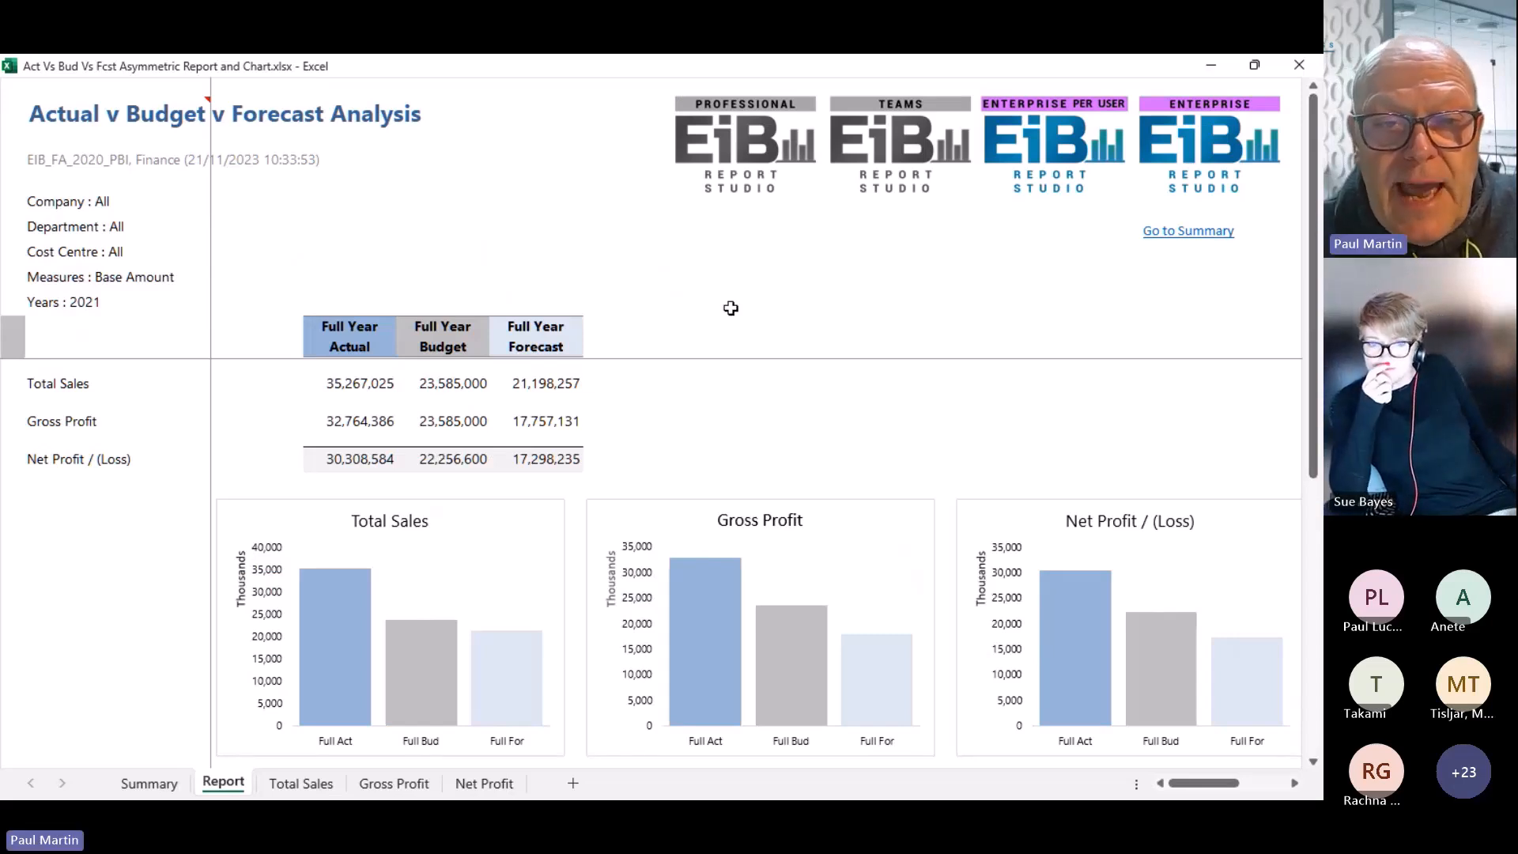
left_click(348, 347)
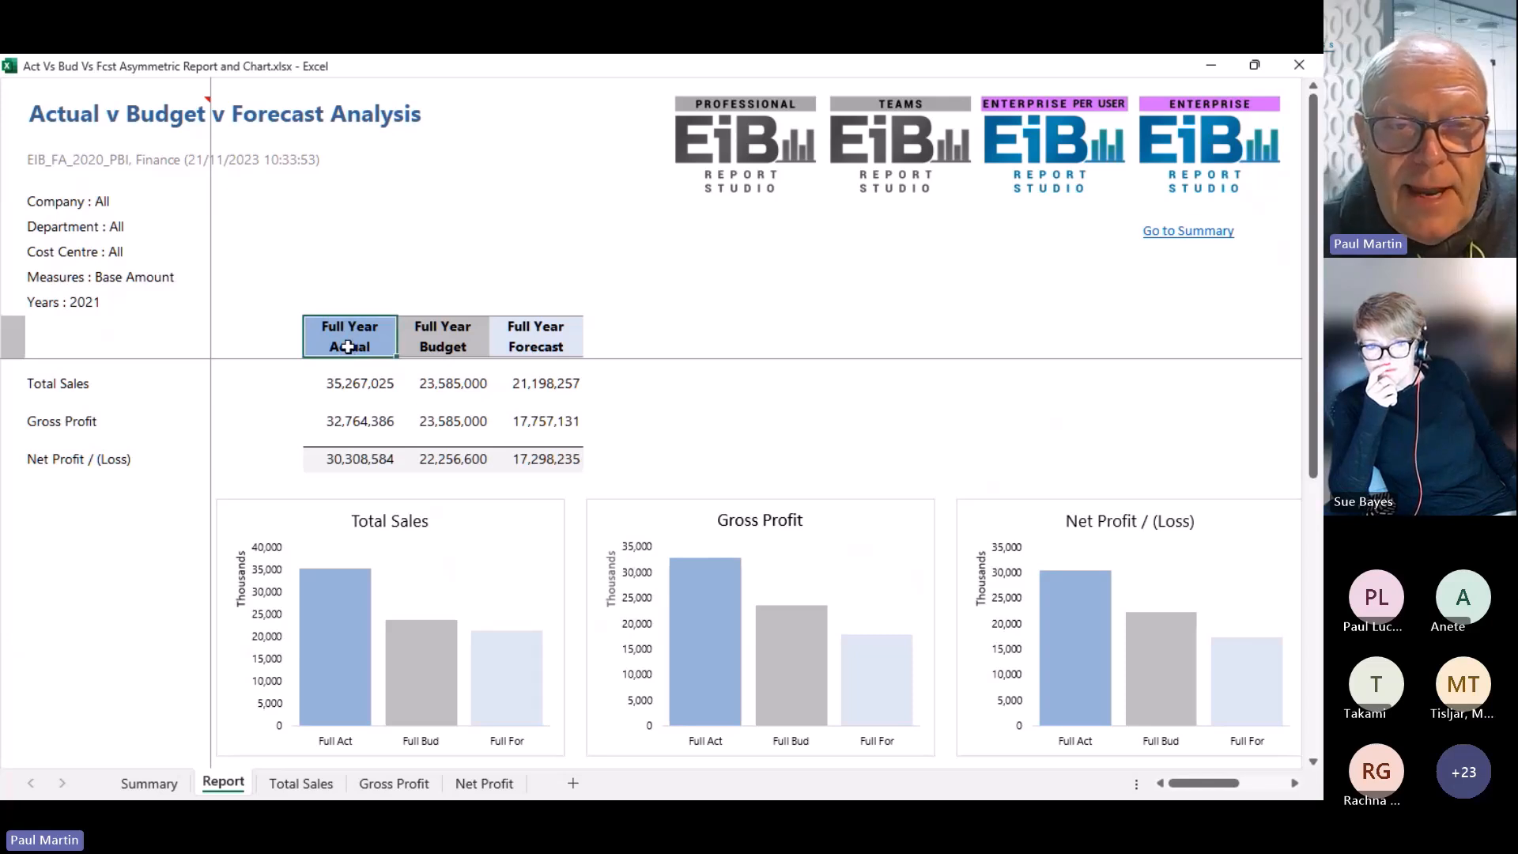
double_click(348, 347)
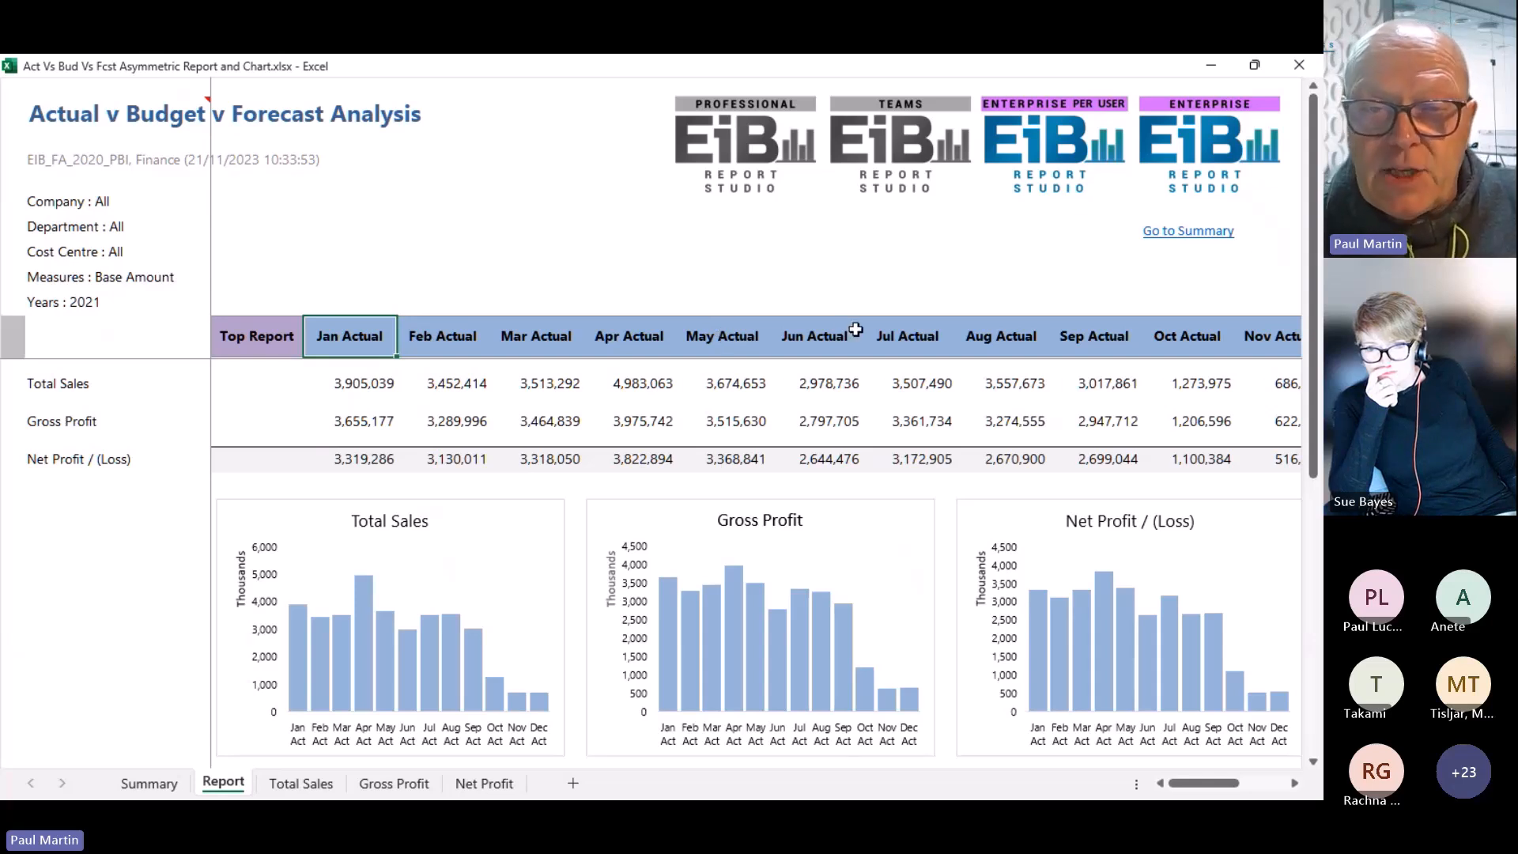
left_click(740, 339)
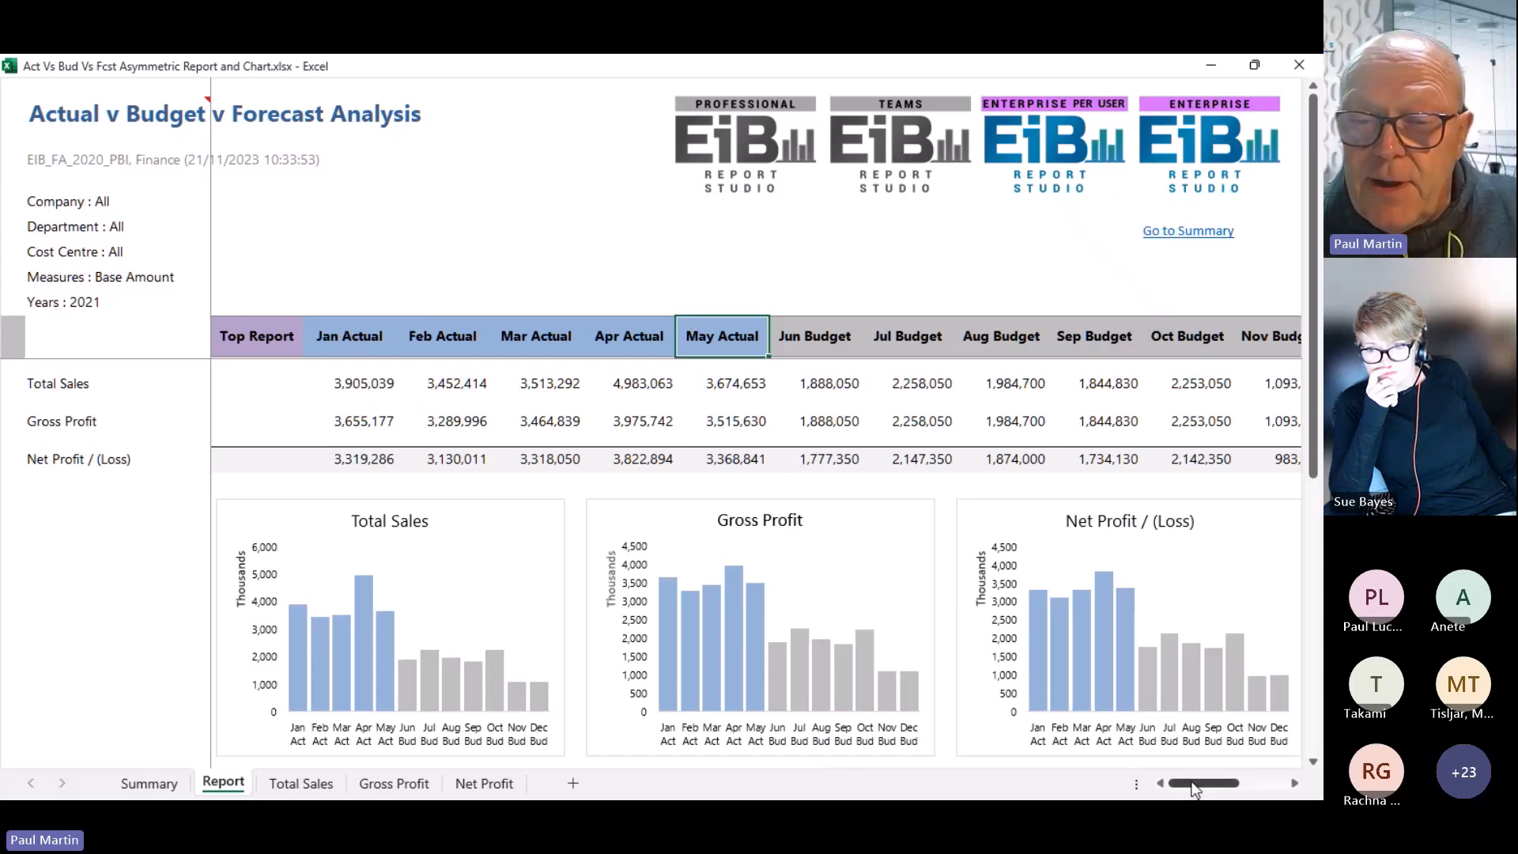
left_click_drag(1194, 787, 1255, 780)
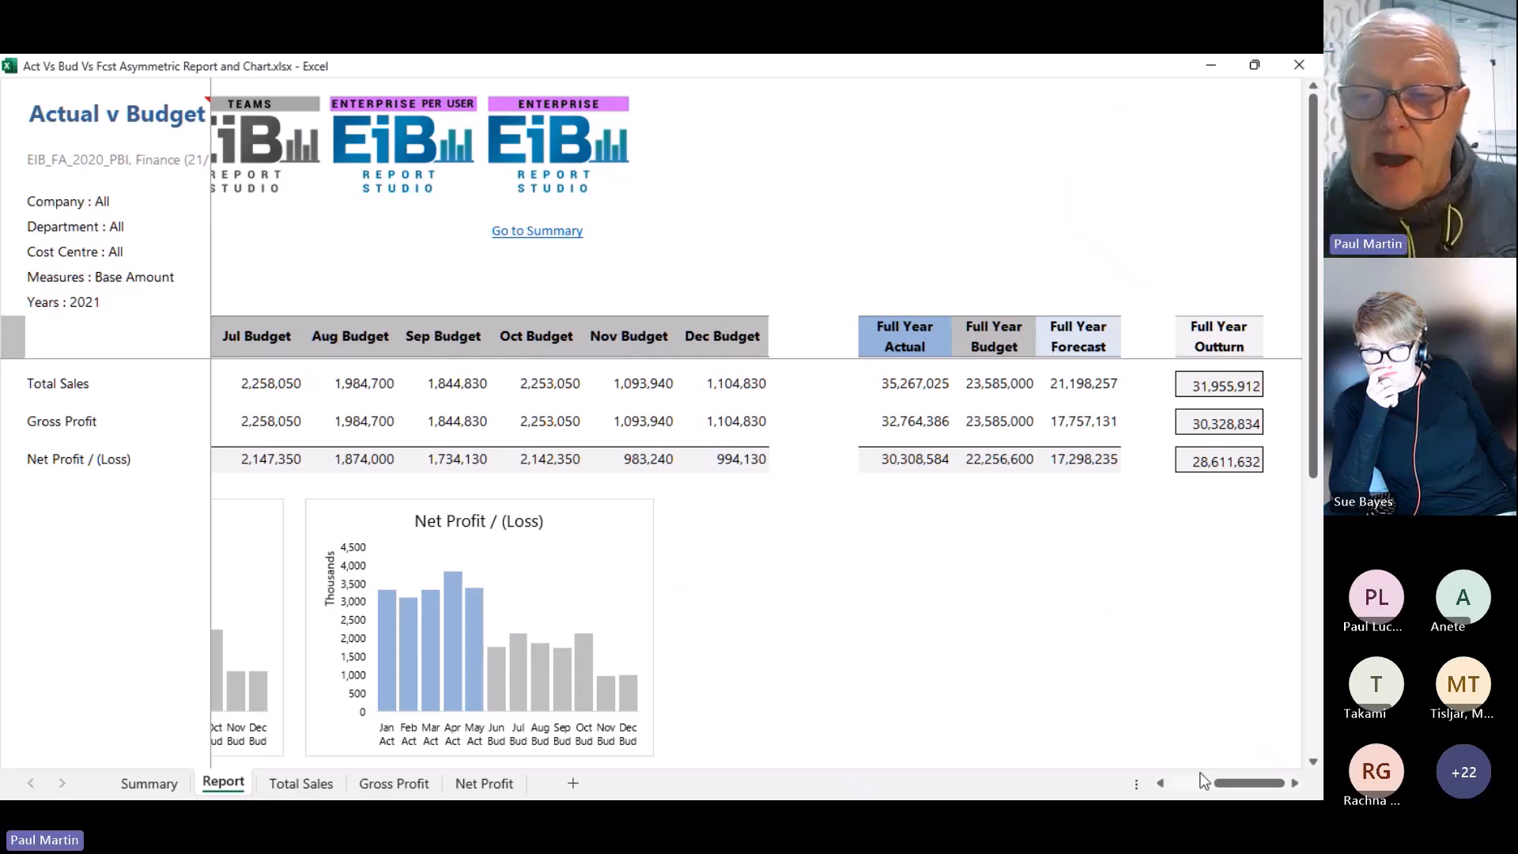
left_click_drag(1231, 783, 1184, 782)
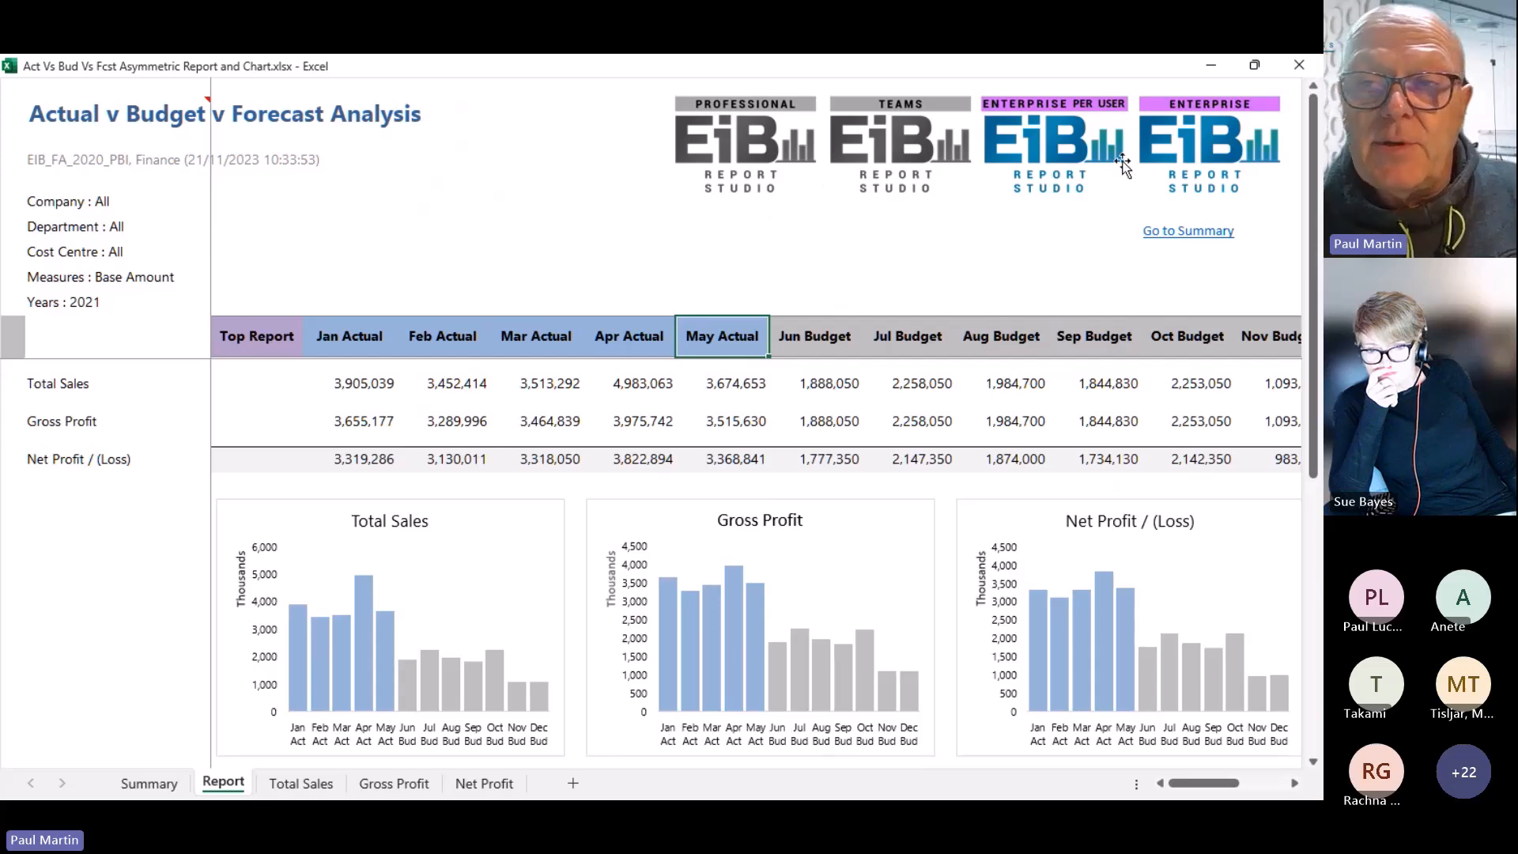
Close the asymmetric report without saving and go through the contents to '04. Power BI Integration'
left_click(1304, 70)
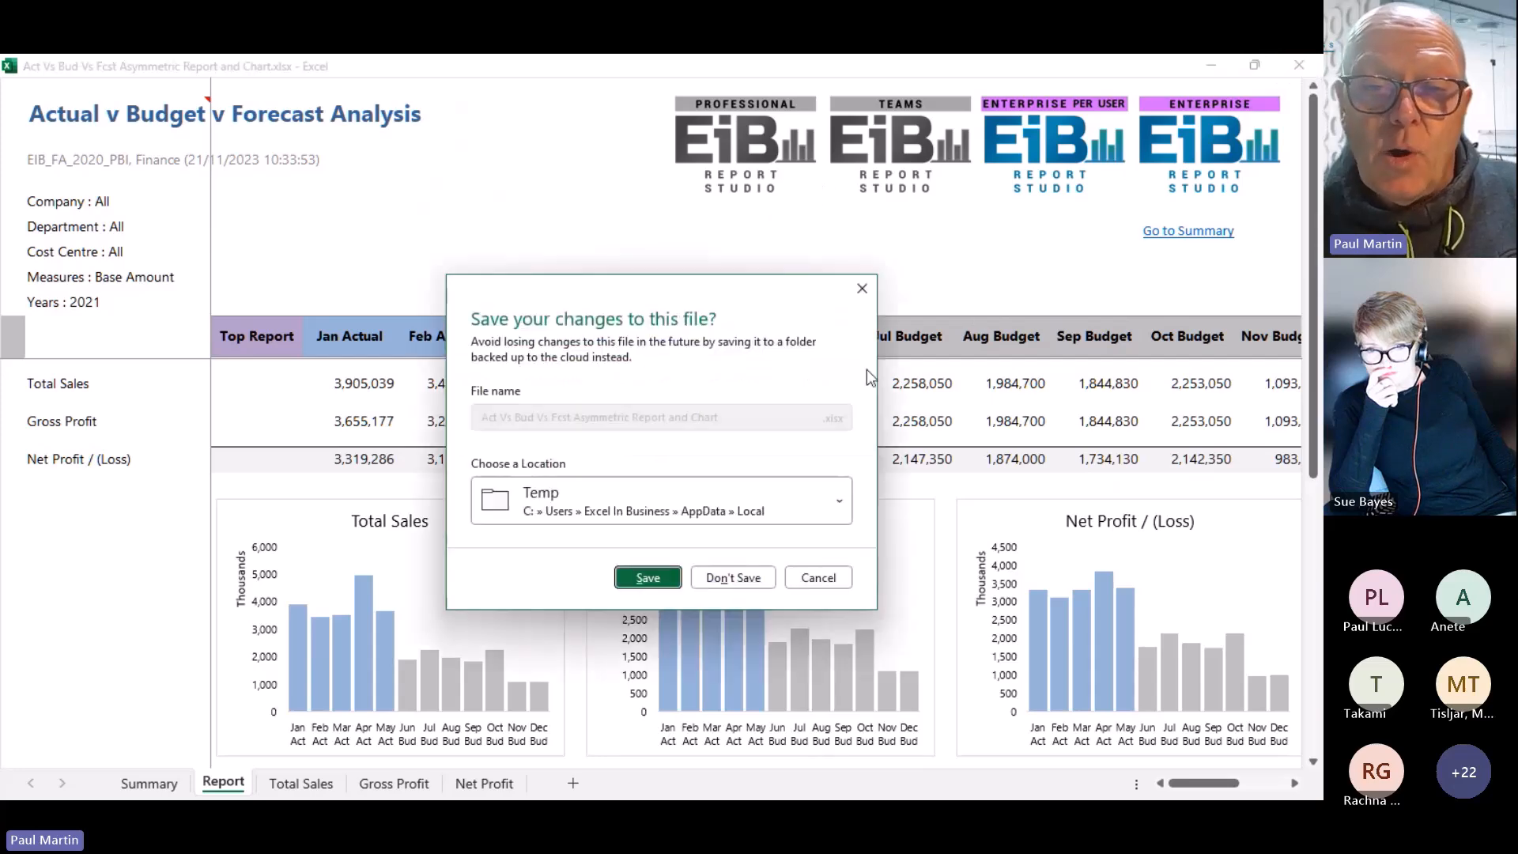
left_click(747, 585)
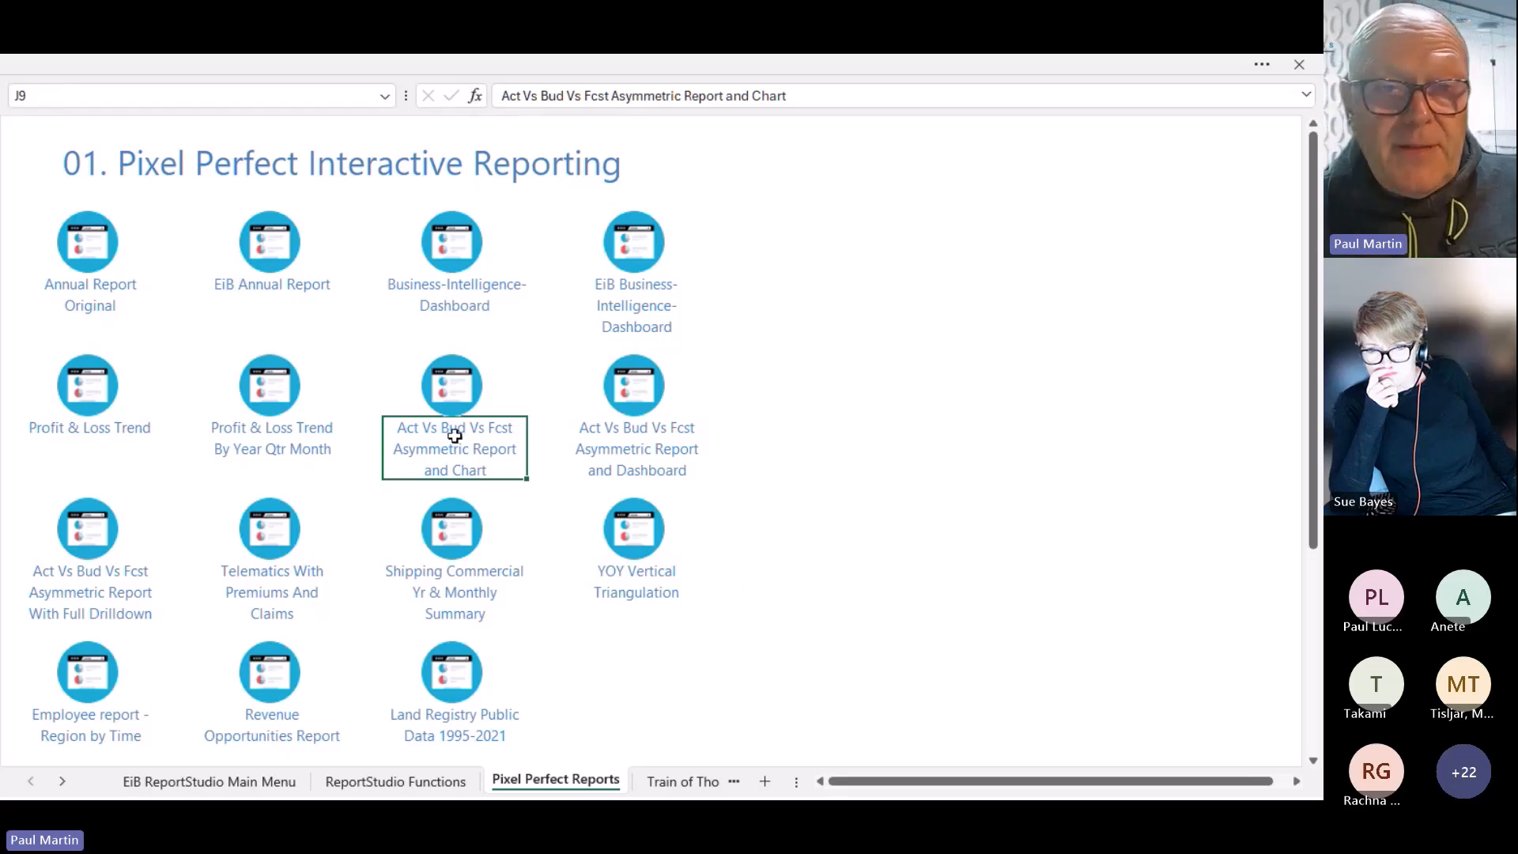
left_click(267, 177)
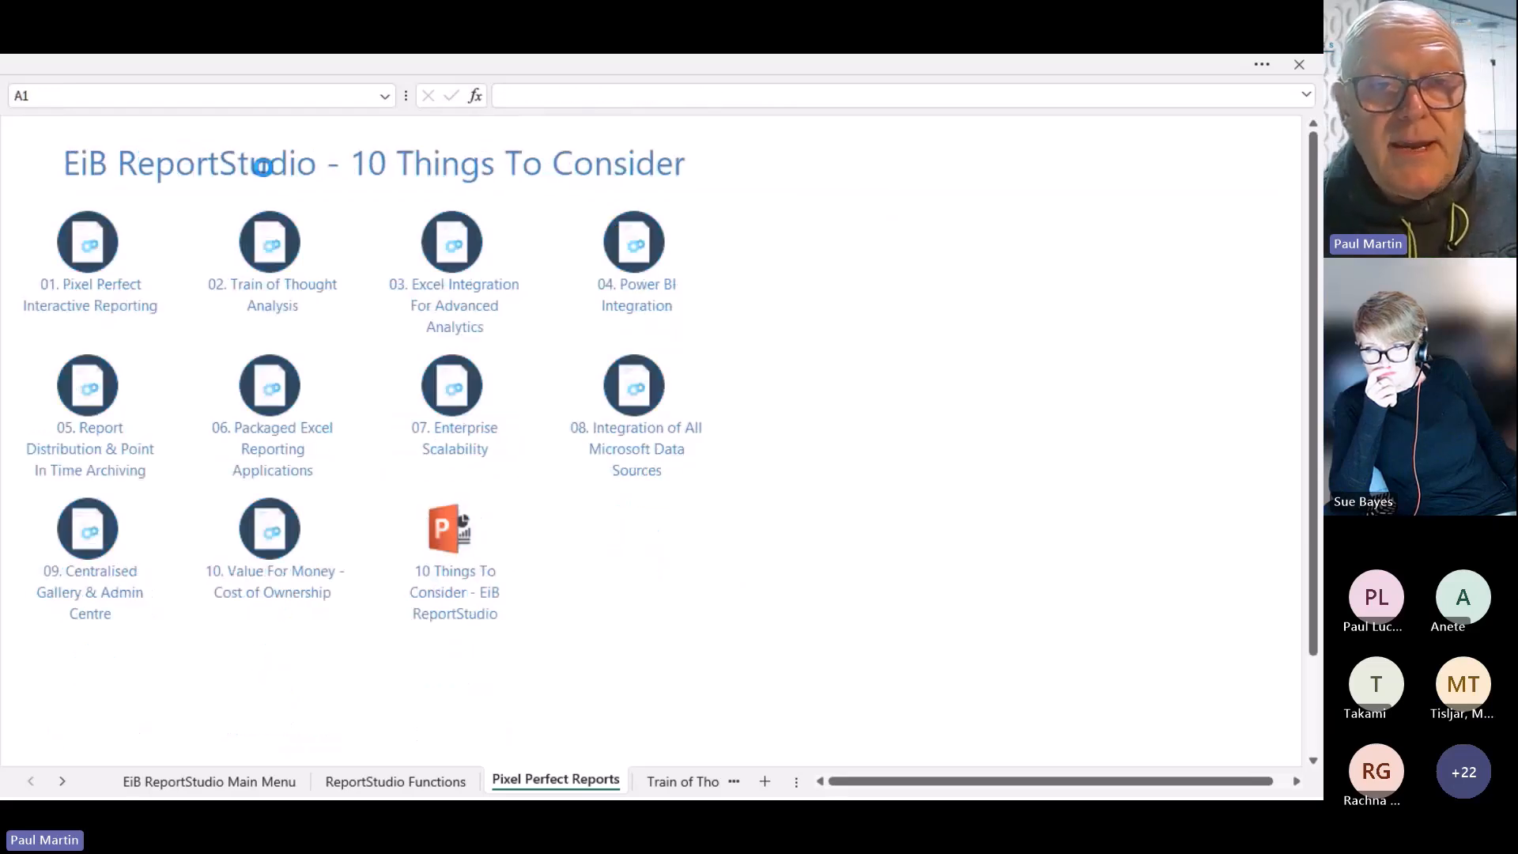
left_click(650, 310)
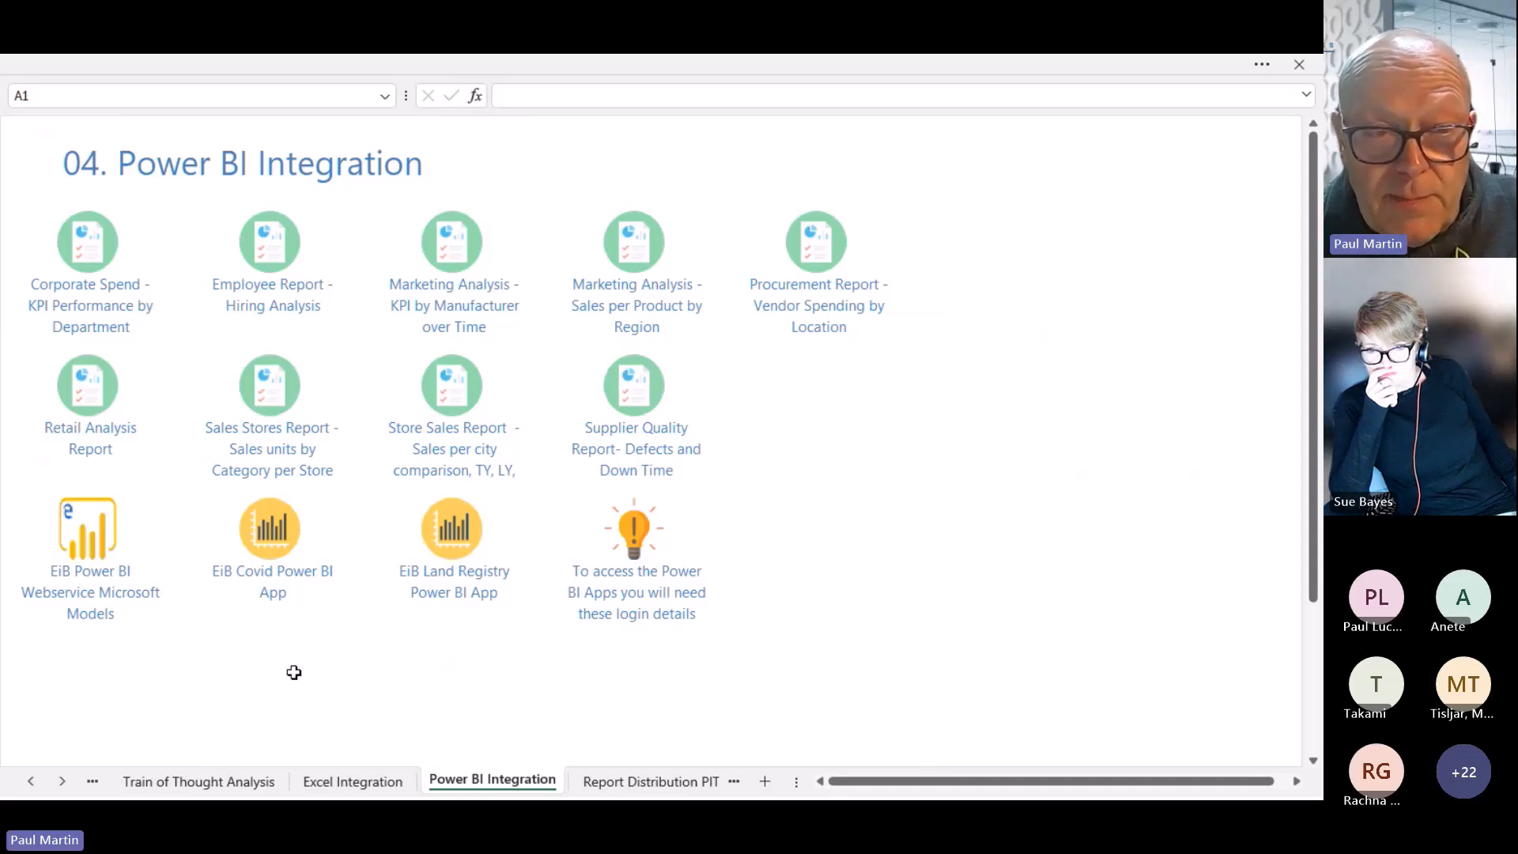
left_click(98, 587)
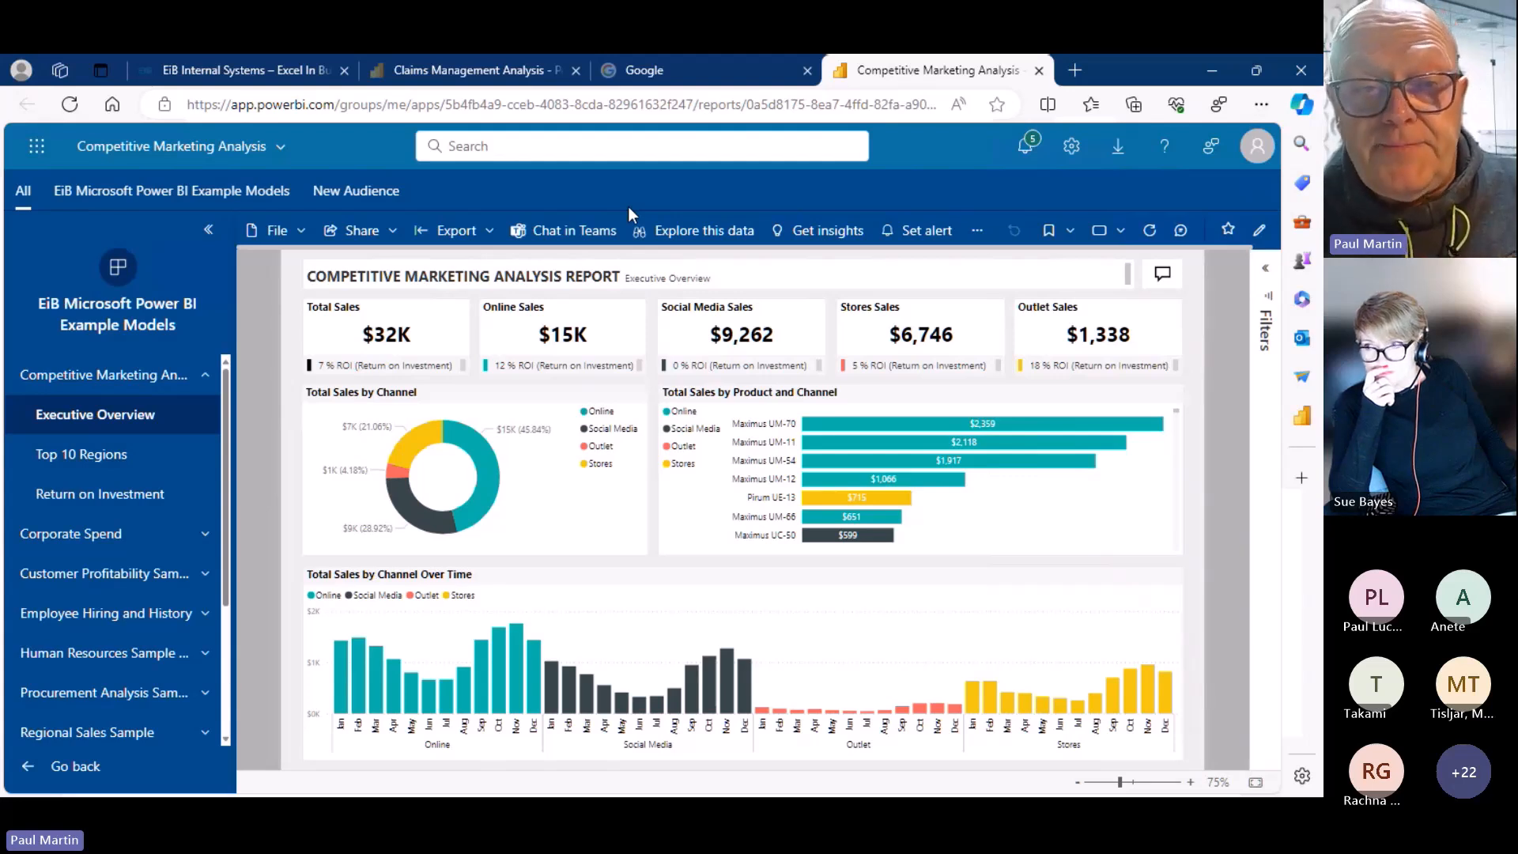
left_click(1040, 71)
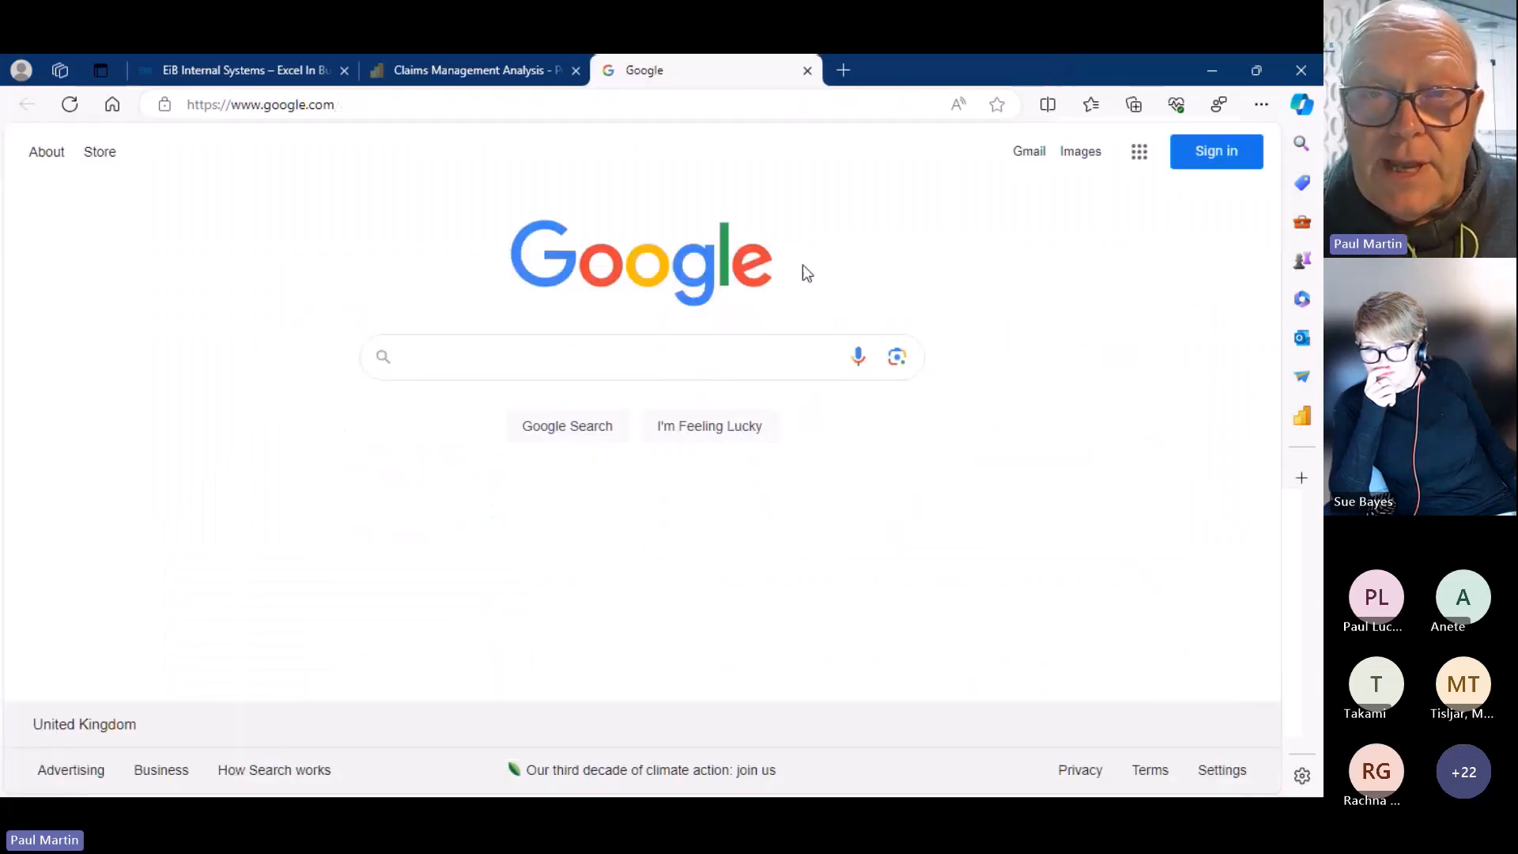
key("alt+Tab")
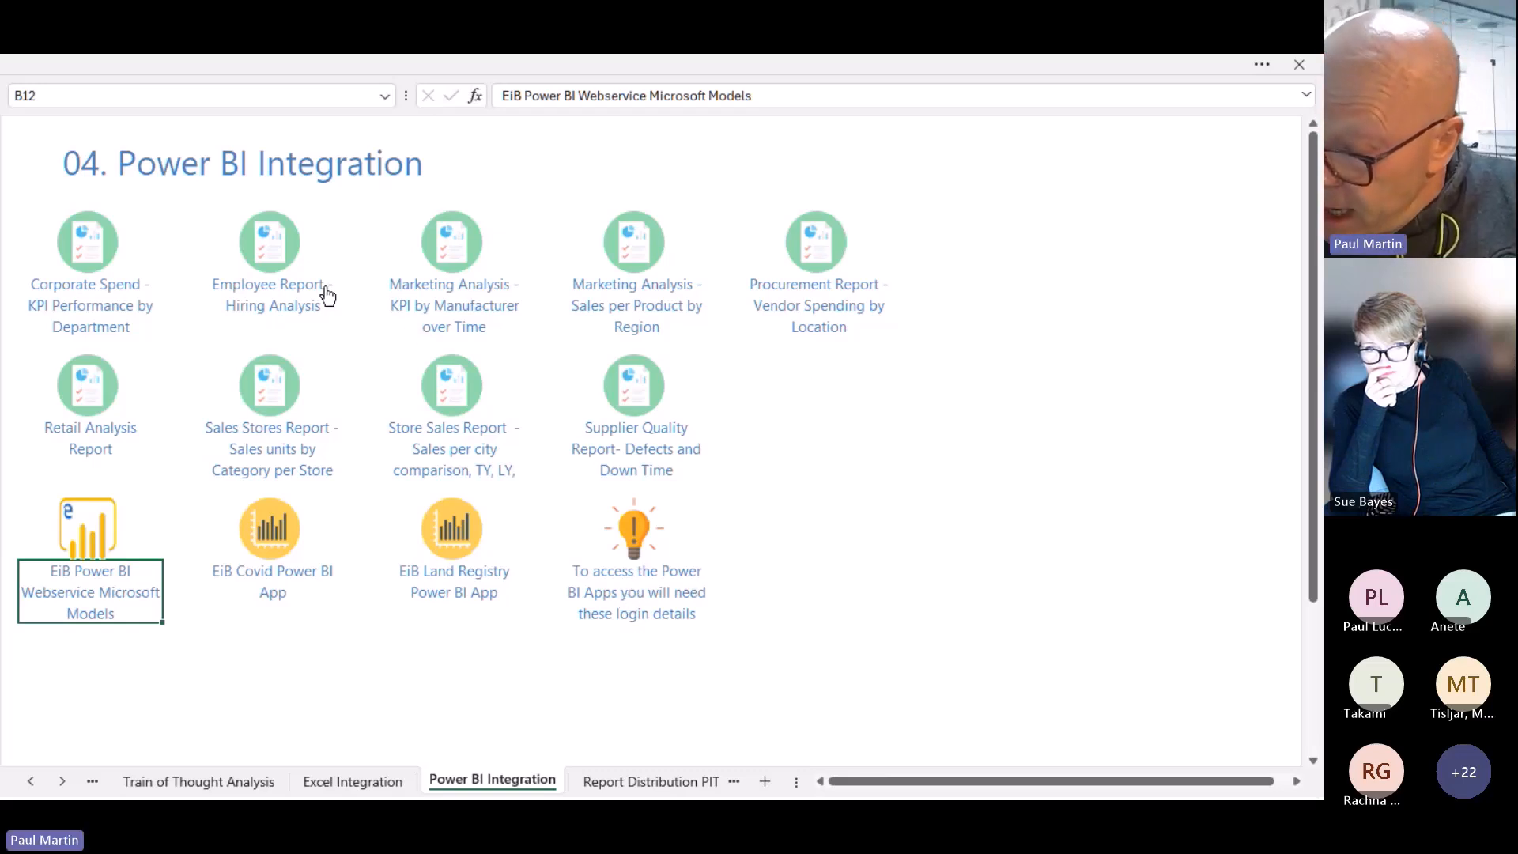
From the ReportStudio contents, go to '02. Train of Thought Analysis' and launch the Regional Report by Industry and Campaign Type
left_click(243, 182)
left_click(280, 294)
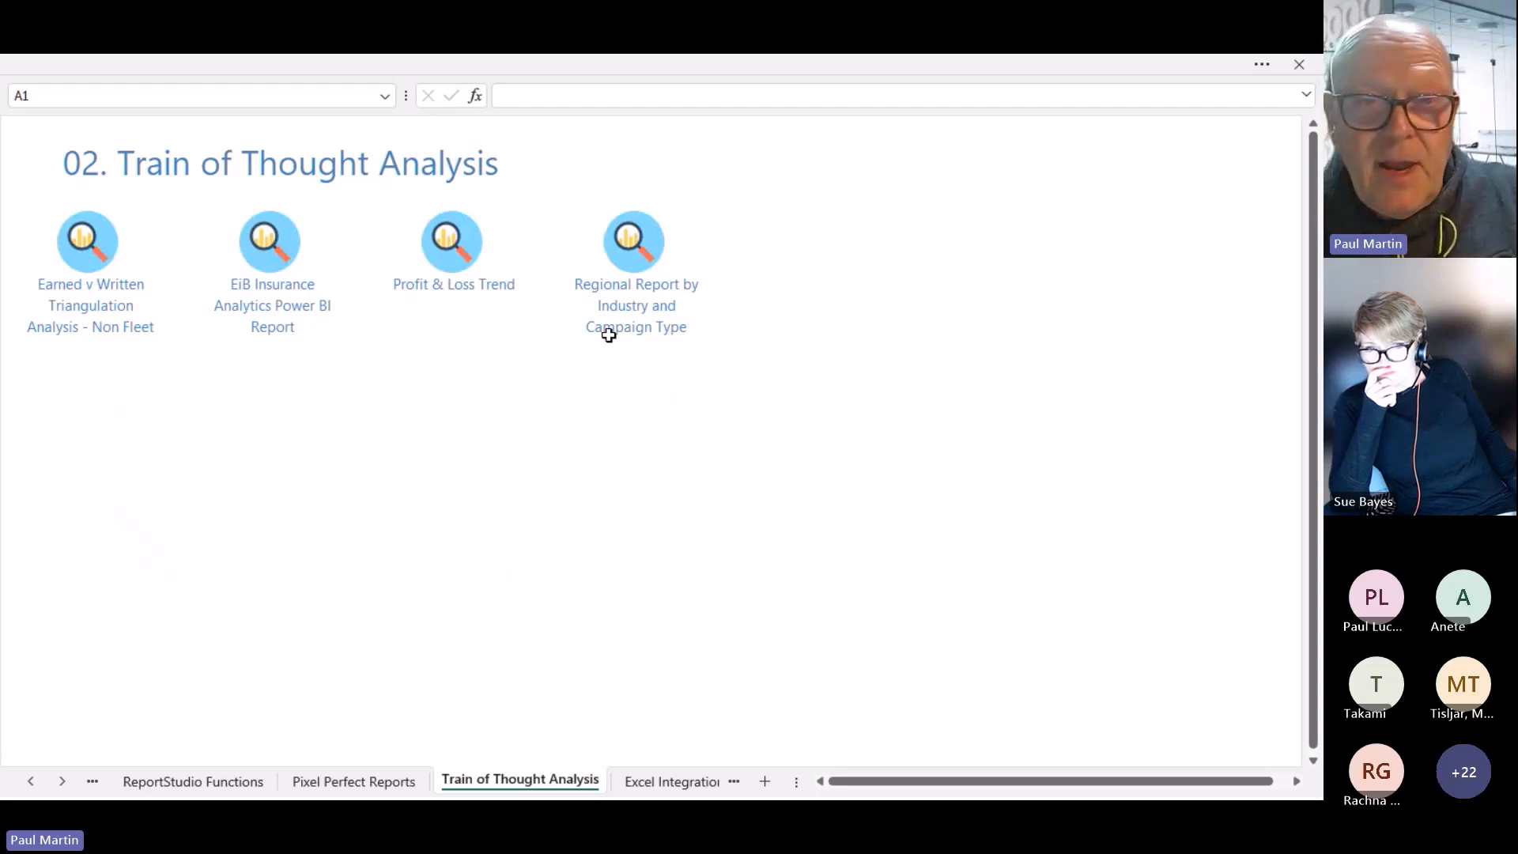
left_click(649, 309)
left_click(648, 310)
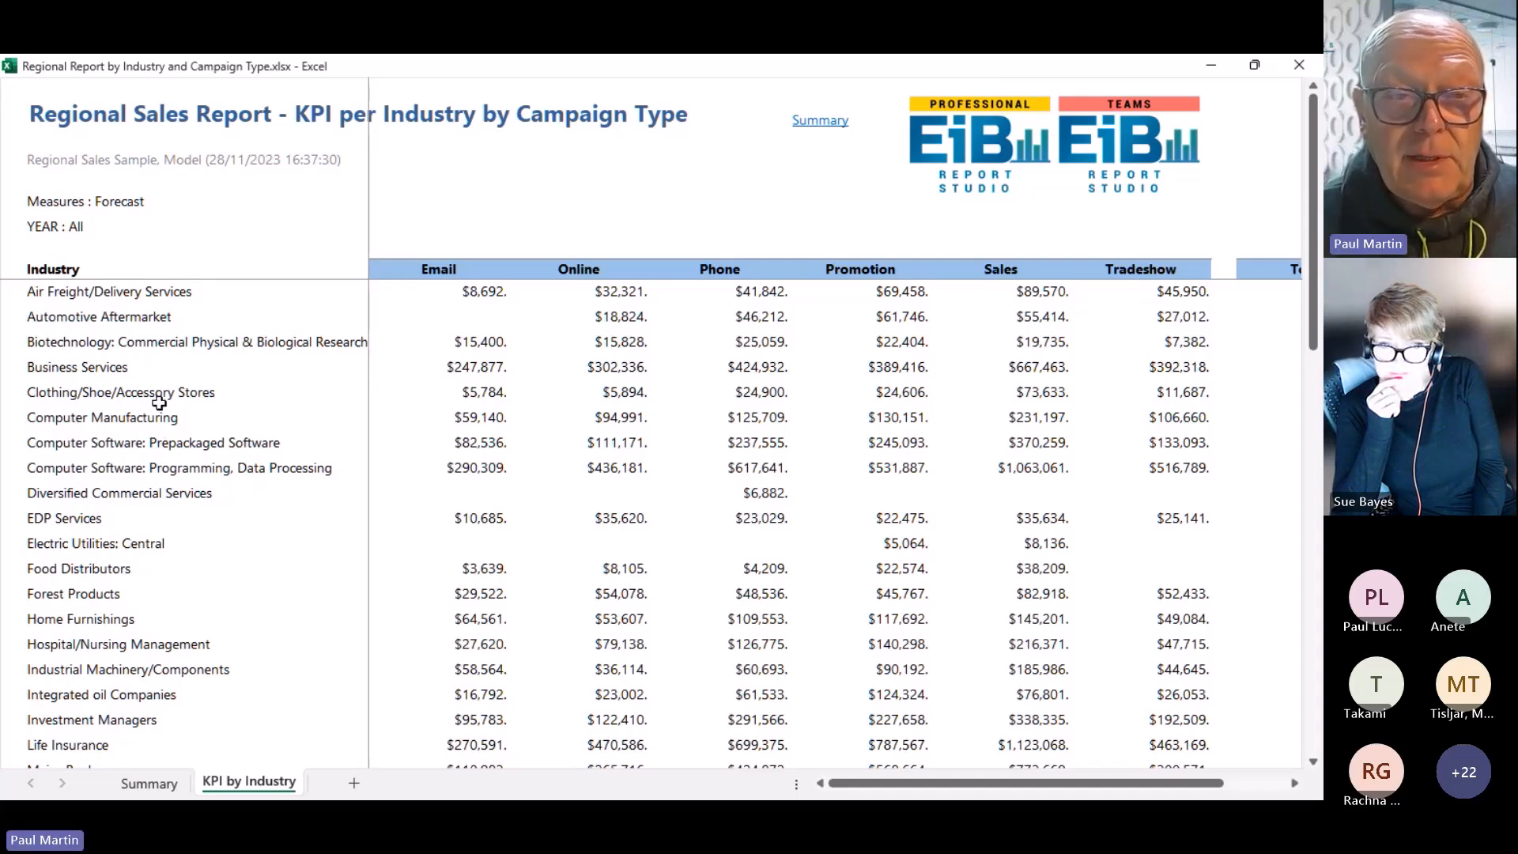
Analyse the Business Services industry row by Product: All
left_click(108, 367)
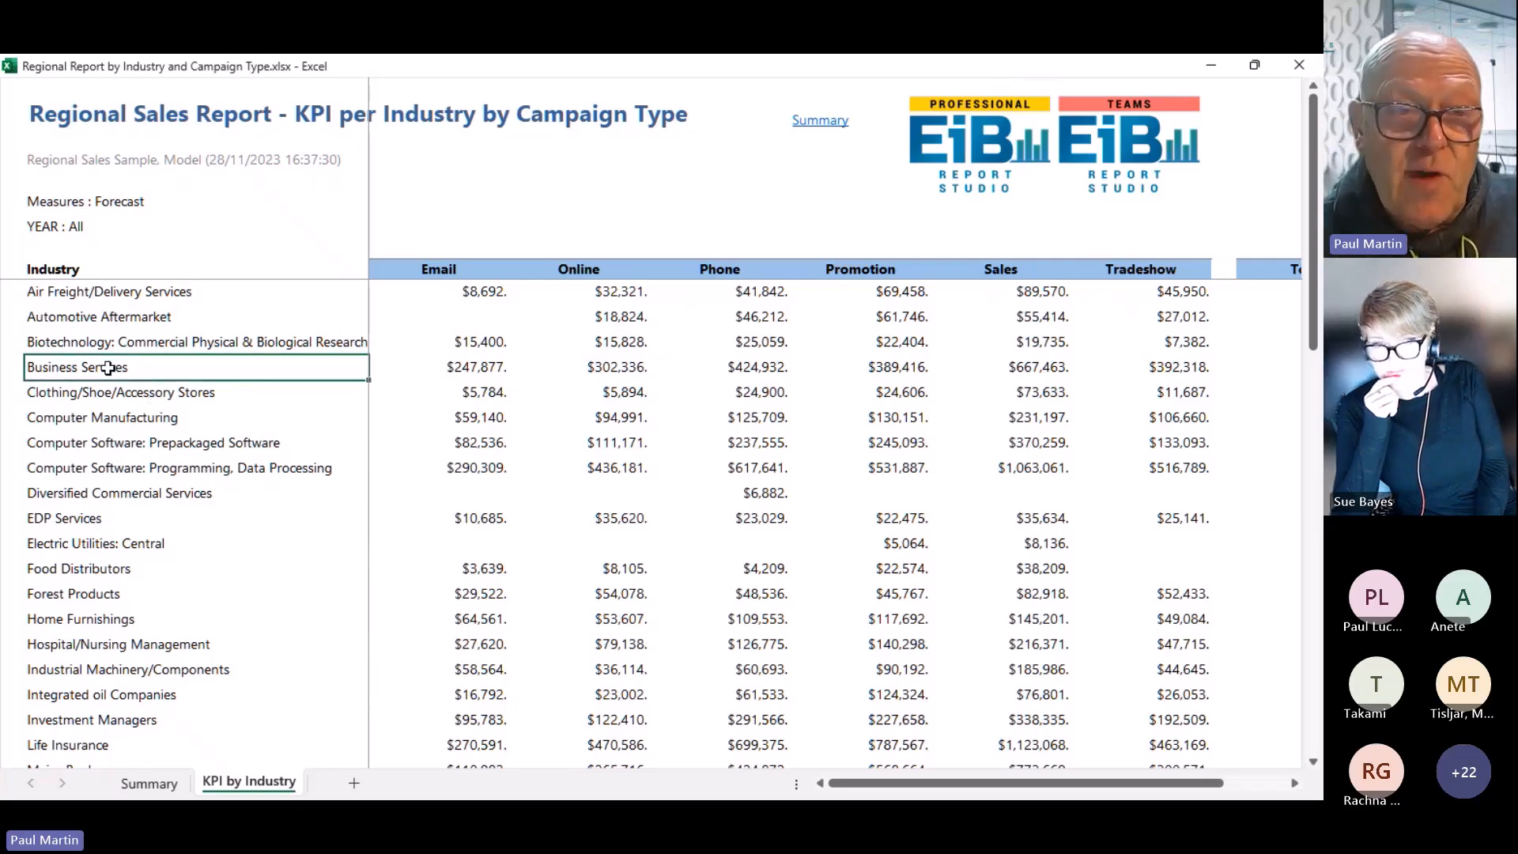
right_click(110, 373)
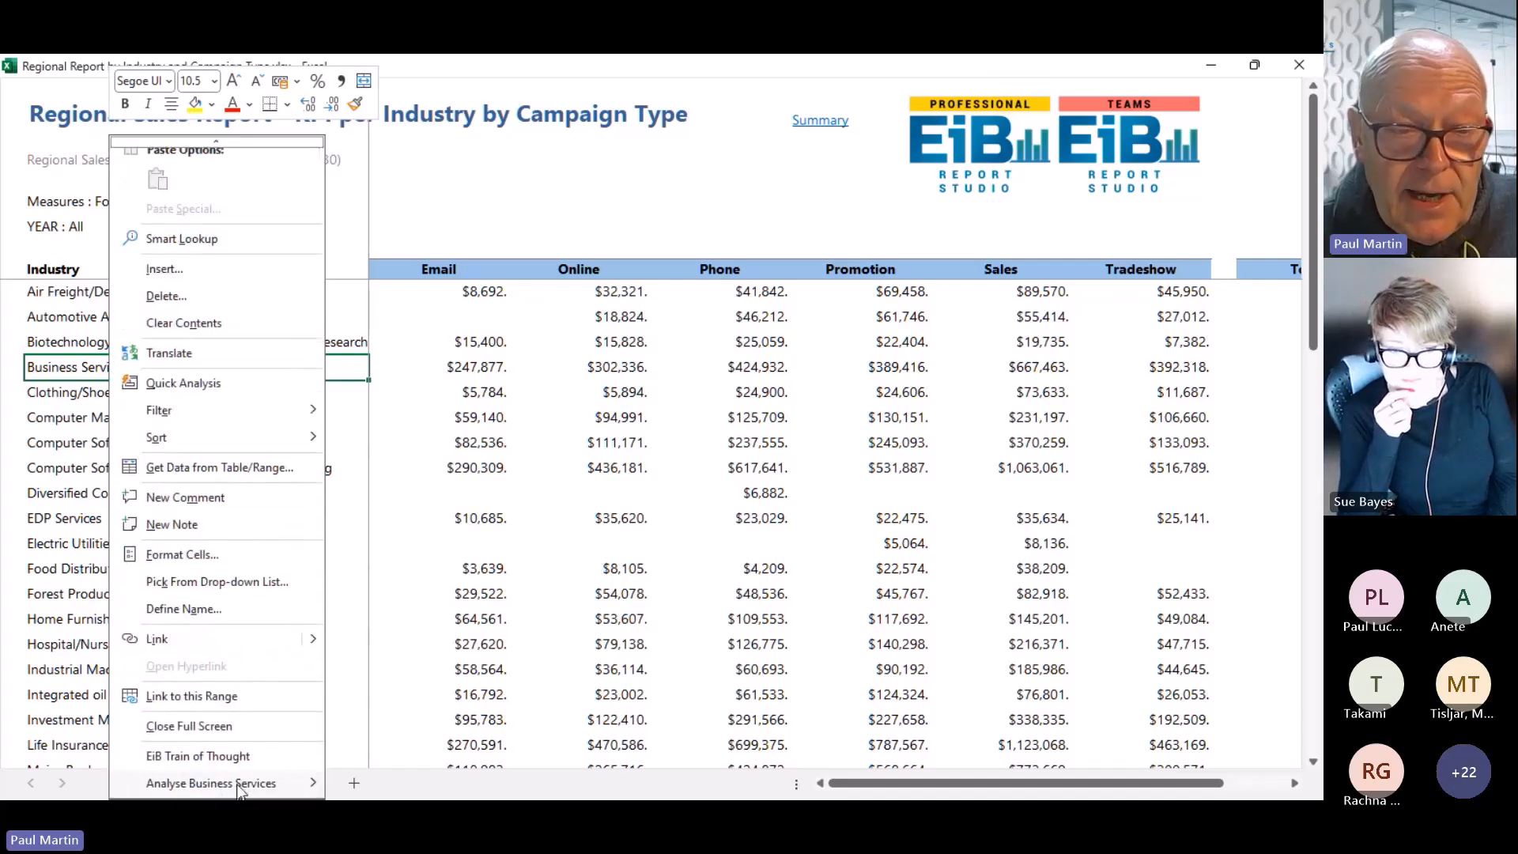
mouse_move(240, 784)
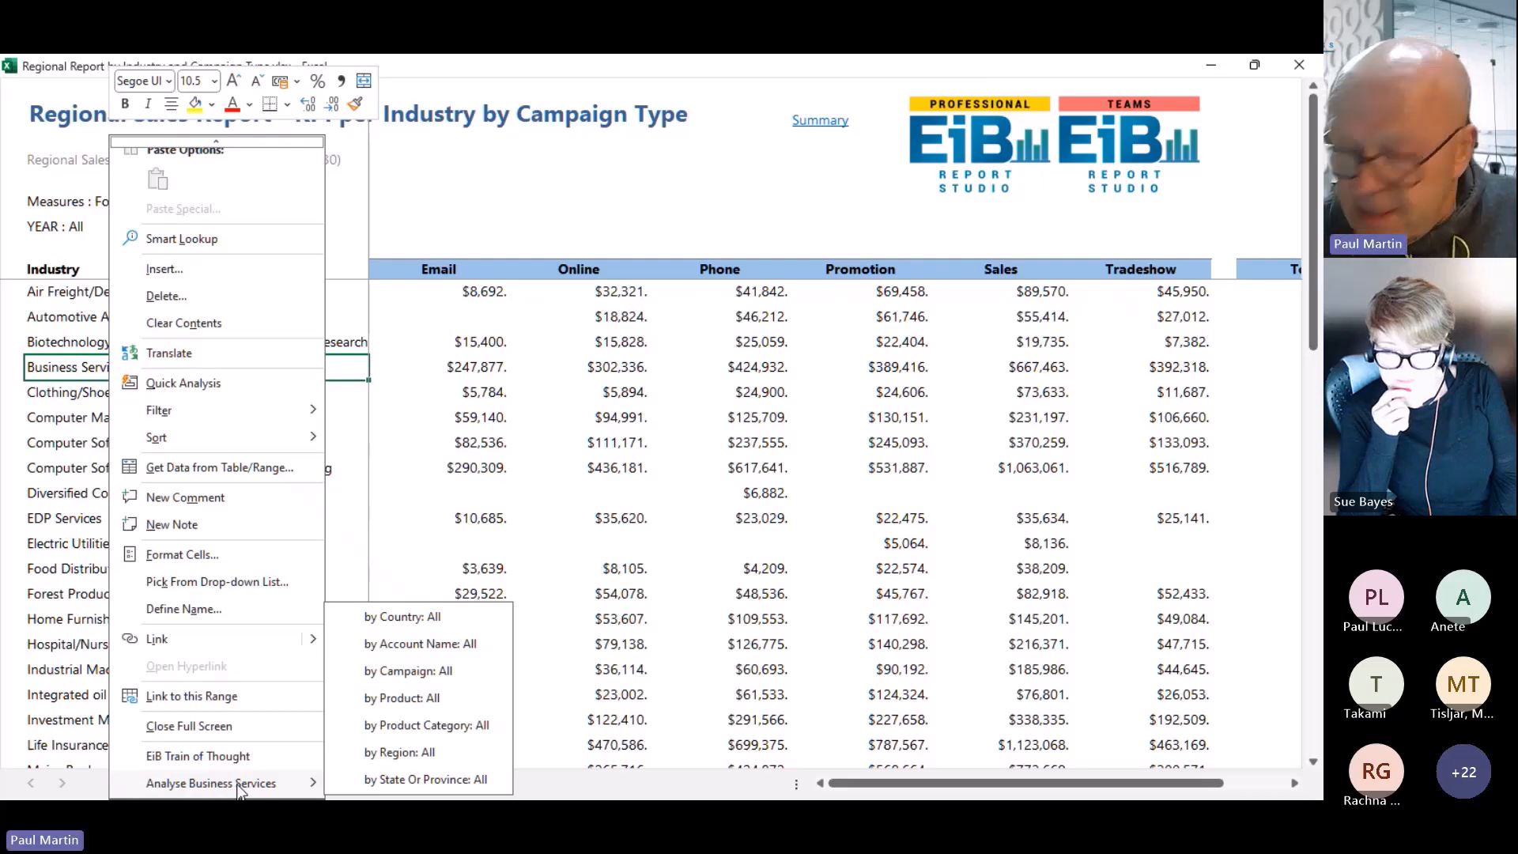
left_click(403, 699)
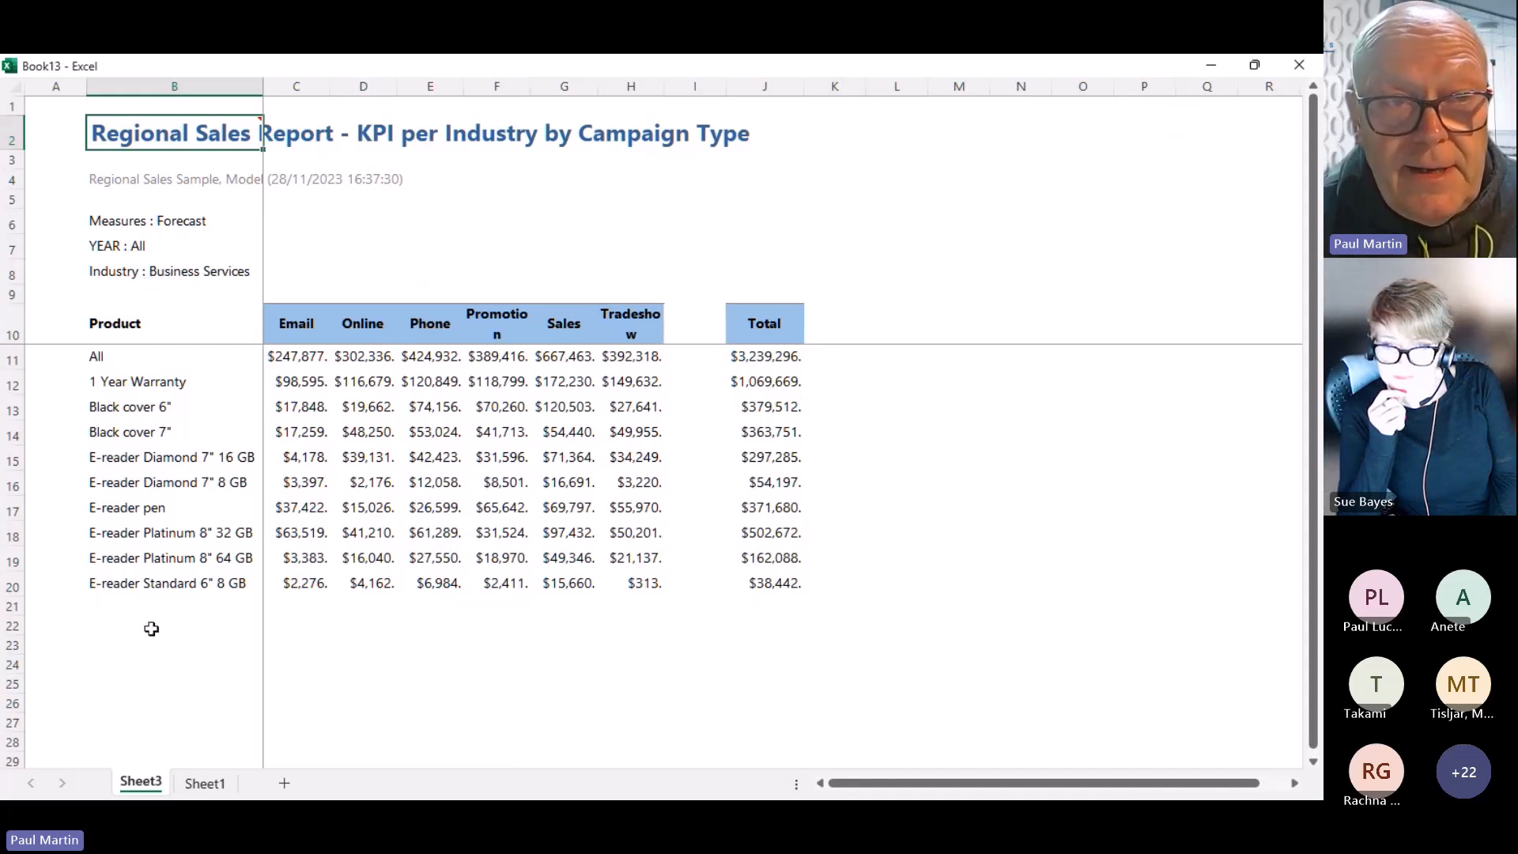
Change the report's Industry criterion to Computer Software: Prepackaged Software
left_click(112, 274)
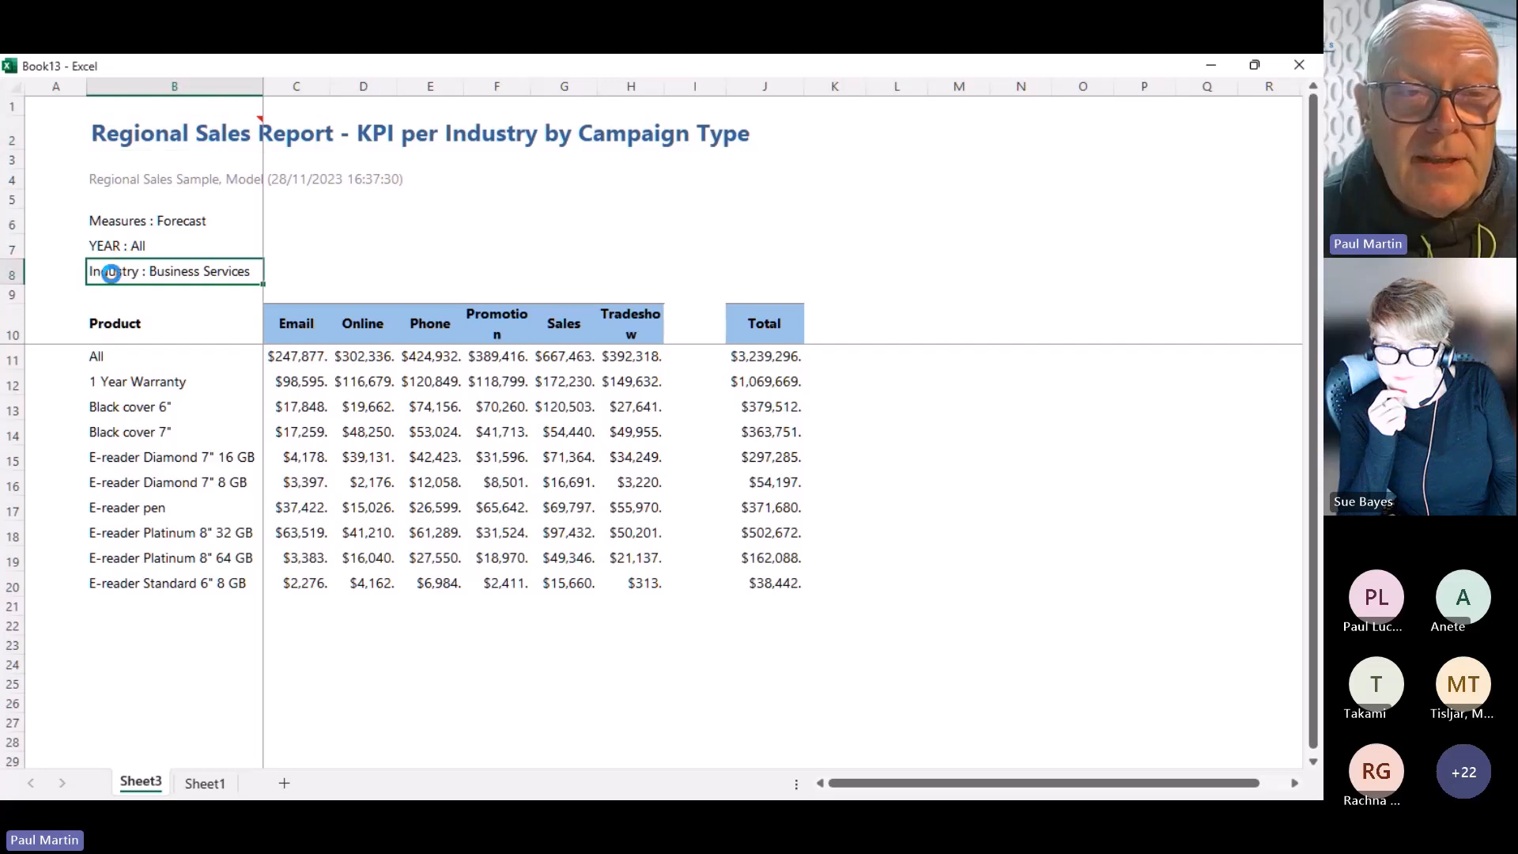
double_click(111, 274)
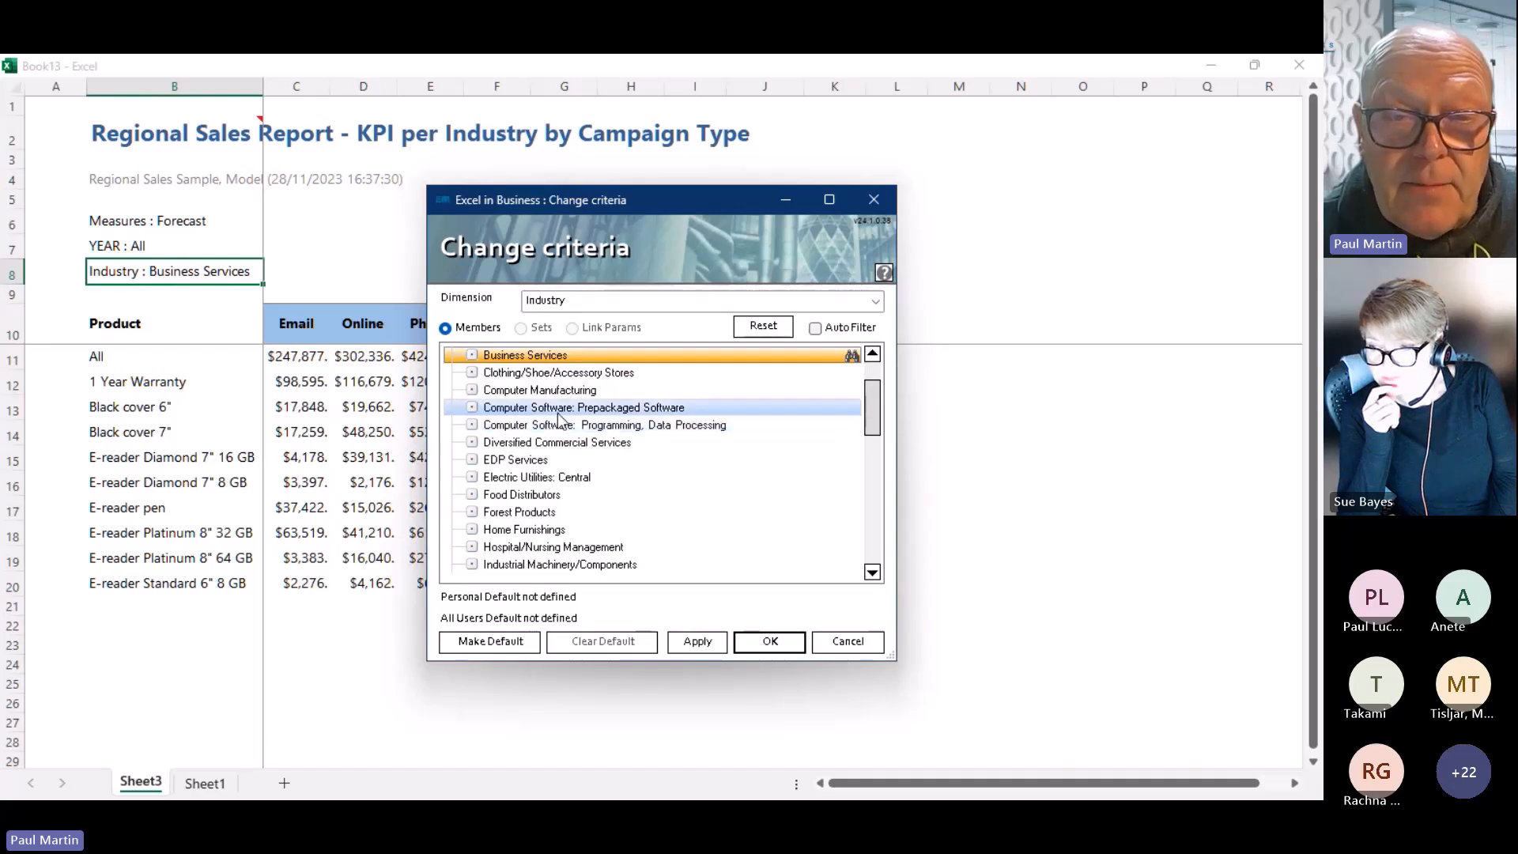
double_click(556, 407)
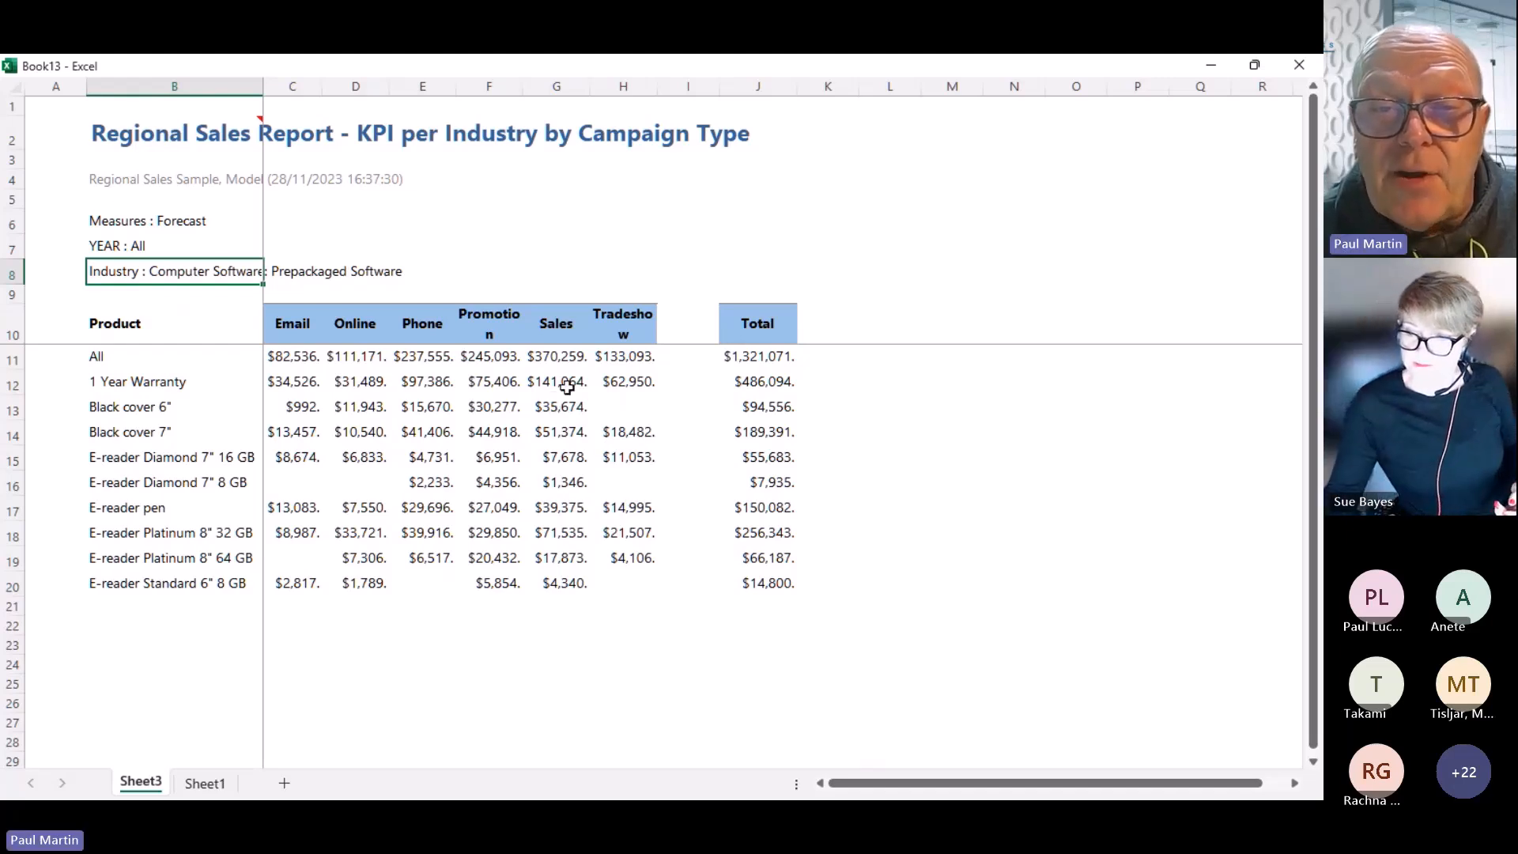
Analyse the Tradeshow column by Product Category: All, splitting it into Accessories, Devices and Warranties
right_click(621, 331)
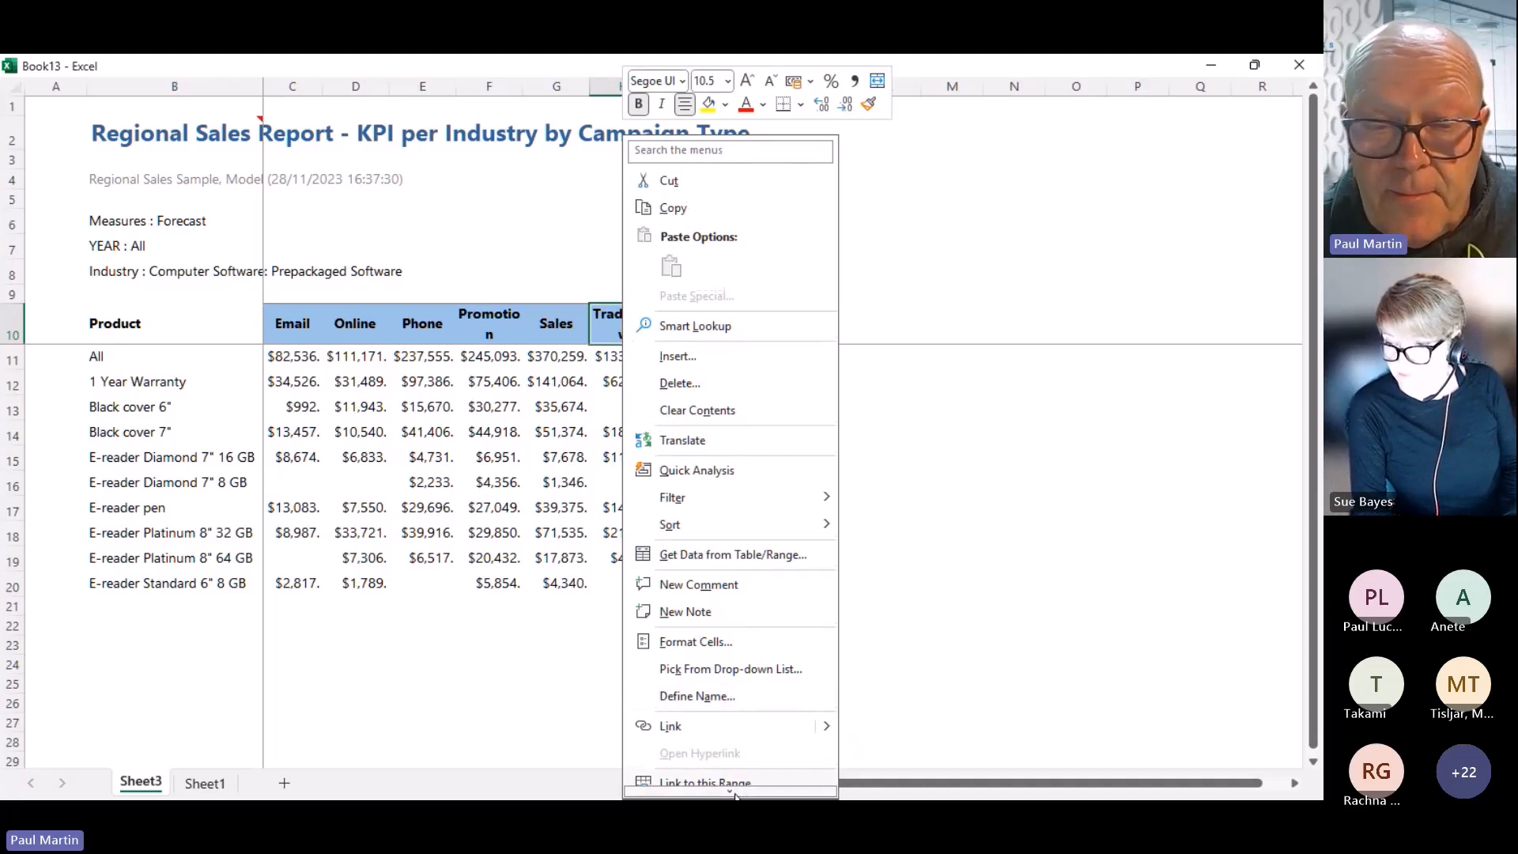
mouse_move(735, 795)
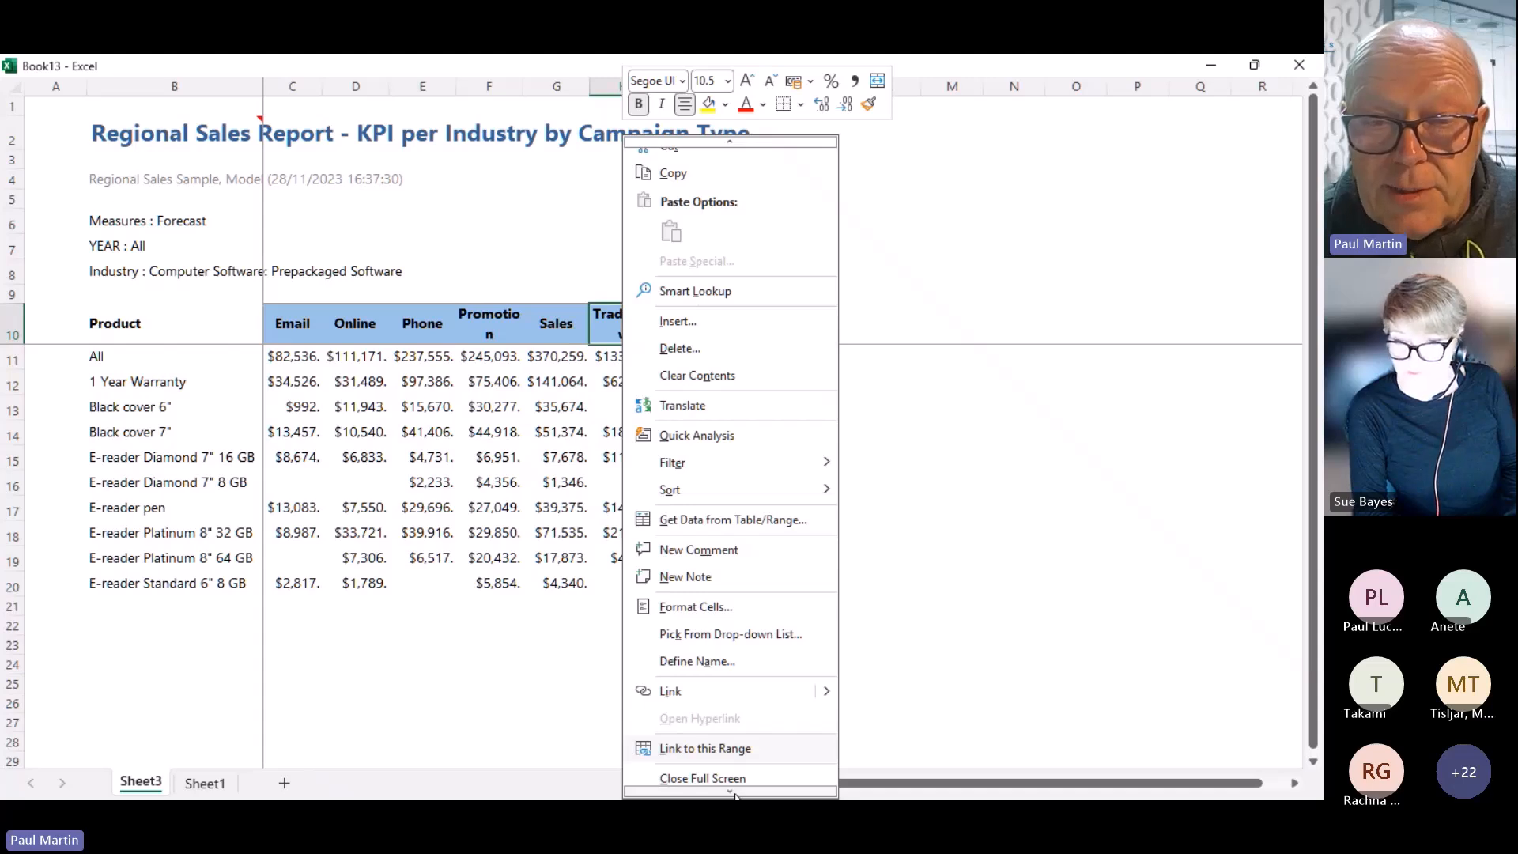
right_click(597, 332)
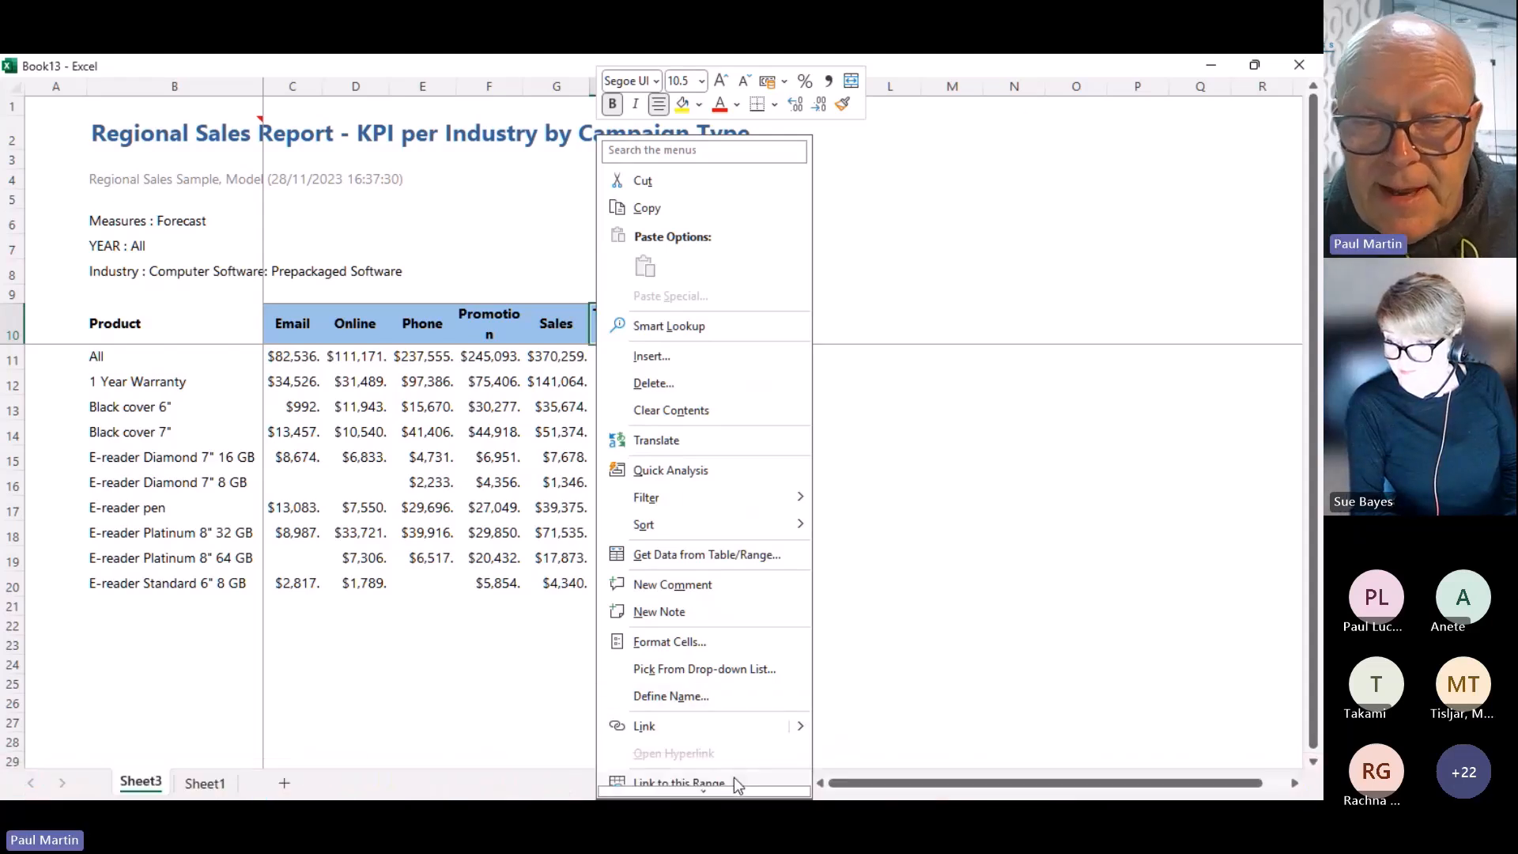
mouse_move(715, 791)
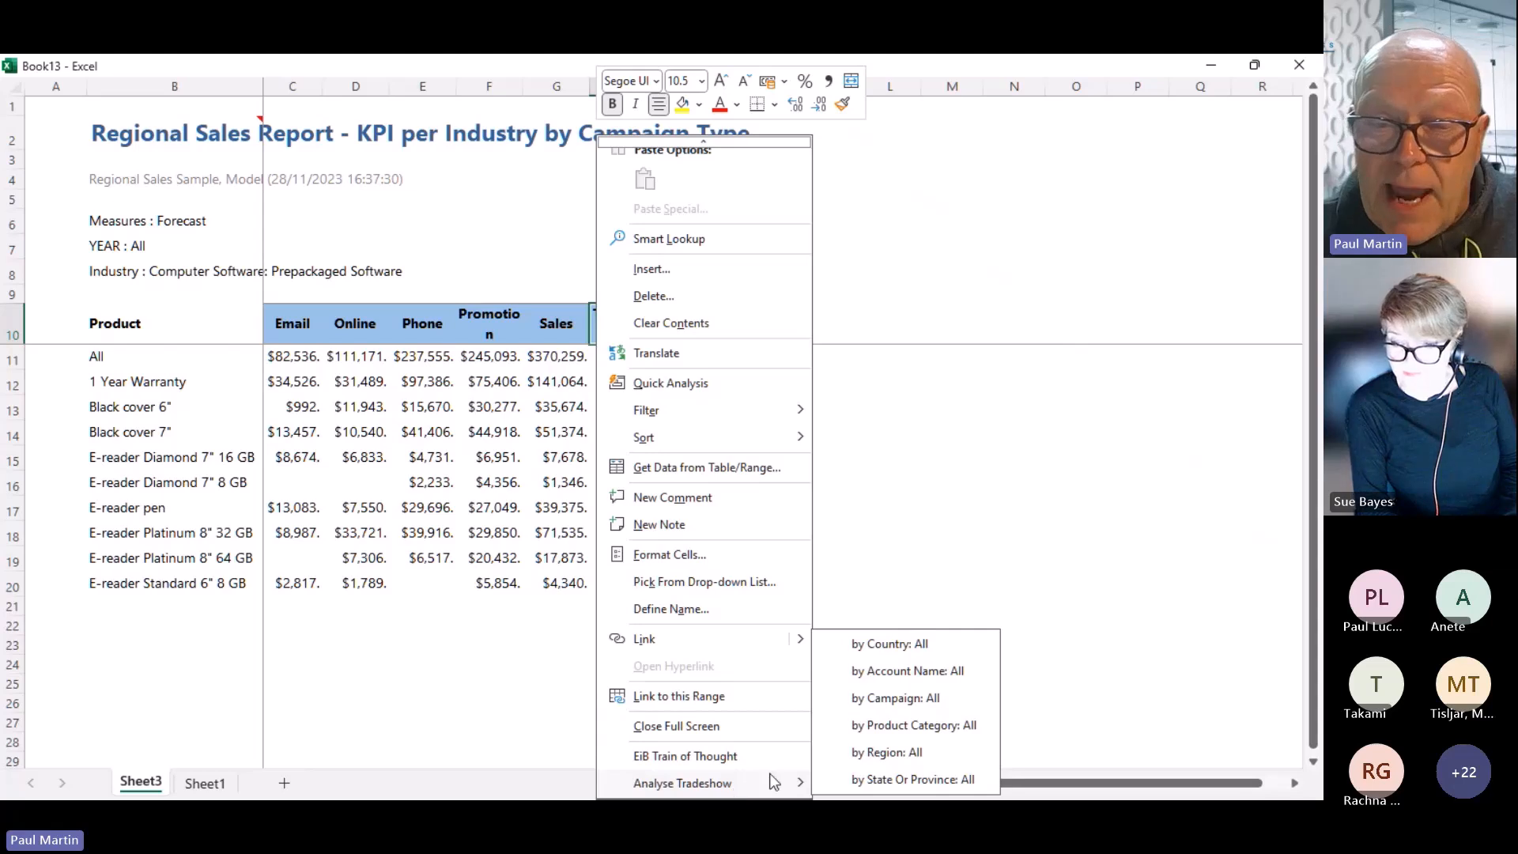
left_click(908, 727)
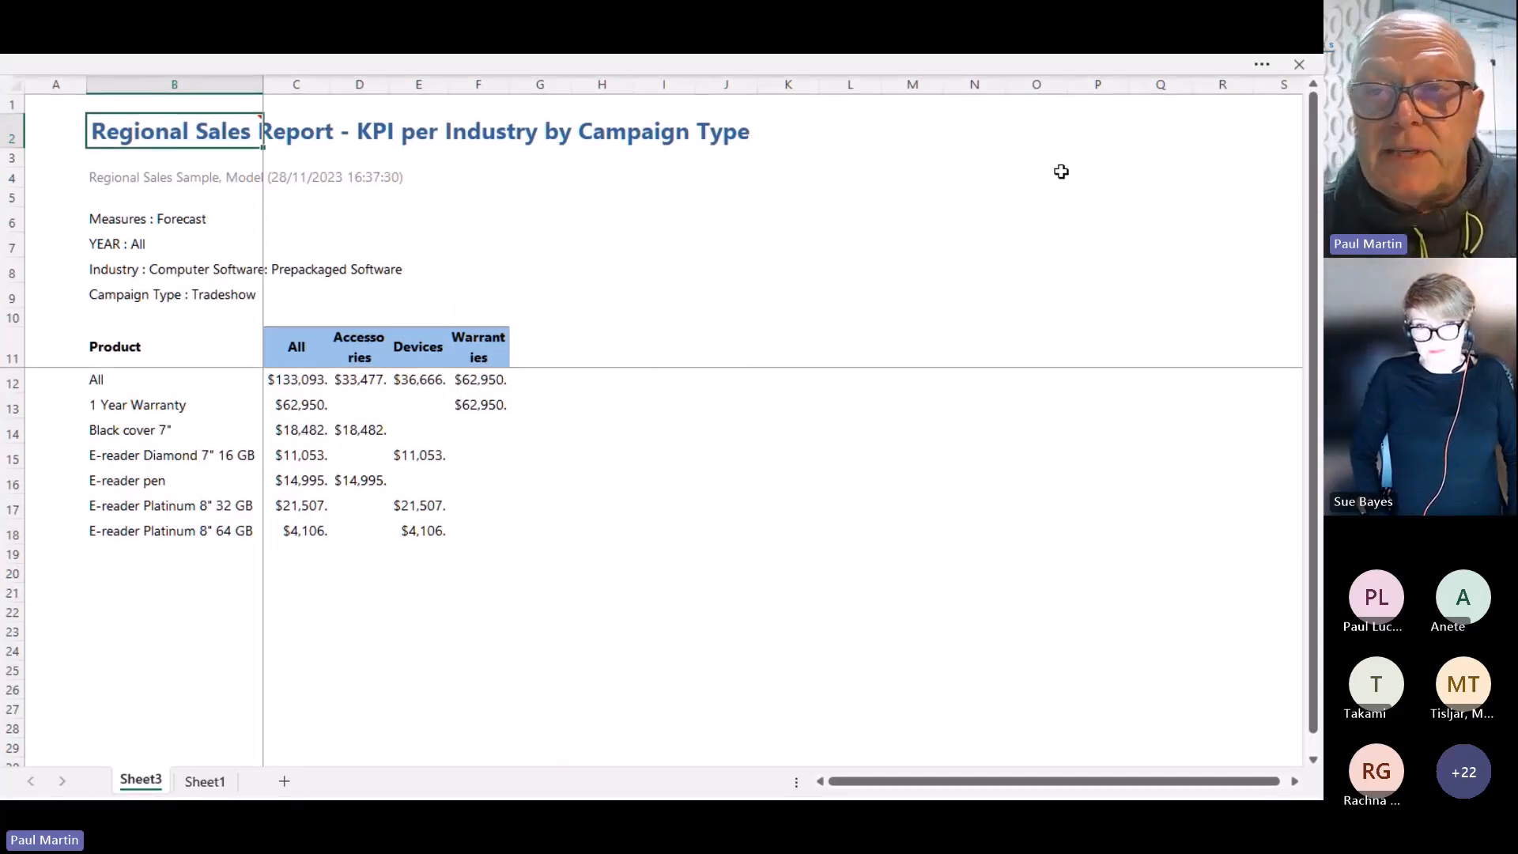
Set the Ribbon Display Options to Always show Ribbon
left_click(1265, 66)
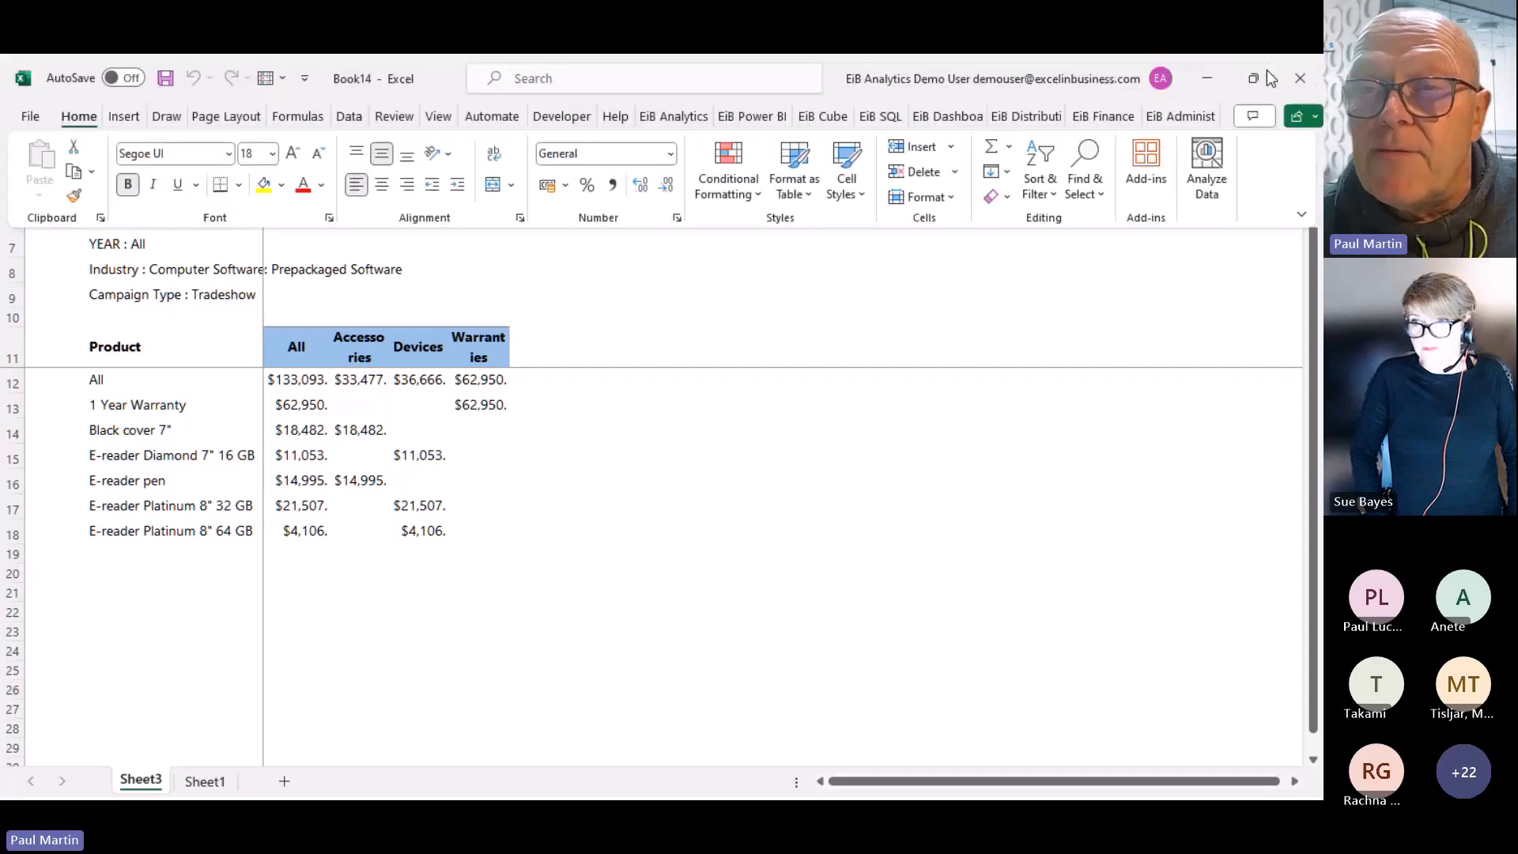
left_click(1300, 214)
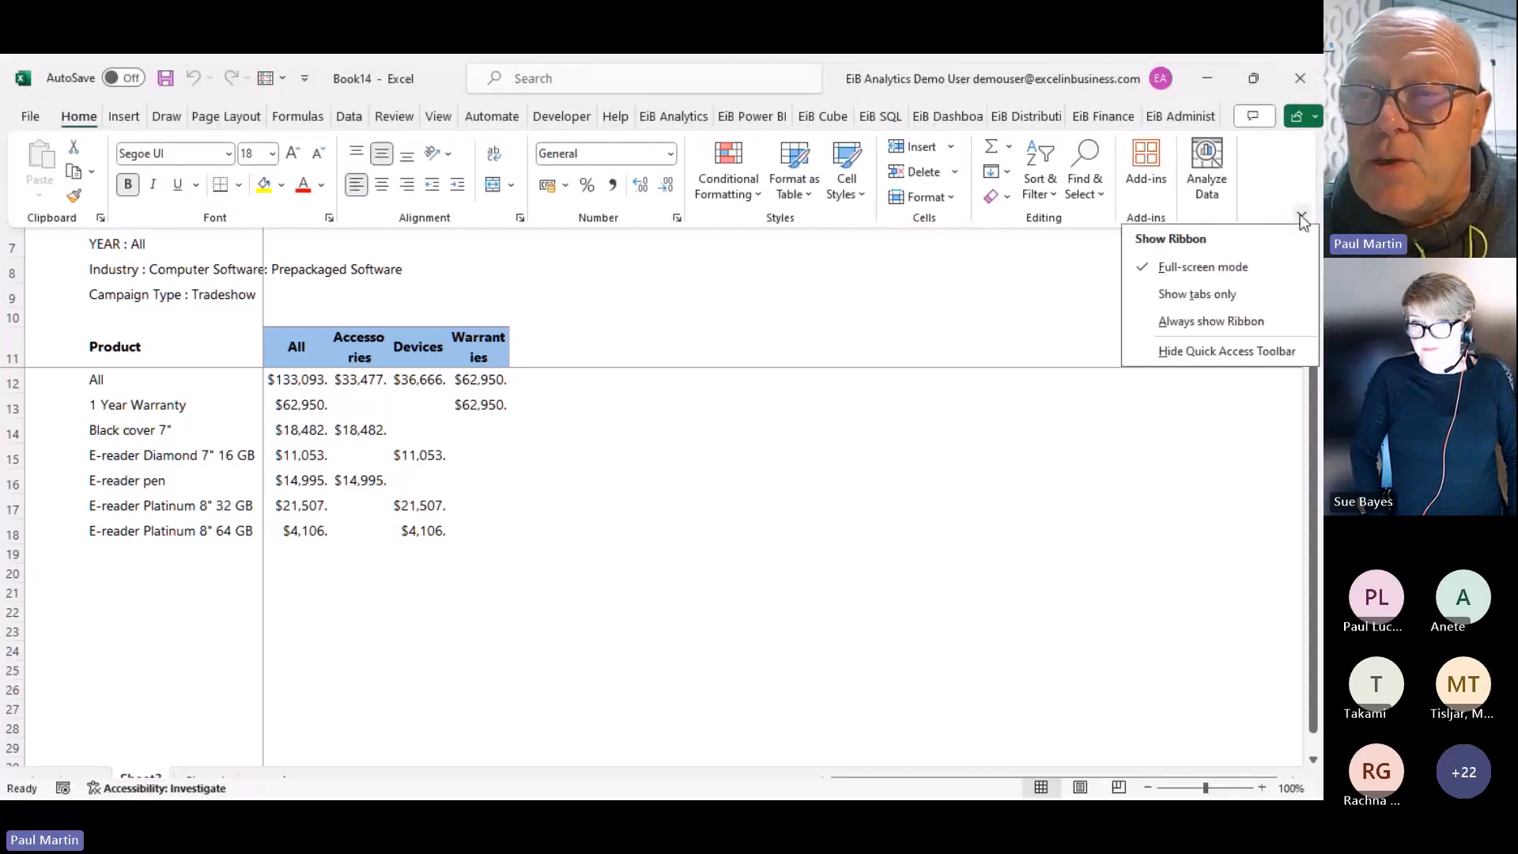
left_click(1205, 322)
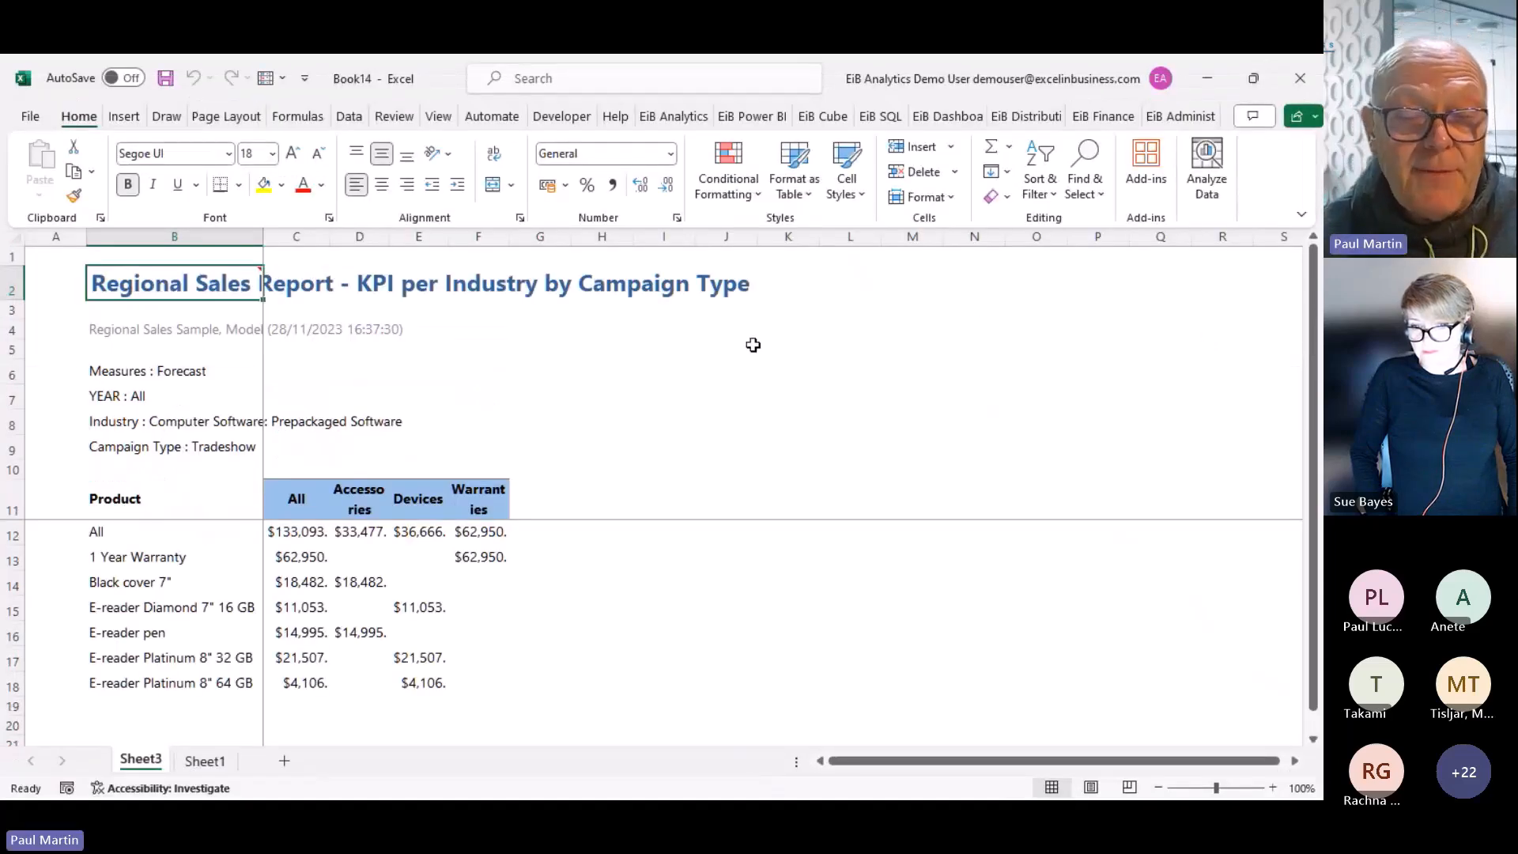
Turn off Autofit columns in the EiB Power BI format options and widen columns C to G equally
left_click(757, 119)
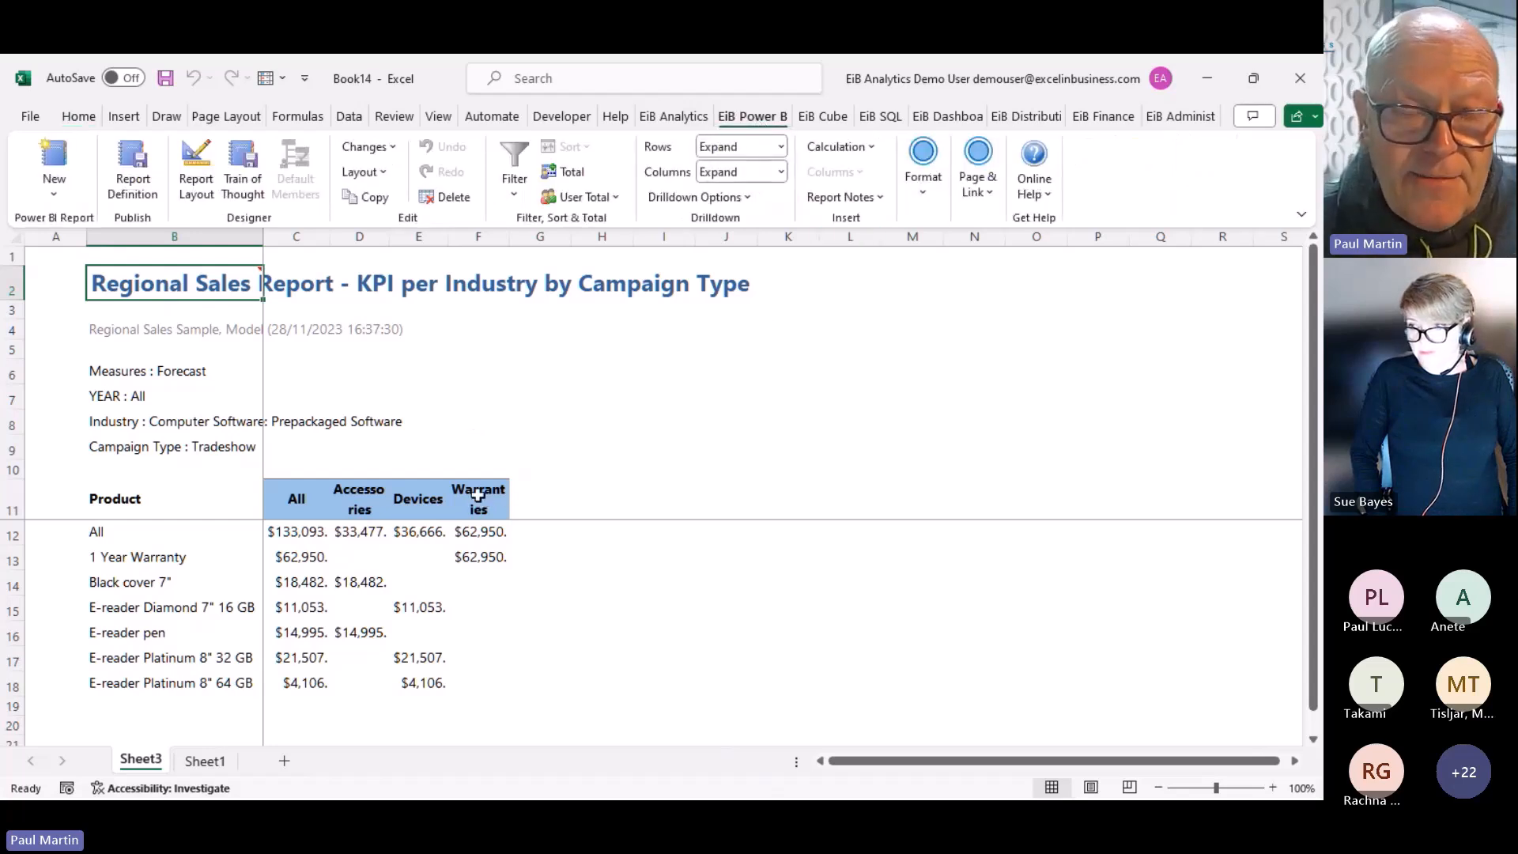
left_click(928, 188)
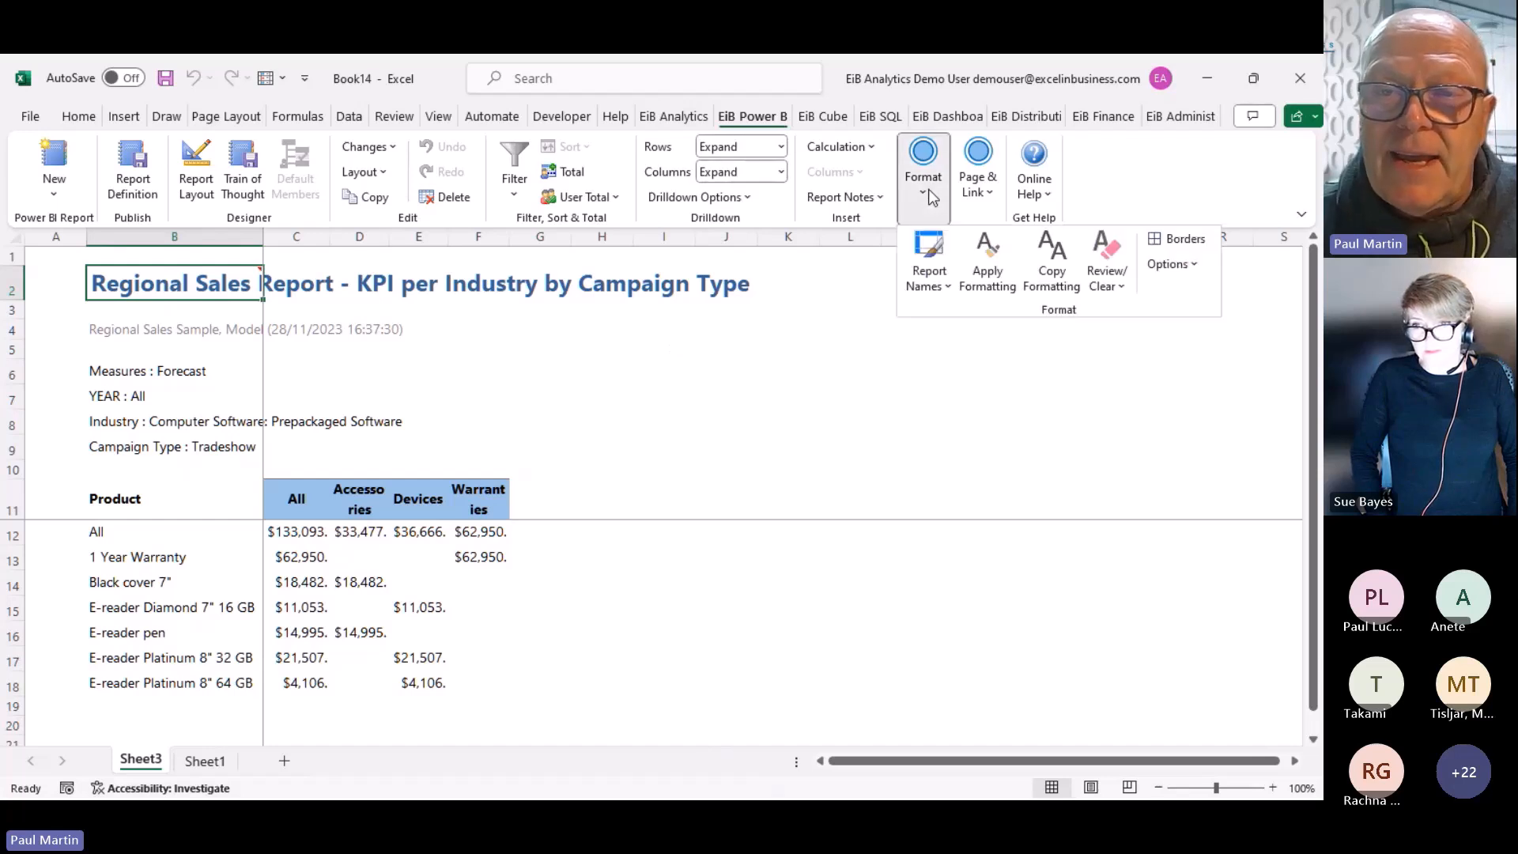
left_click(1169, 265)
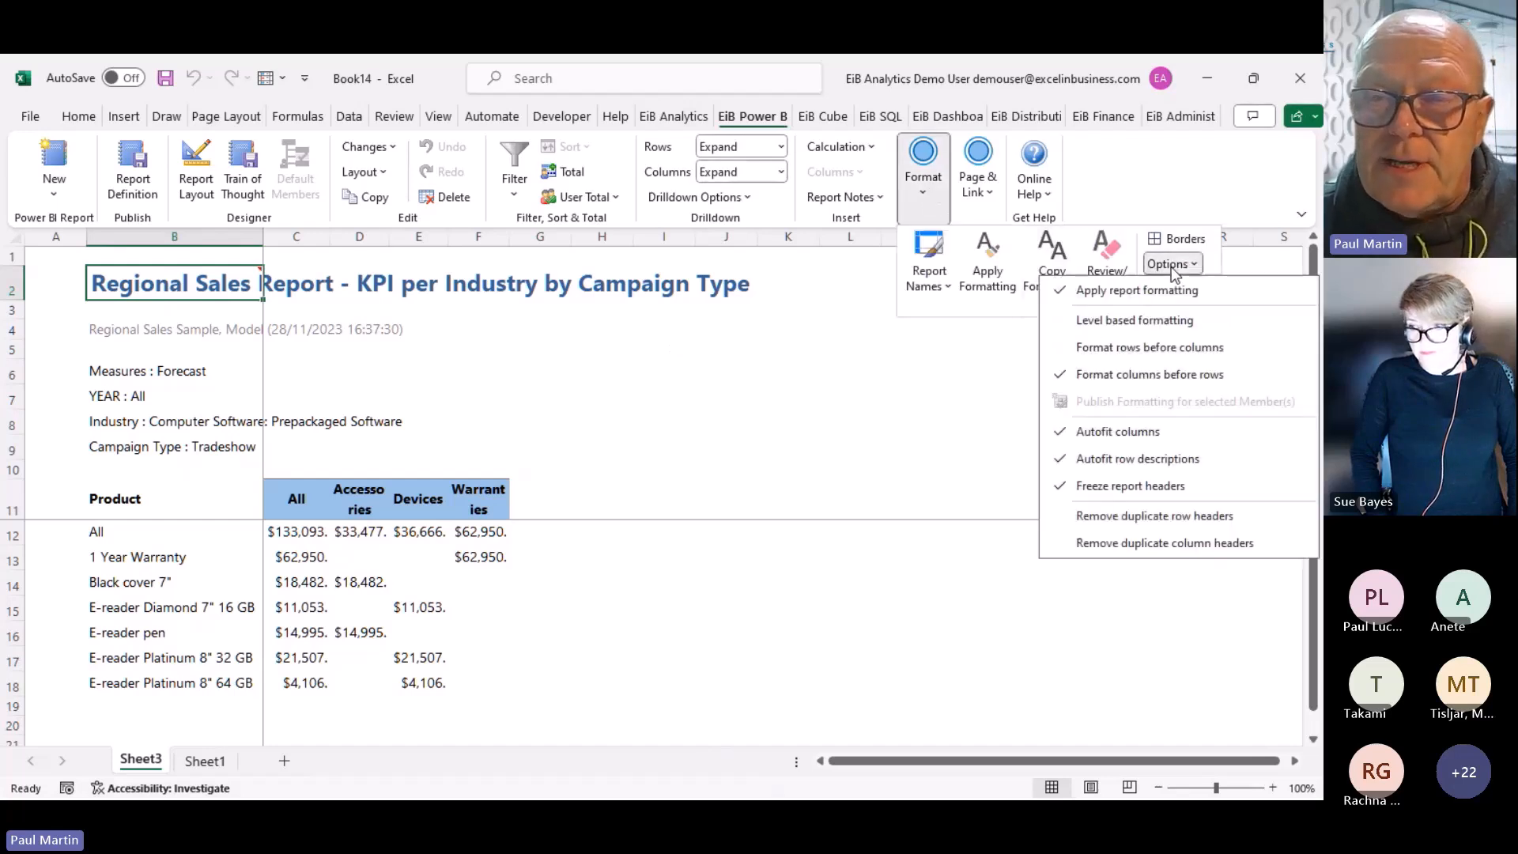
left_click(1115, 435)
left_click_drag(314, 238, 704, 245)
left_click(764, 486)
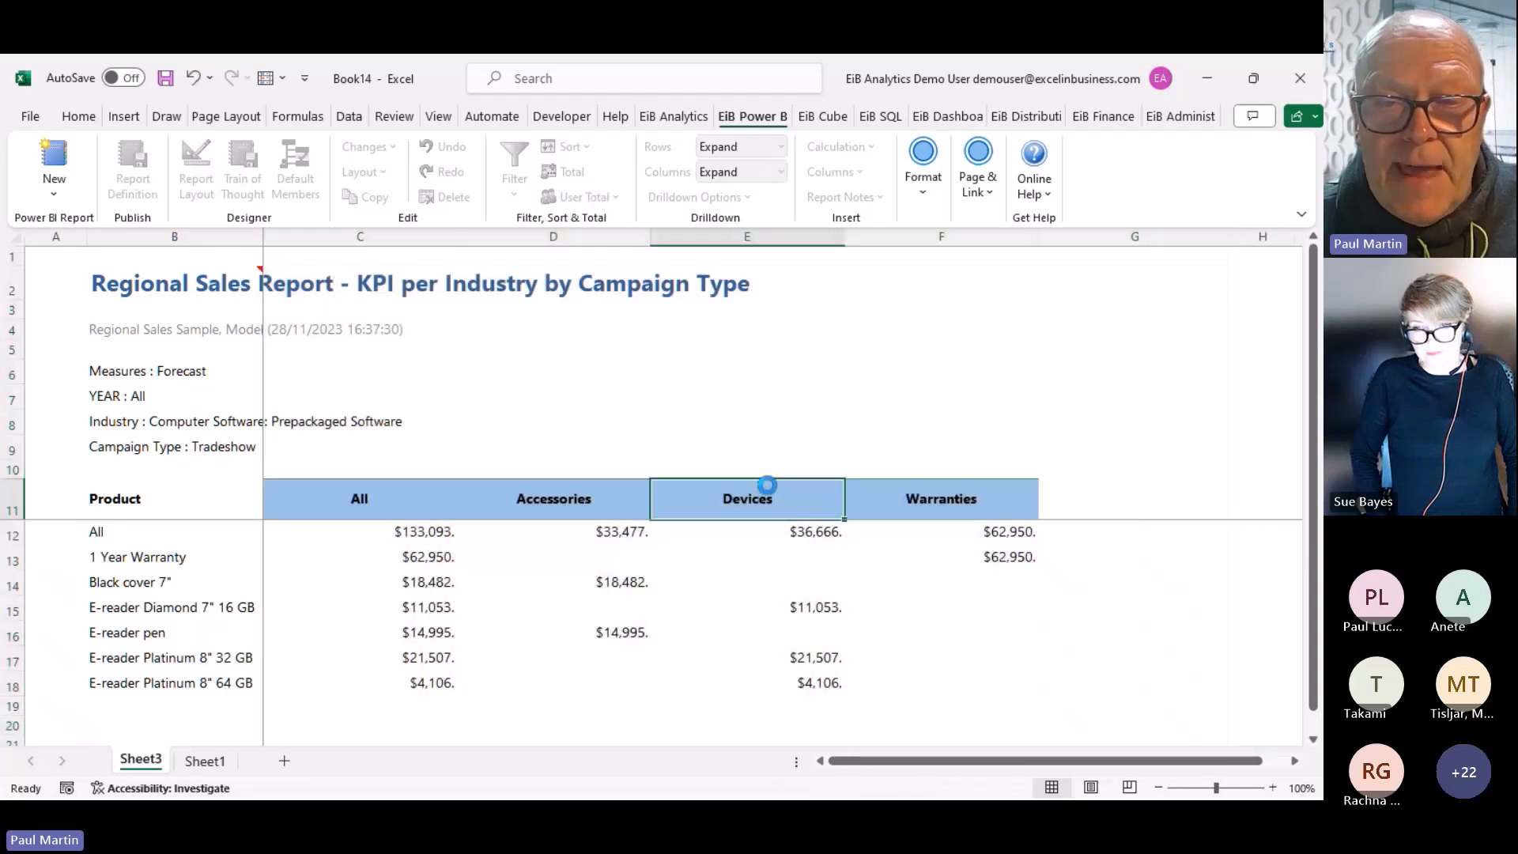
Set Campaign Type to Total and drill through the 434,029 Accessories value to its transactions
left_click(105, 447)
double_click(105, 446)
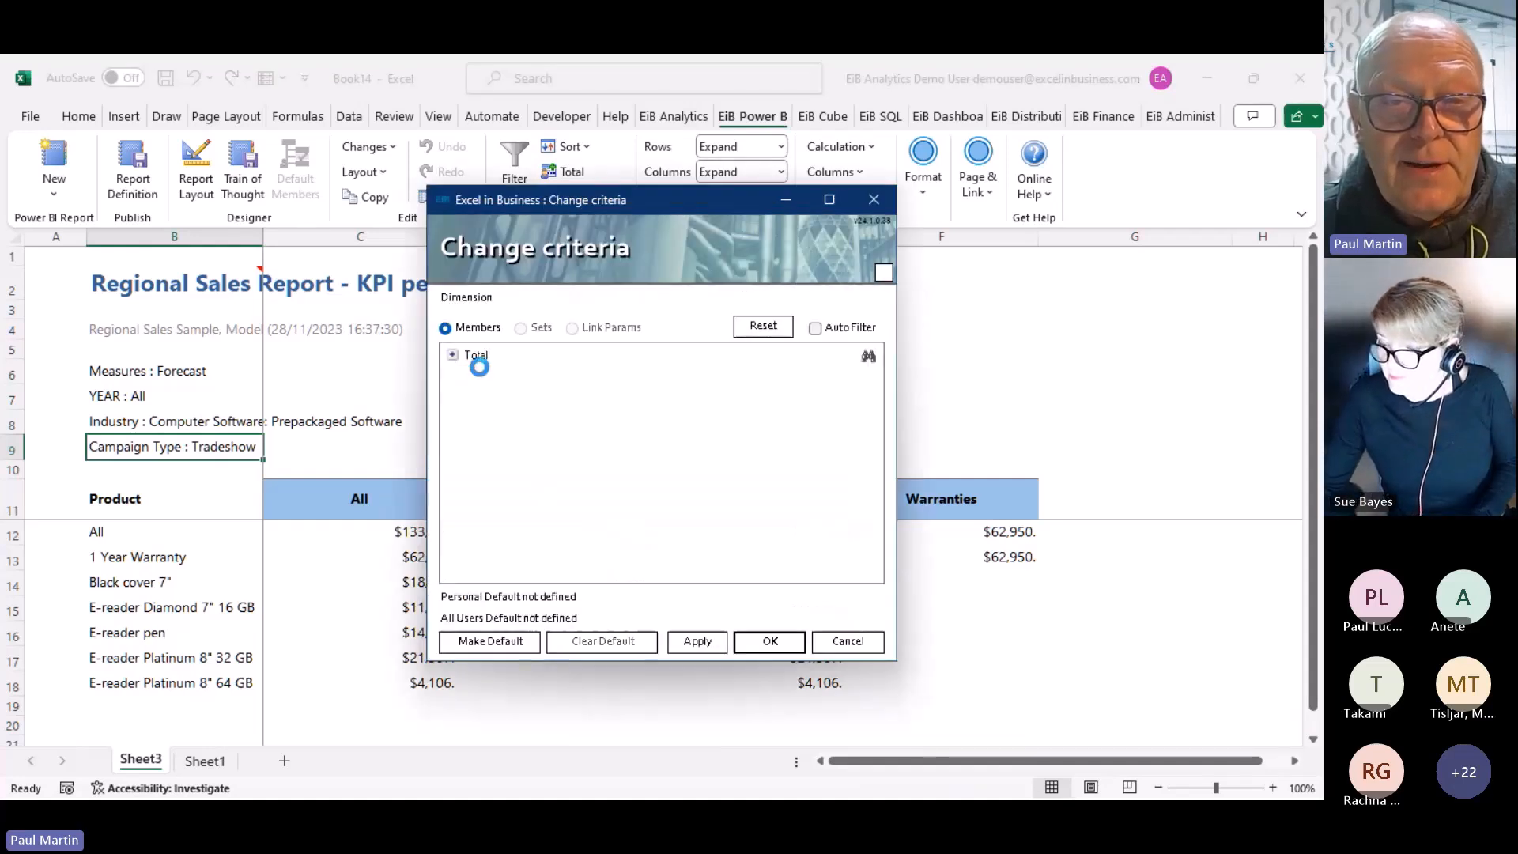
left_click(476, 355)
double_click(476, 356)
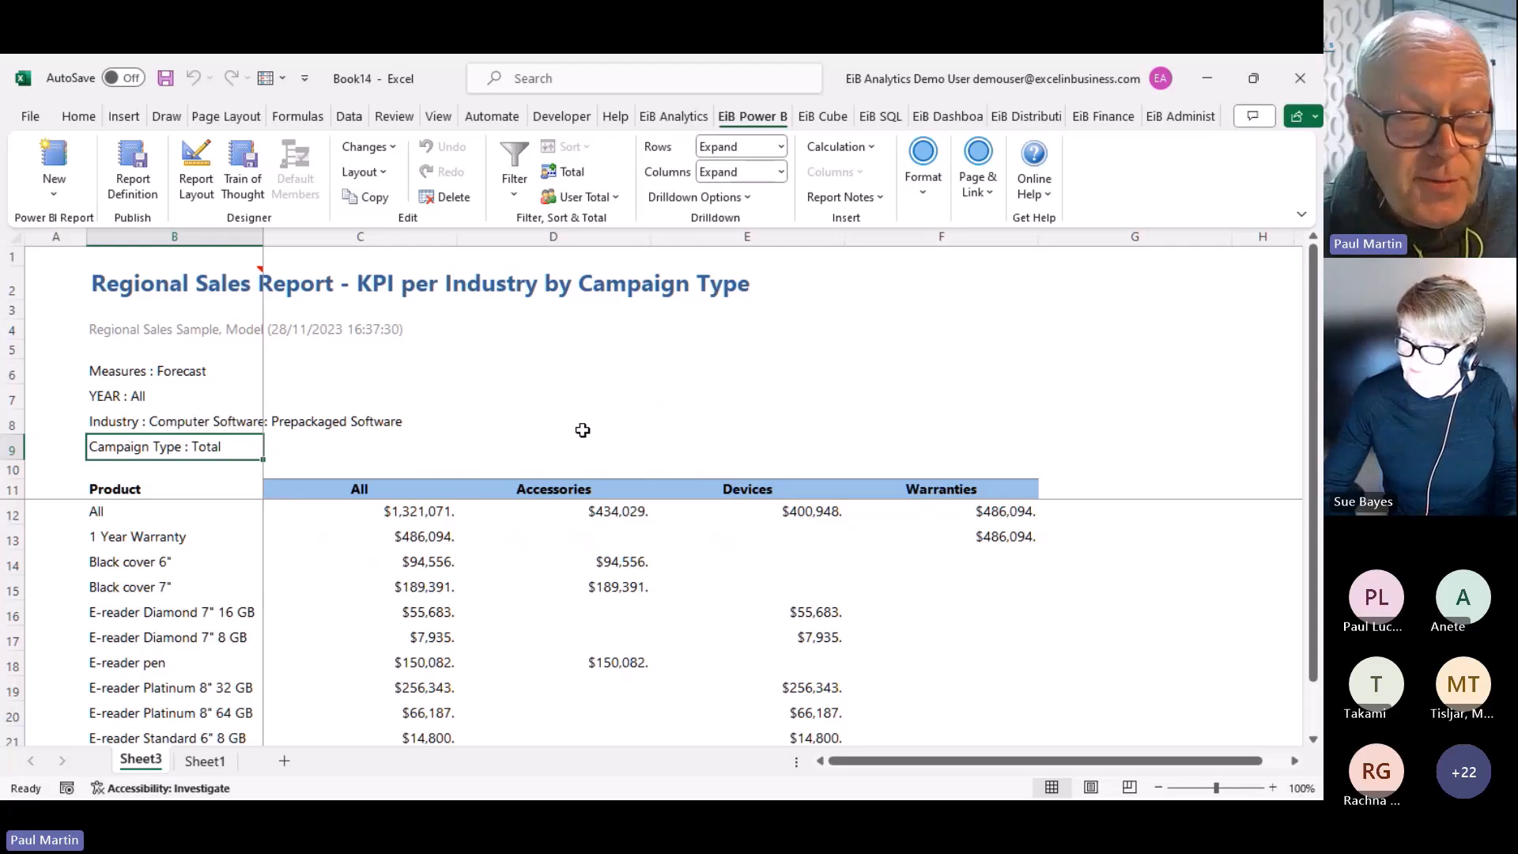
left_click(619, 514)
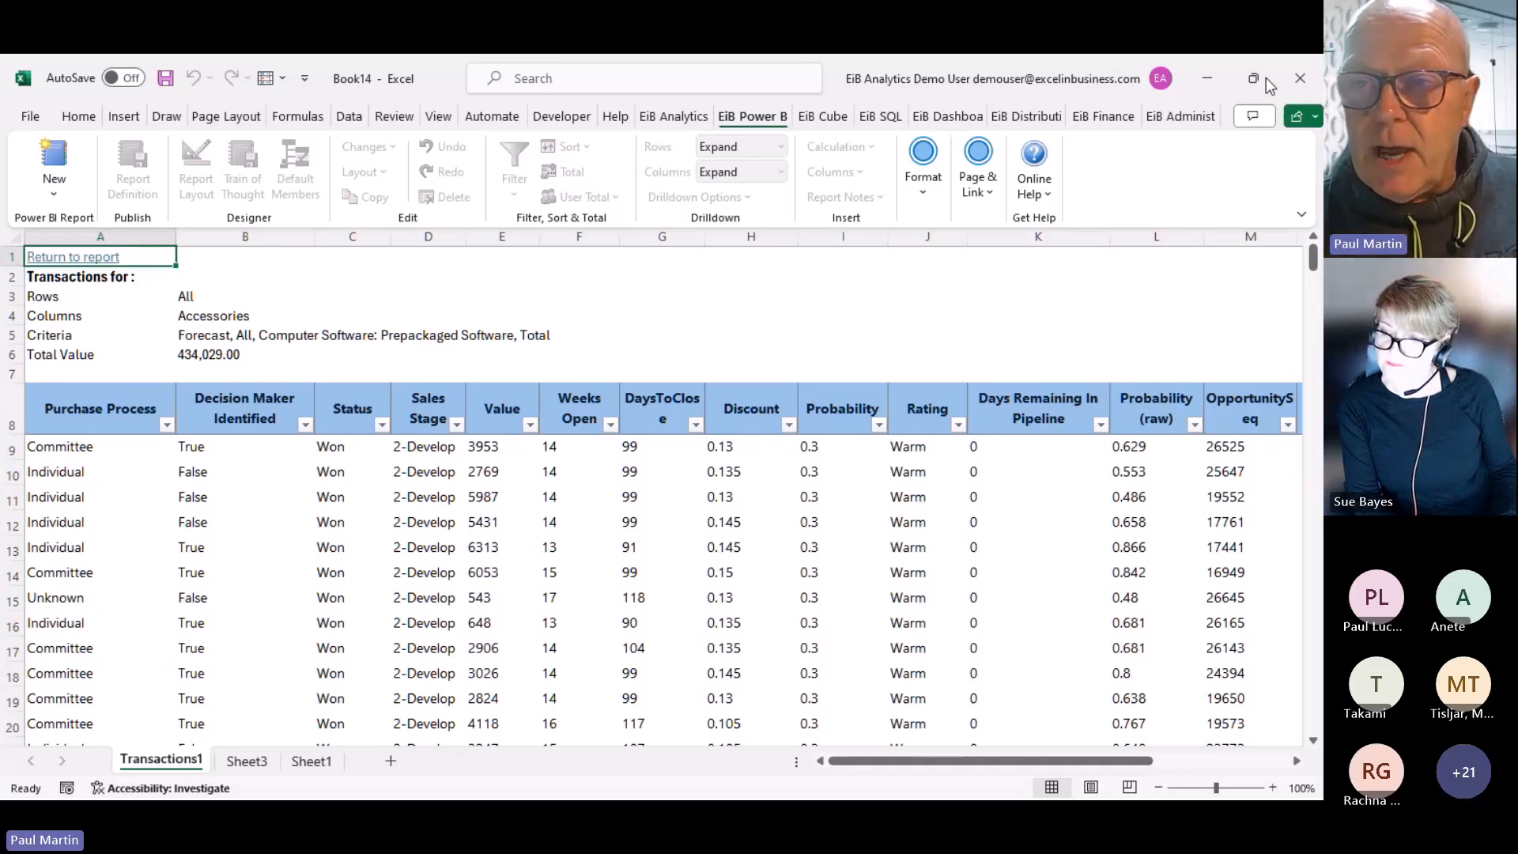
Close Book14, Book13 and the Regional Report workbook, choosing Don't Save for each
left_click(1306, 86)
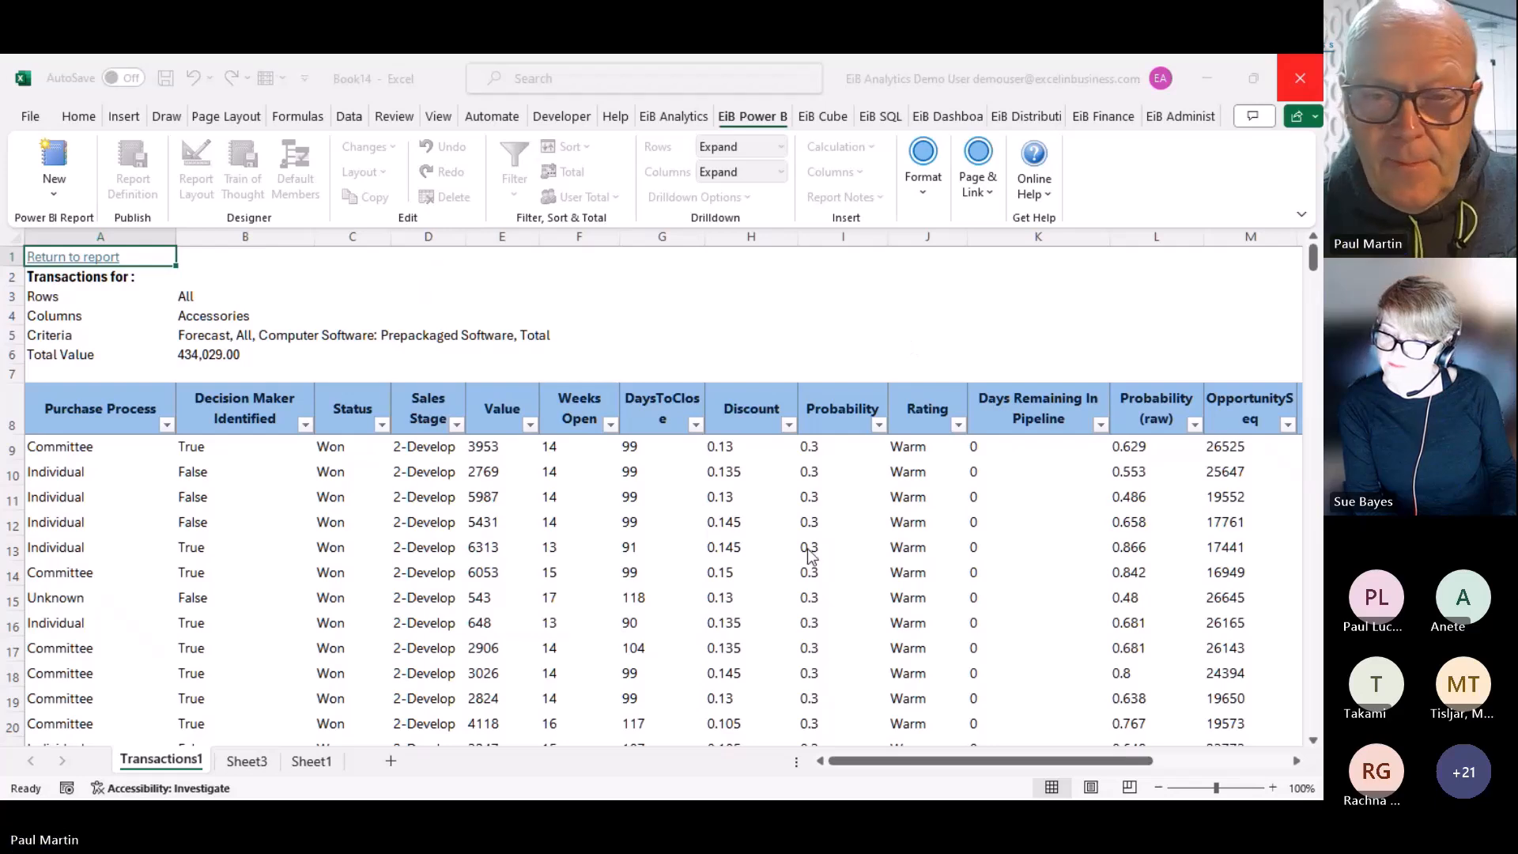
left_click(743, 550)
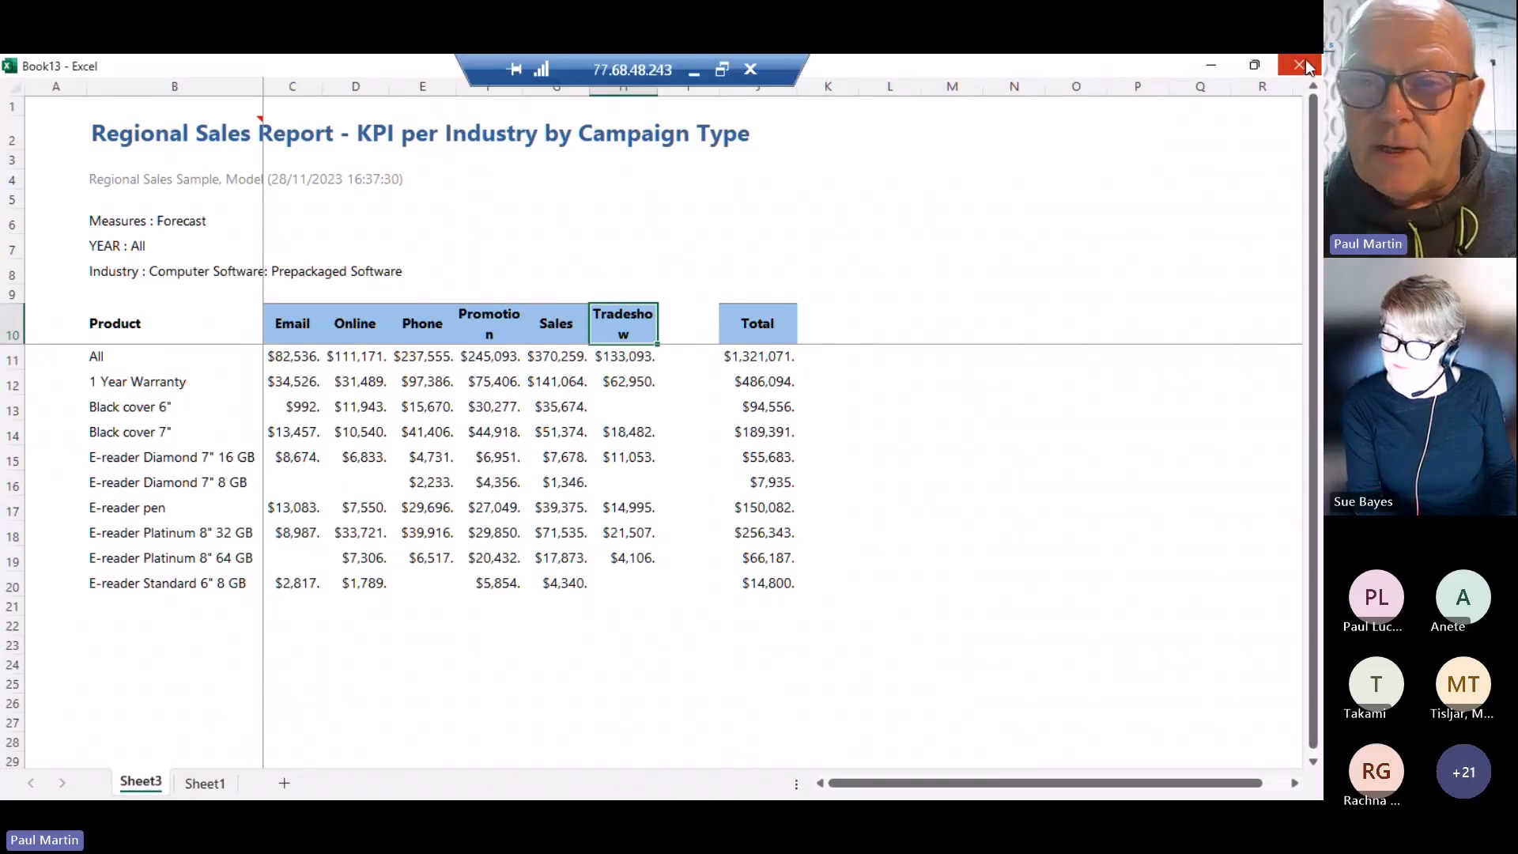
left_click(1305, 65)
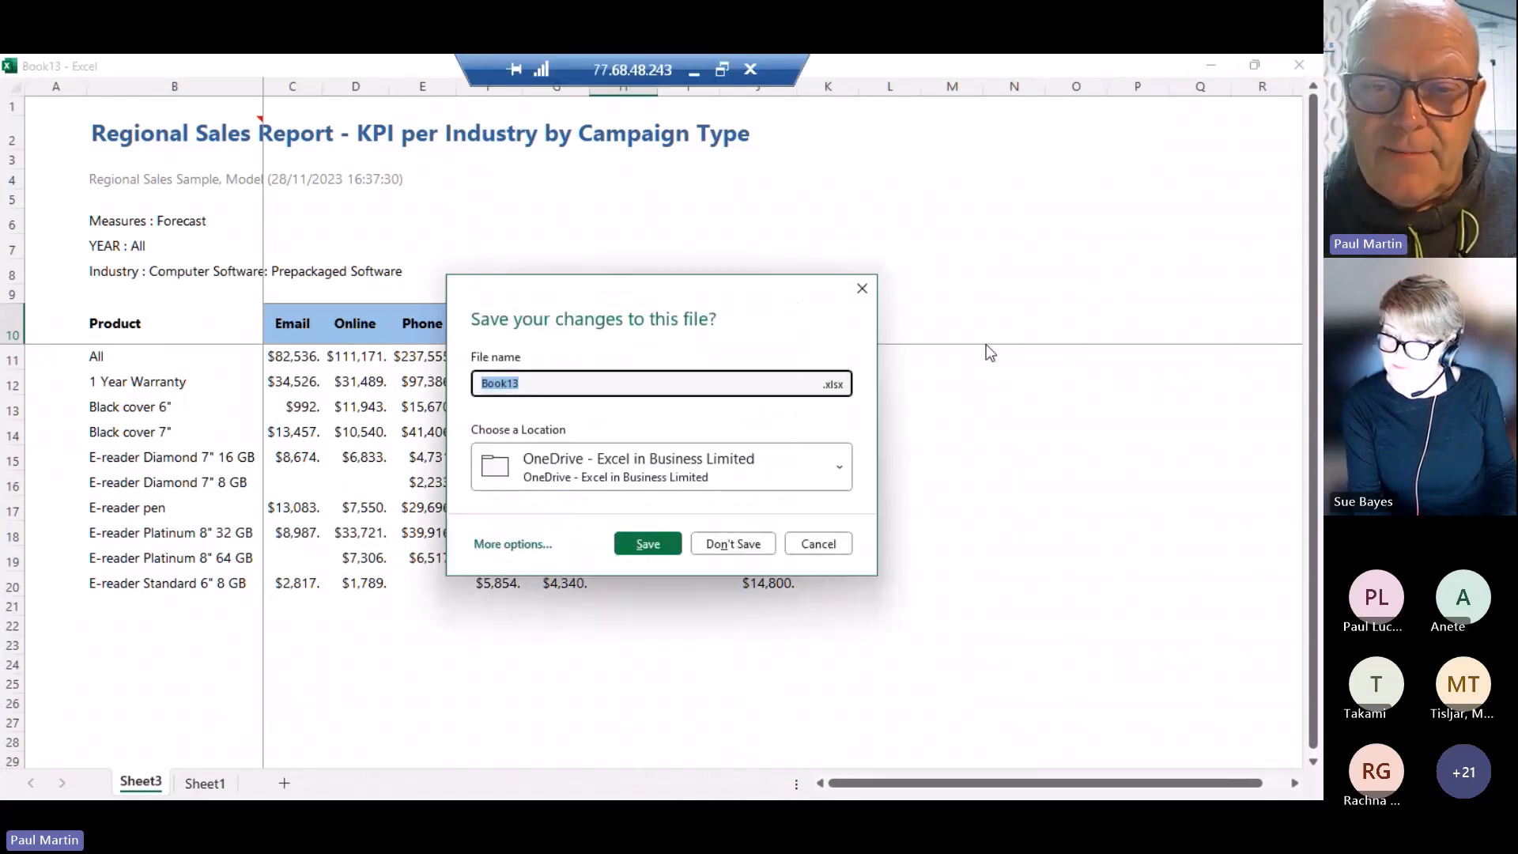
left_click(735, 544)
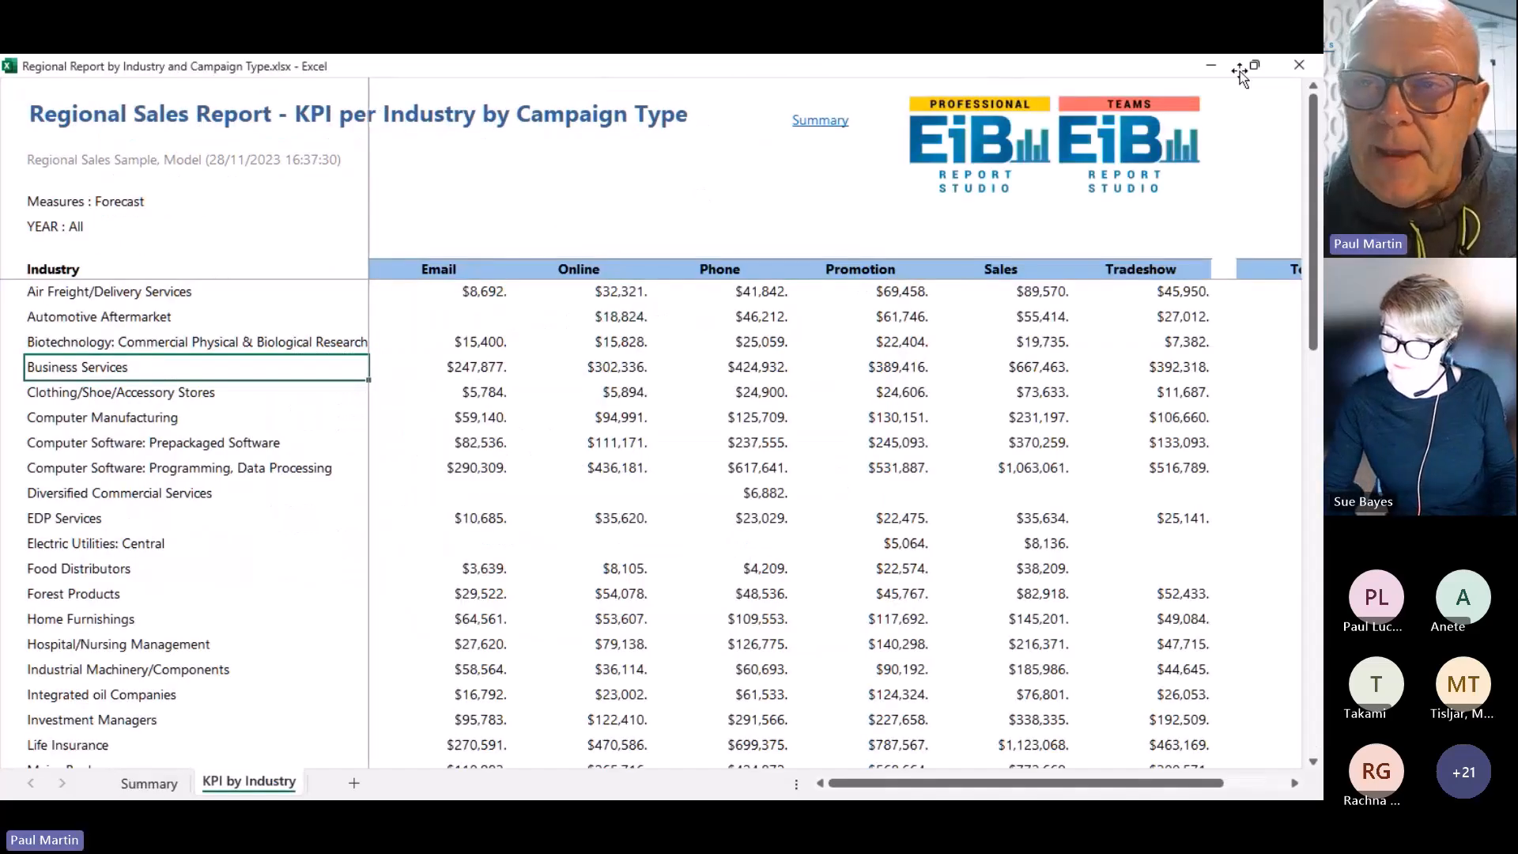
left_click(1305, 66)
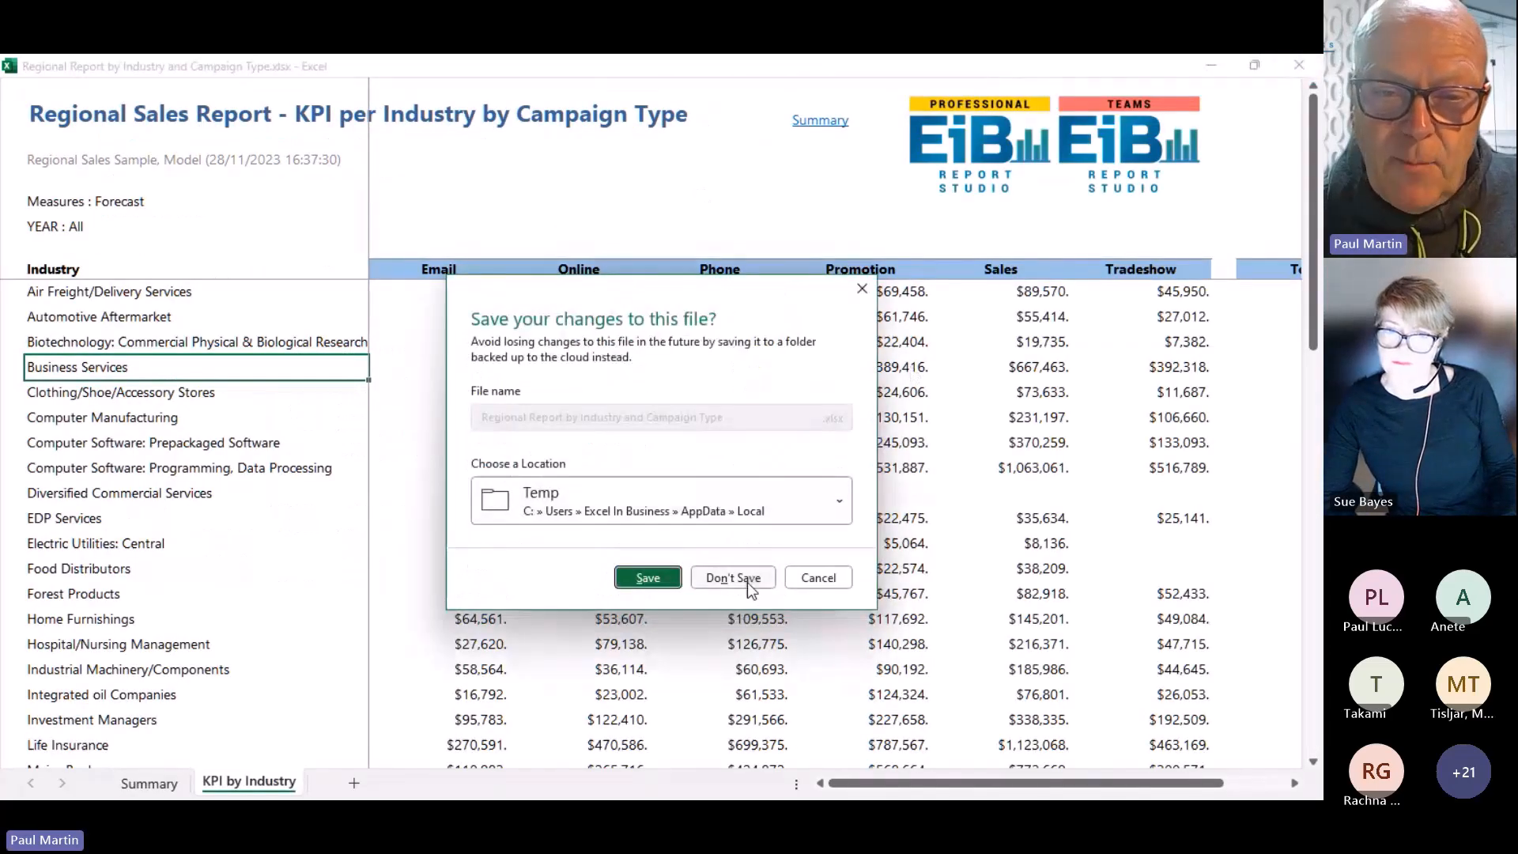
left_click(745, 580)
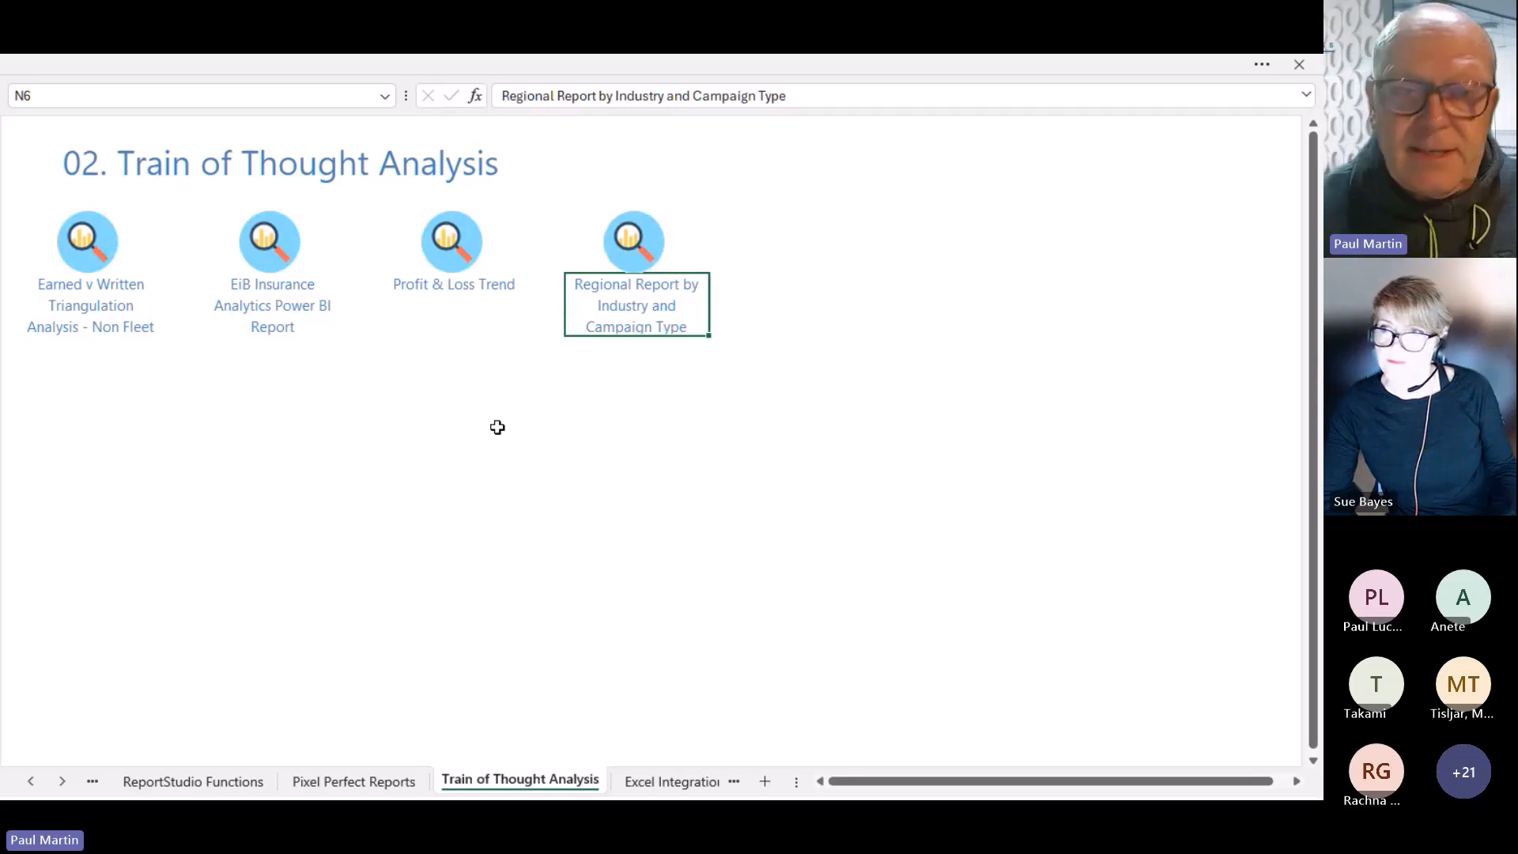
From ReportStudio Functions, go to 05. Report Distribution and open Sales and Marketing Sample - Report
left_click(284, 164)
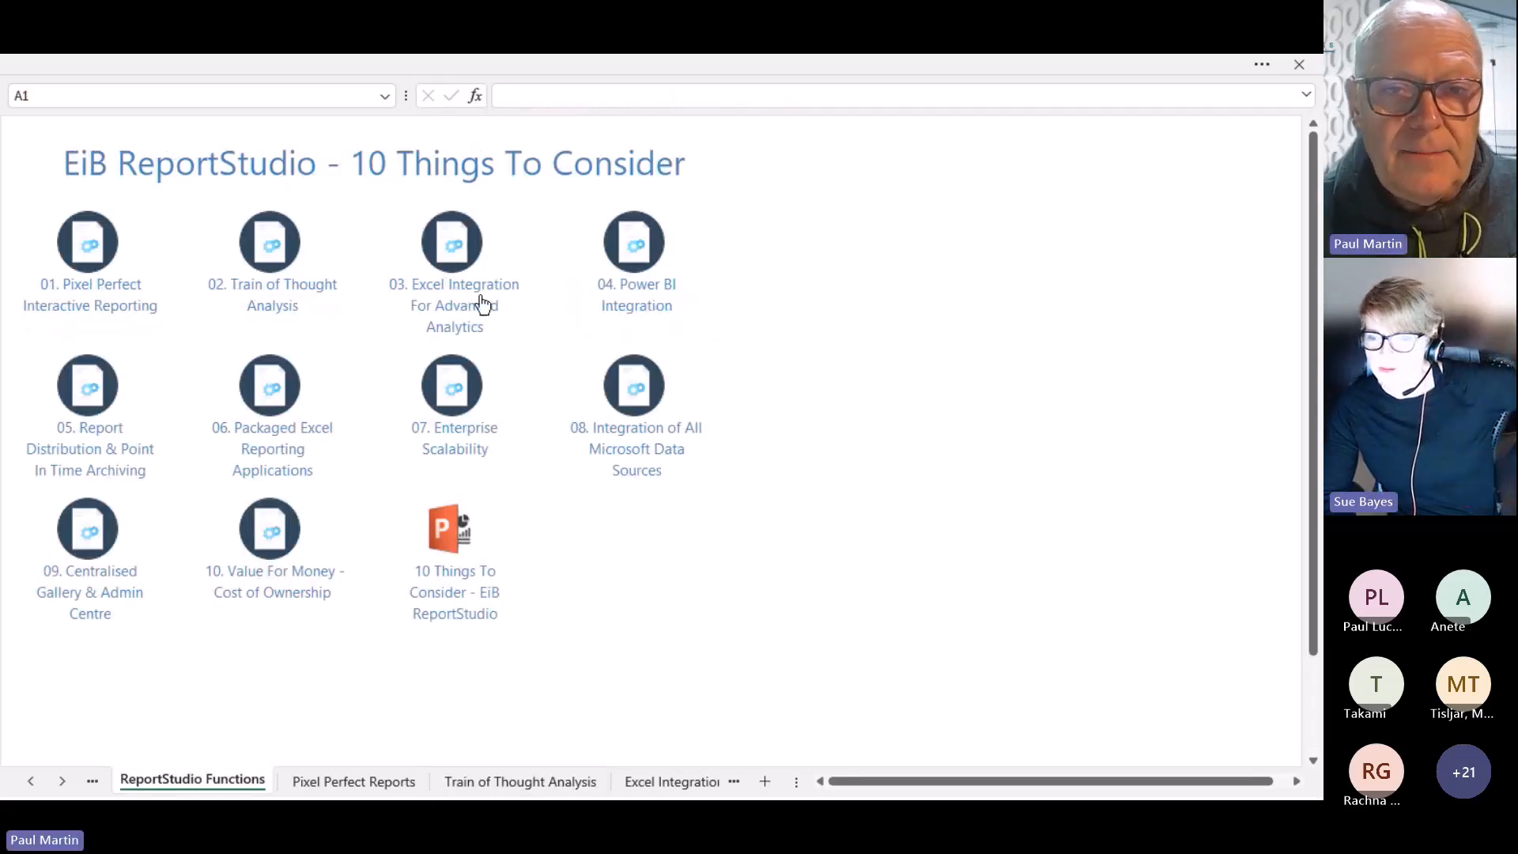
left_click(97, 466)
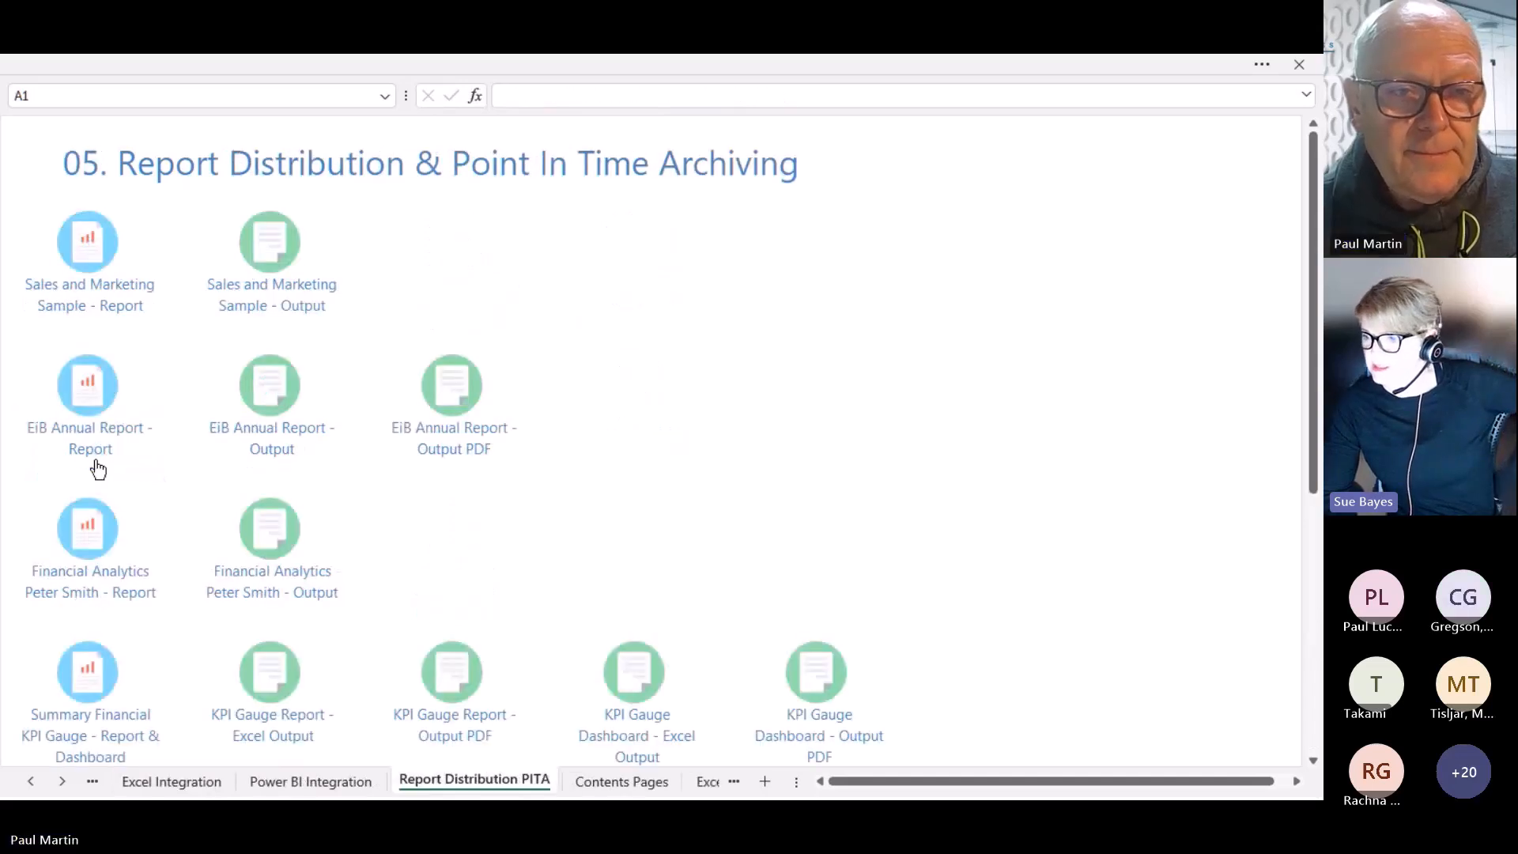
left_click(95, 304)
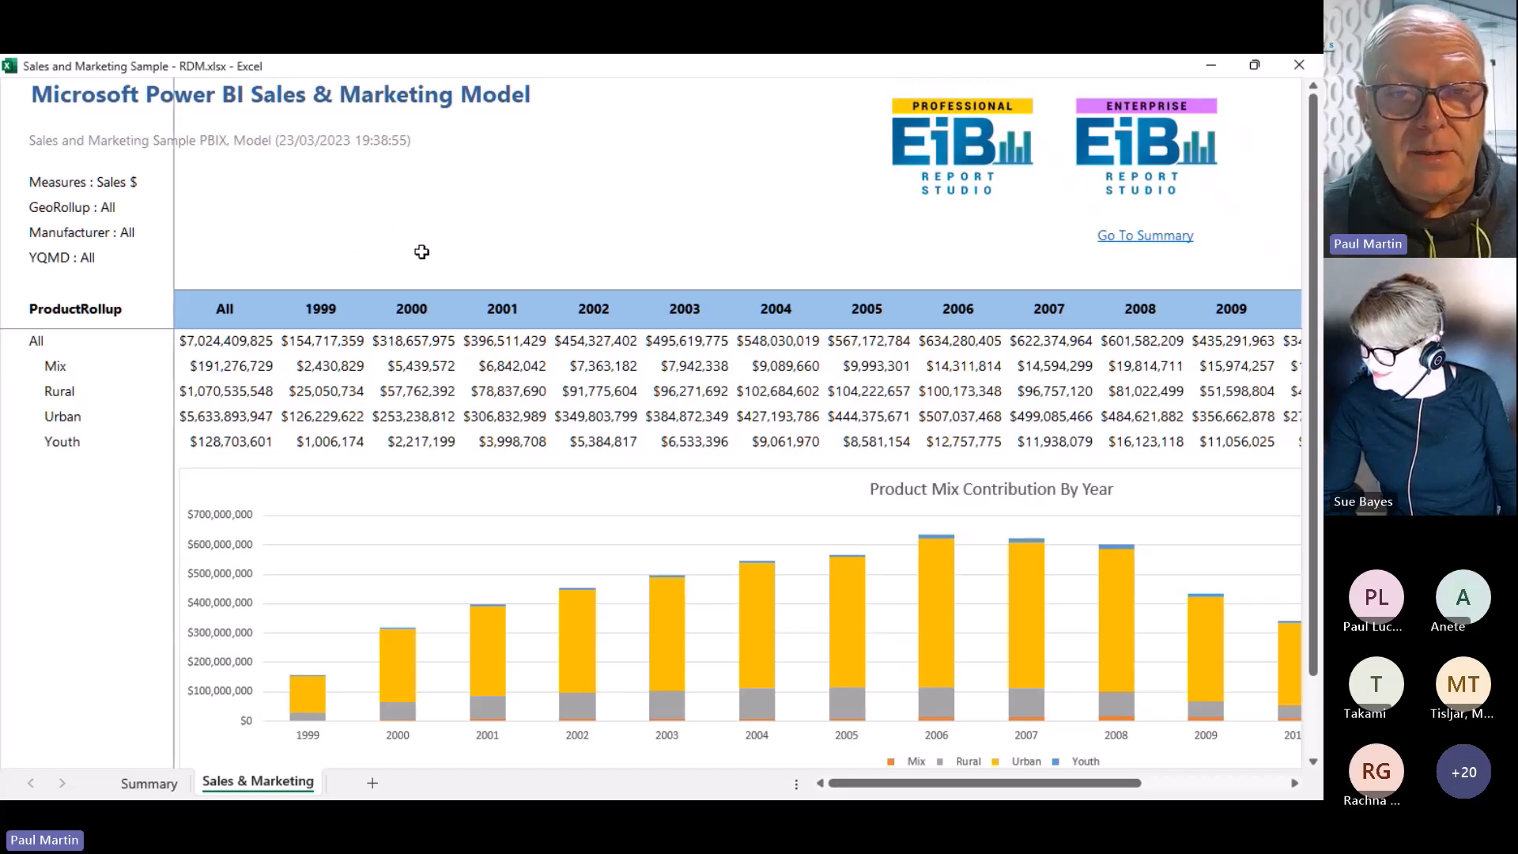
Exit full-screen and open Choose Criteria on the EiB Distribution tab to see the Sales $ and Total Units measures
key("Escape")
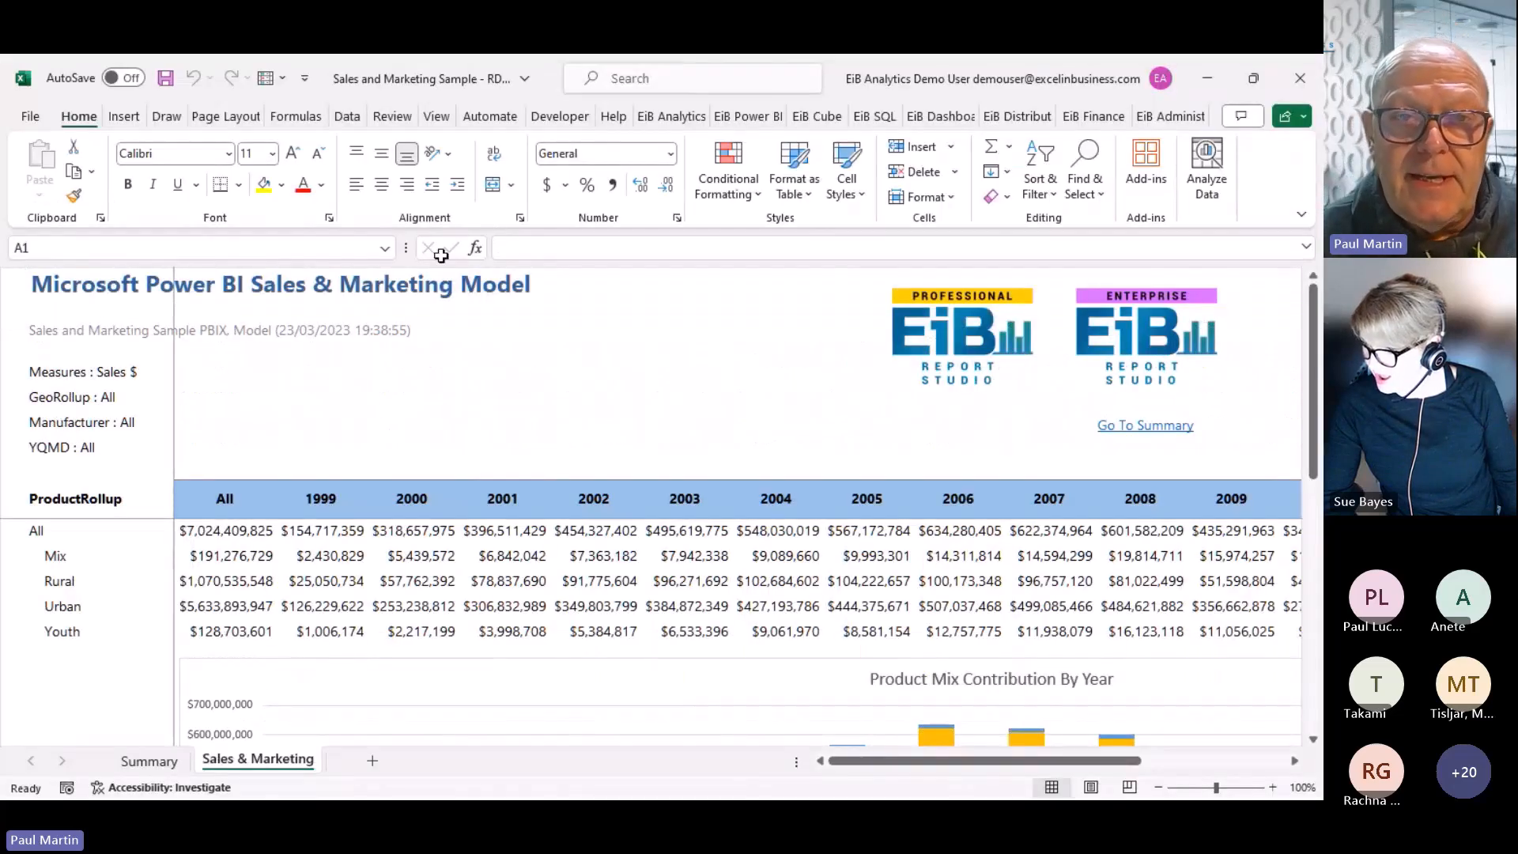
left_click(1015, 117)
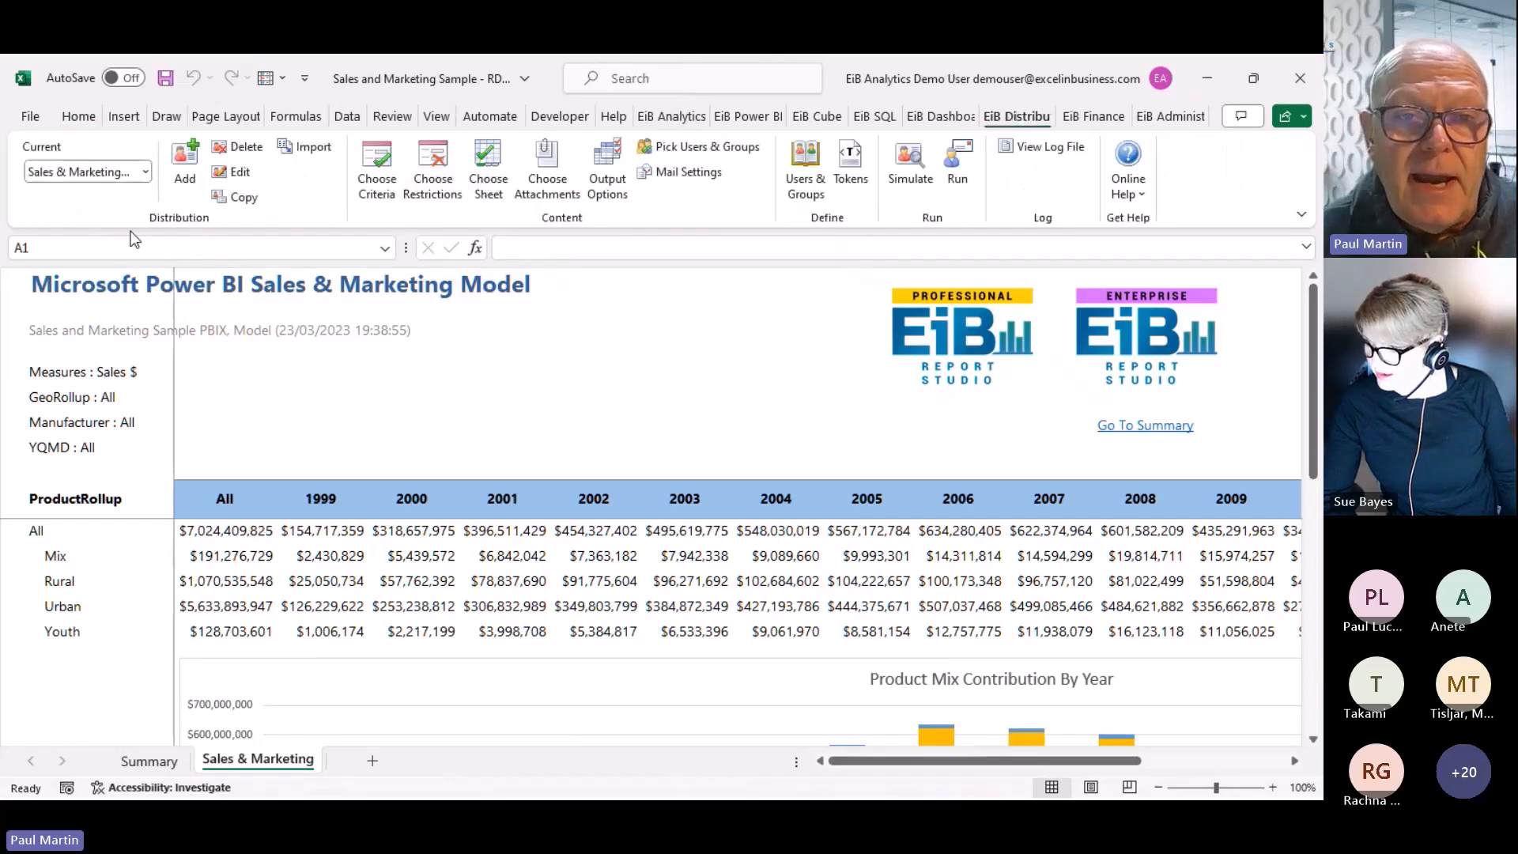
left_click(382, 185)
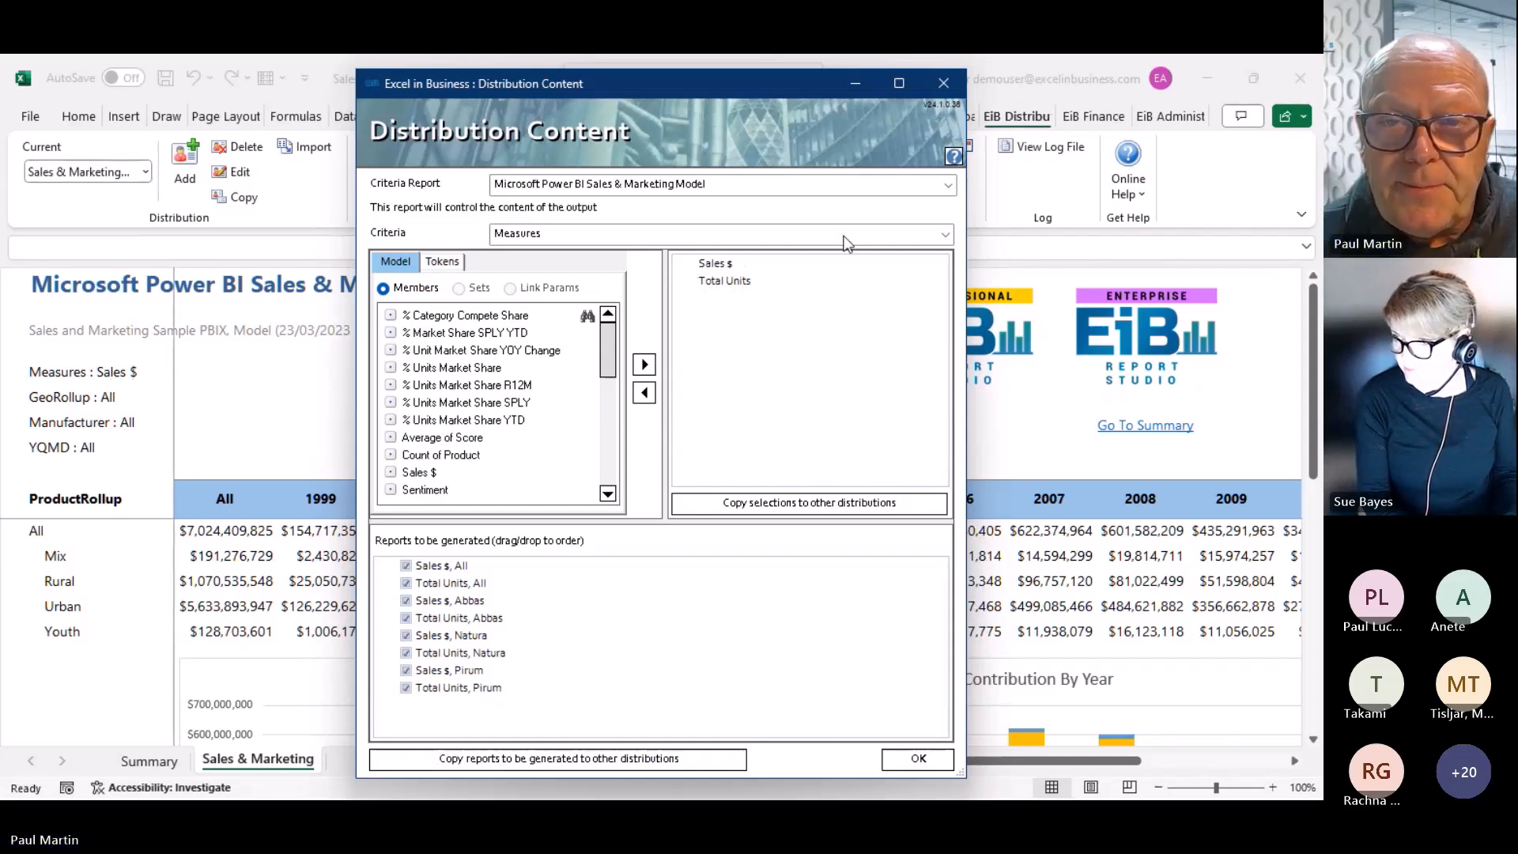
Review the Manufacturer criteria members, confirm Distribution Content, and open the Output Options dialog
left_click(944, 234)
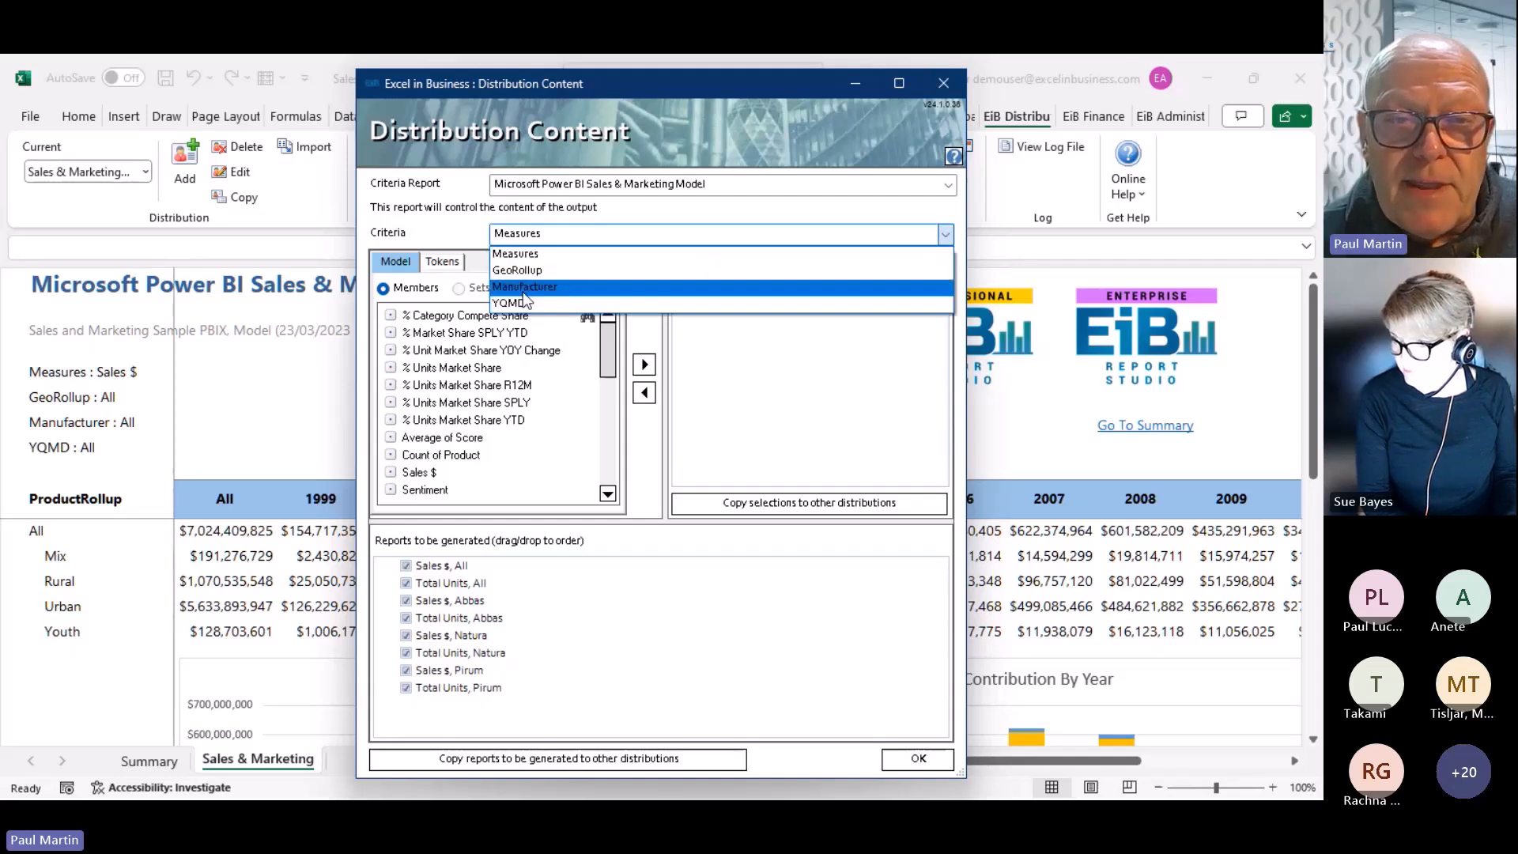
left_click(523, 287)
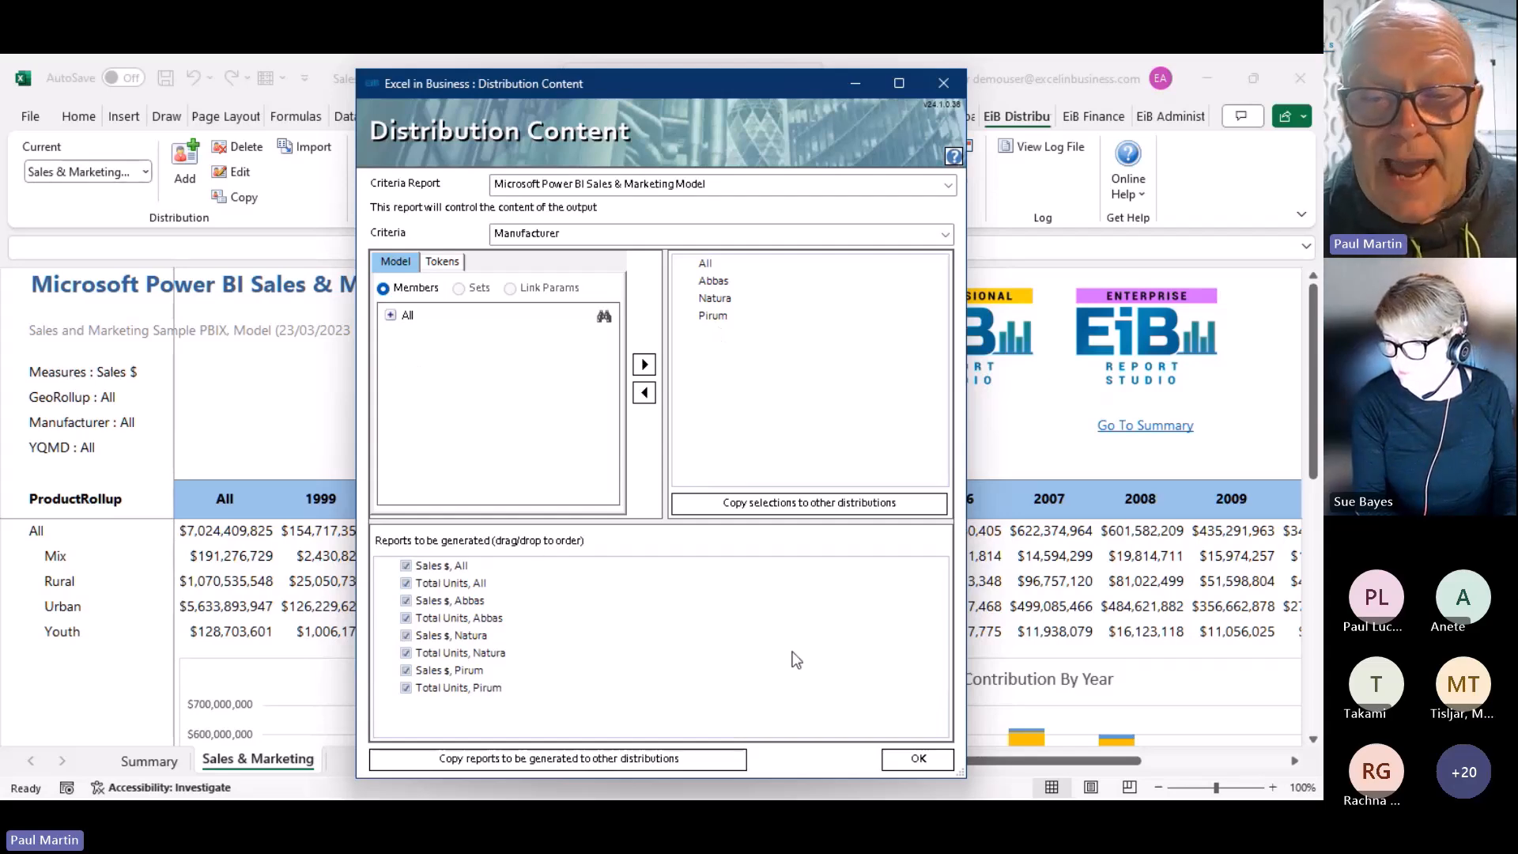
left_click(897, 759)
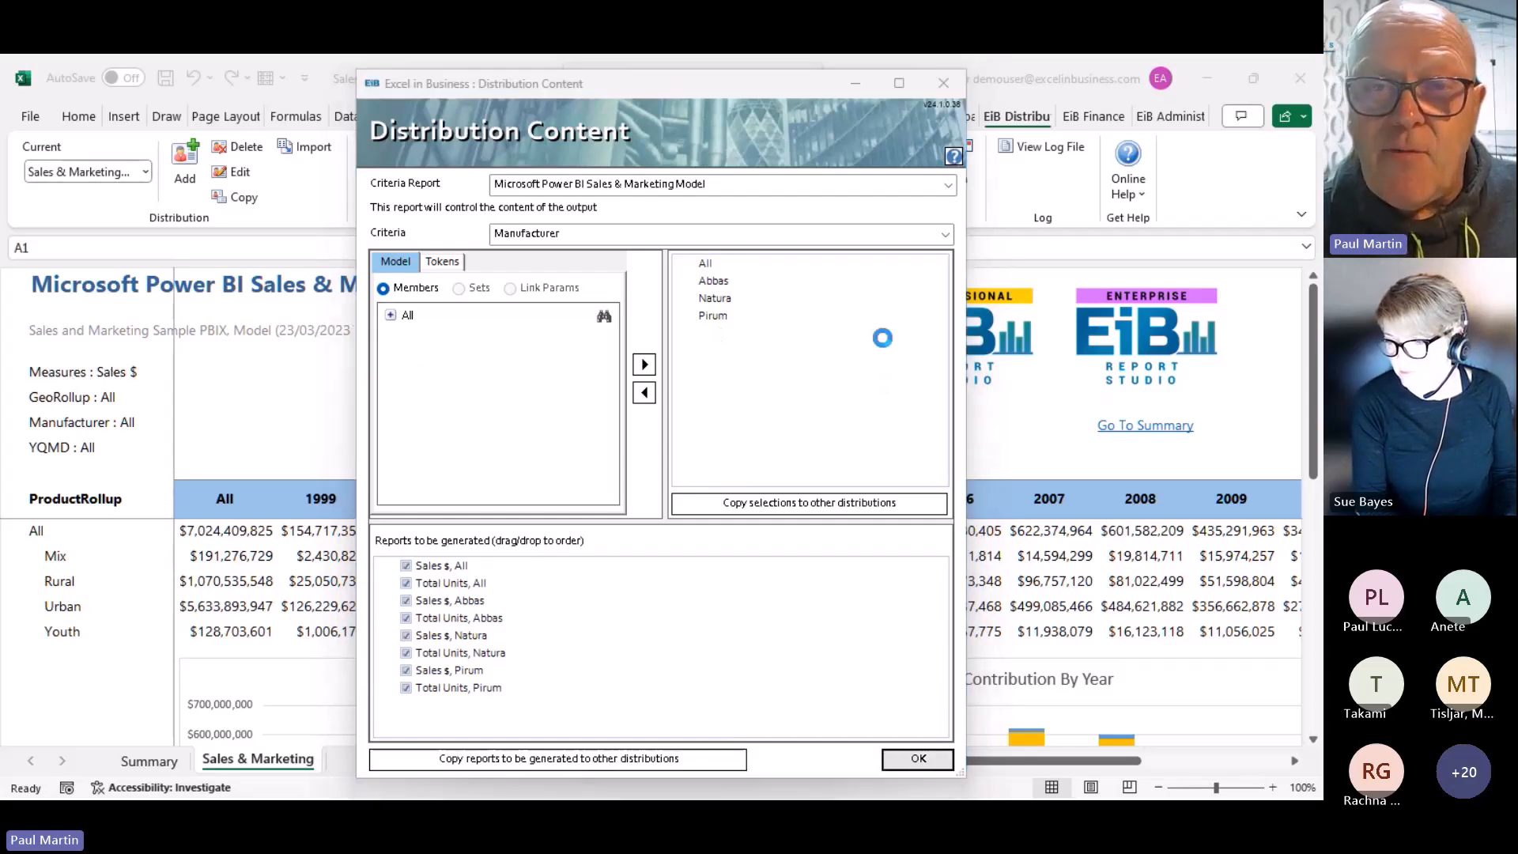
left_click(606, 168)
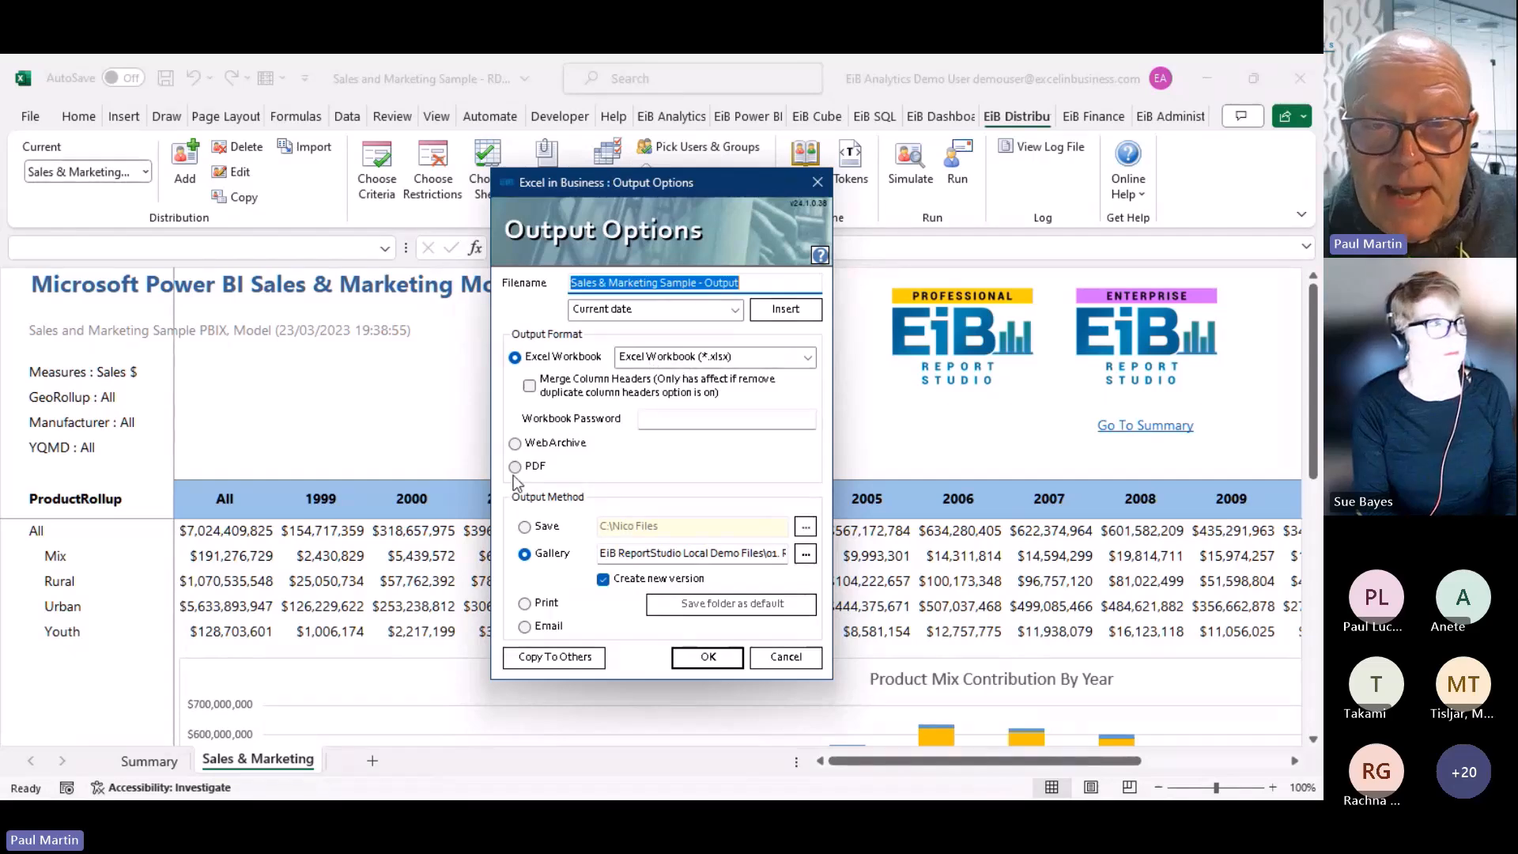
Run the Sales & Marketing Sample - Output distribution without viewing the log, then close the workbook unsaved
left_click(785, 656)
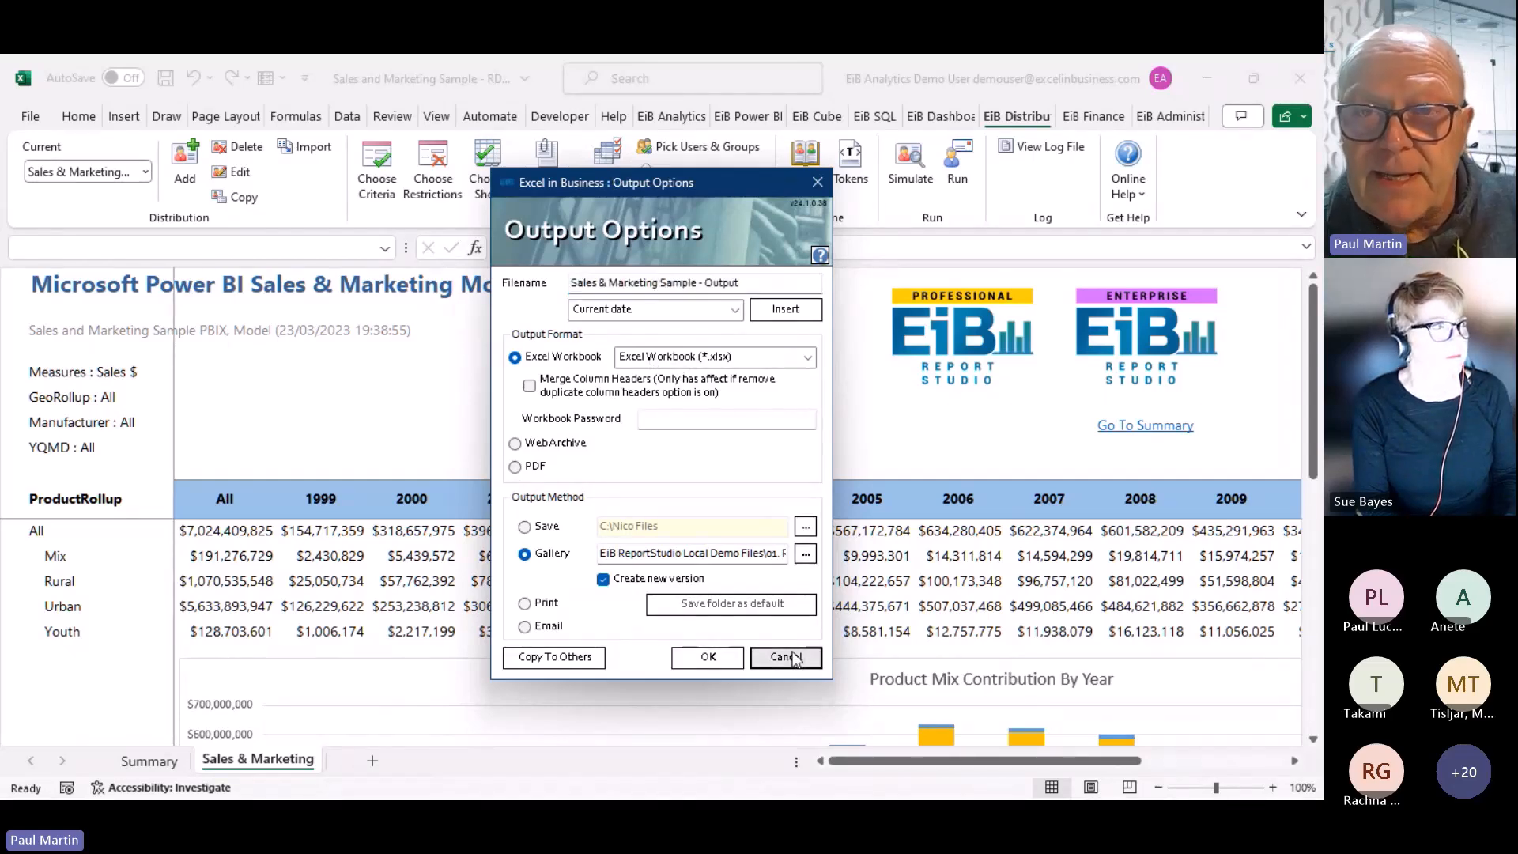
left_click(970, 180)
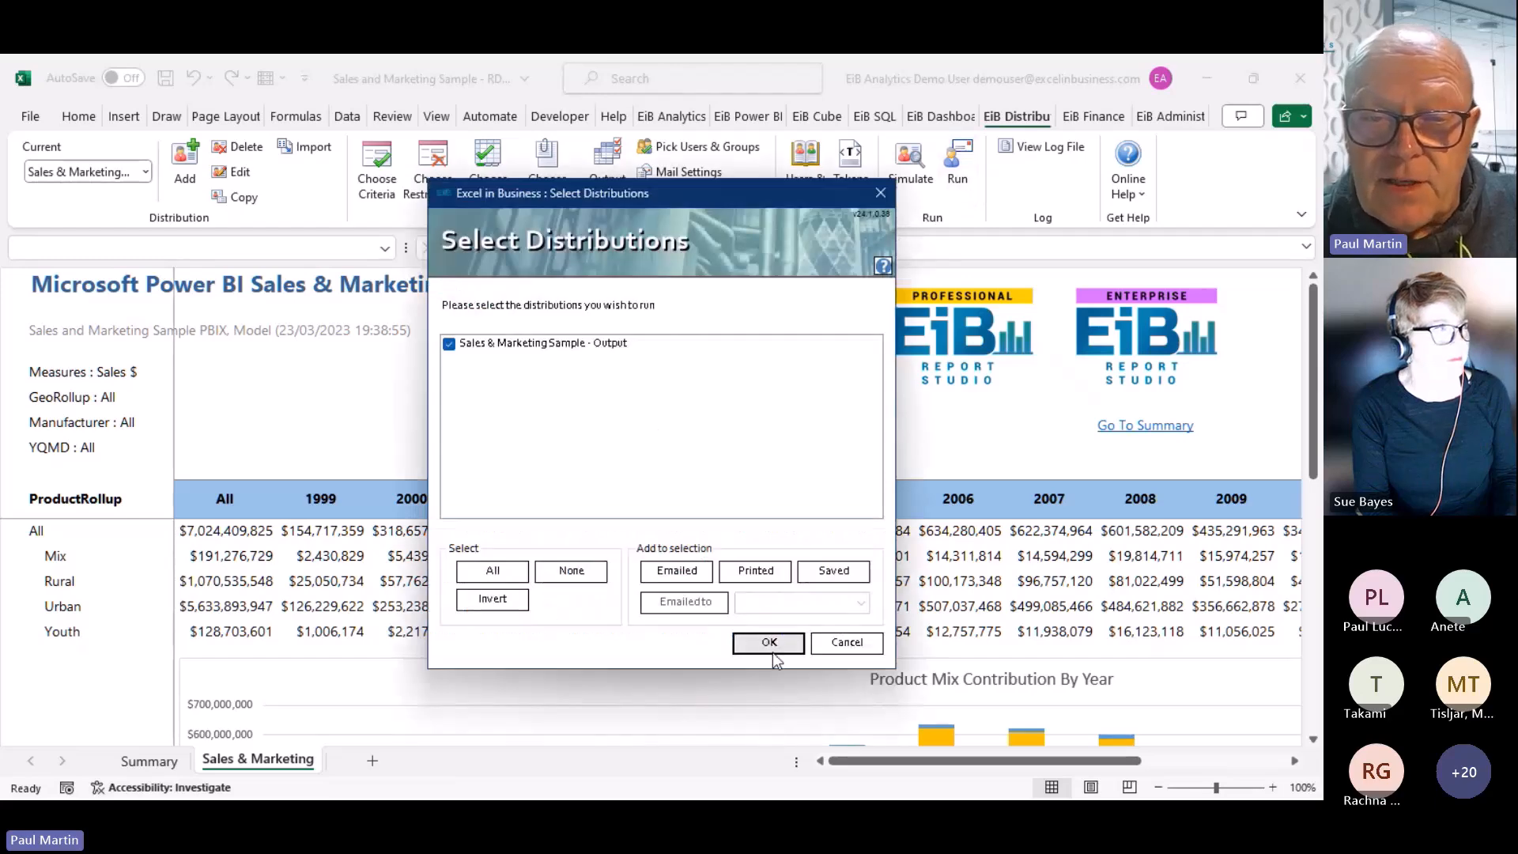
left_click(770, 646)
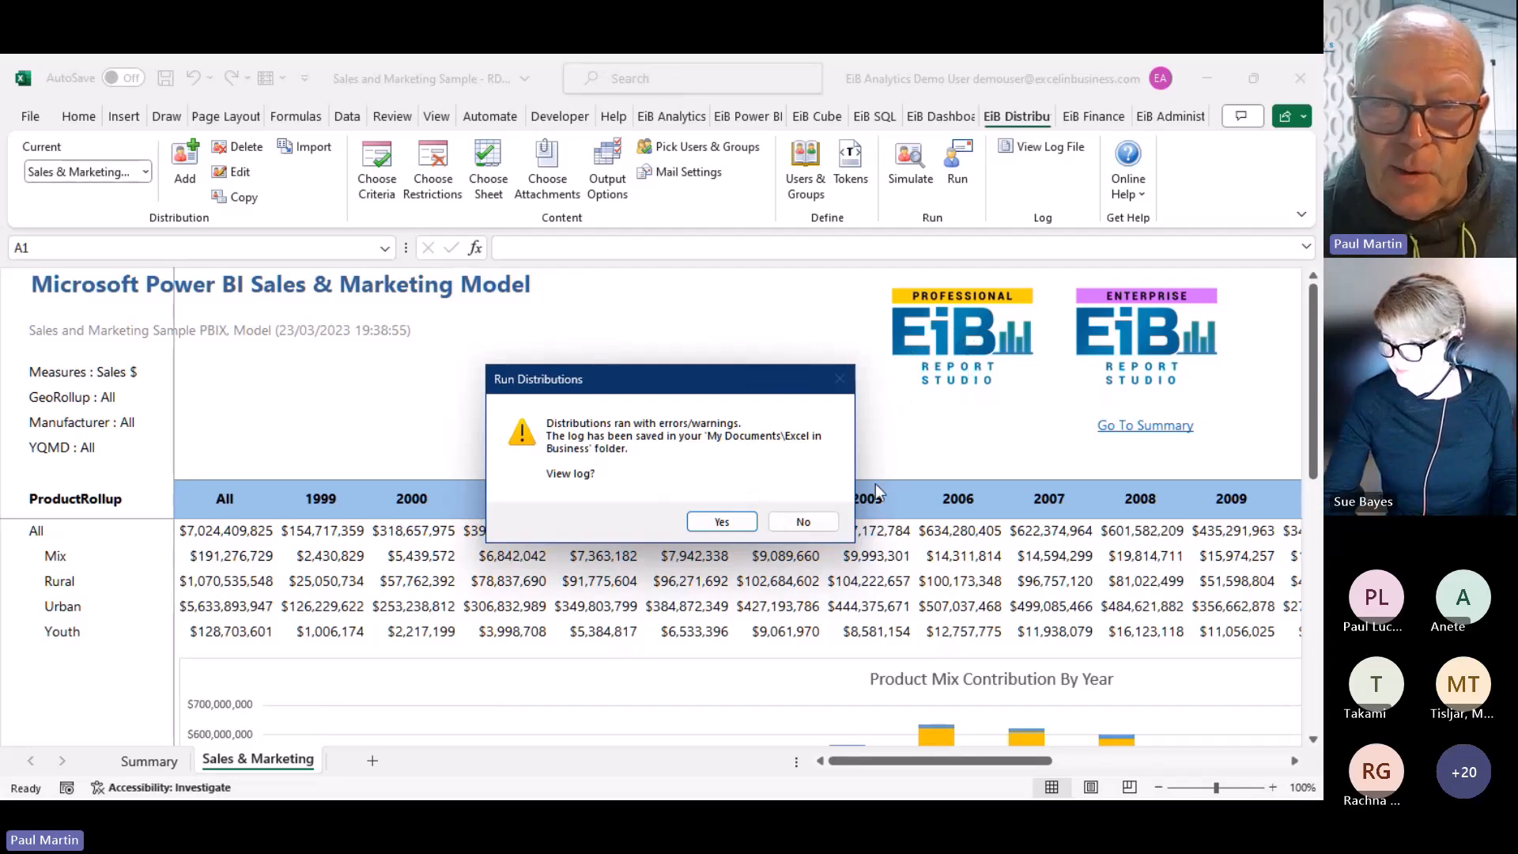
left_click(795, 525)
left_click(1299, 78)
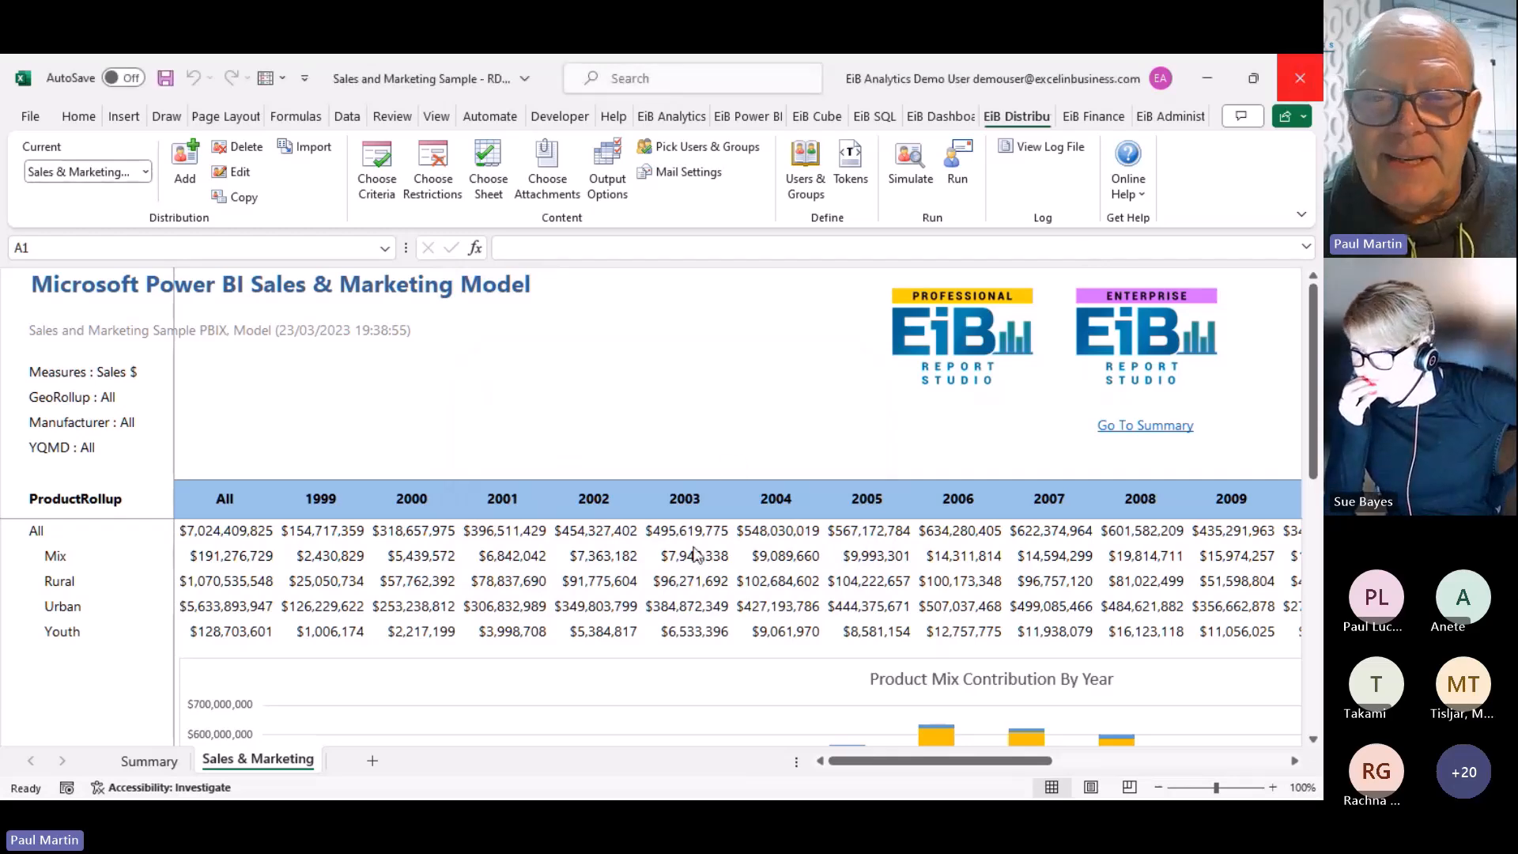
left_click(709, 581)
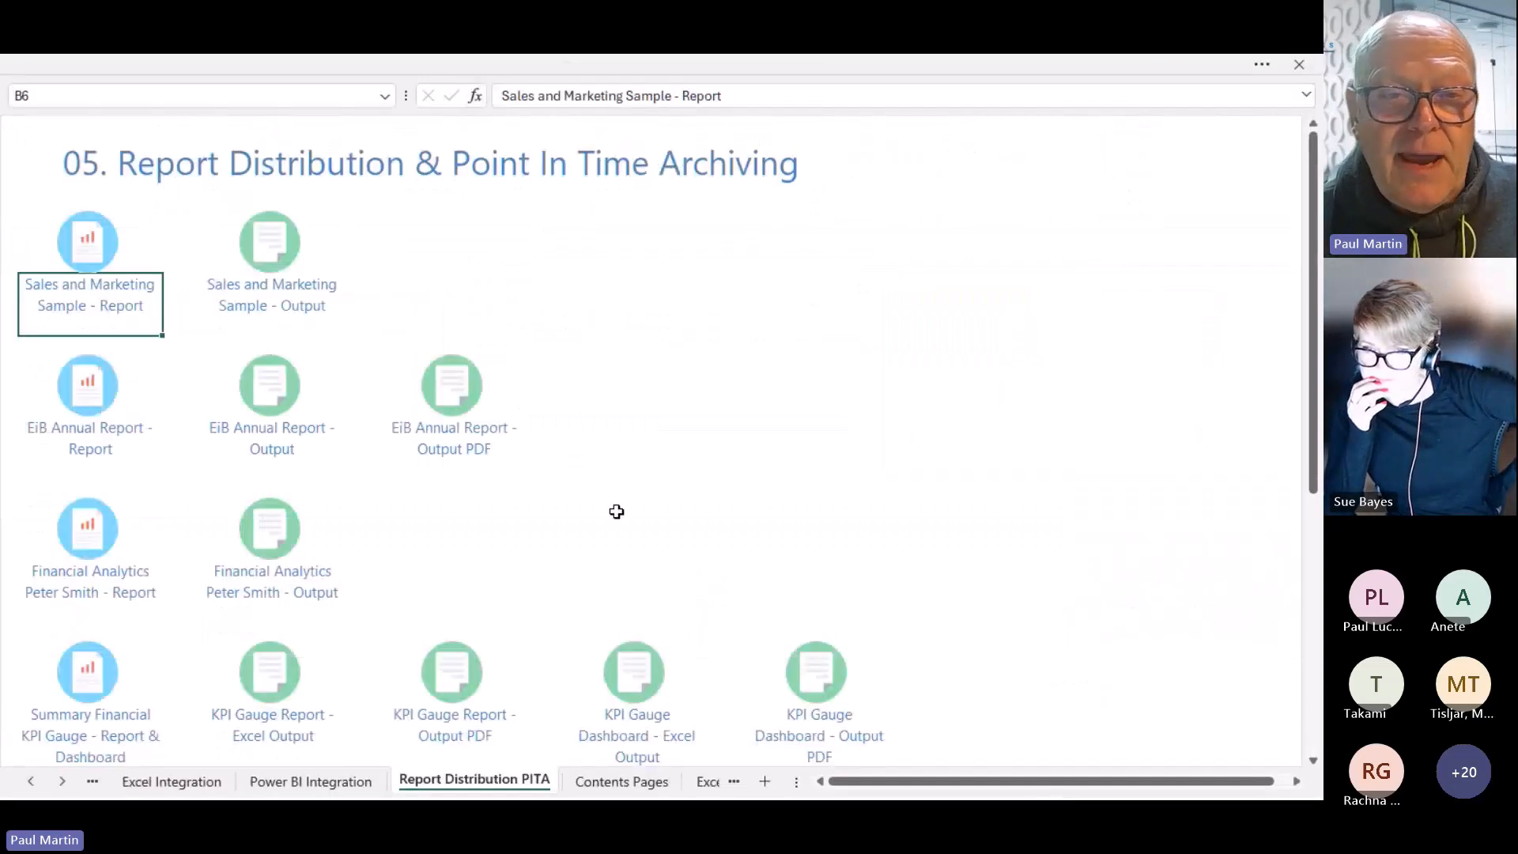
Open the Sales and Marketing Sample - Output workbook, browse Reports 1–4 and 6, then close it
left_click(289, 315)
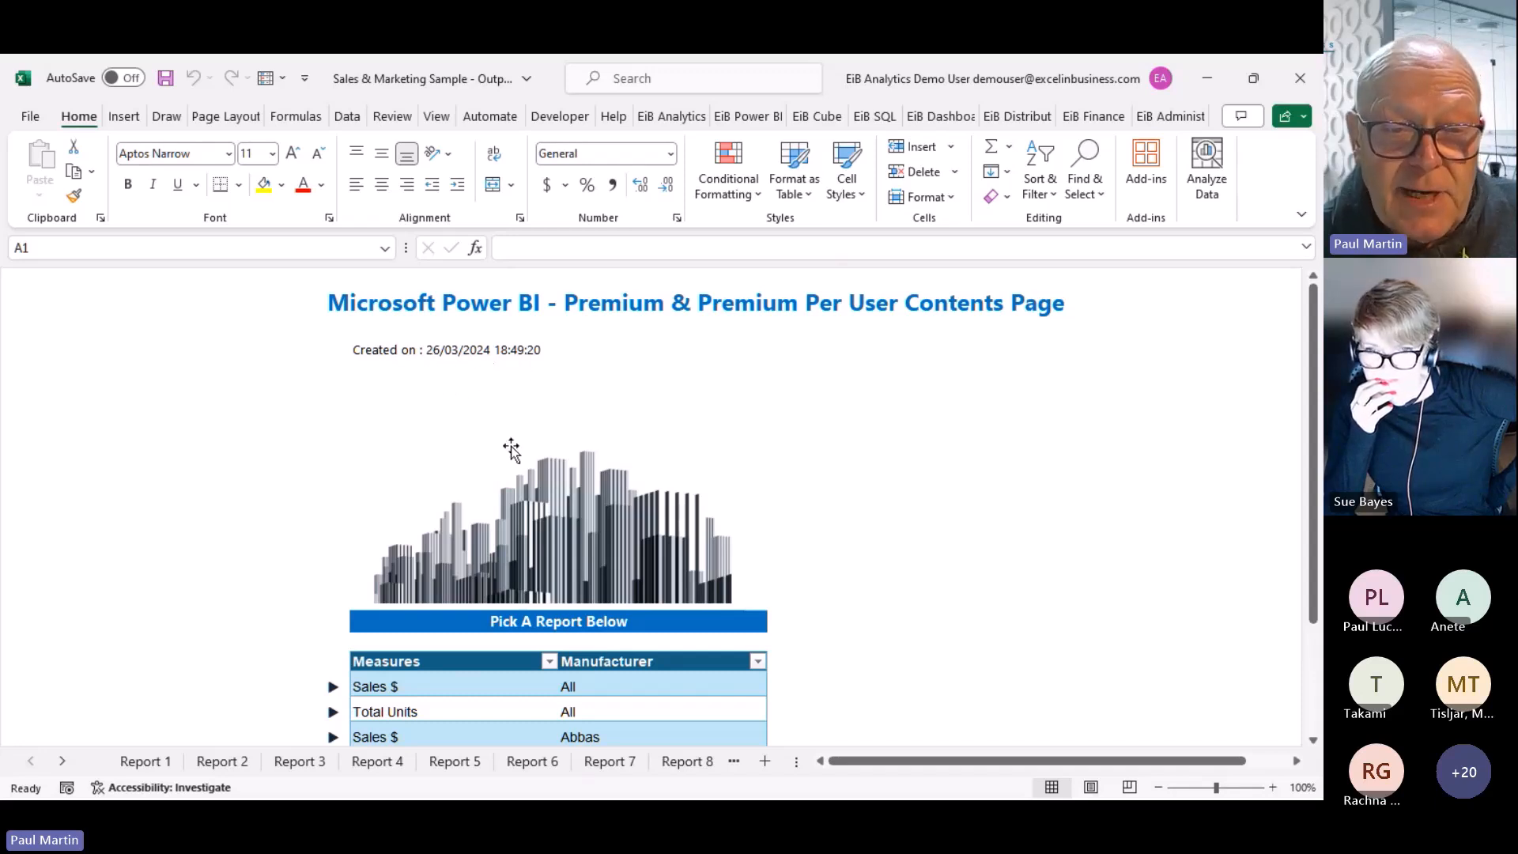
left_click(333, 692)
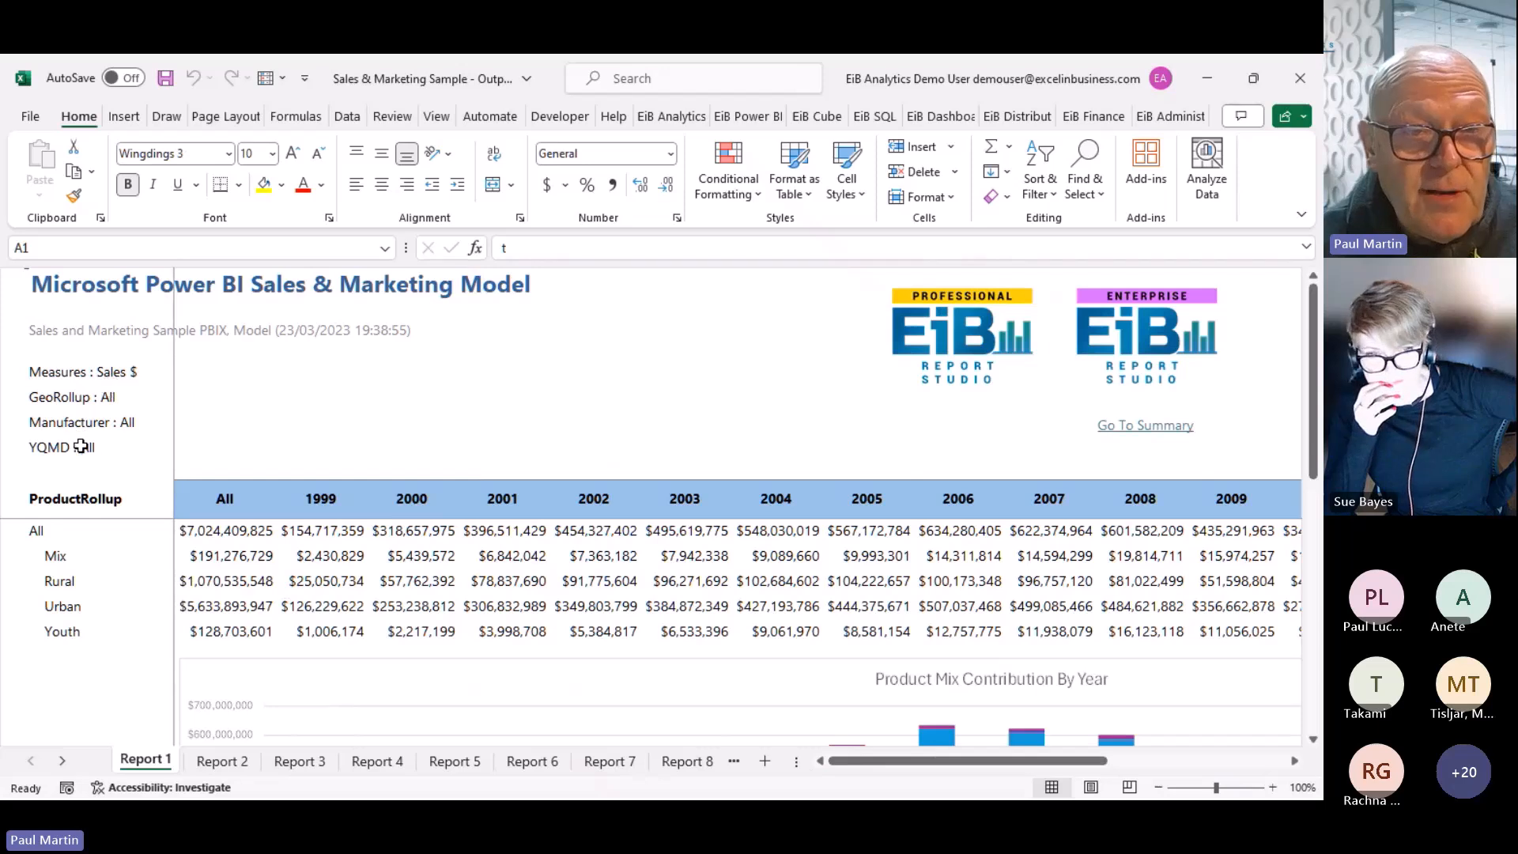
left_click(222, 760)
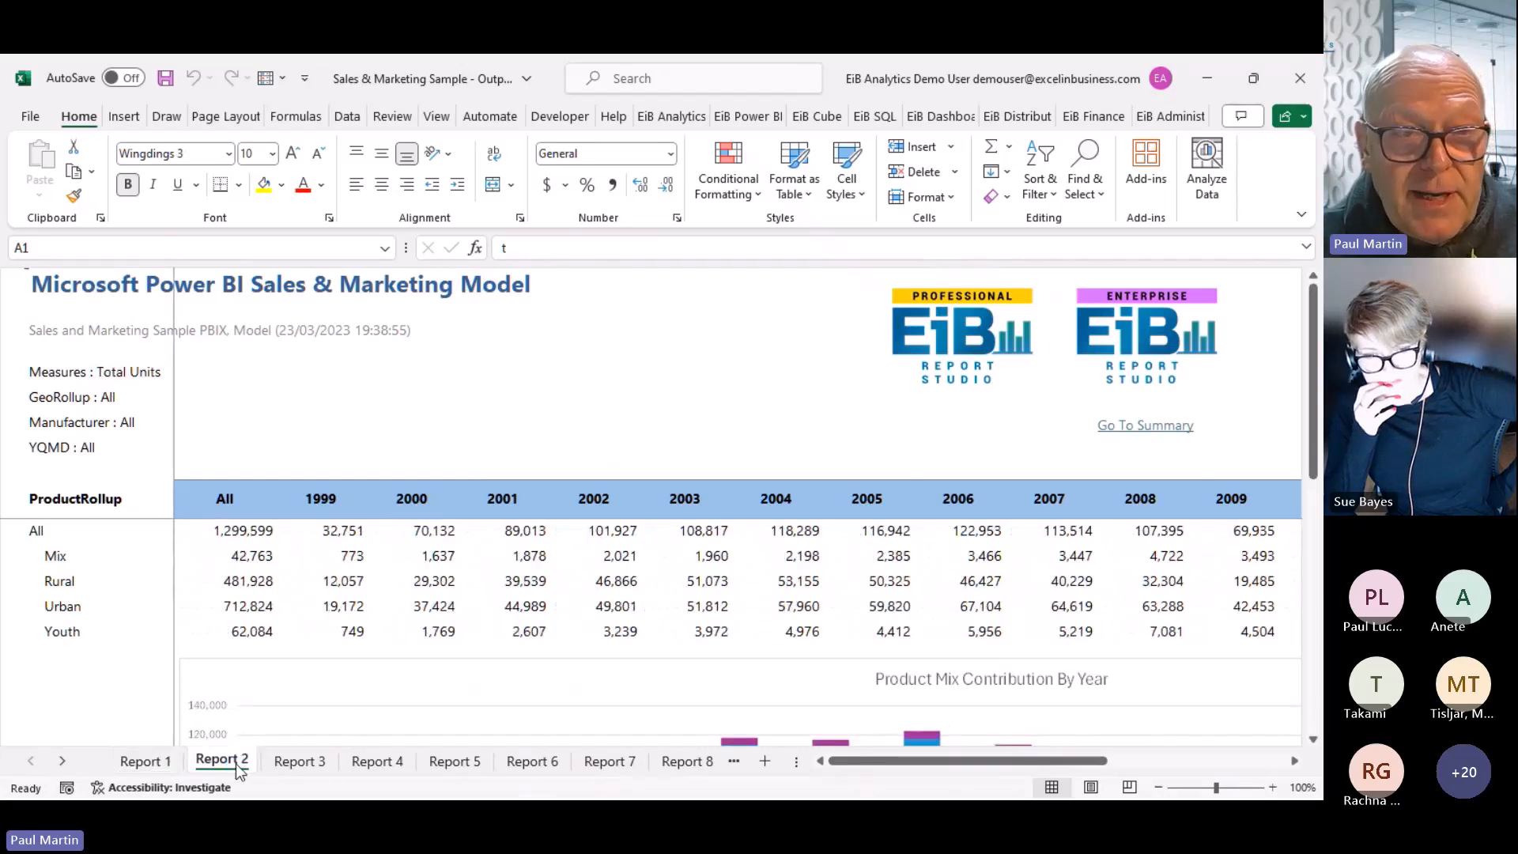
left_click(299, 761)
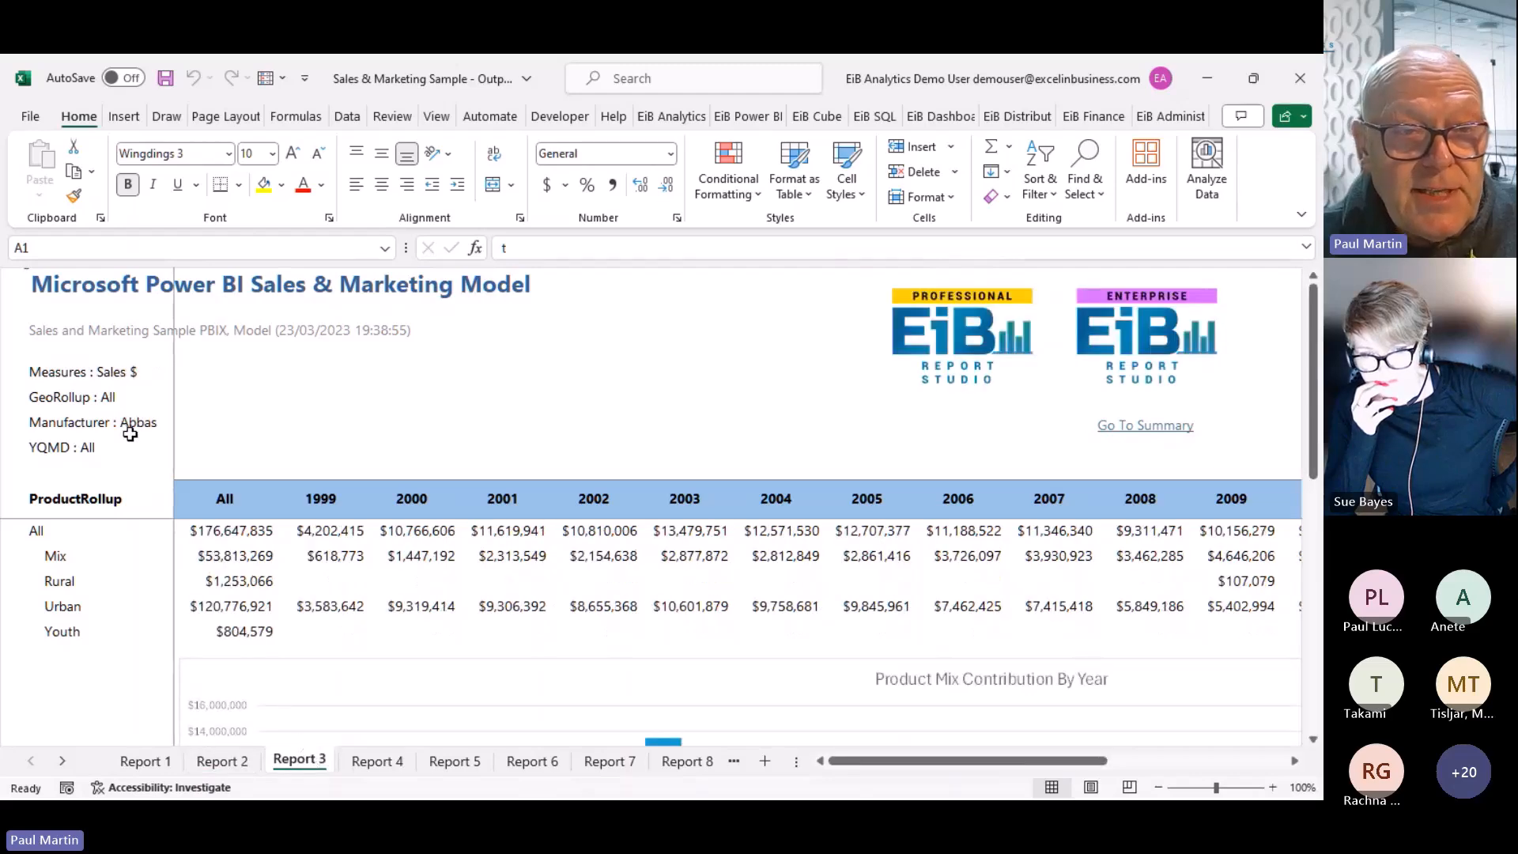
left_click(385, 763)
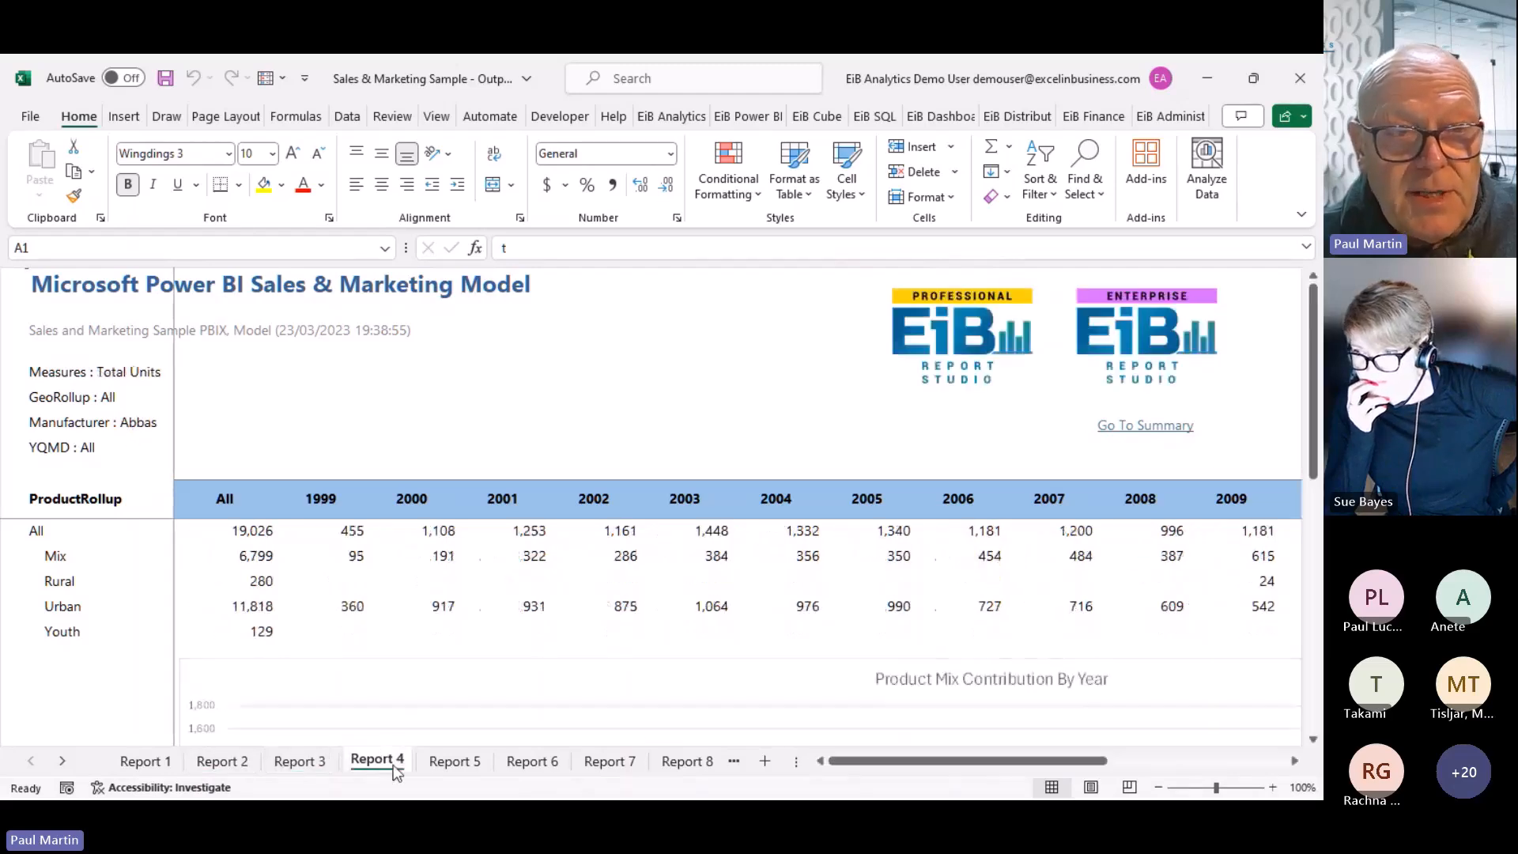
left_click(562, 770)
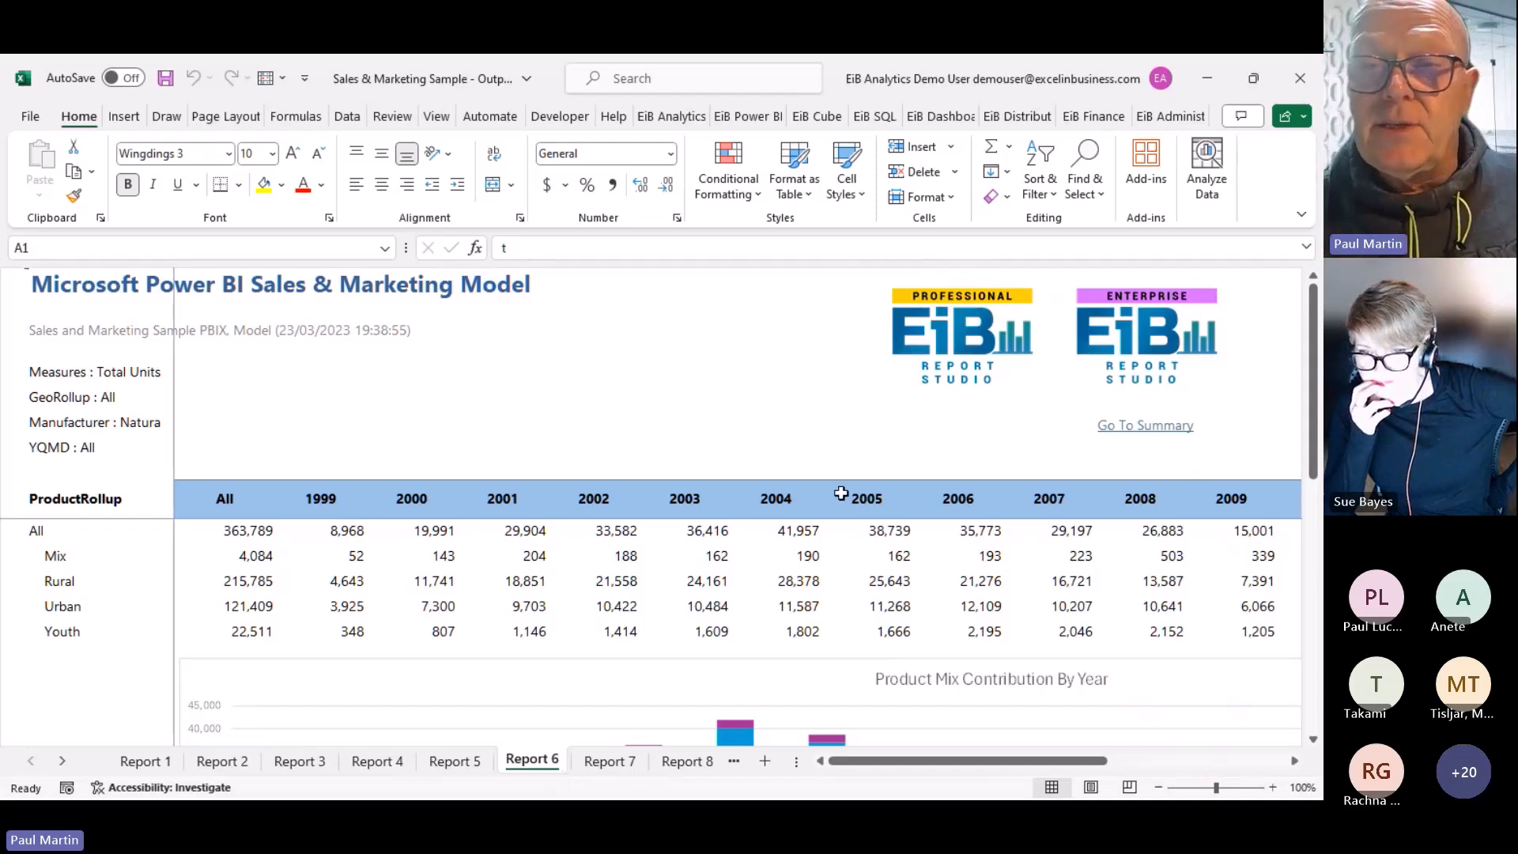
left_click(1304, 82)
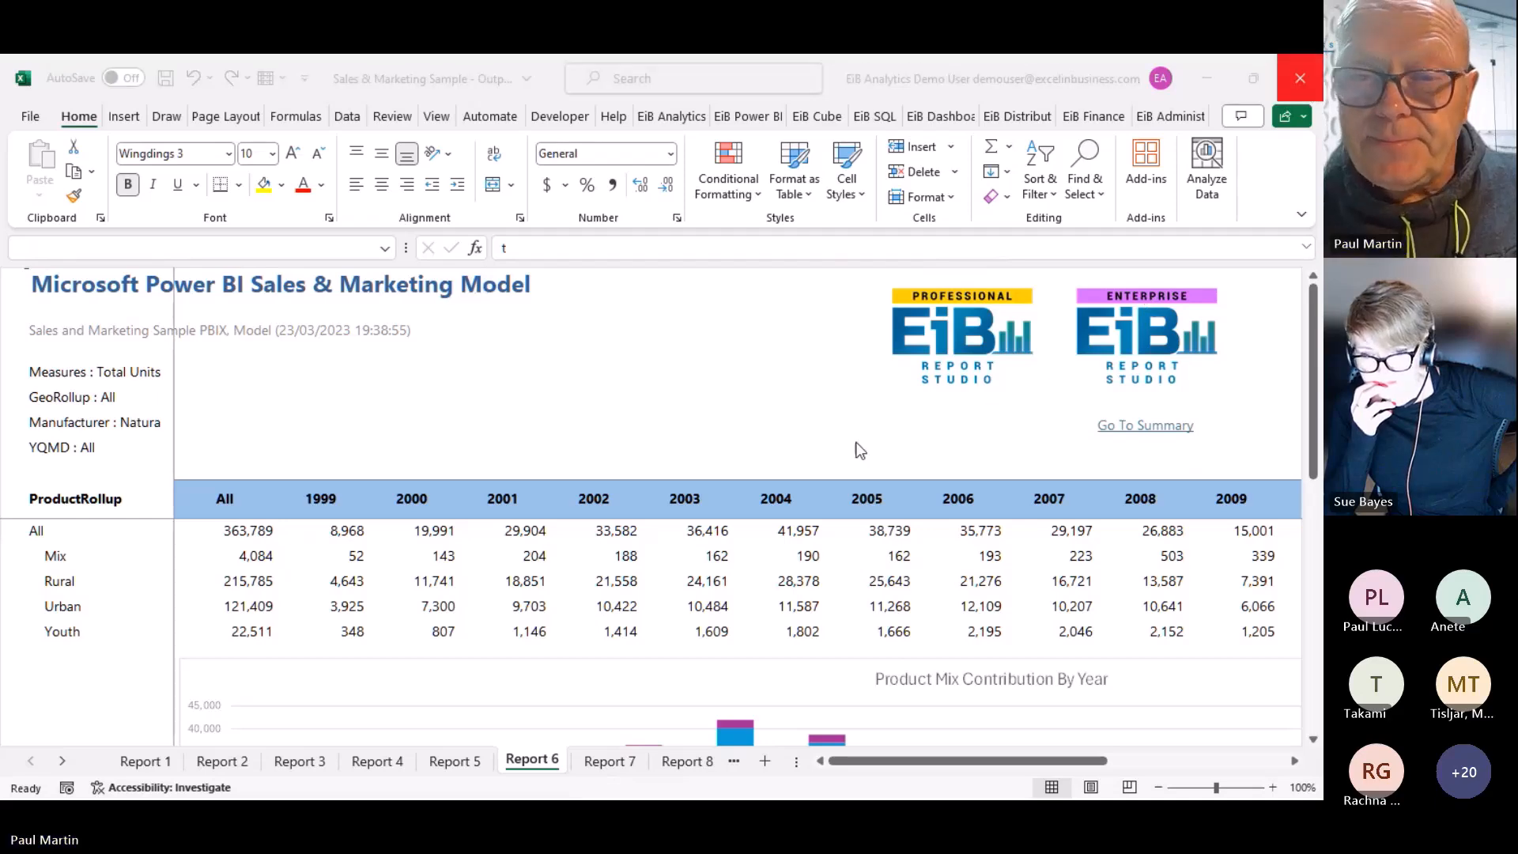
Discard the output workbook's changes, set the ribbon to Always show, and create blank workbook Book27
left_click(739, 580)
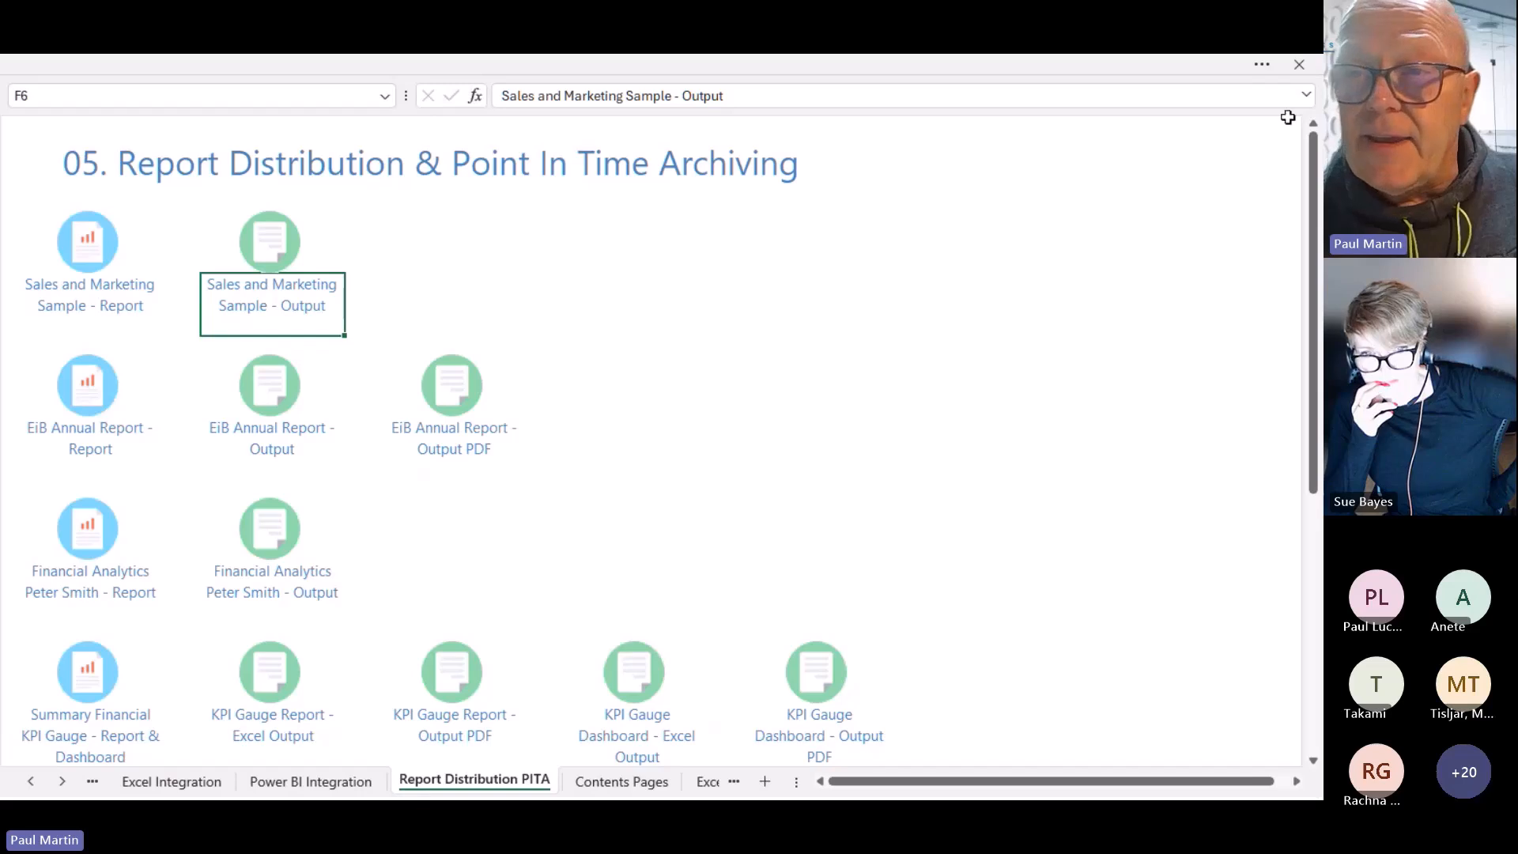
left_click(1309, 96)
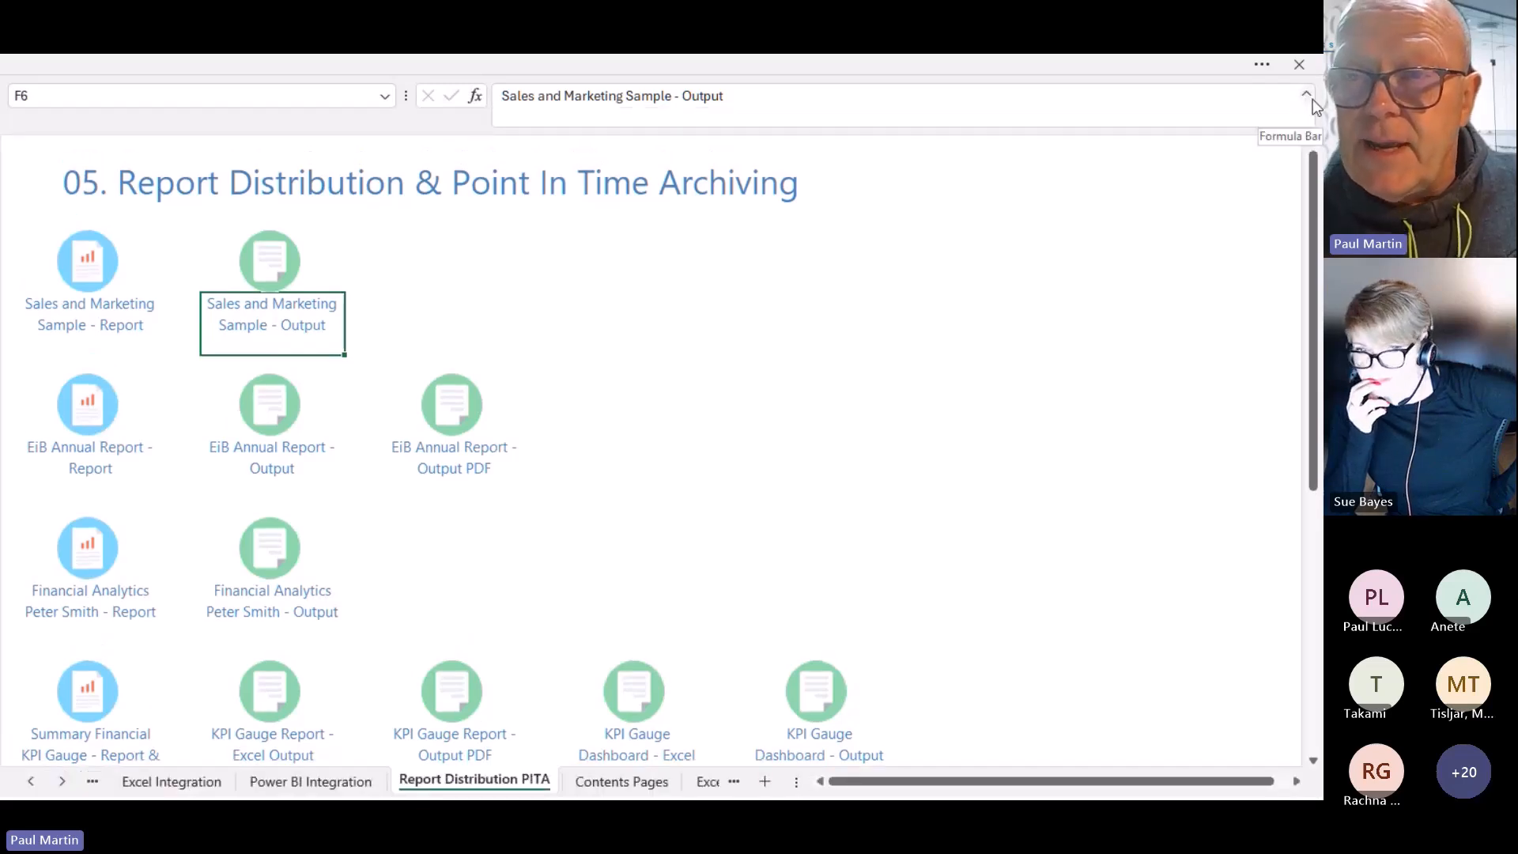
left_click(1265, 68)
left_click(1298, 214)
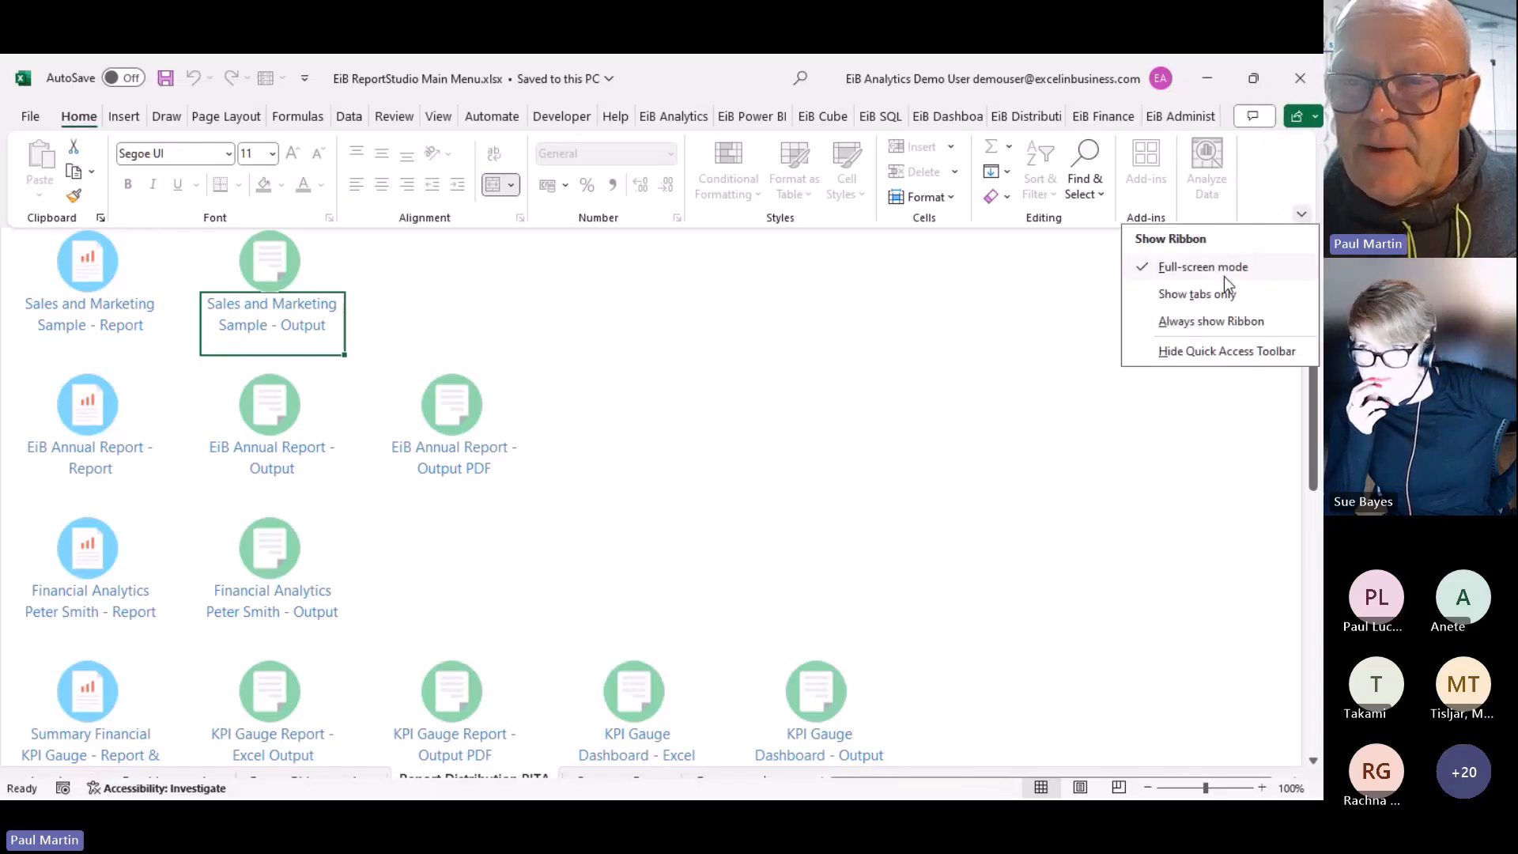
left_click(1210, 327)
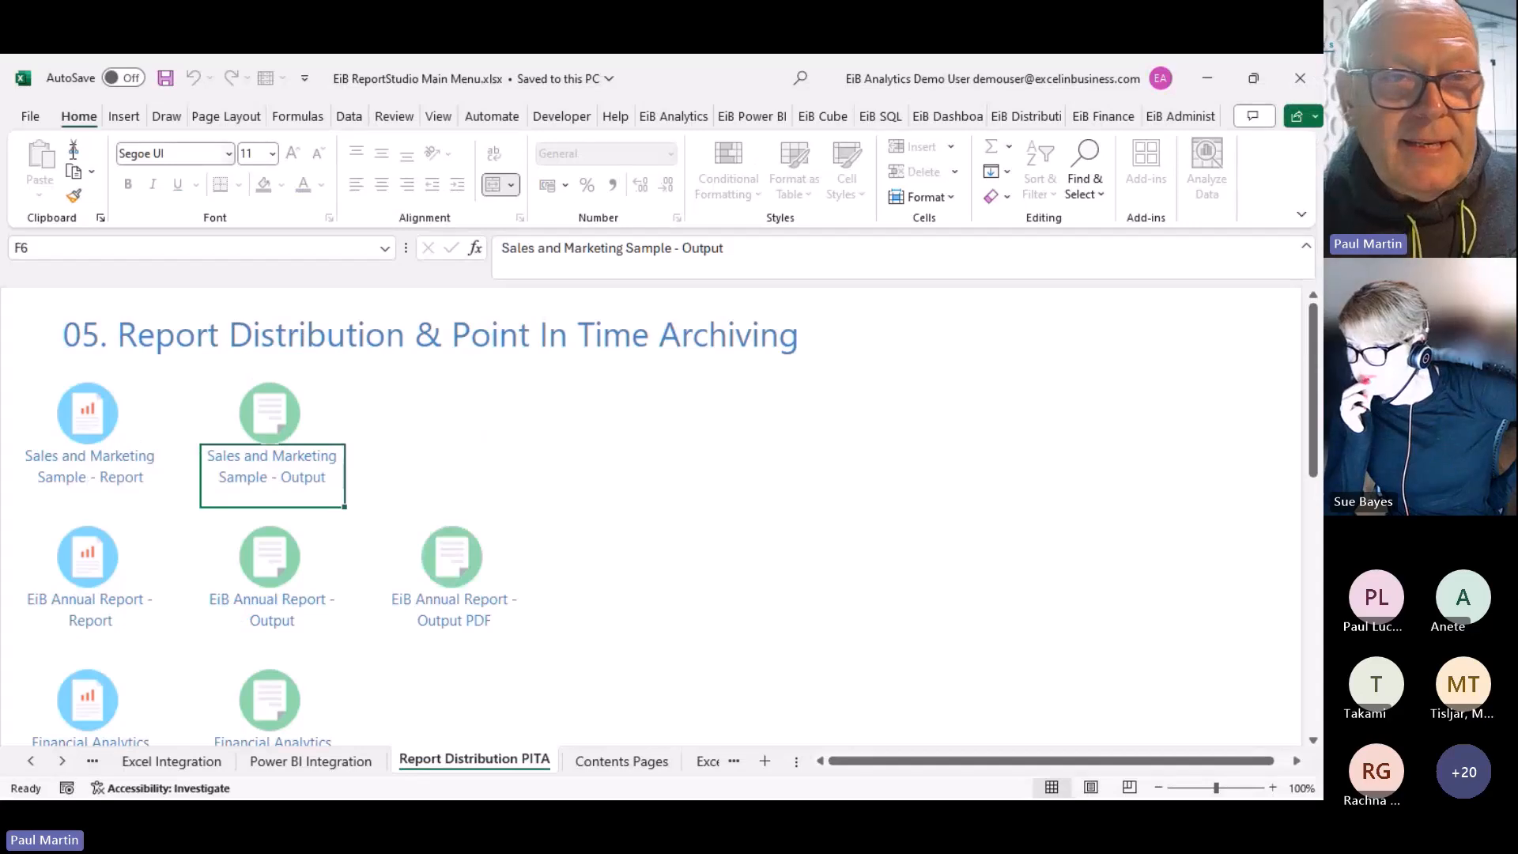
left_click(30, 116)
left_click(261, 270)
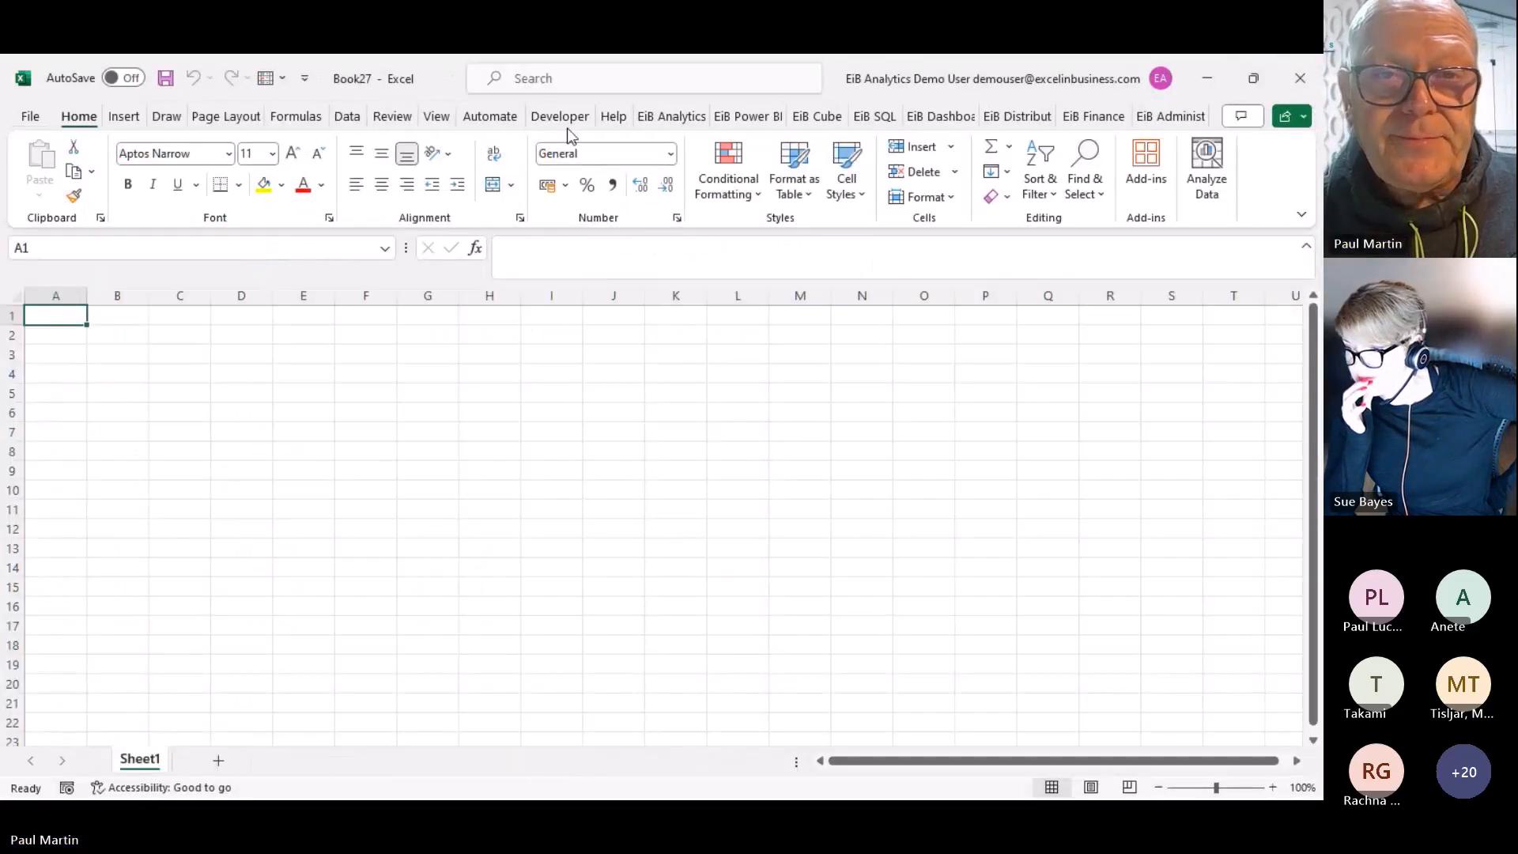
Build a new Power BI report from the Sales and Marketing Sample PBIX model, showing Count of Product 2,412
left_click(723, 116)
left_click(52, 181)
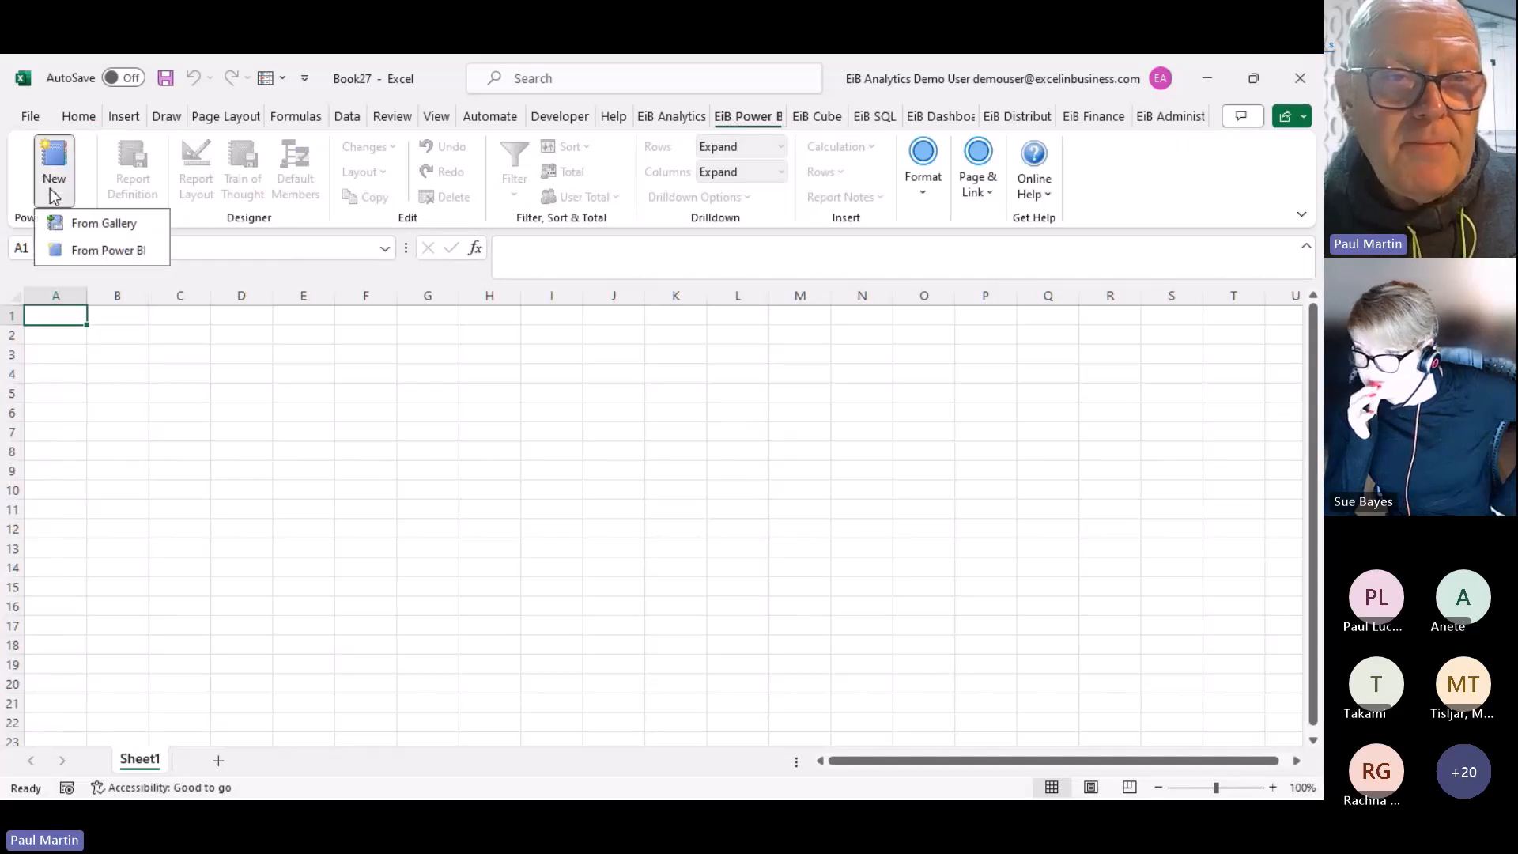
left_click(75, 251)
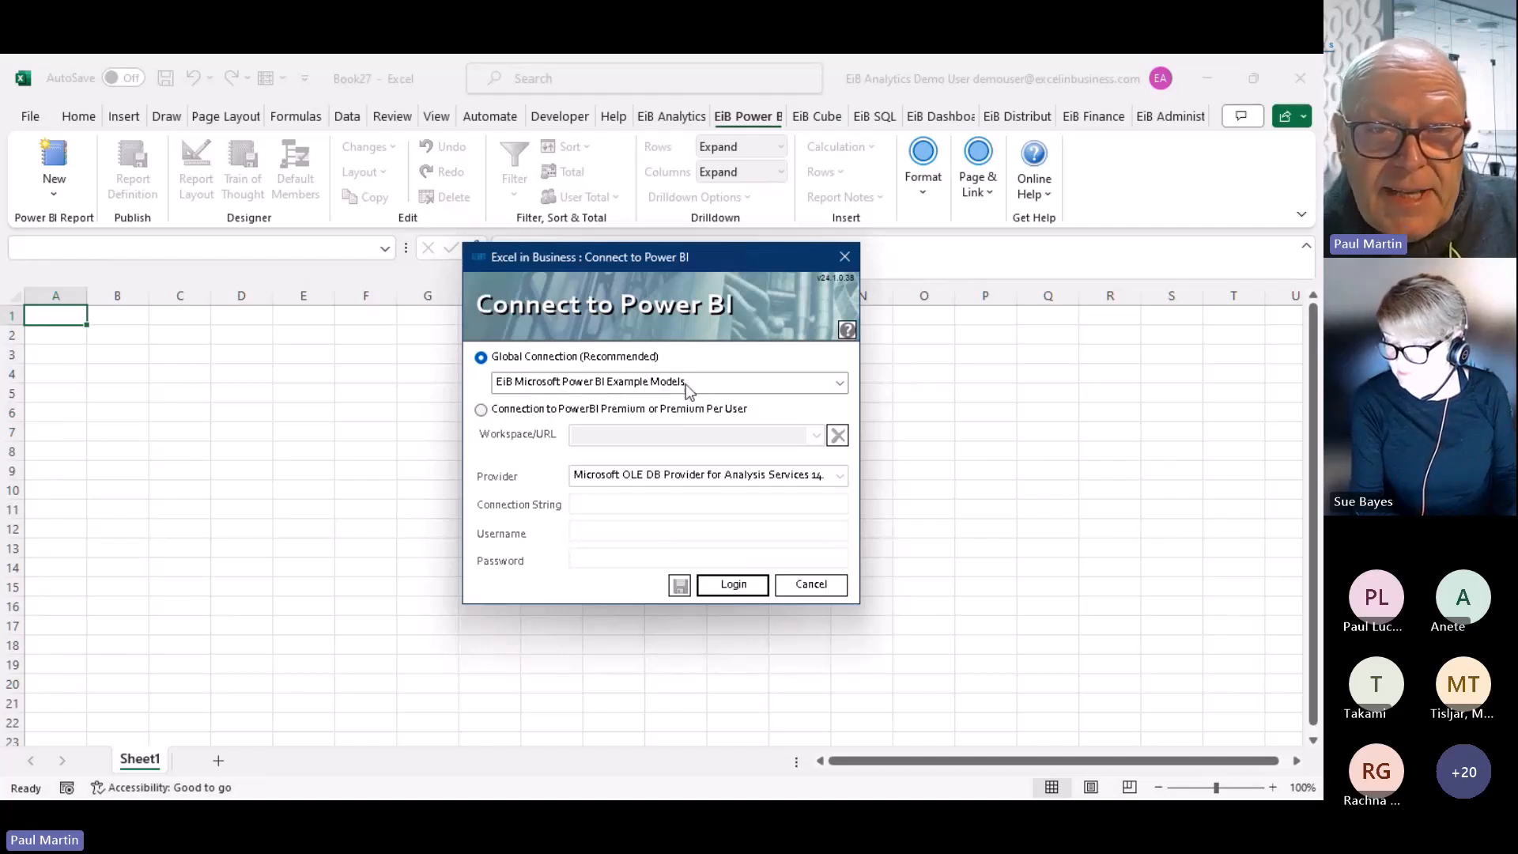
left_click(748, 586)
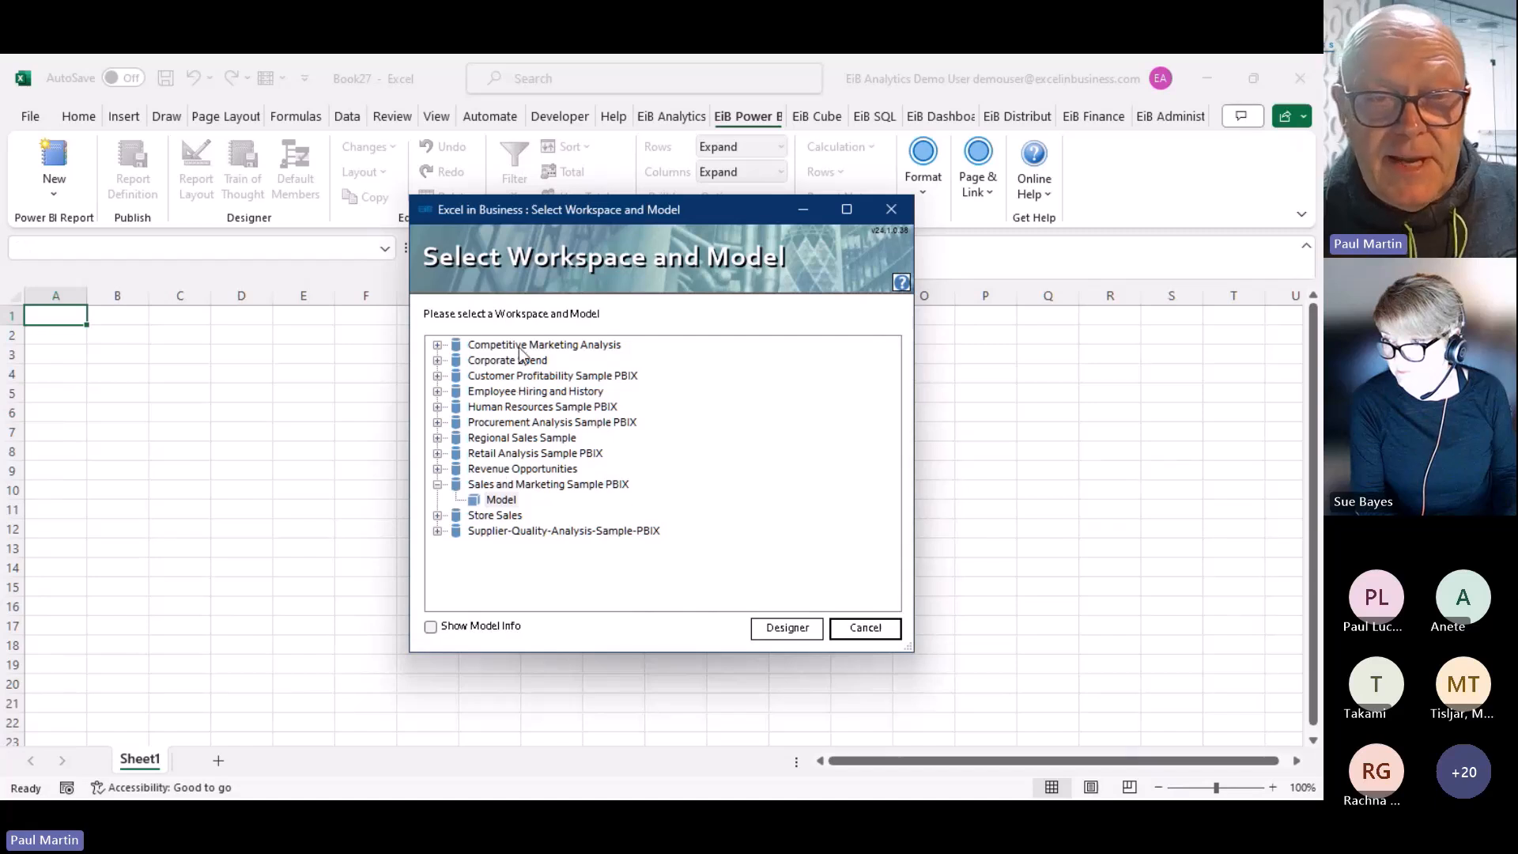
left_click(499, 501)
left_click(790, 628)
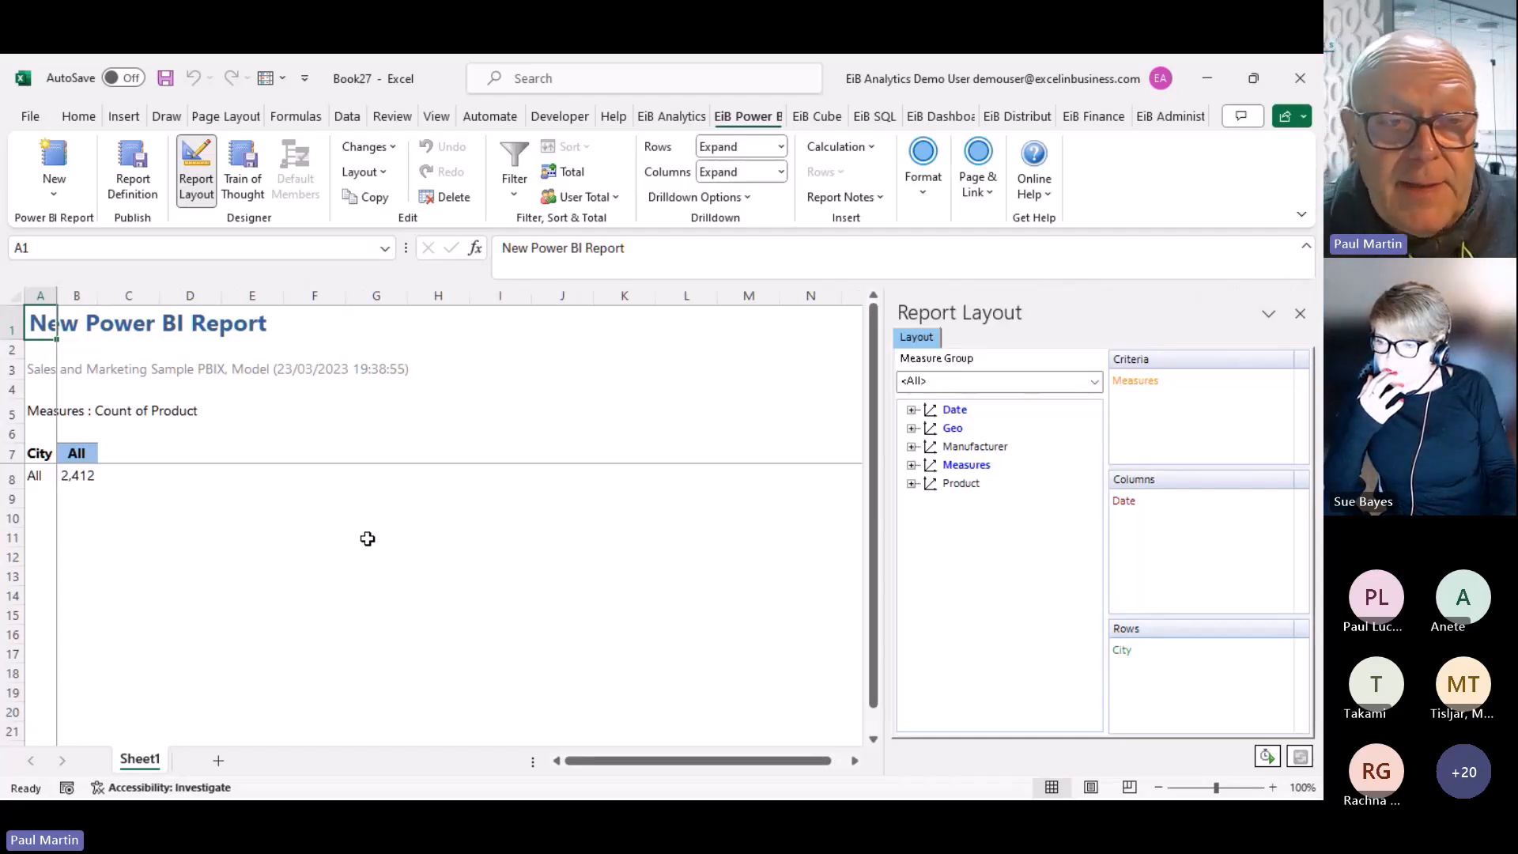
Change the report measure to Total OTHER Units, then to Total Units YTD Var (-49,832)
double_click(42, 410)
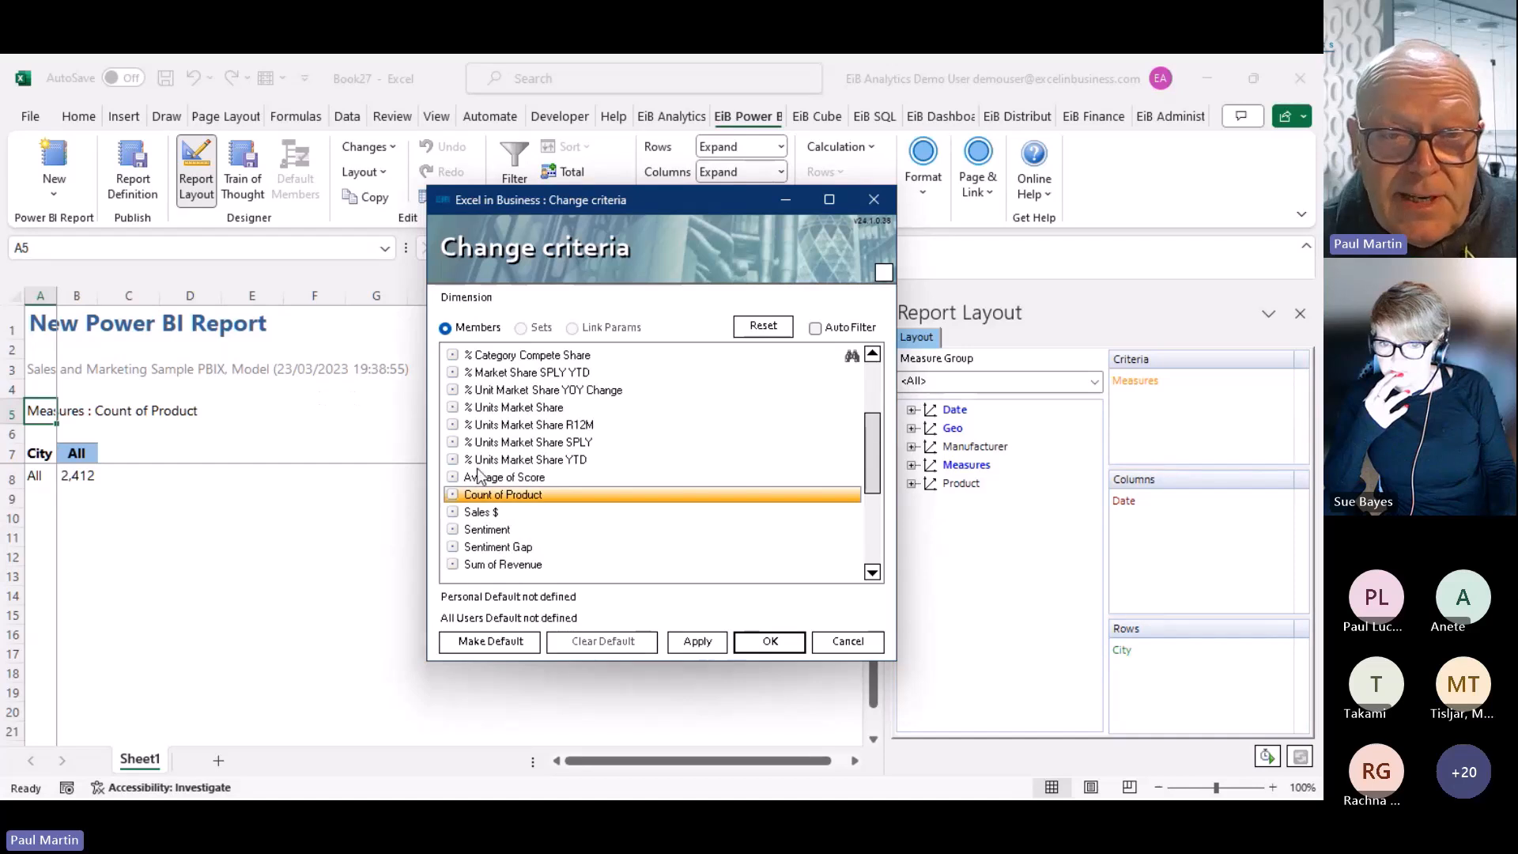
double_click(496, 510)
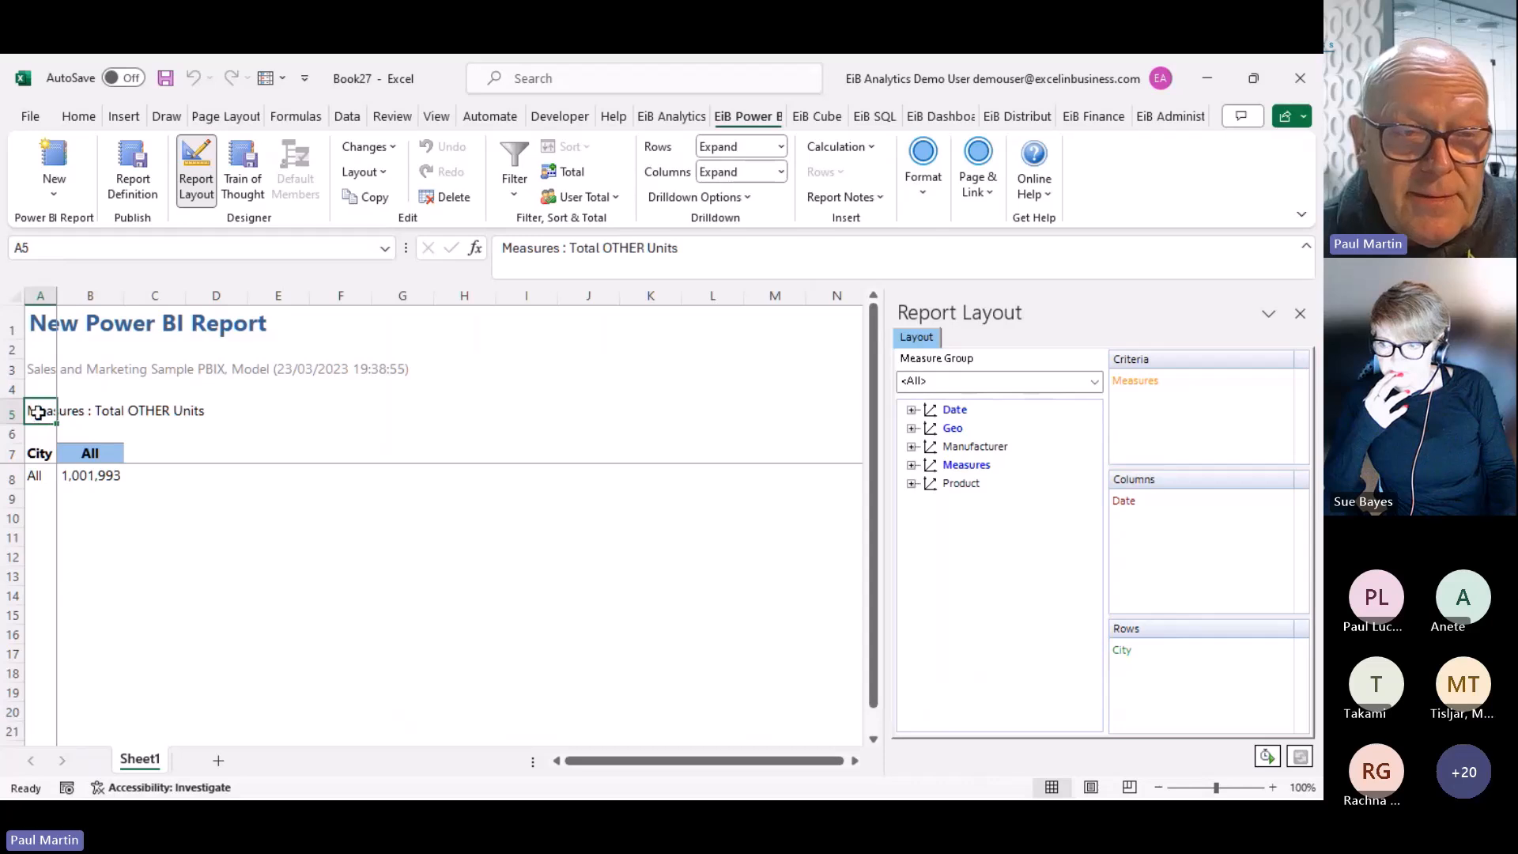
double_click(38, 412)
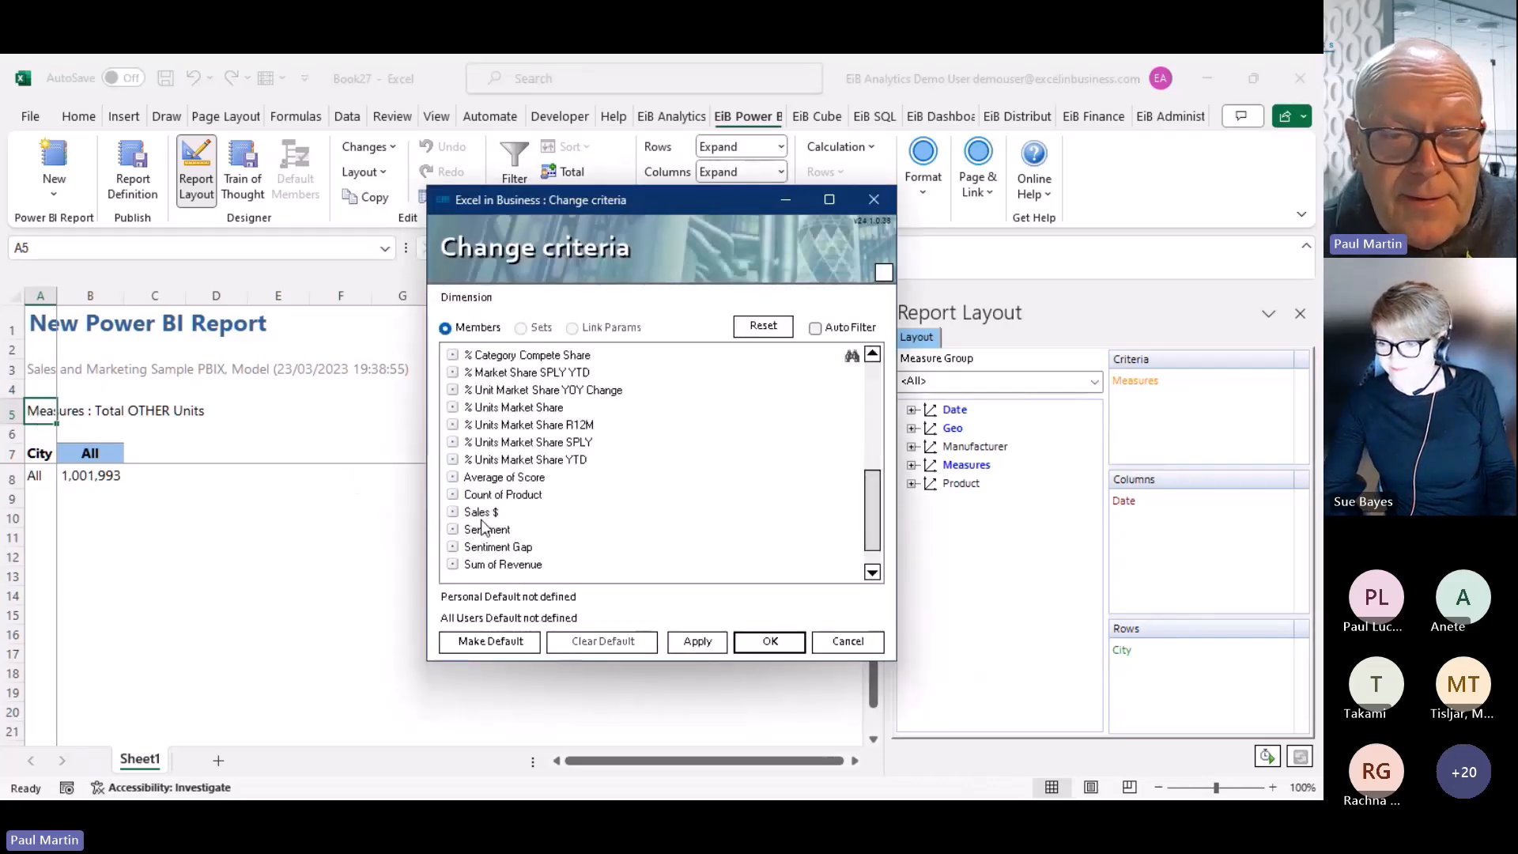
scroll(495, 509, "down", 5)
double_click(494, 513)
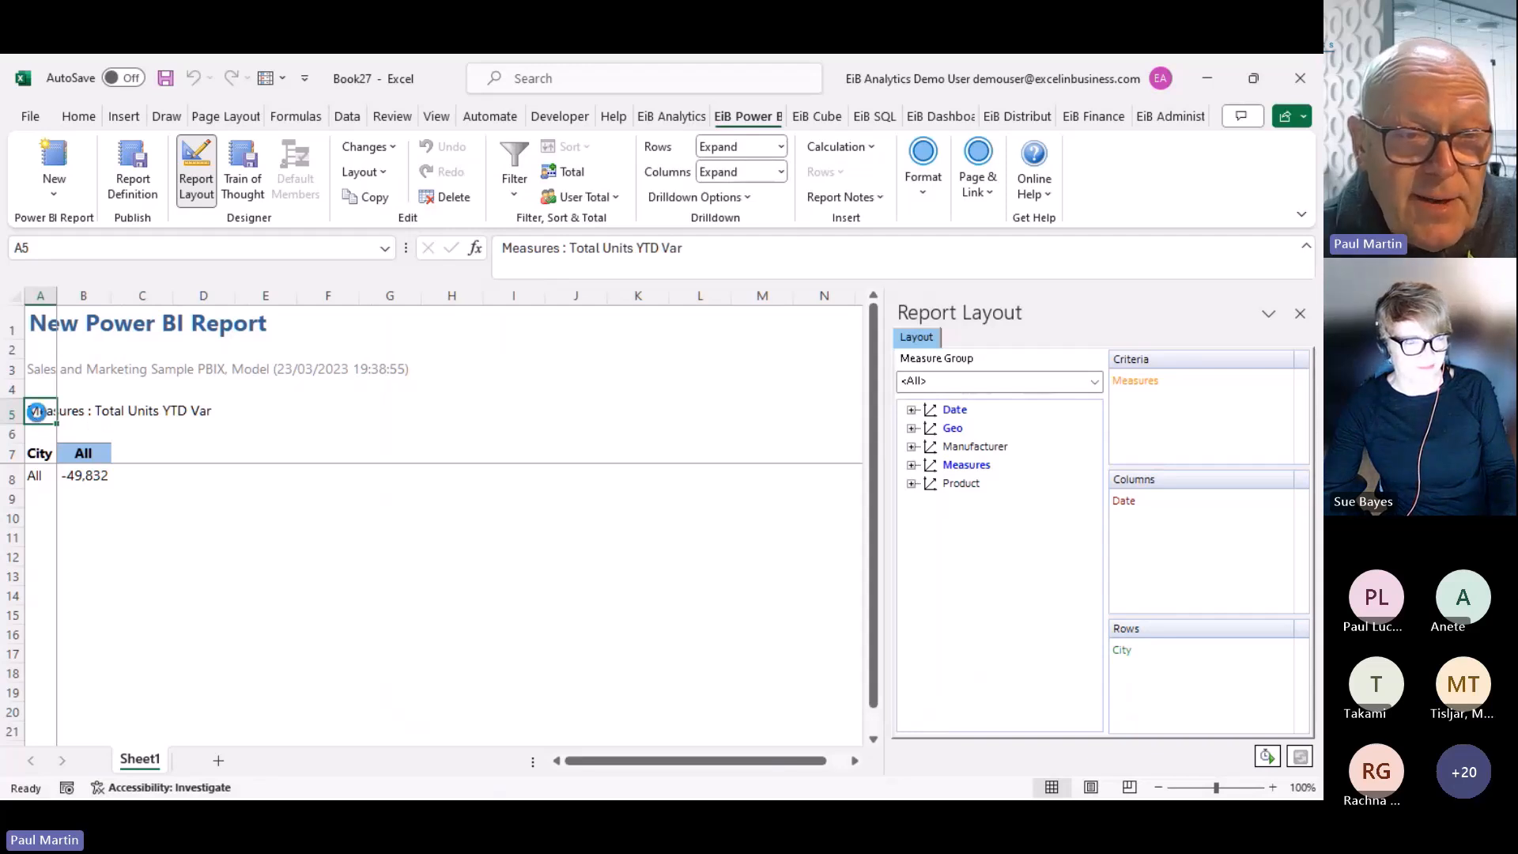
Set the report measure to Sales $, totalling $7,024,409,825 for all cities
double_click(38, 412)
scroll(500, 512, "down", 5)
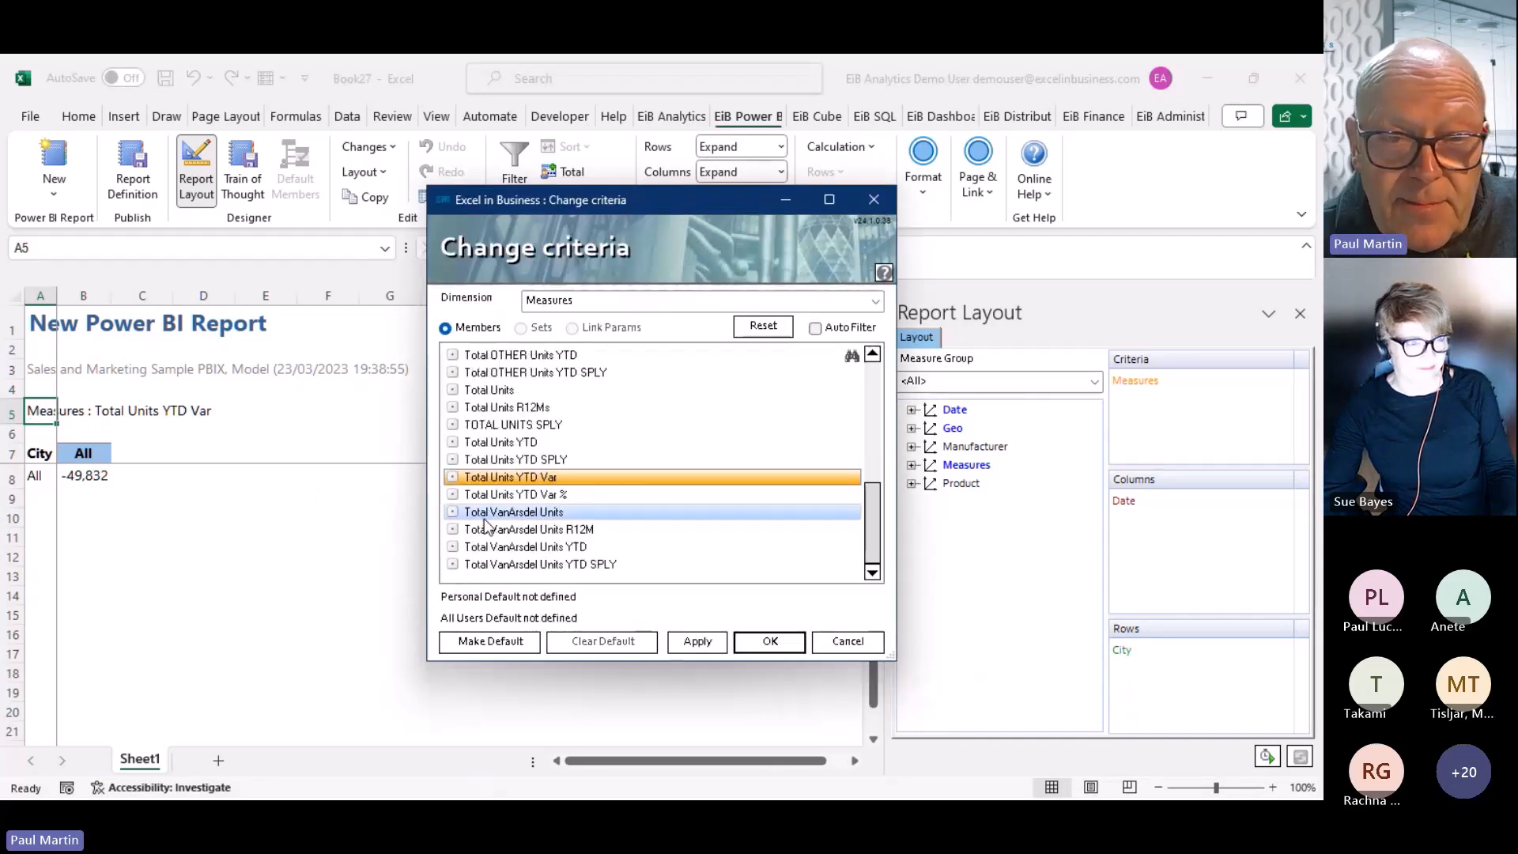
left_click(873, 357)
left_click(872, 358)
left_click(872, 357)
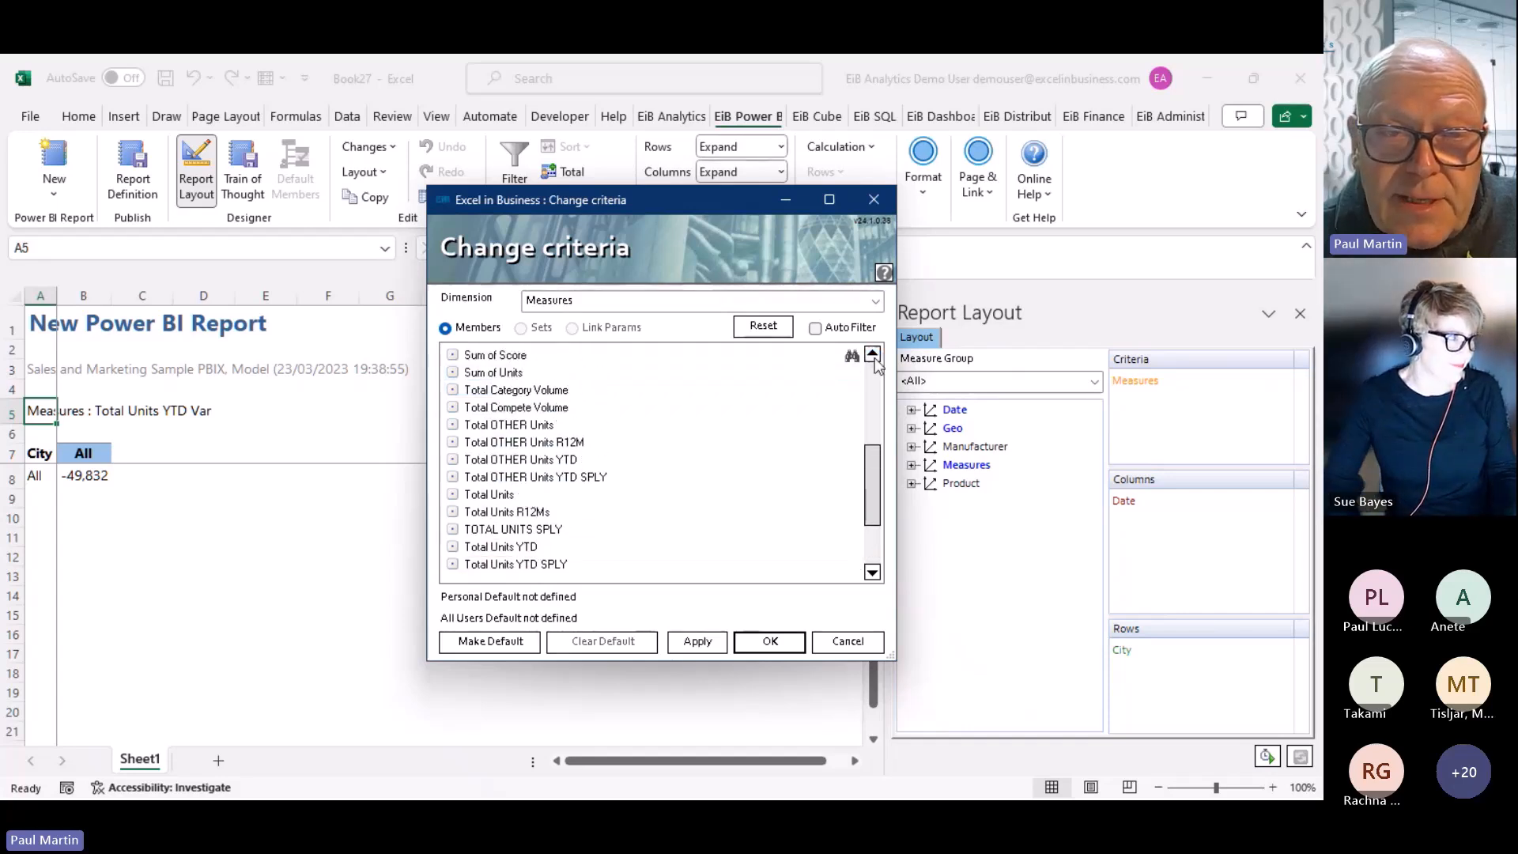
left_click(873, 358)
left_click(873, 357)
left_click(872, 357)
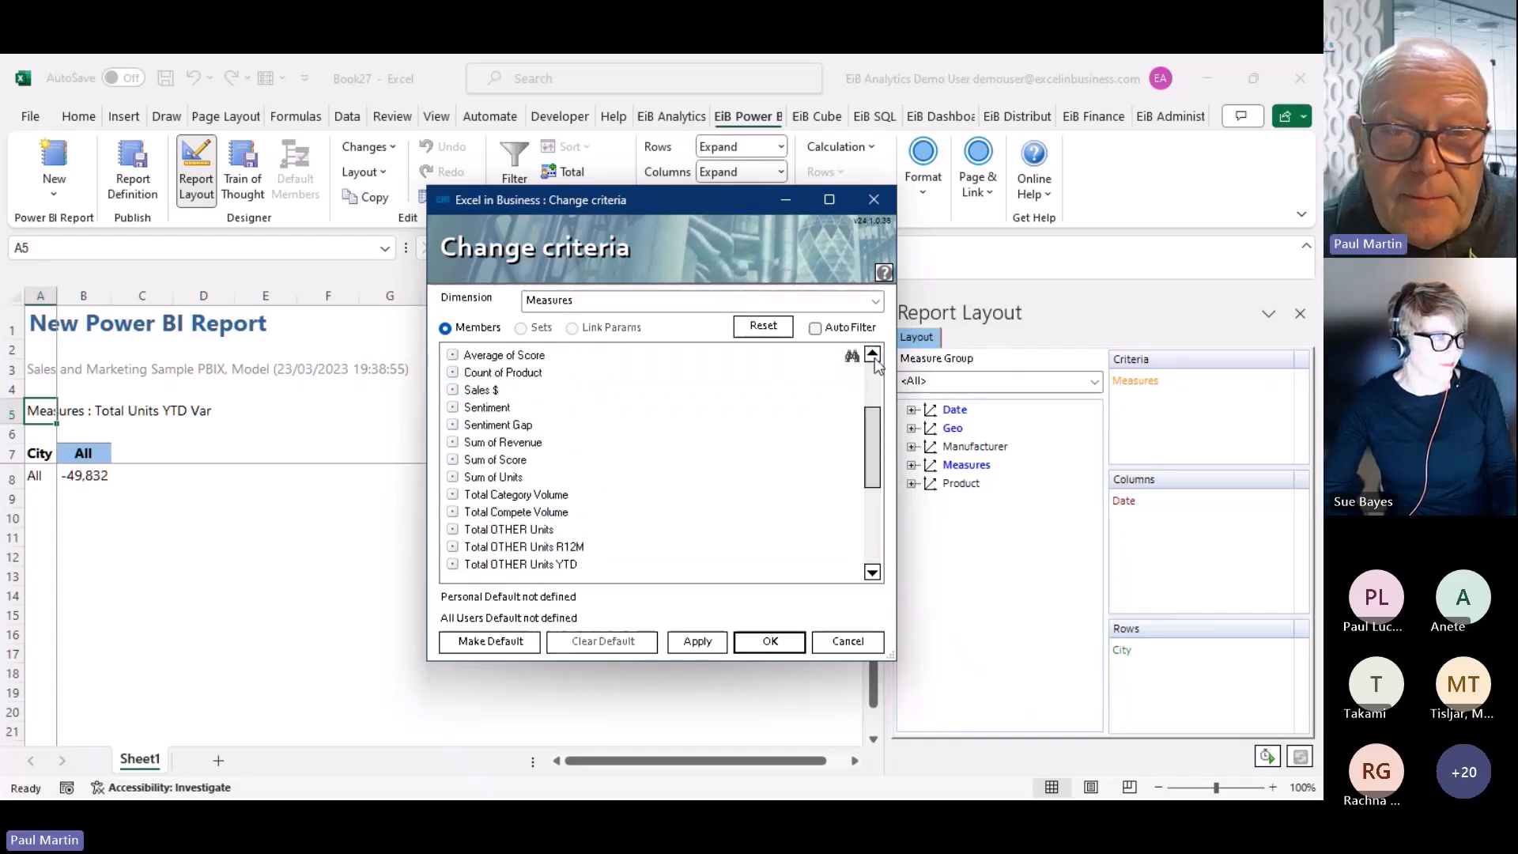
left_click(543, 393)
double_click(543, 394)
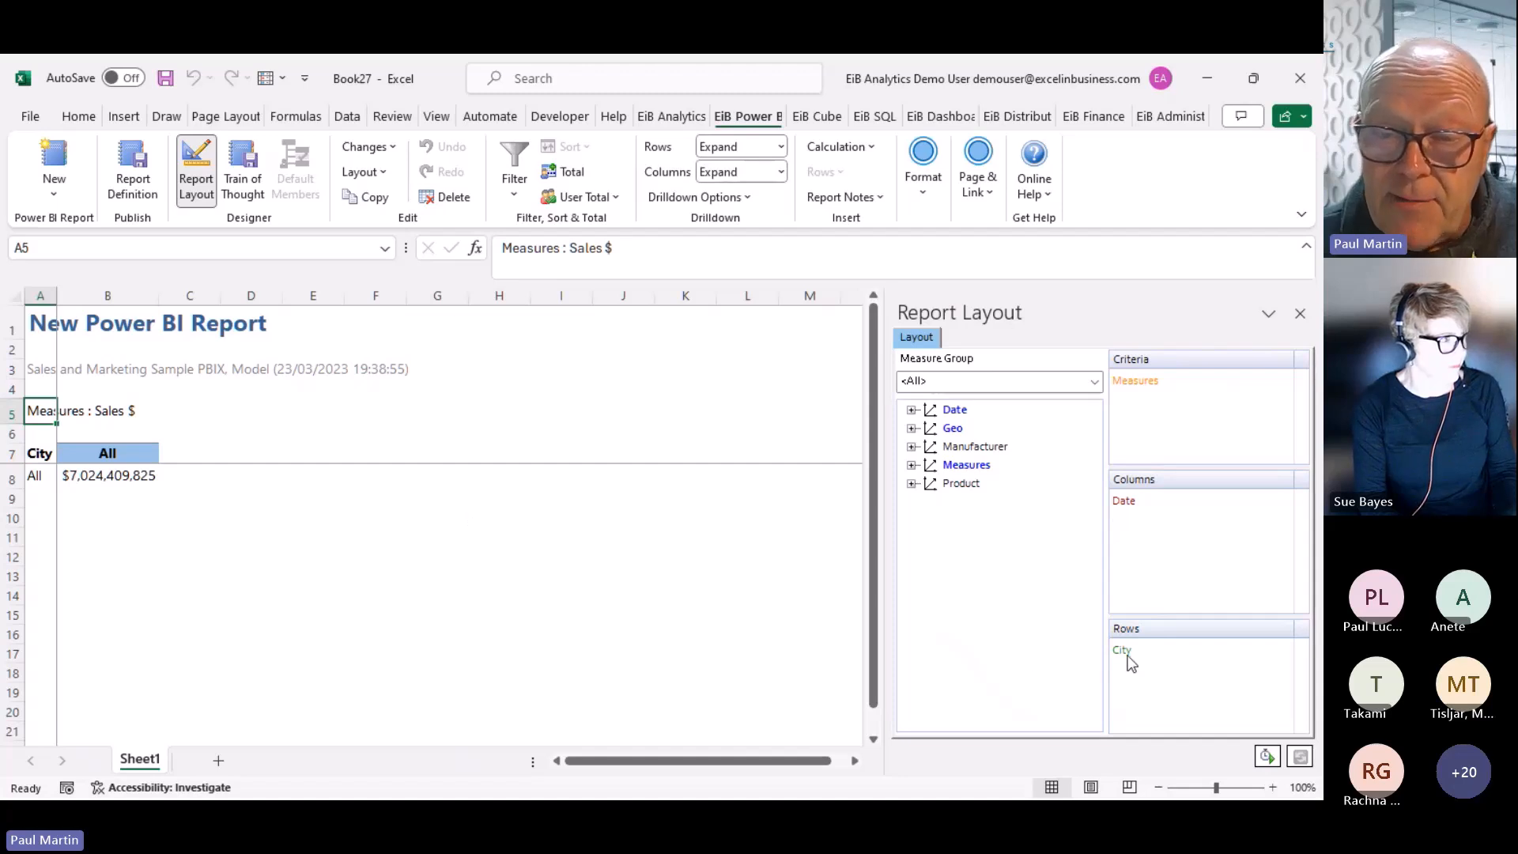
Swap City for Geo > GeoRollup in the report Rows and open GeoRollup's Members choices
left_click_drag(1125, 653, 991, 590)
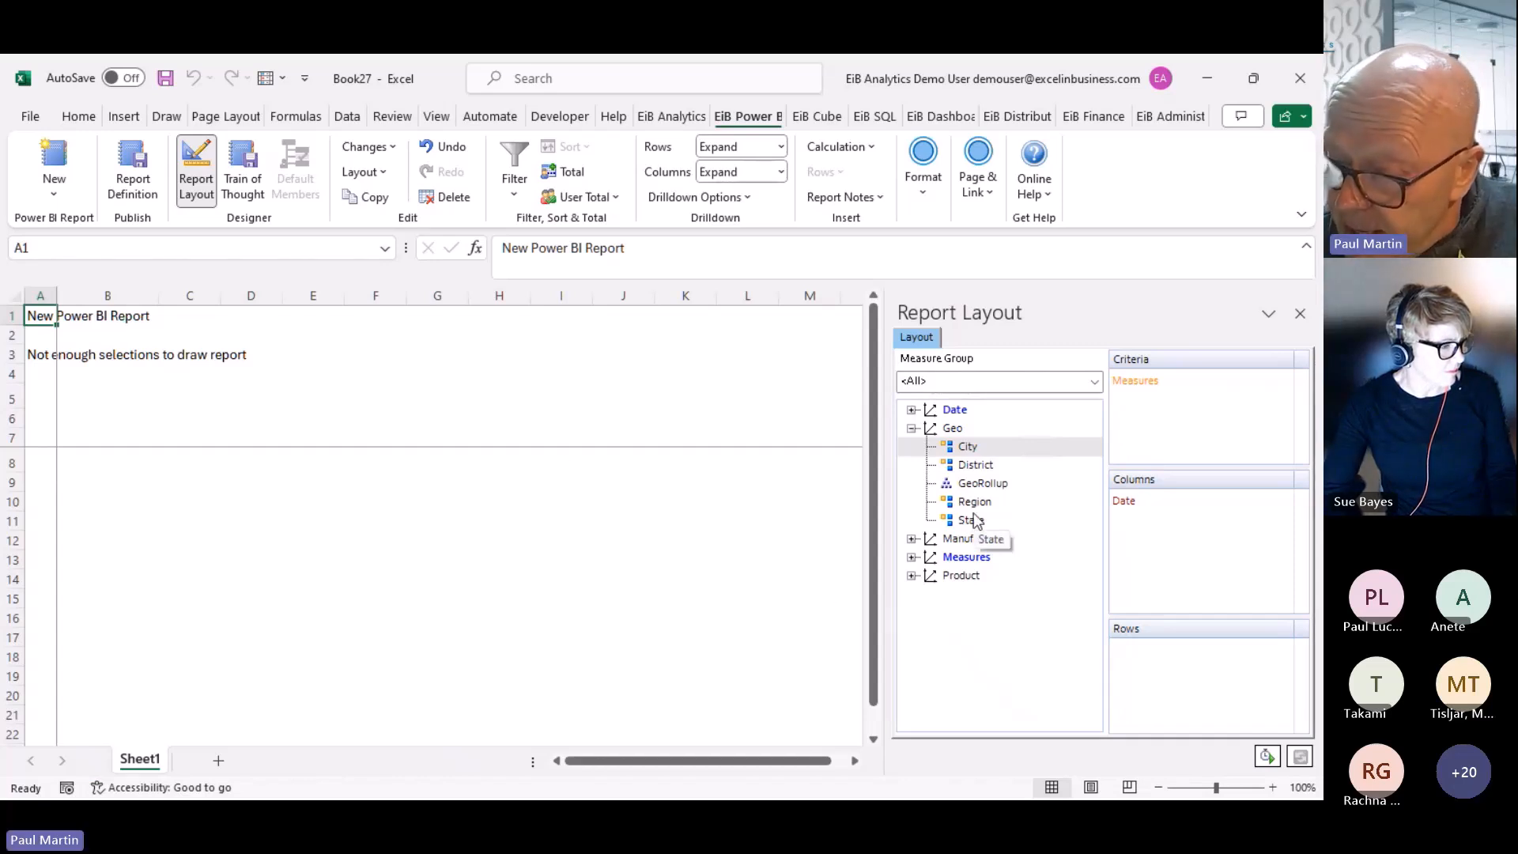
left_click_drag(981, 491, 1158, 673)
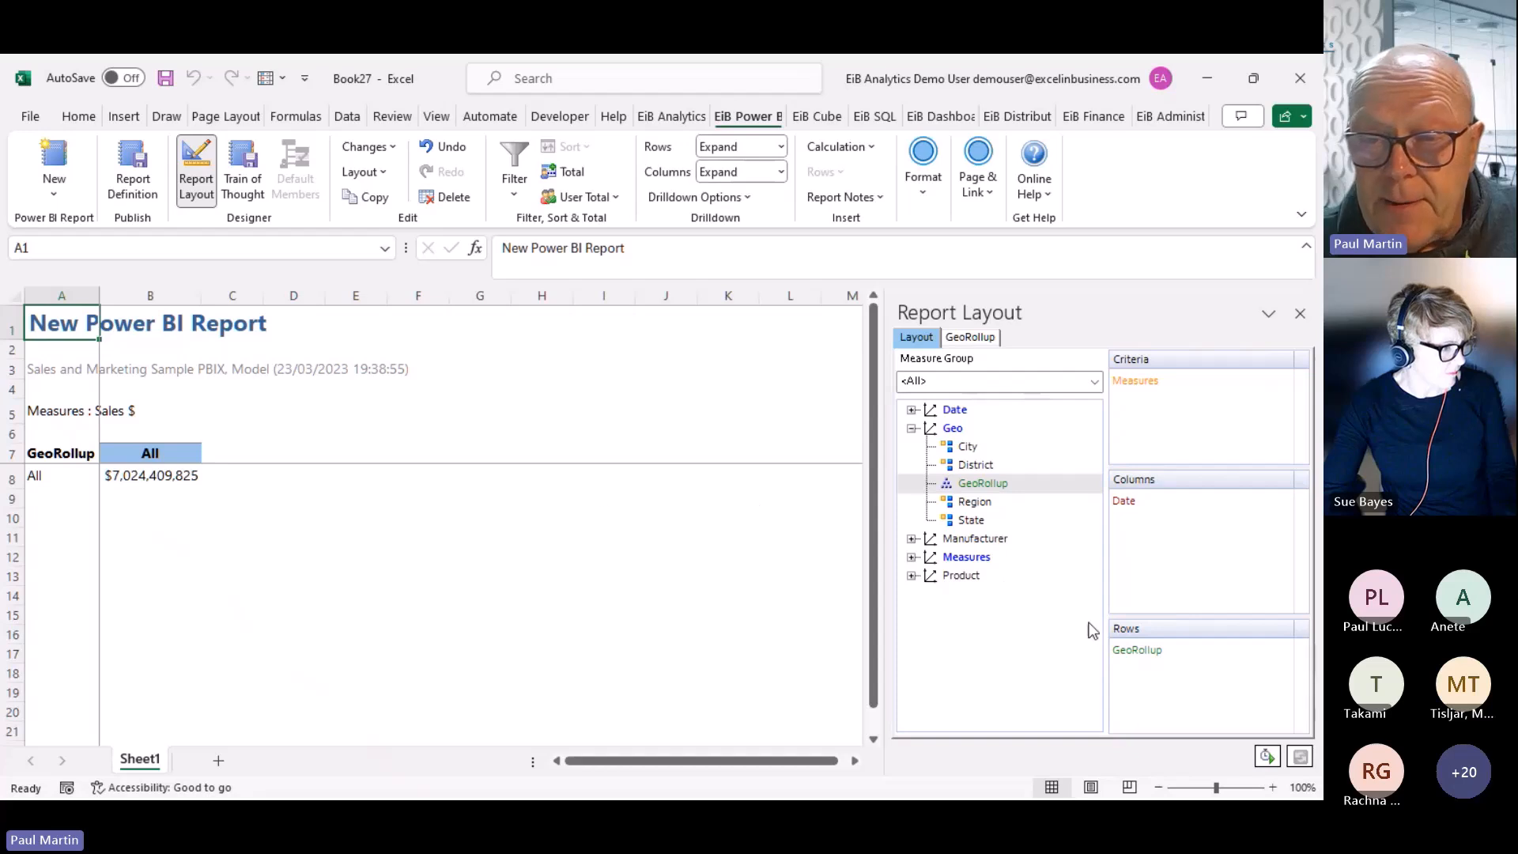
double_click(1142, 652)
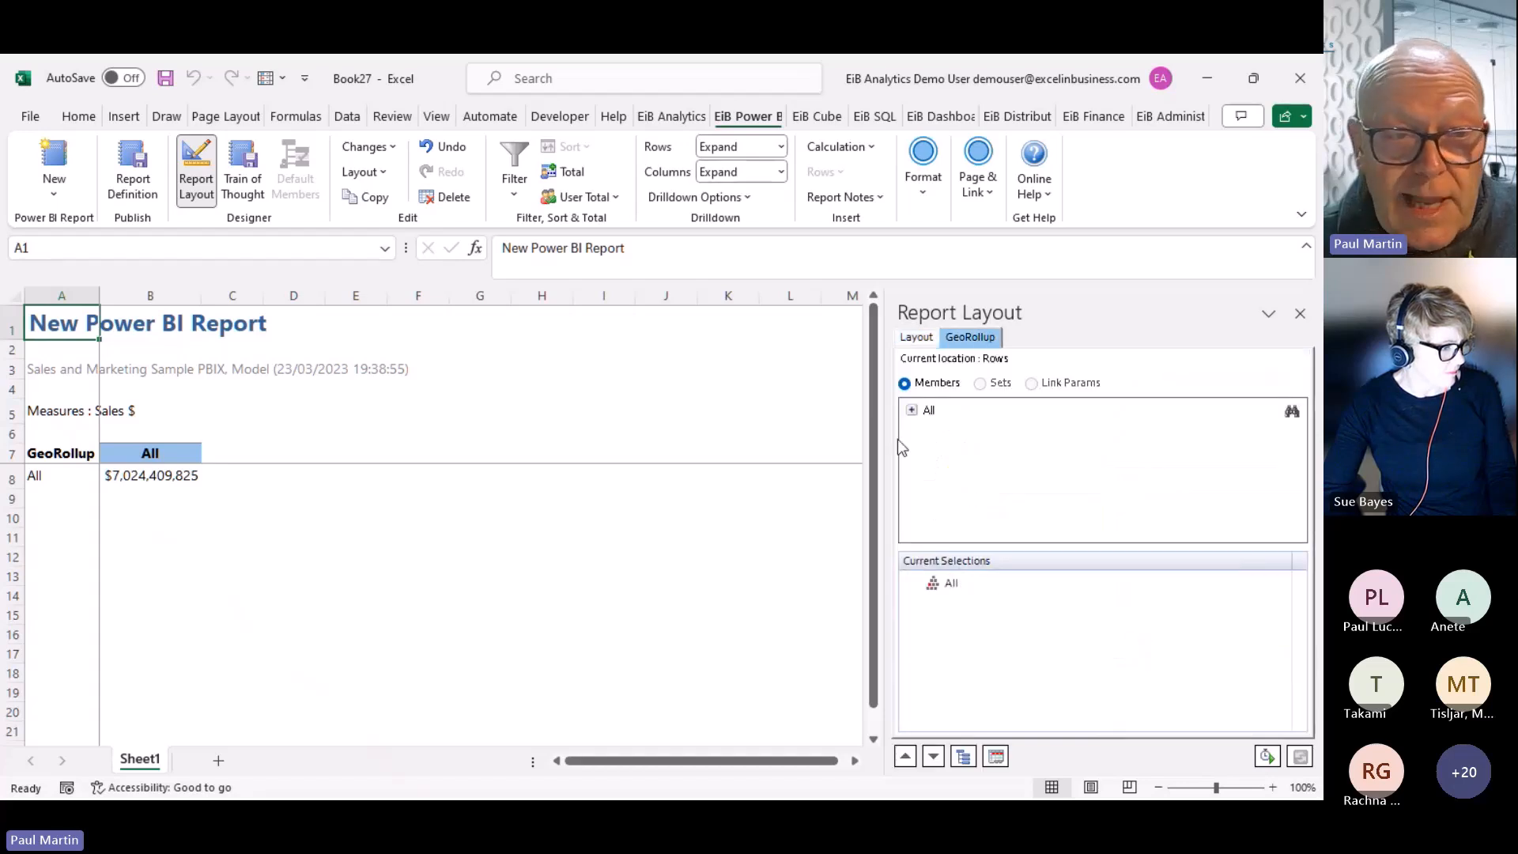
left_click(911, 410)
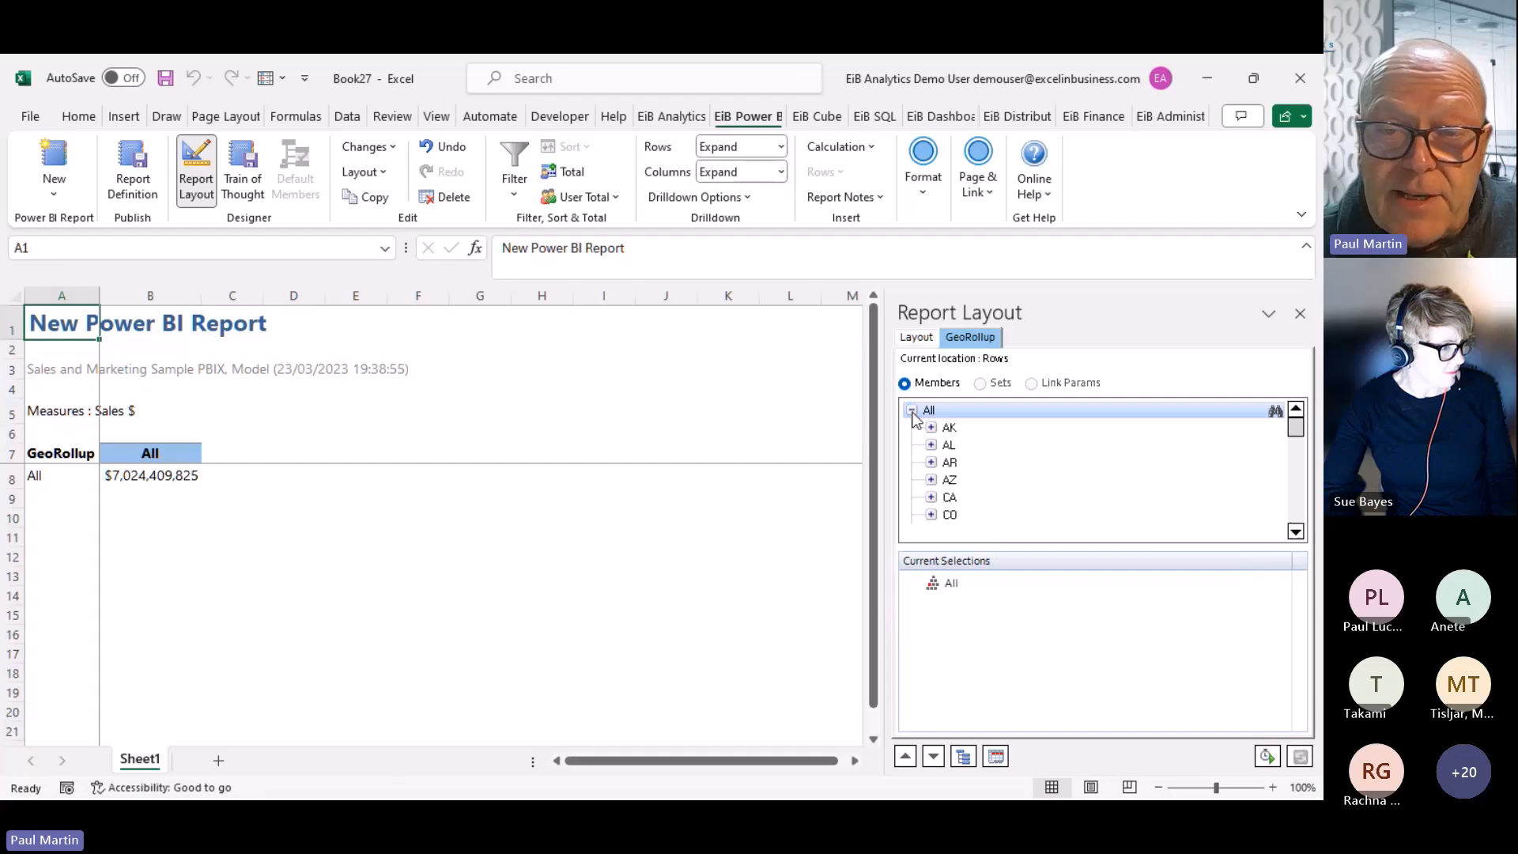
left_click(948, 447)
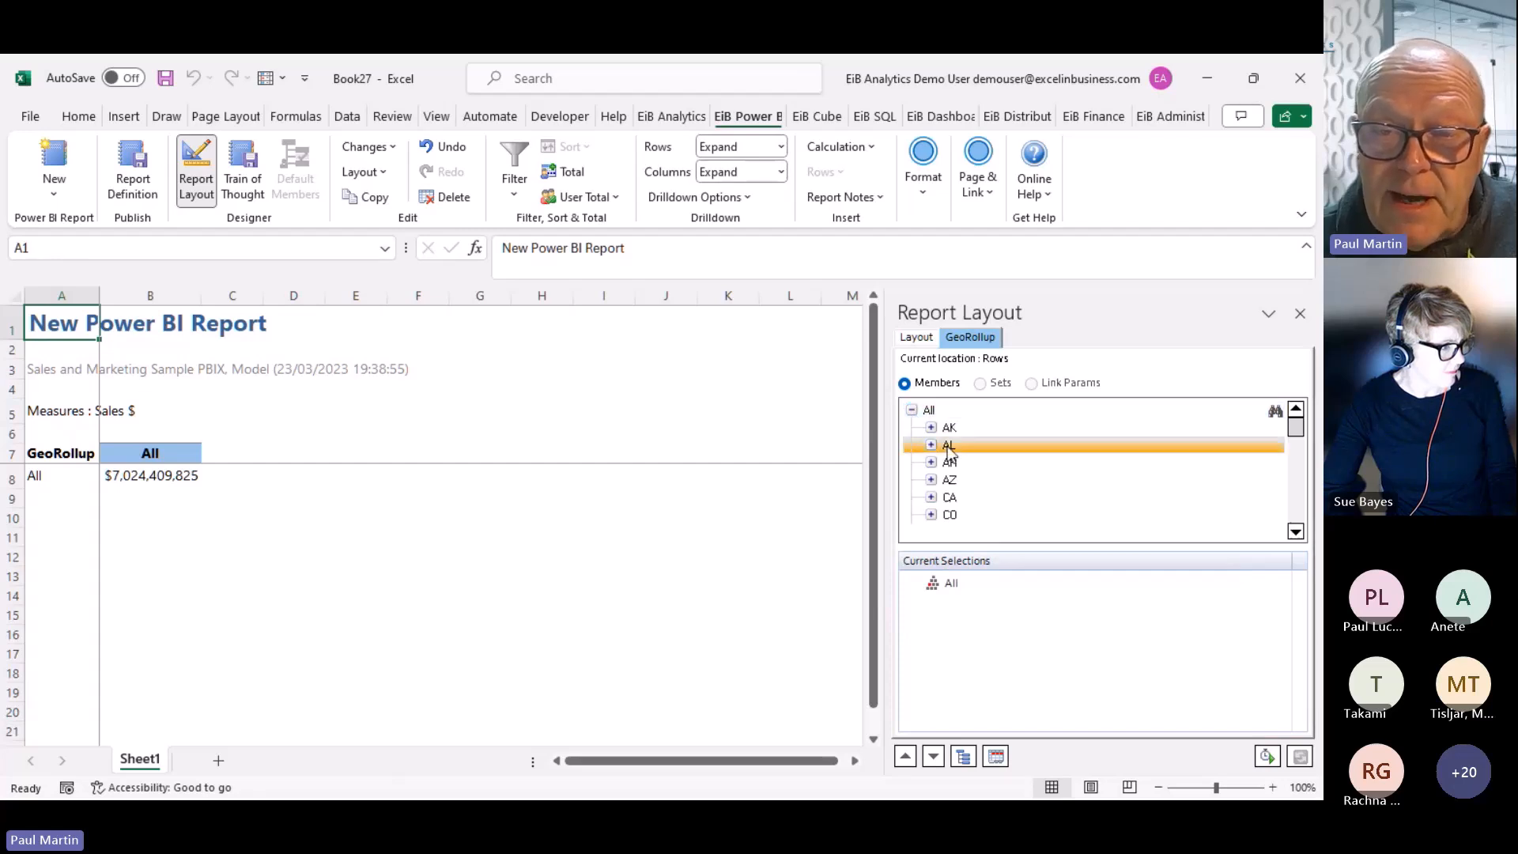
double_click(949, 447)
double_click(949, 497)
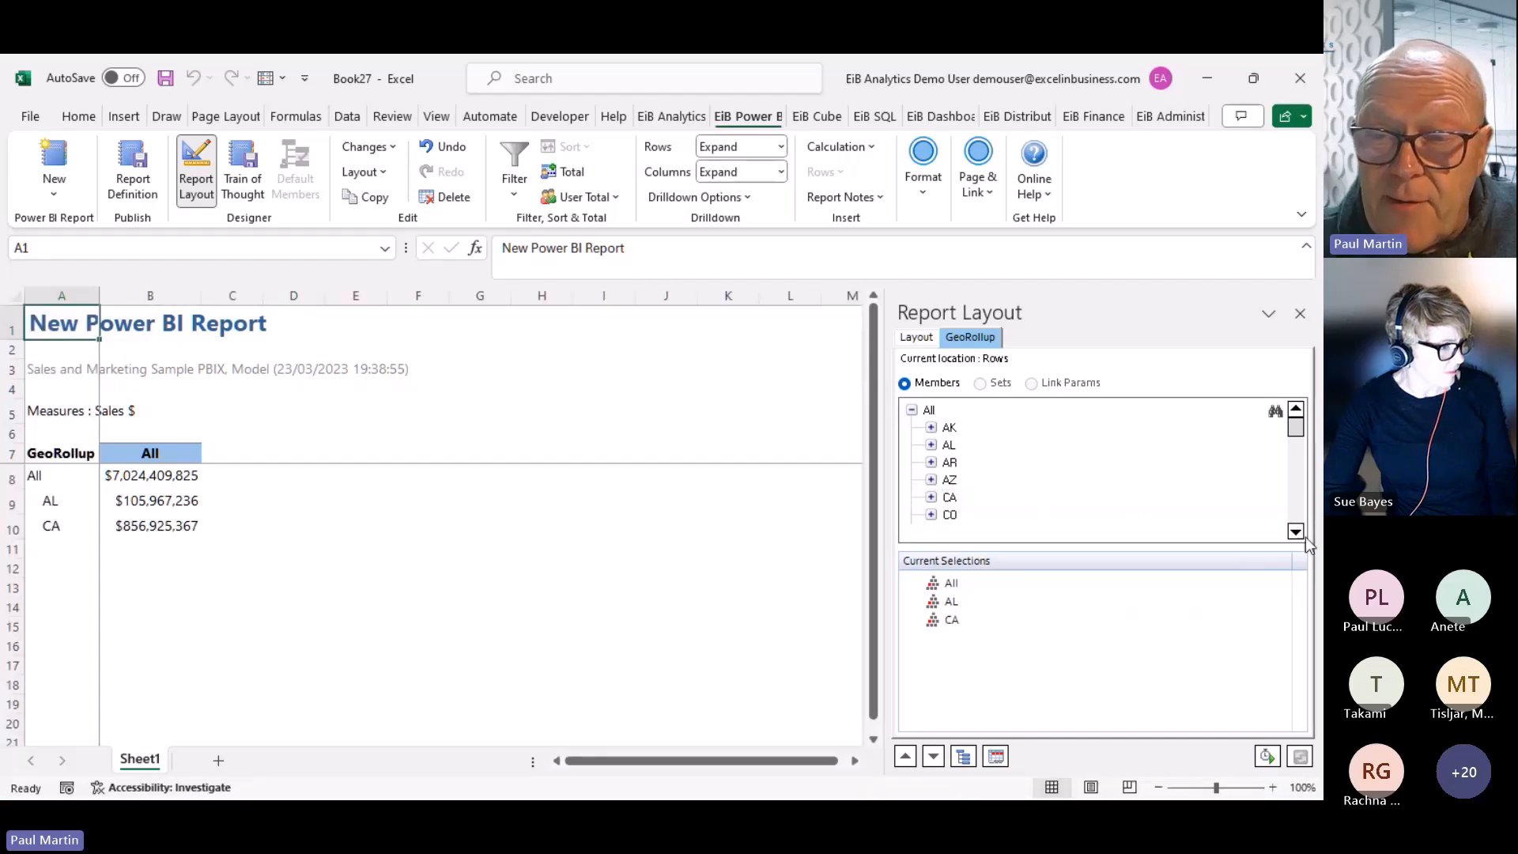
left_click(1296, 531)
left_click(1296, 531)
left_click(1296, 531)
left_click(1296, 532)
left_click(1296, 531)
left_click(1297, 531)
double_click(952, 496)
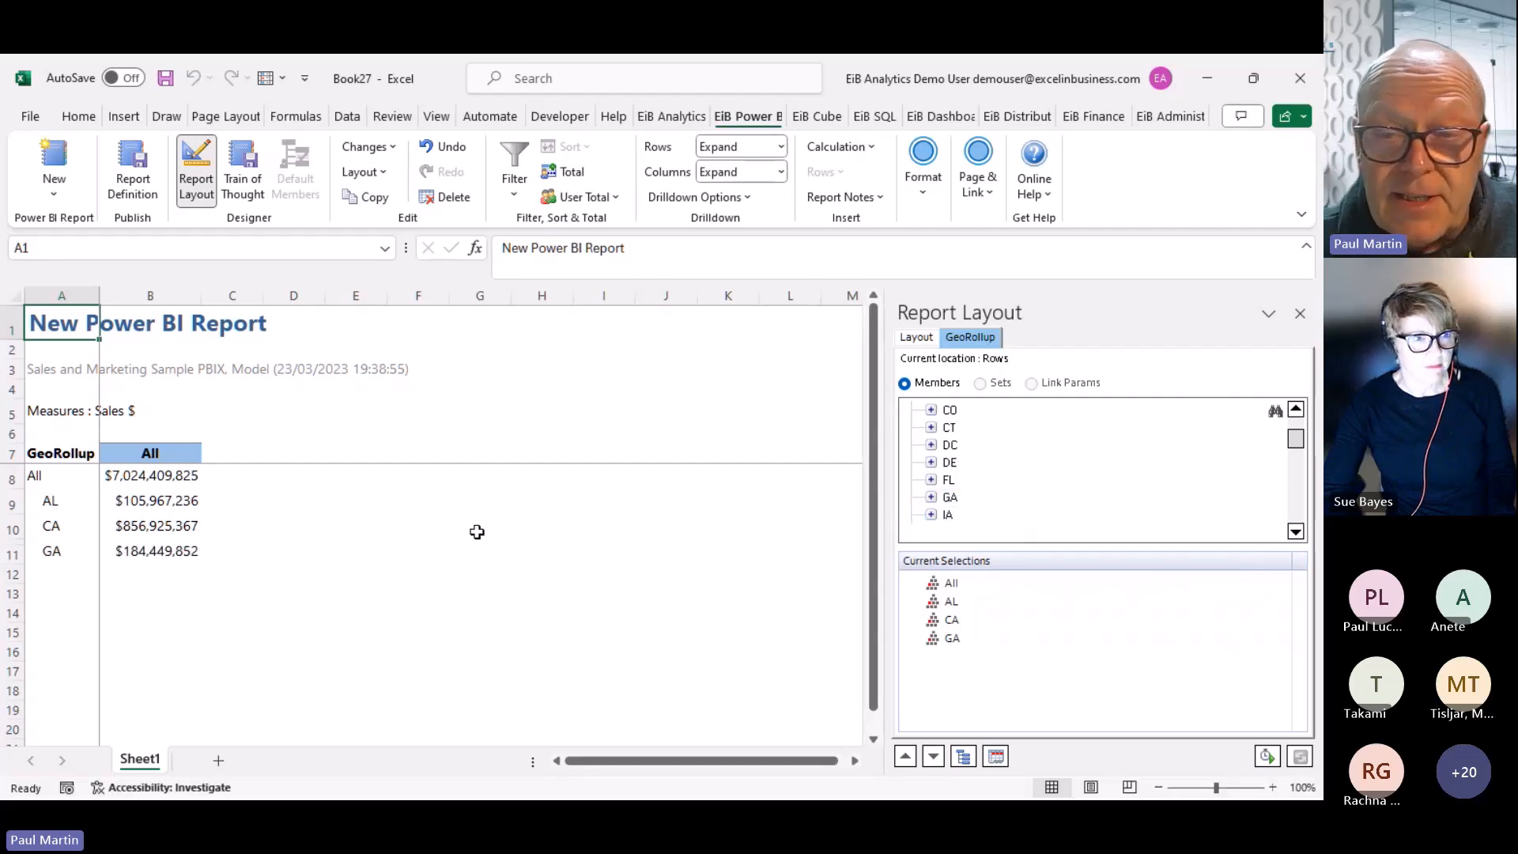
left_click(954, 602)
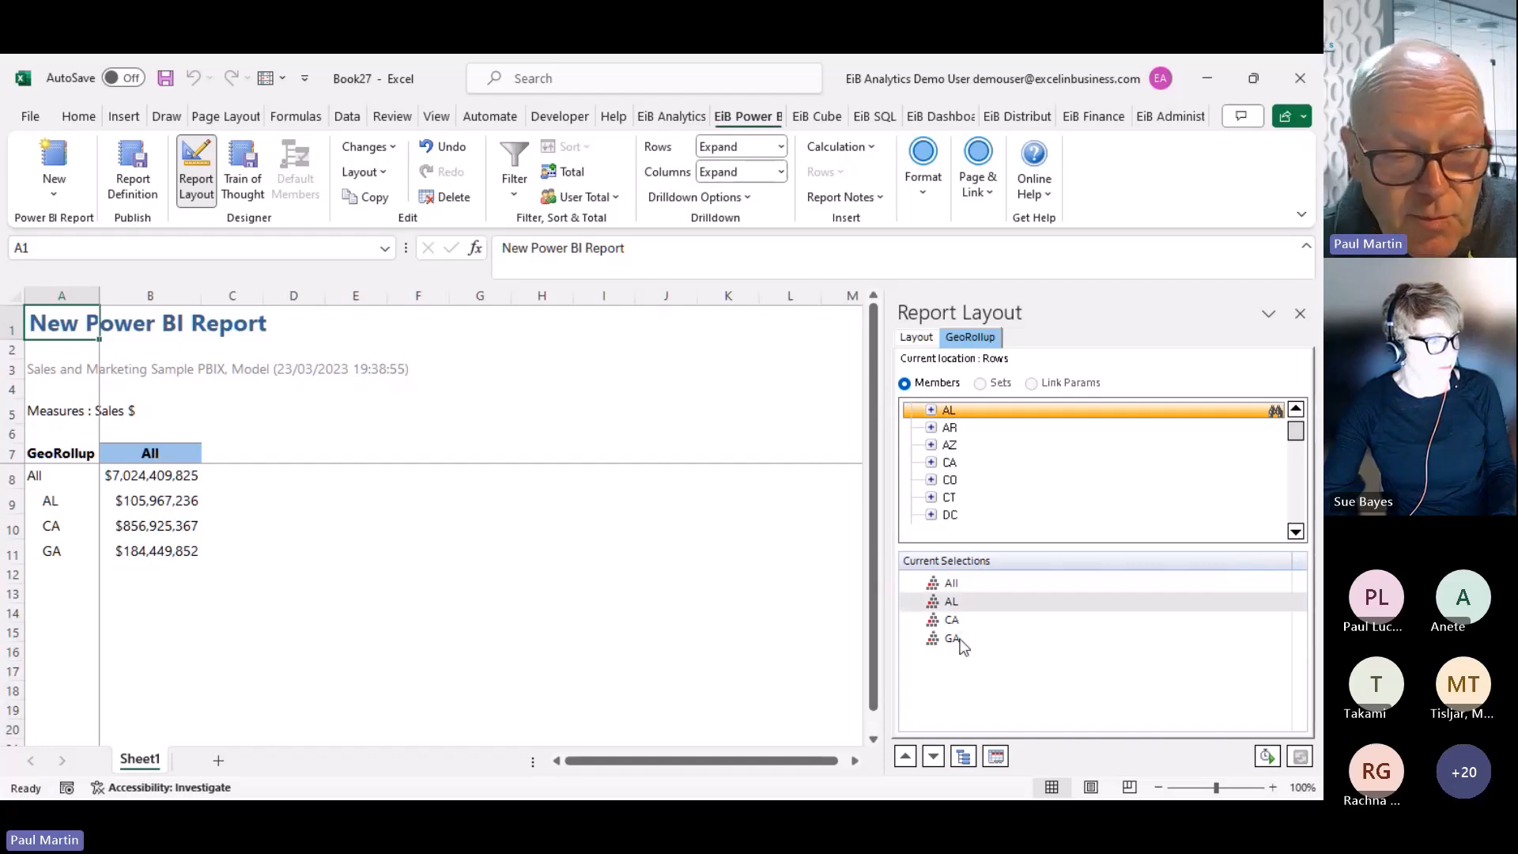
left_click(960, 642, "shift")
right_click(960, 643)
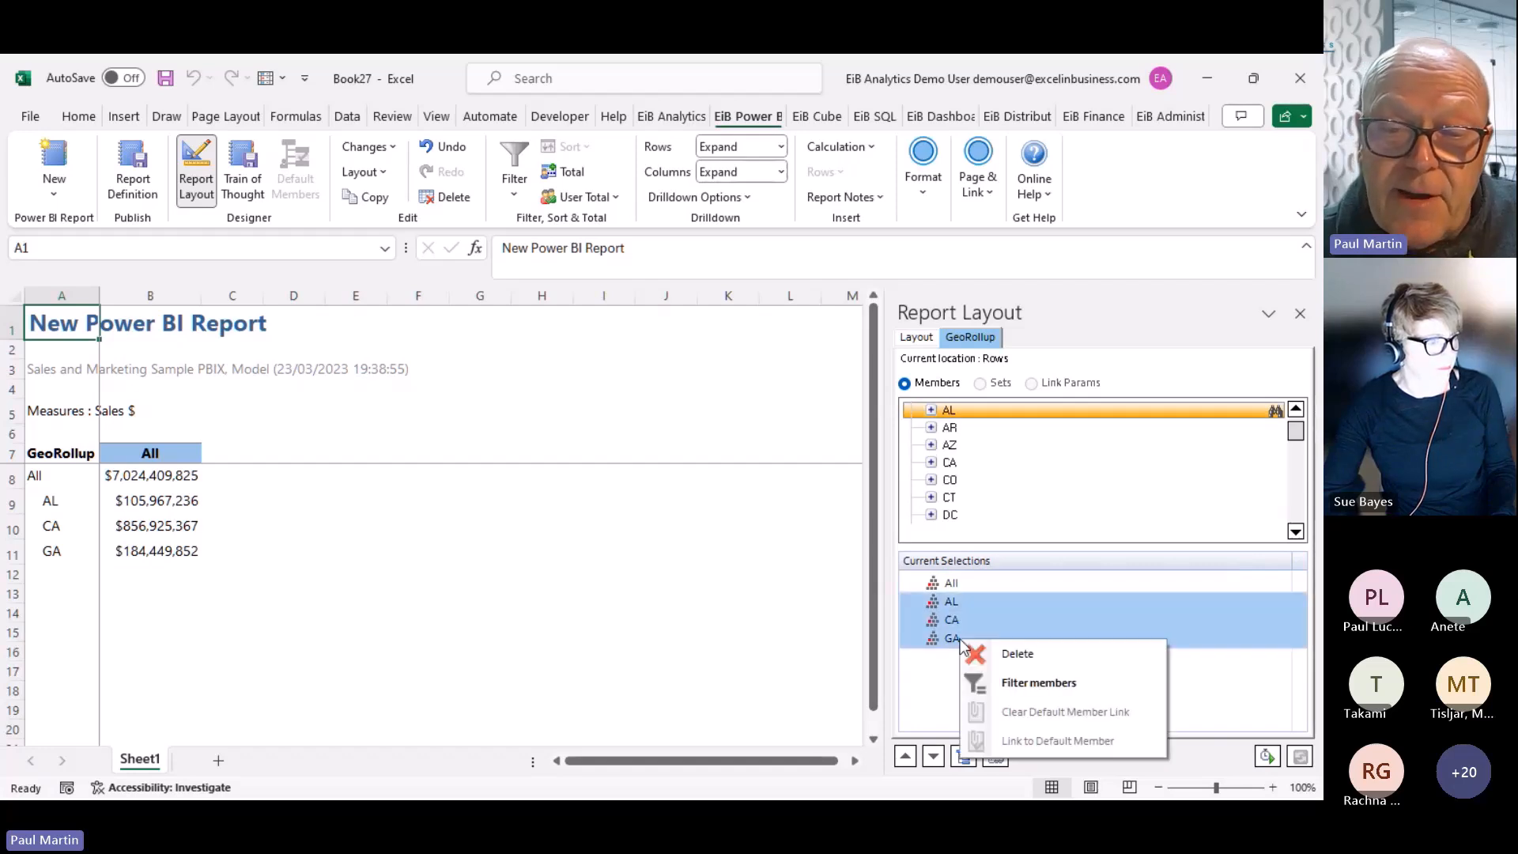
left_click(1021, 655)
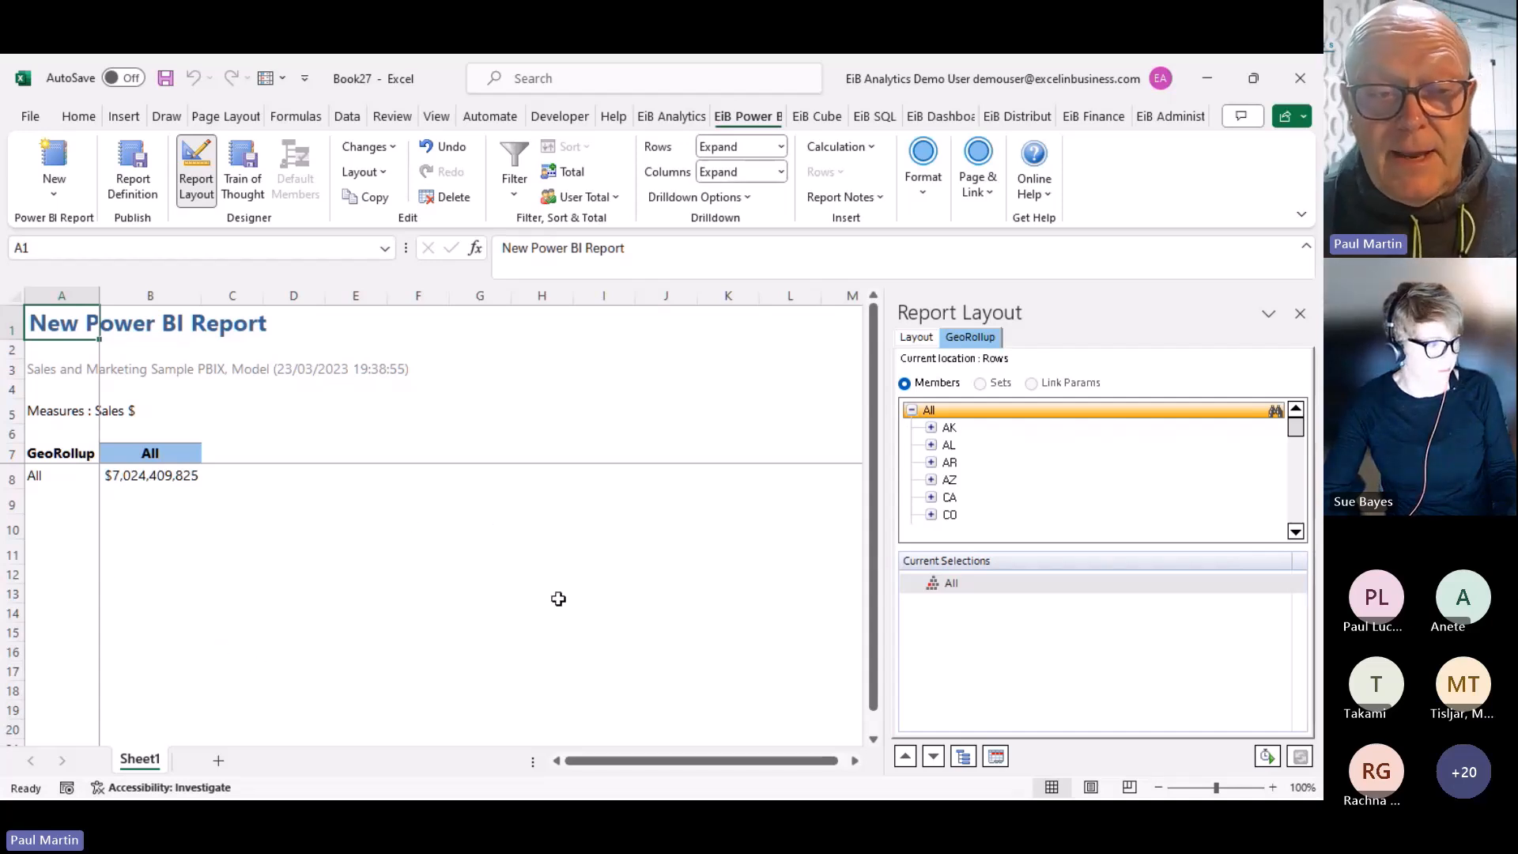
Add the states directly below All, then remove that state entry again
right_click(933, 413)
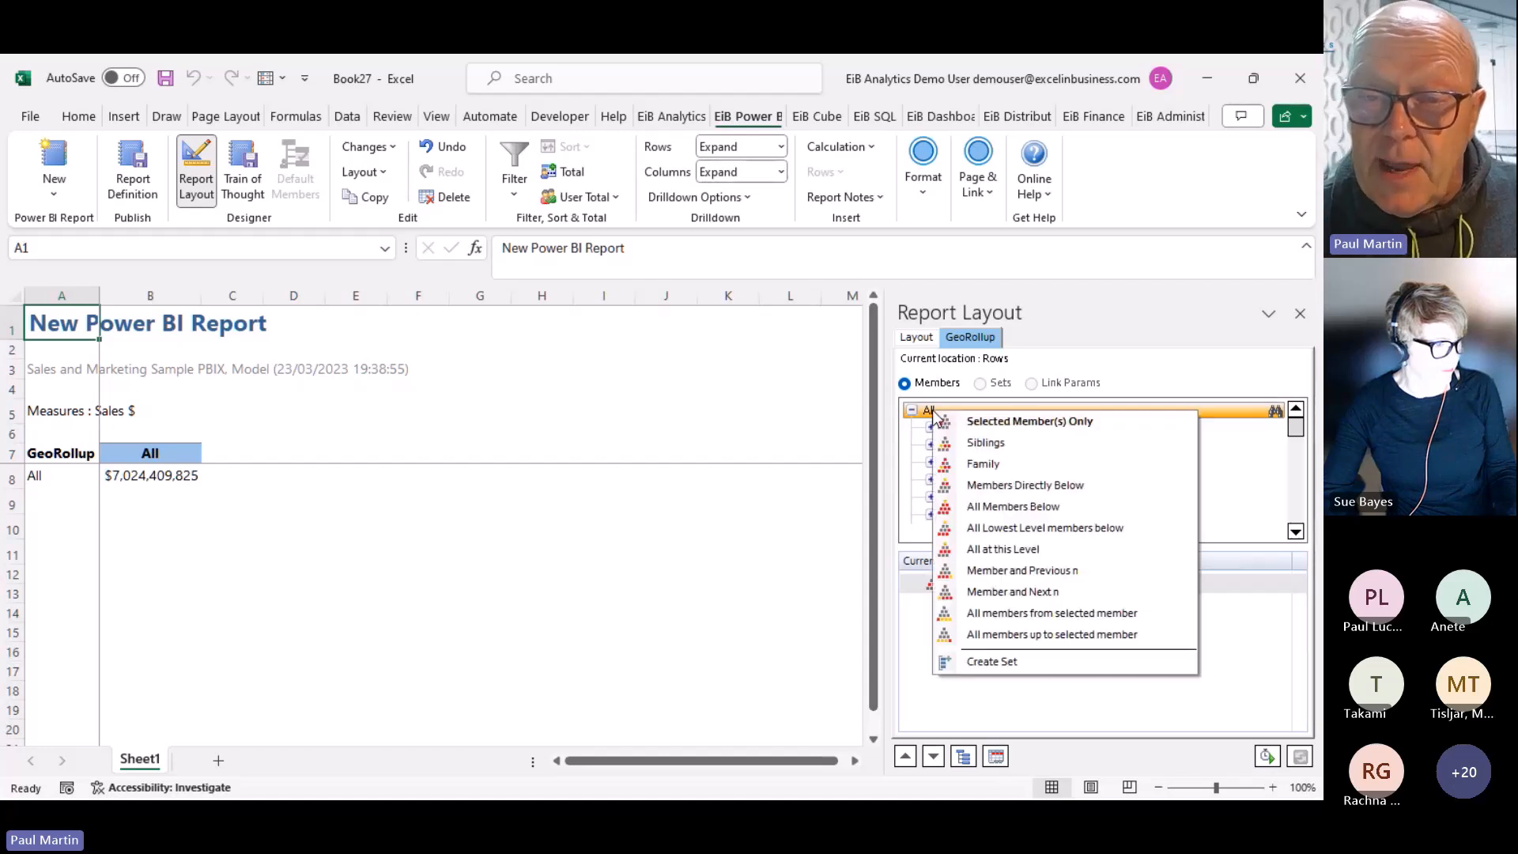
left_click(1025, 486)
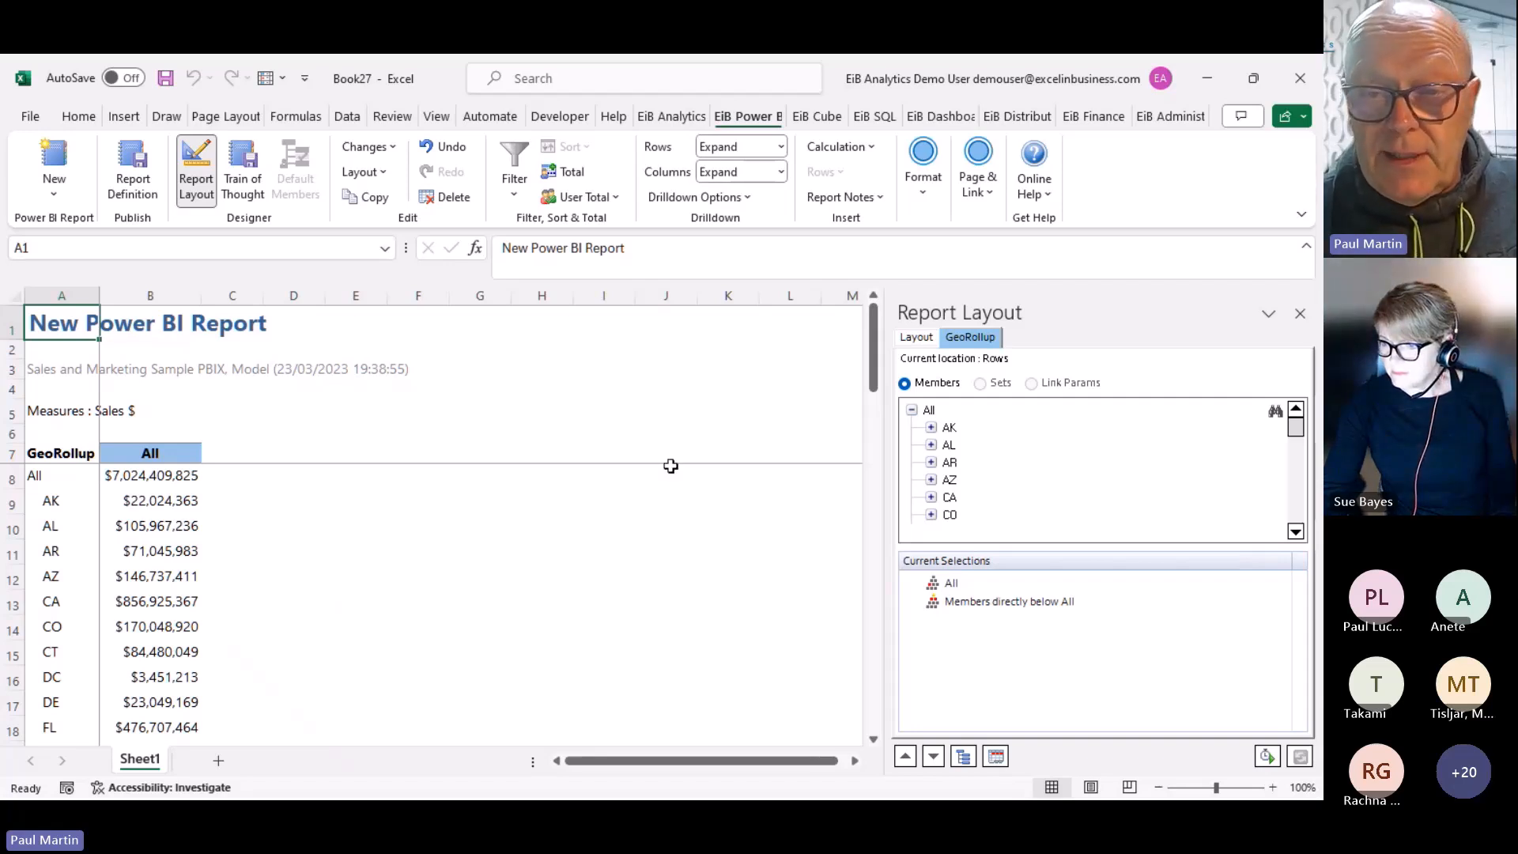
right_click(961, 601)
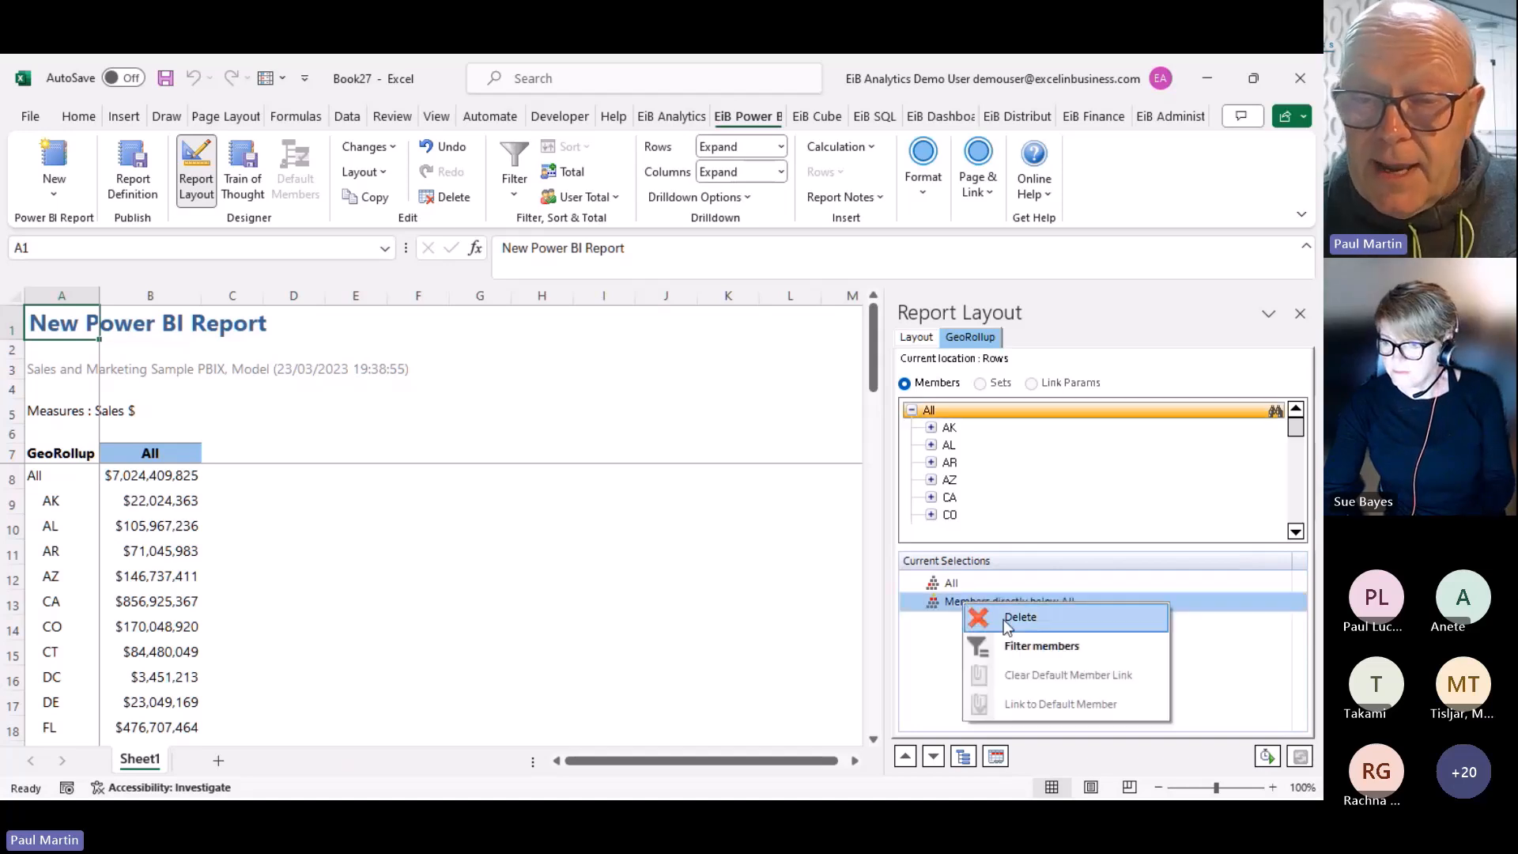
left_click(1002, 619)
Add all city-level members via Adak, AK, so every city is its own row
left_click(931, 428)
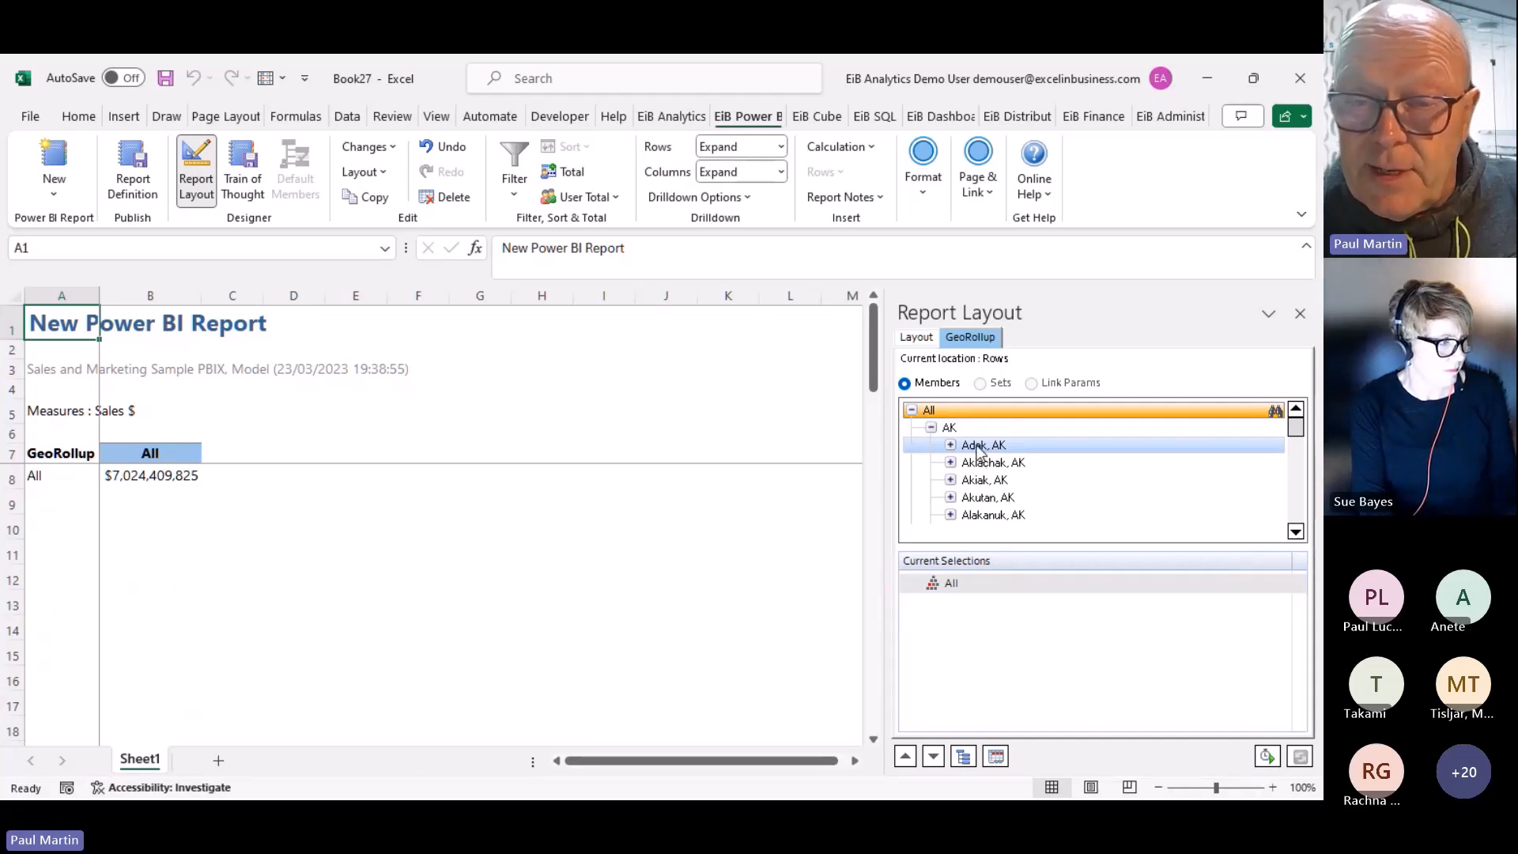
right_click(978, 447)
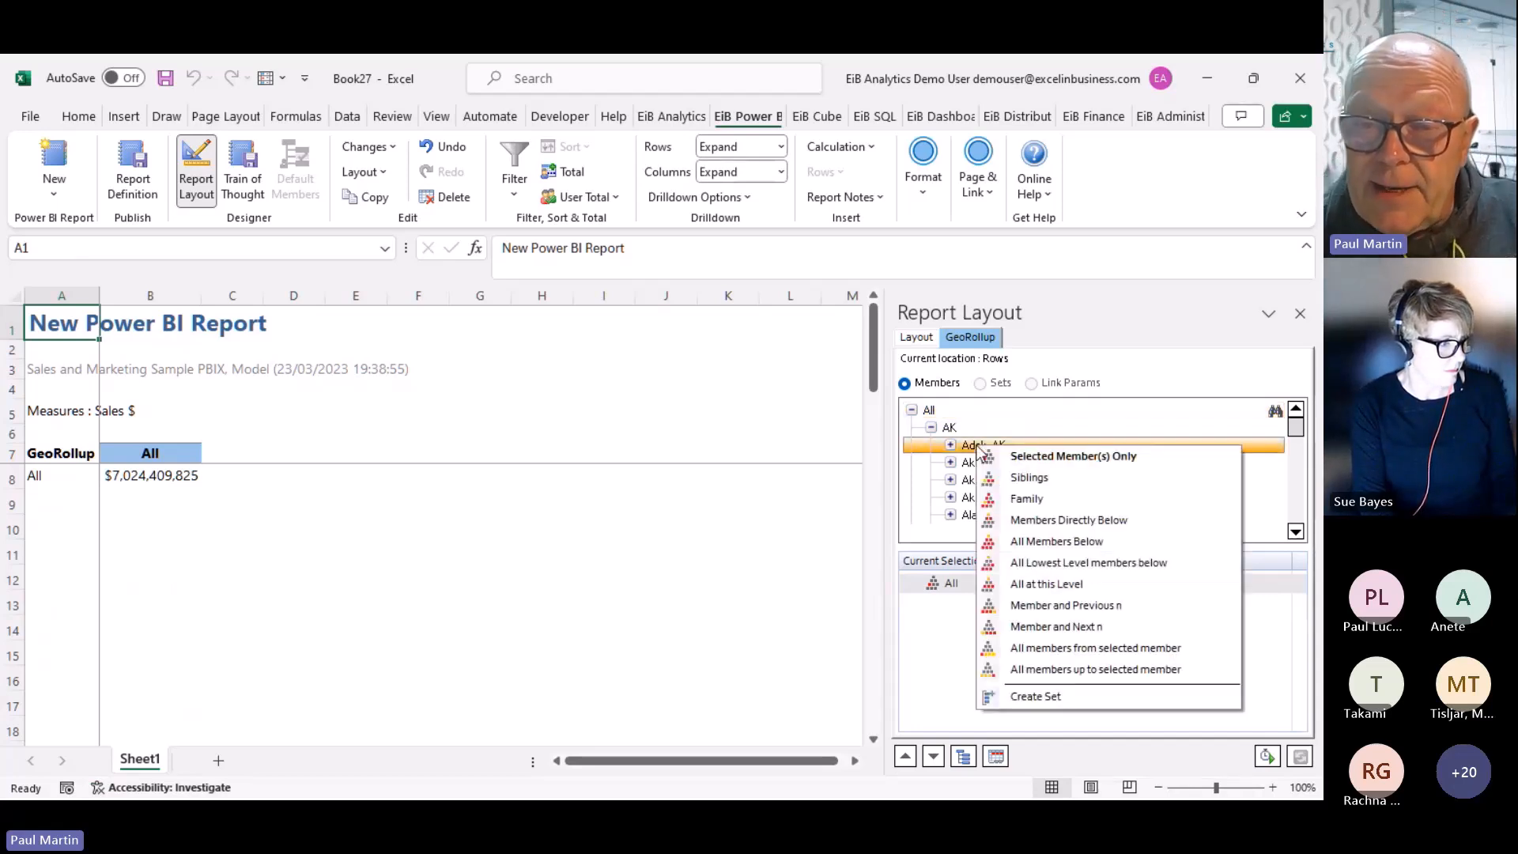
left_click(1058, 586)
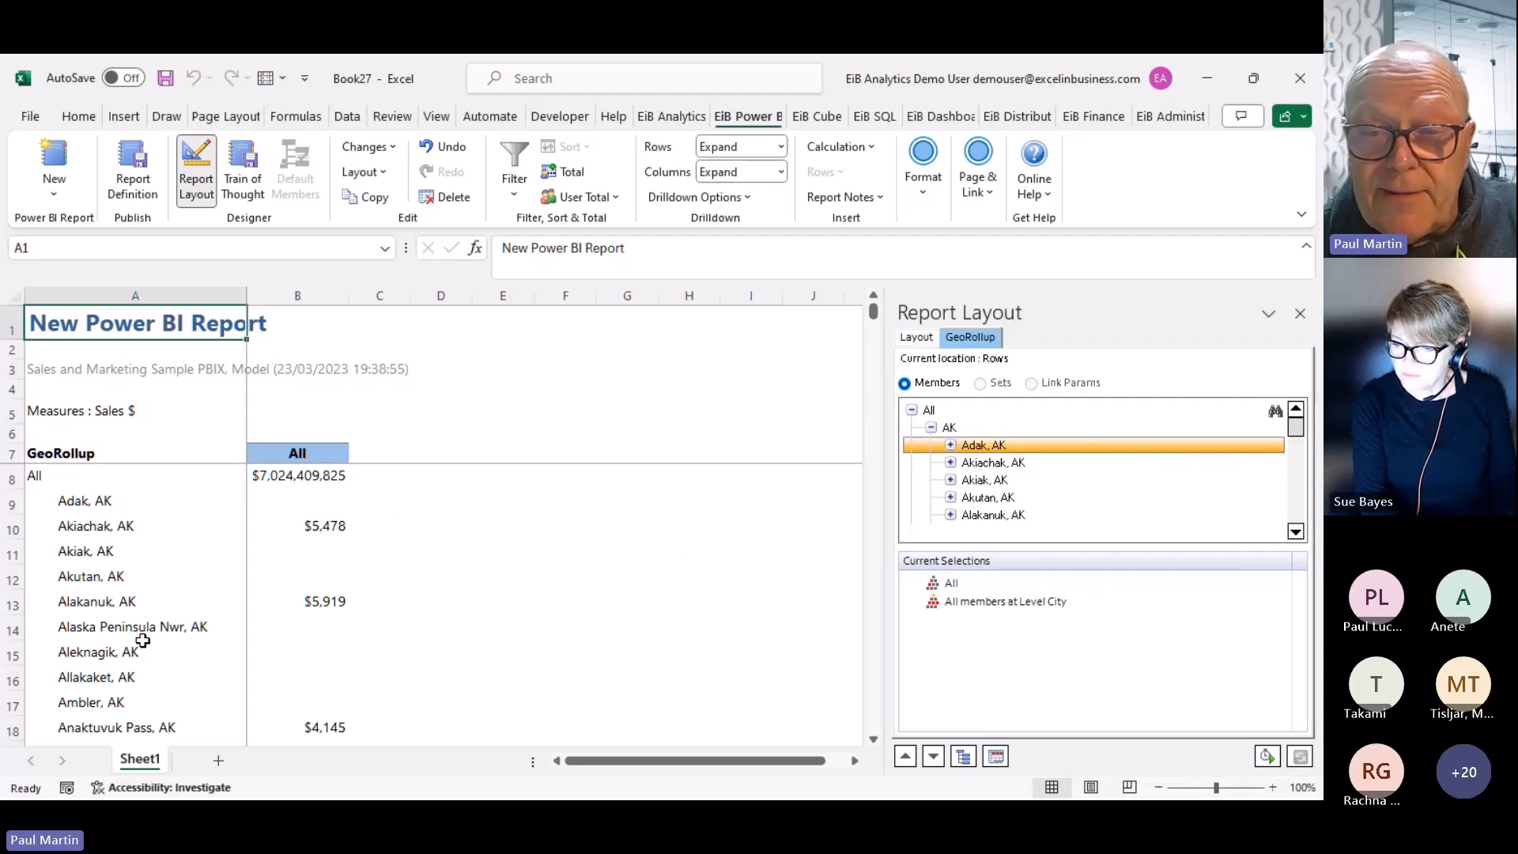
right_click(954, 583)
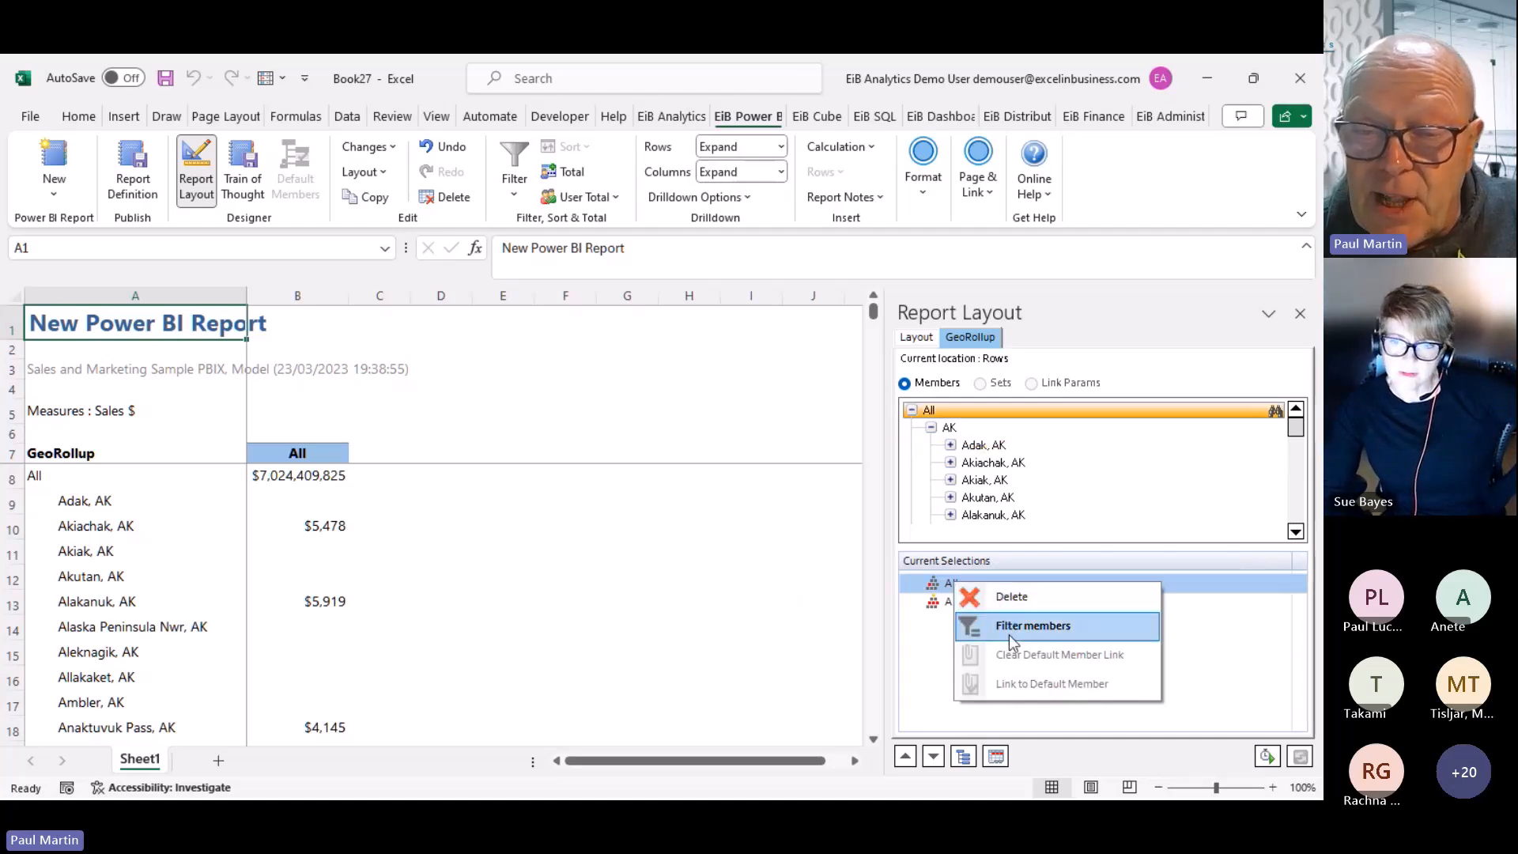
left_click(940, 647)
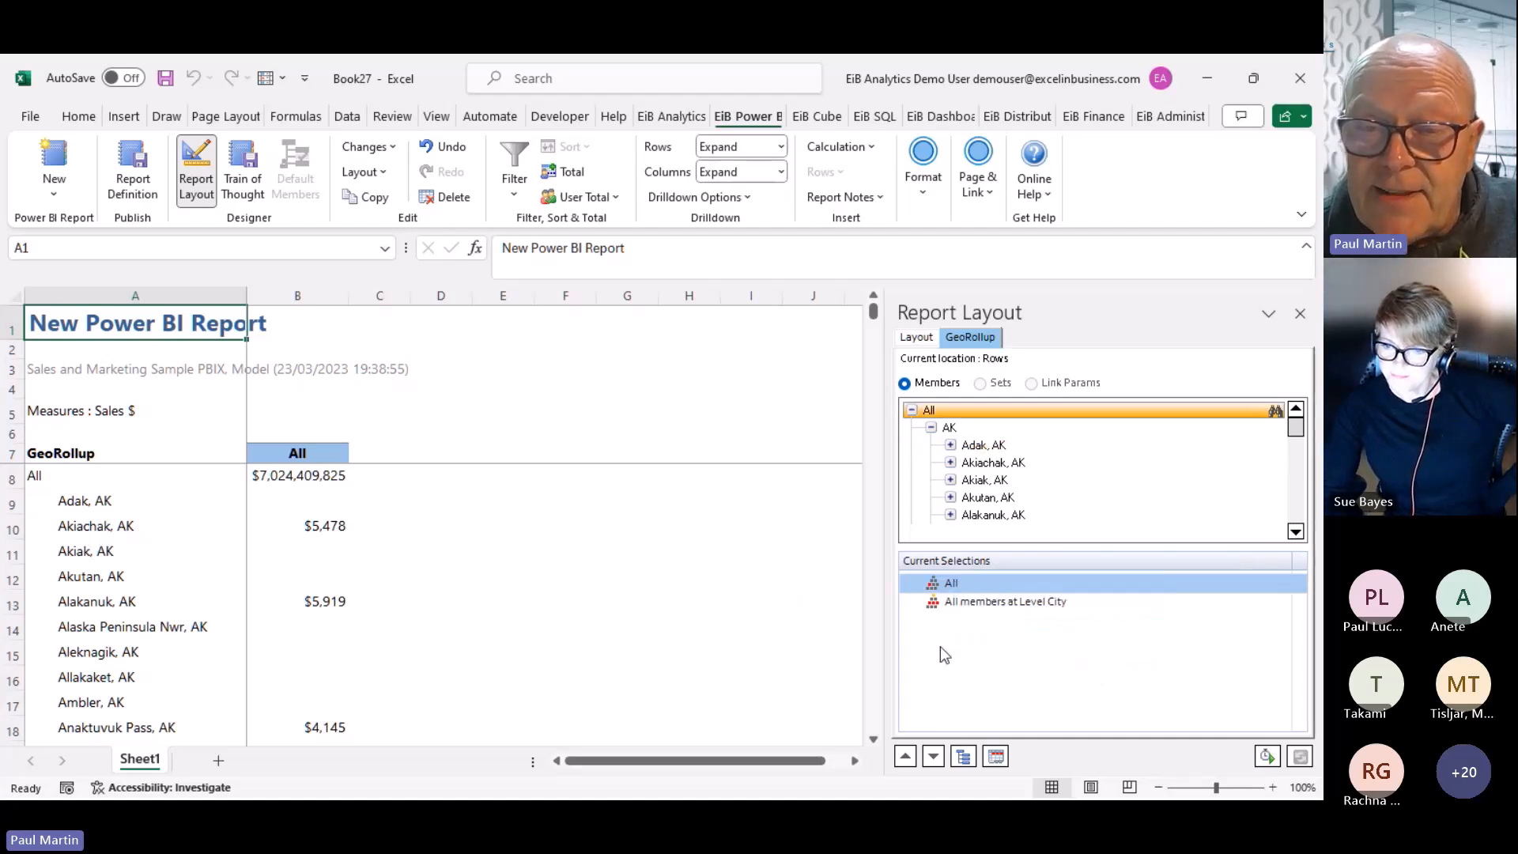
left_click(948, 537)
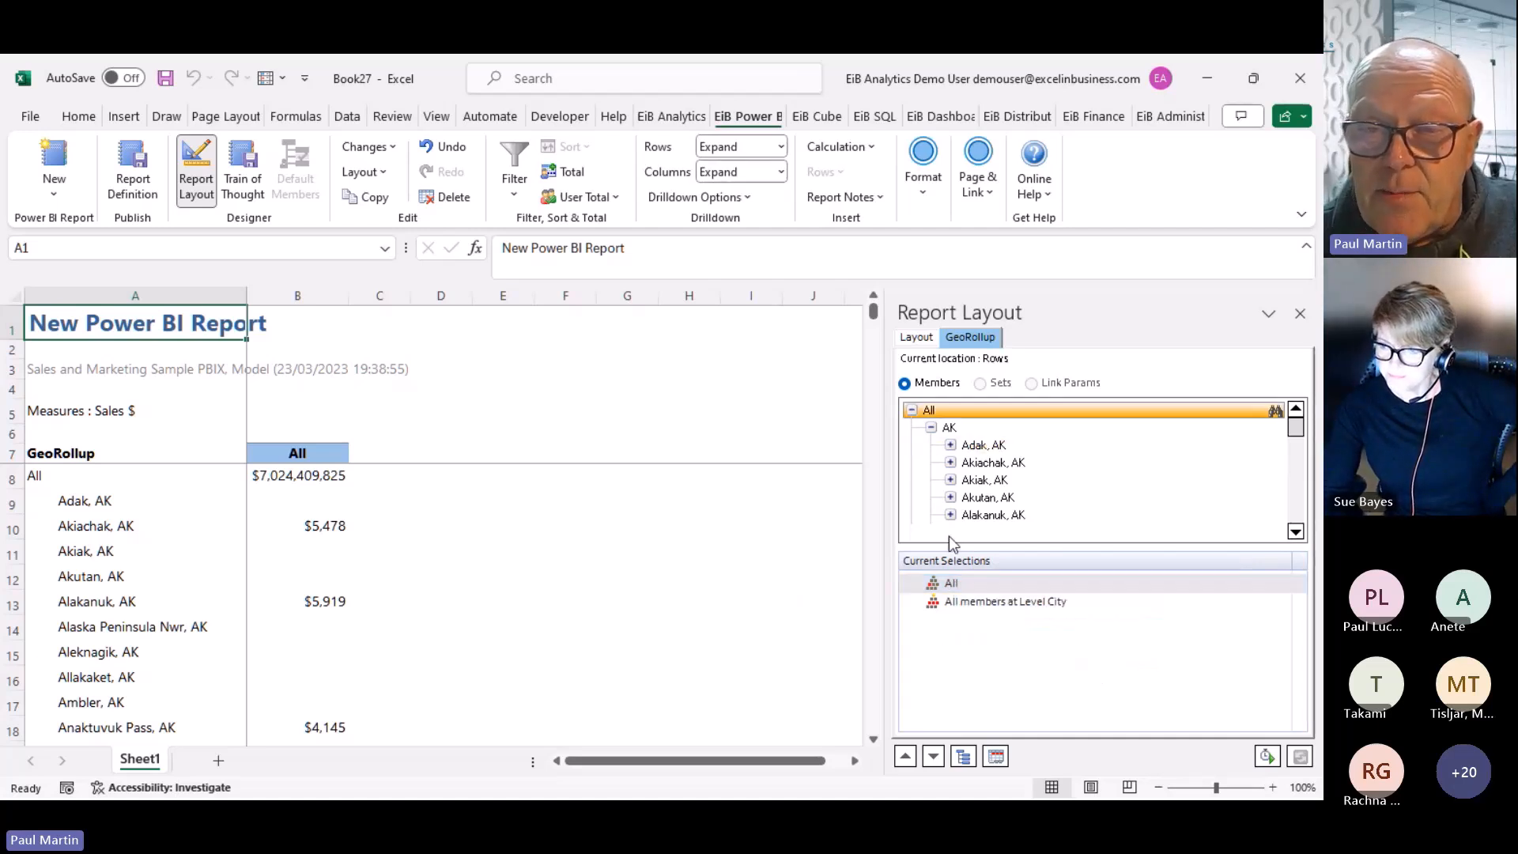
left_click(916, 337)
Replace GeoRollup with Product in the report rows and drill into the All product total
left_click_drag(1136, 653, 972, 642)
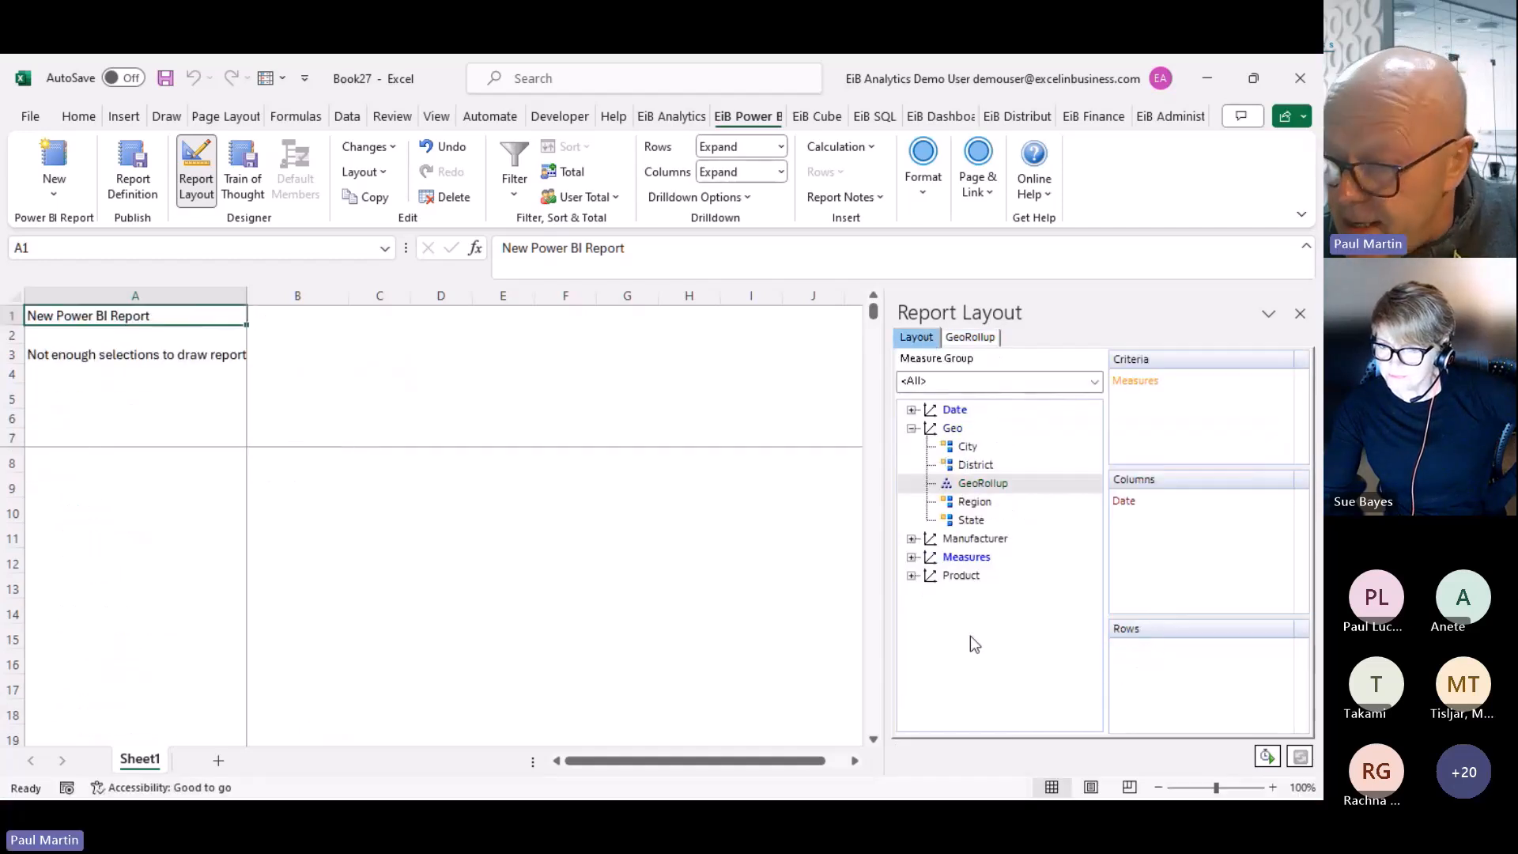
double_click(942, 577)
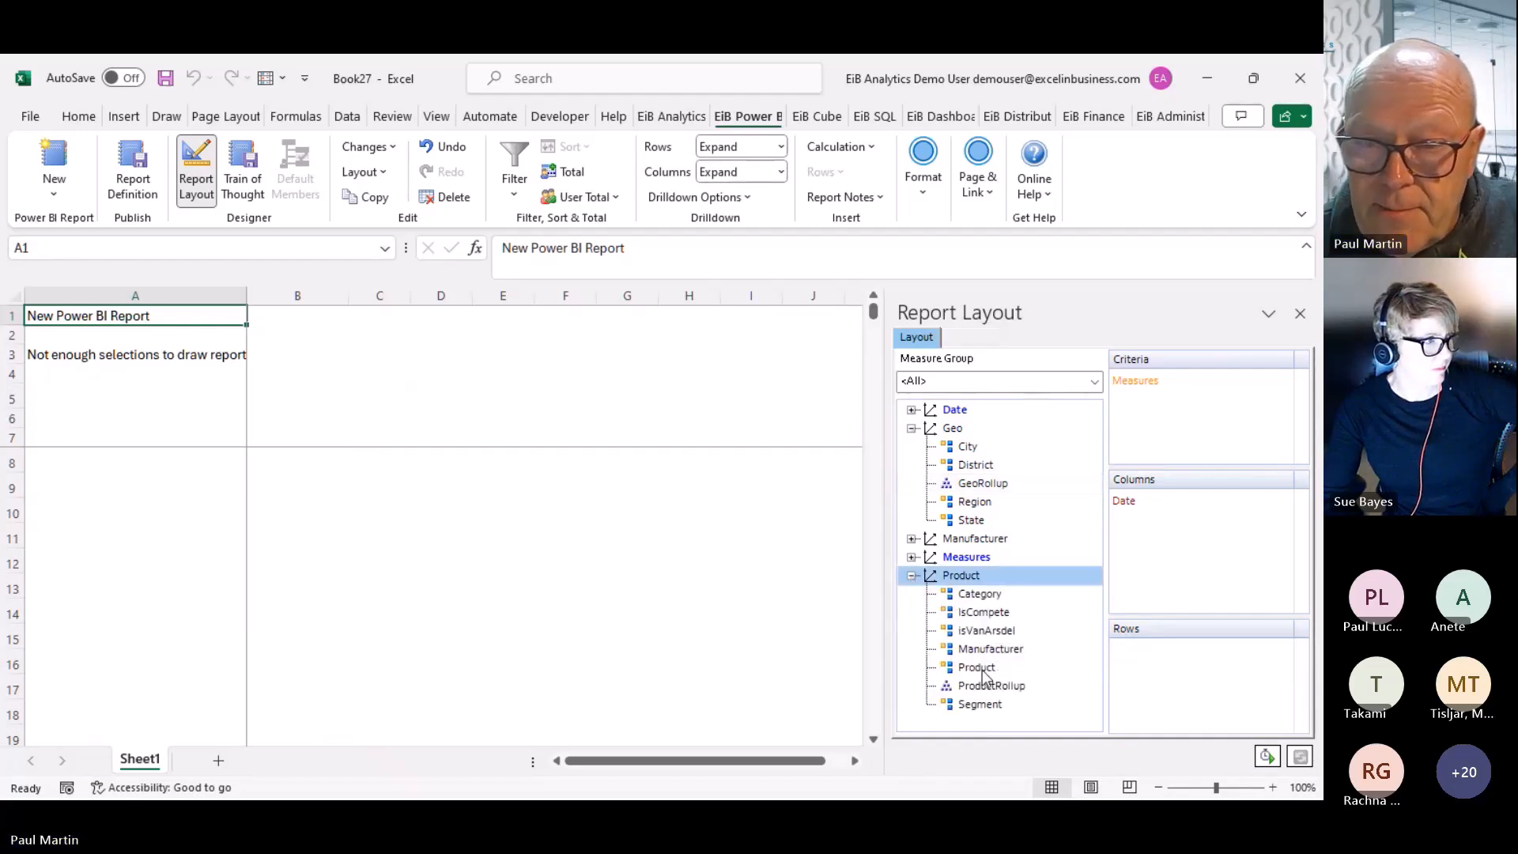
left_click_drag(984, 676, 1169, 711)
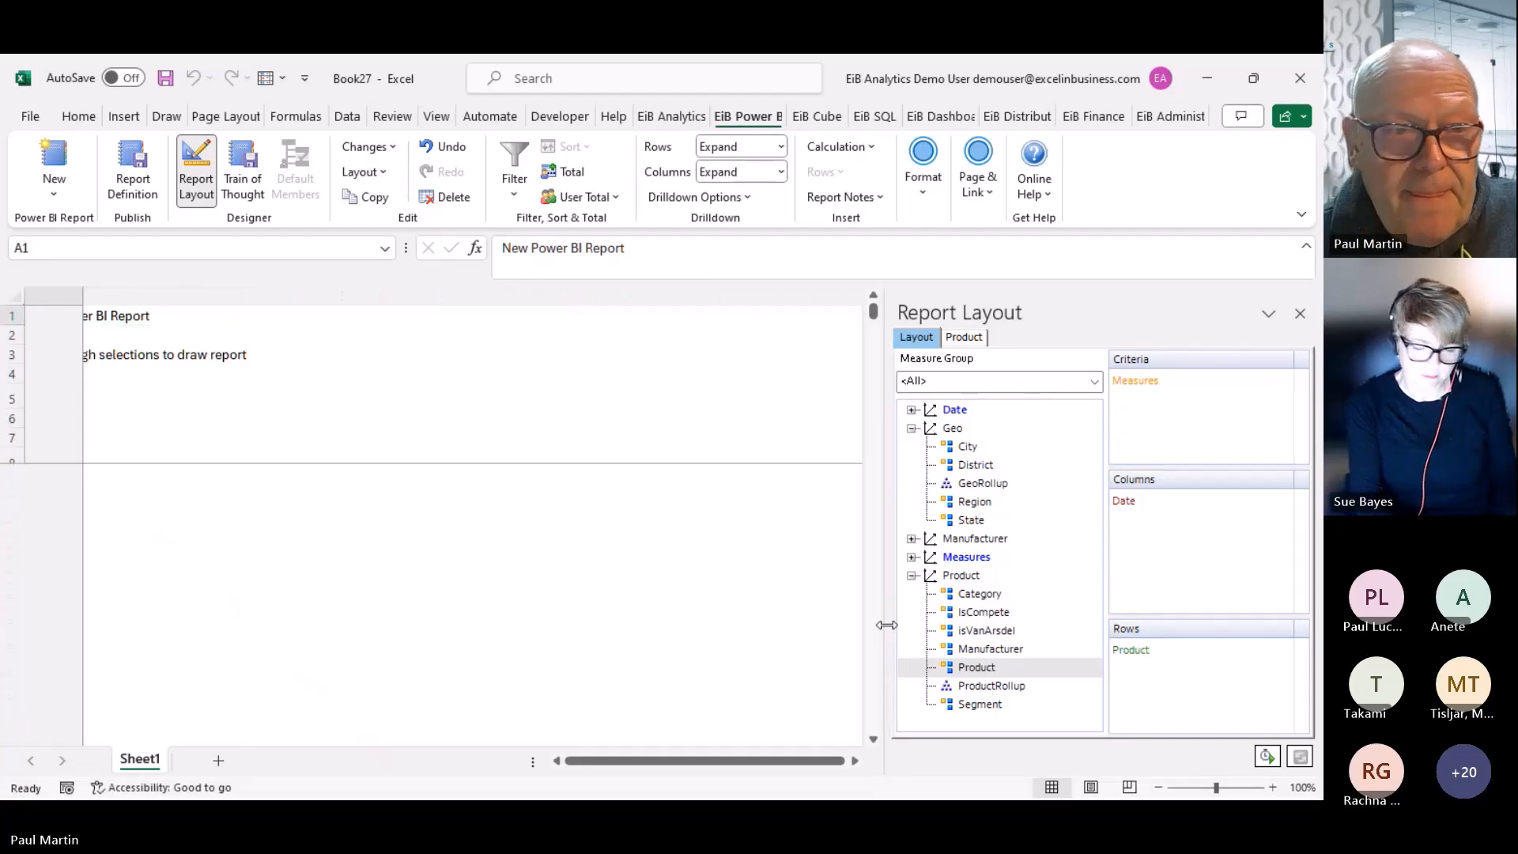
double_click(40, 477)
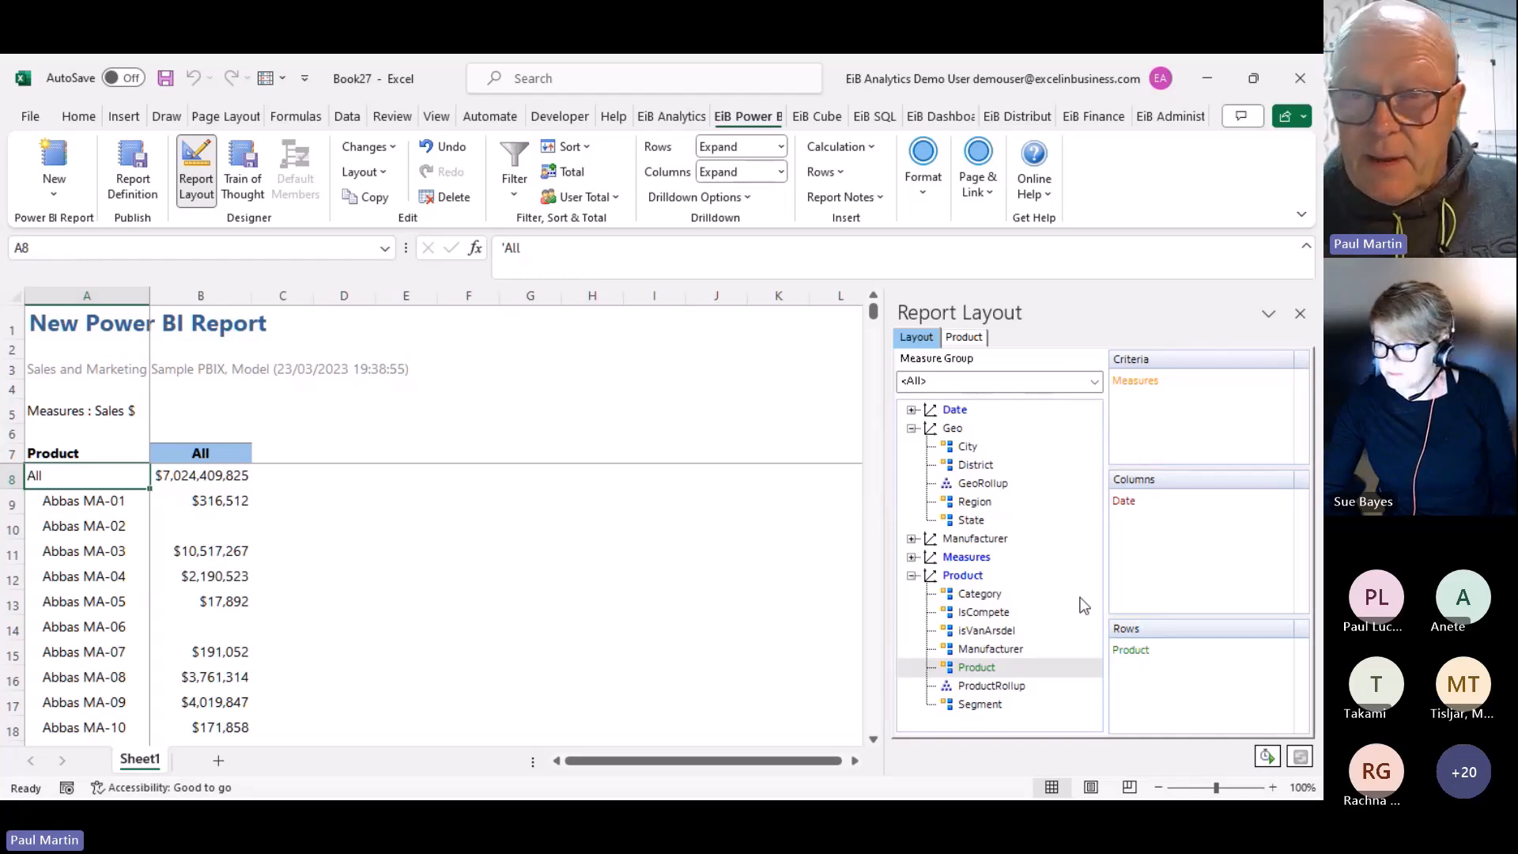
left_click(1136, 501)
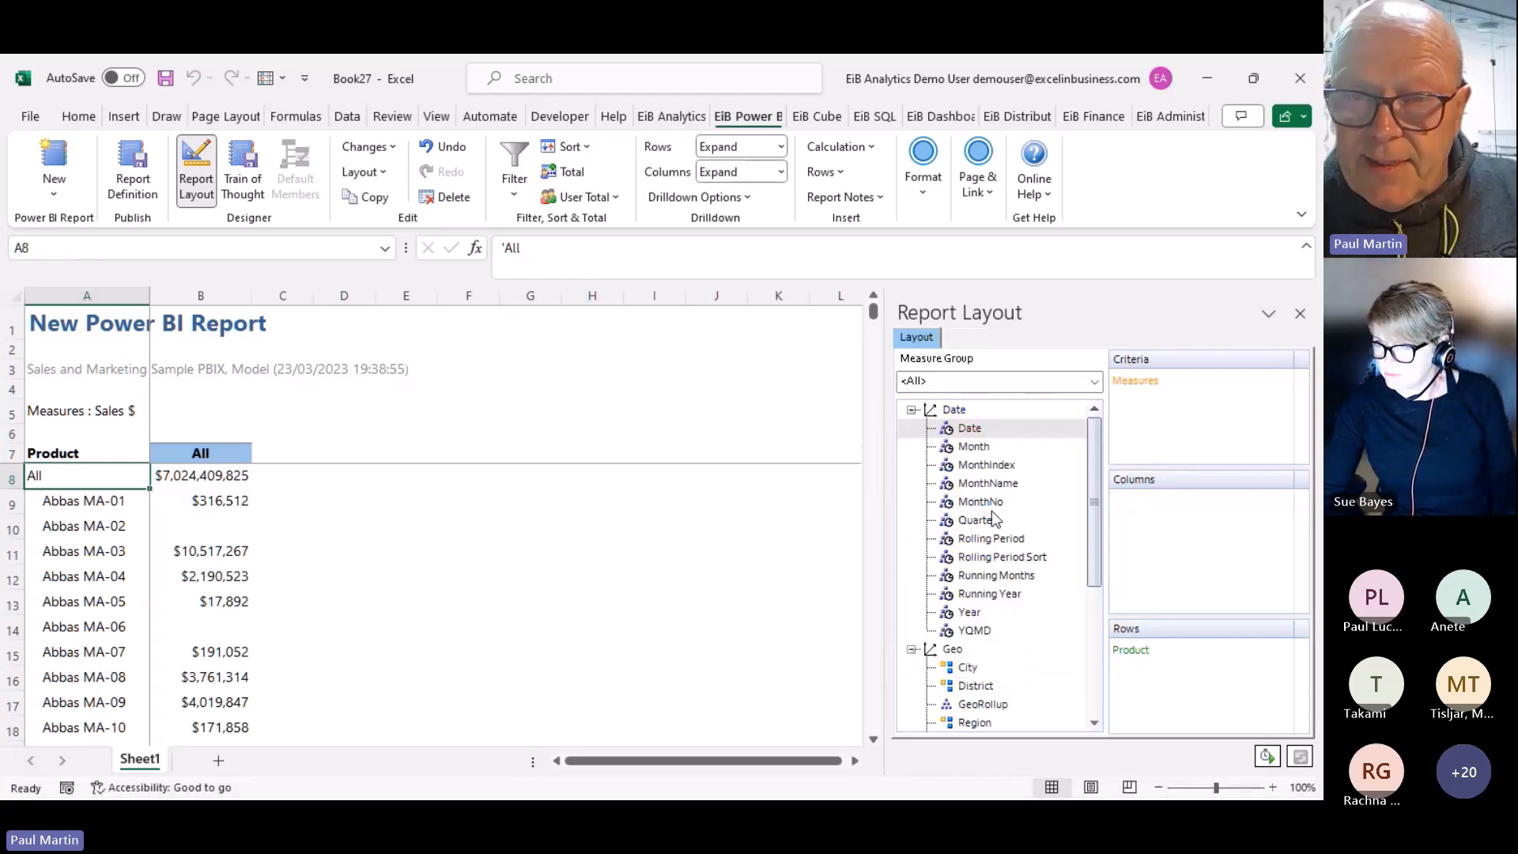
Replace Date in the columns with a Year 2014 criterion and drill the All header into months
mouse_move(973, 446)
left_mouse_down()
mouse_move(1167, 545)
mouse_move(1160, 534)
left_mouse_up()
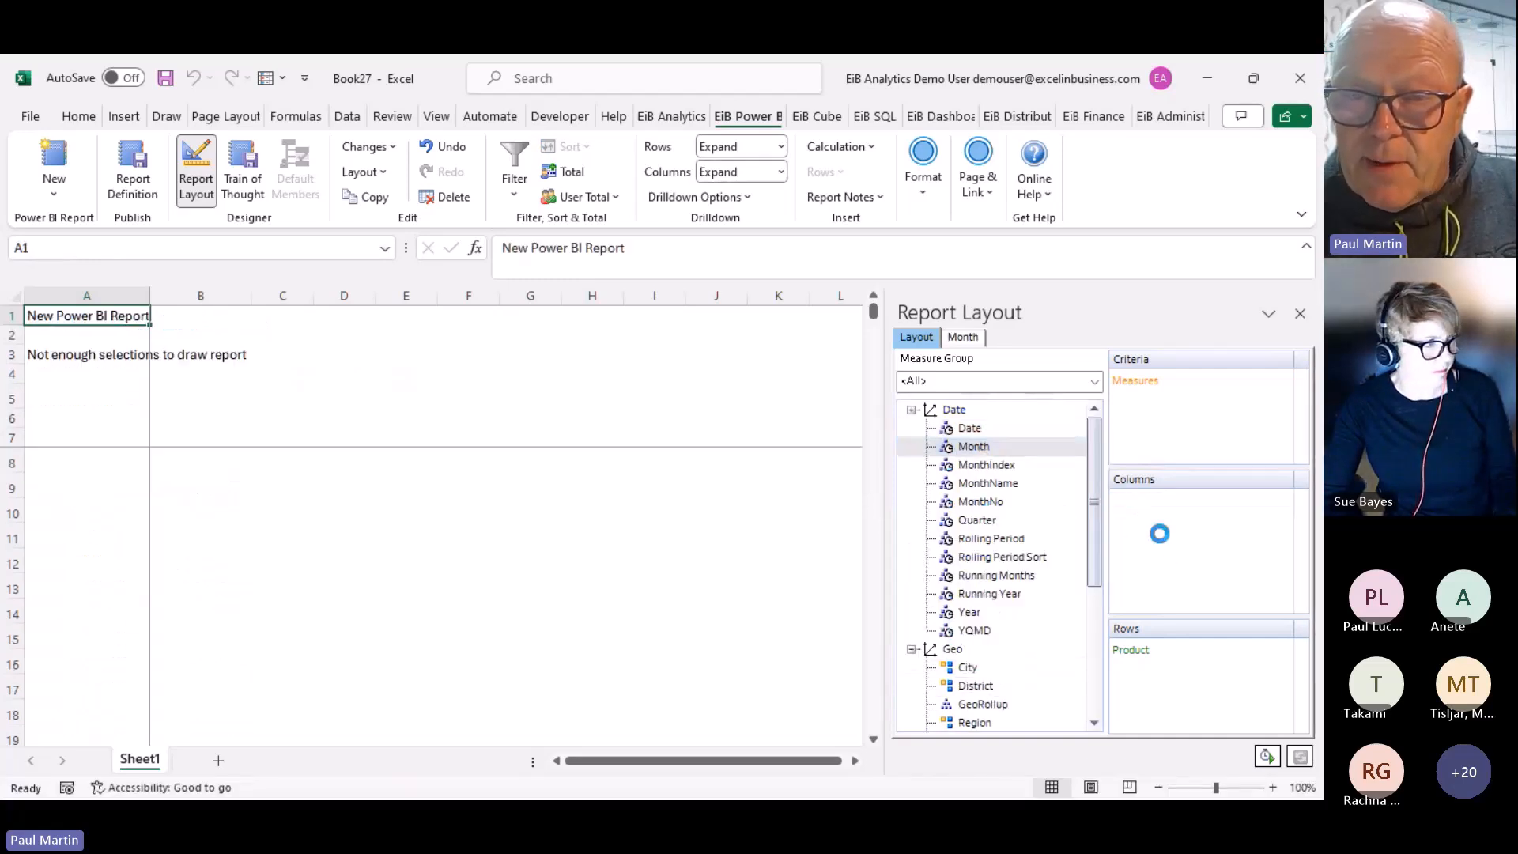
left_click_drag(970, 612, 1162, 414)
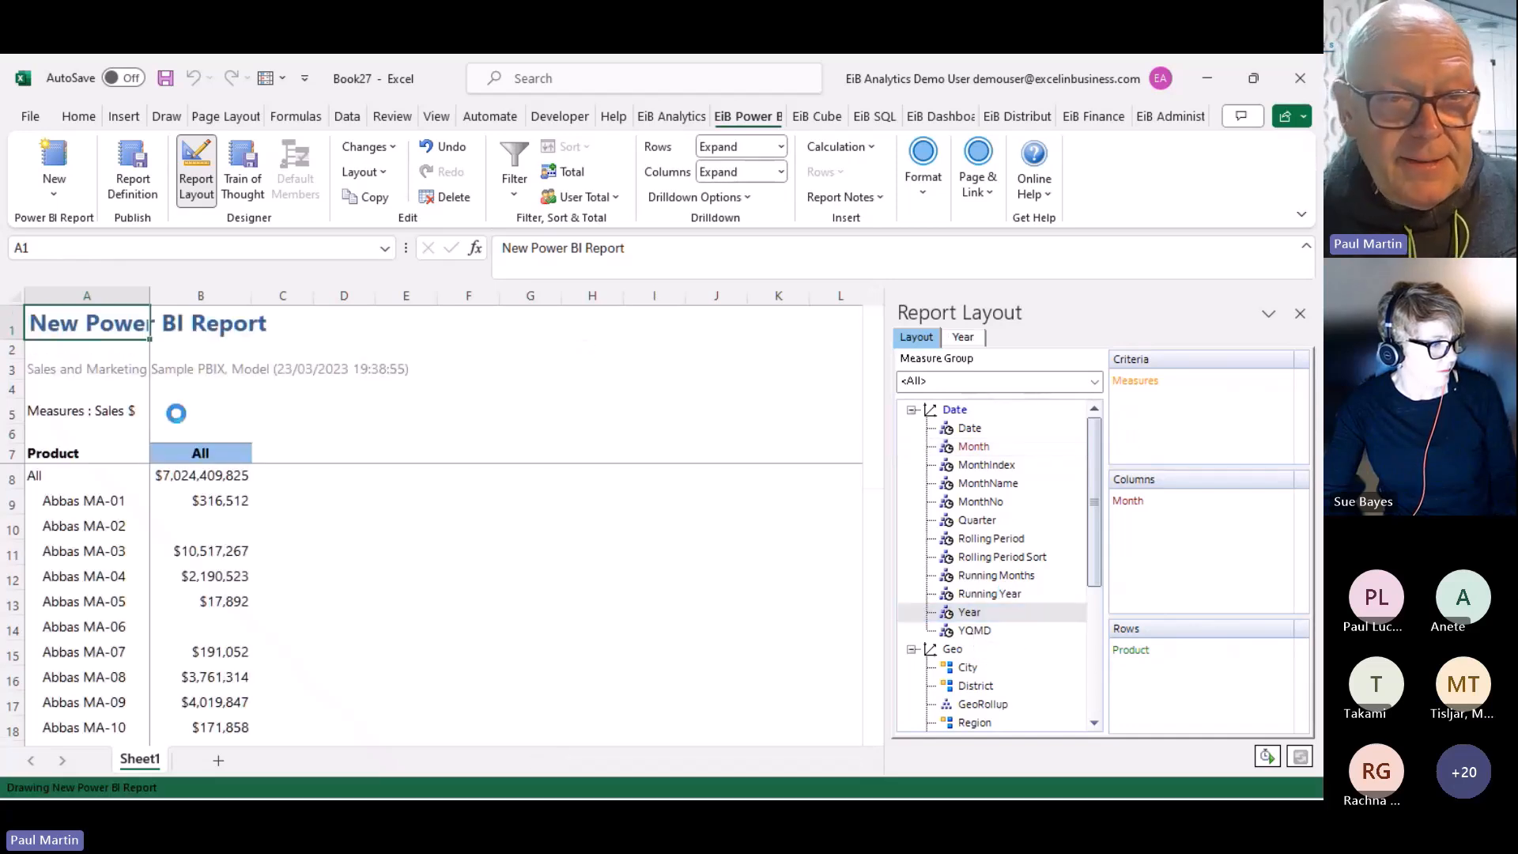
left_click(50, 434)
double_click(50, 435)
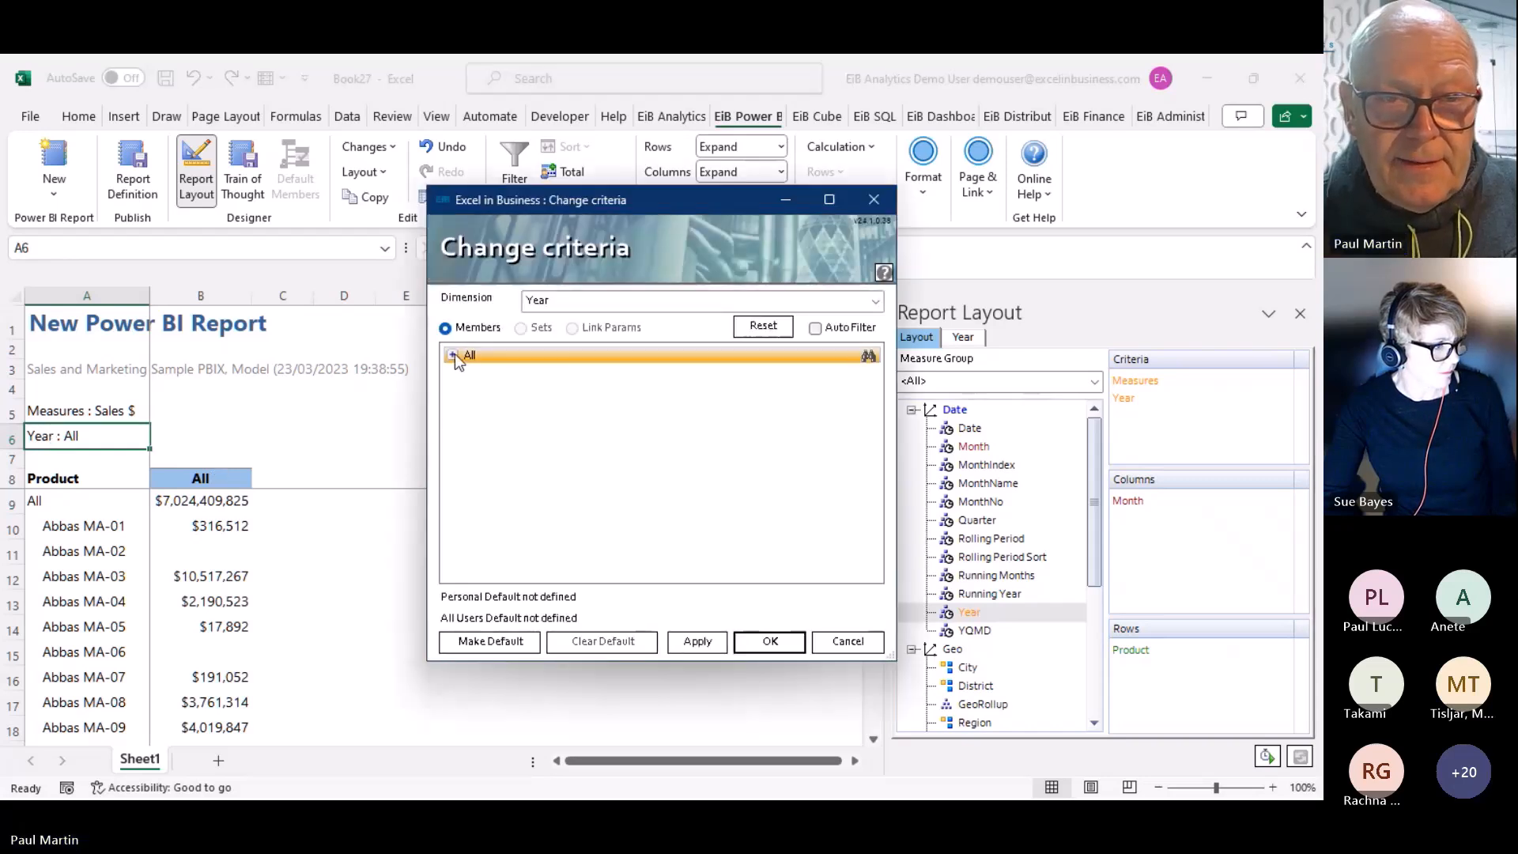
left_click(452, 354)
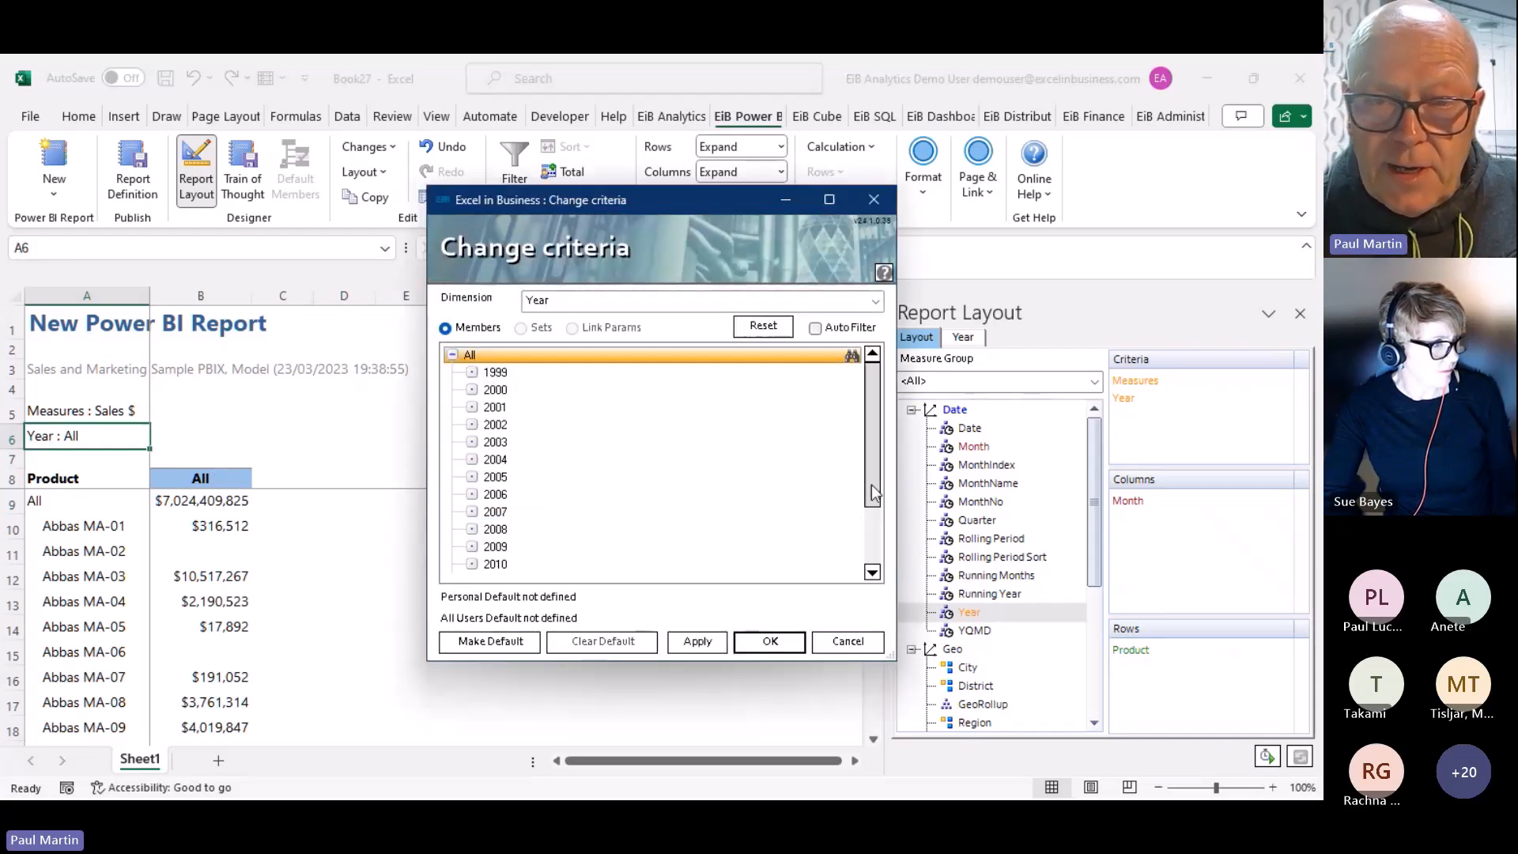
scroll(541, 555, "down", 1)
double_click(517, 564)
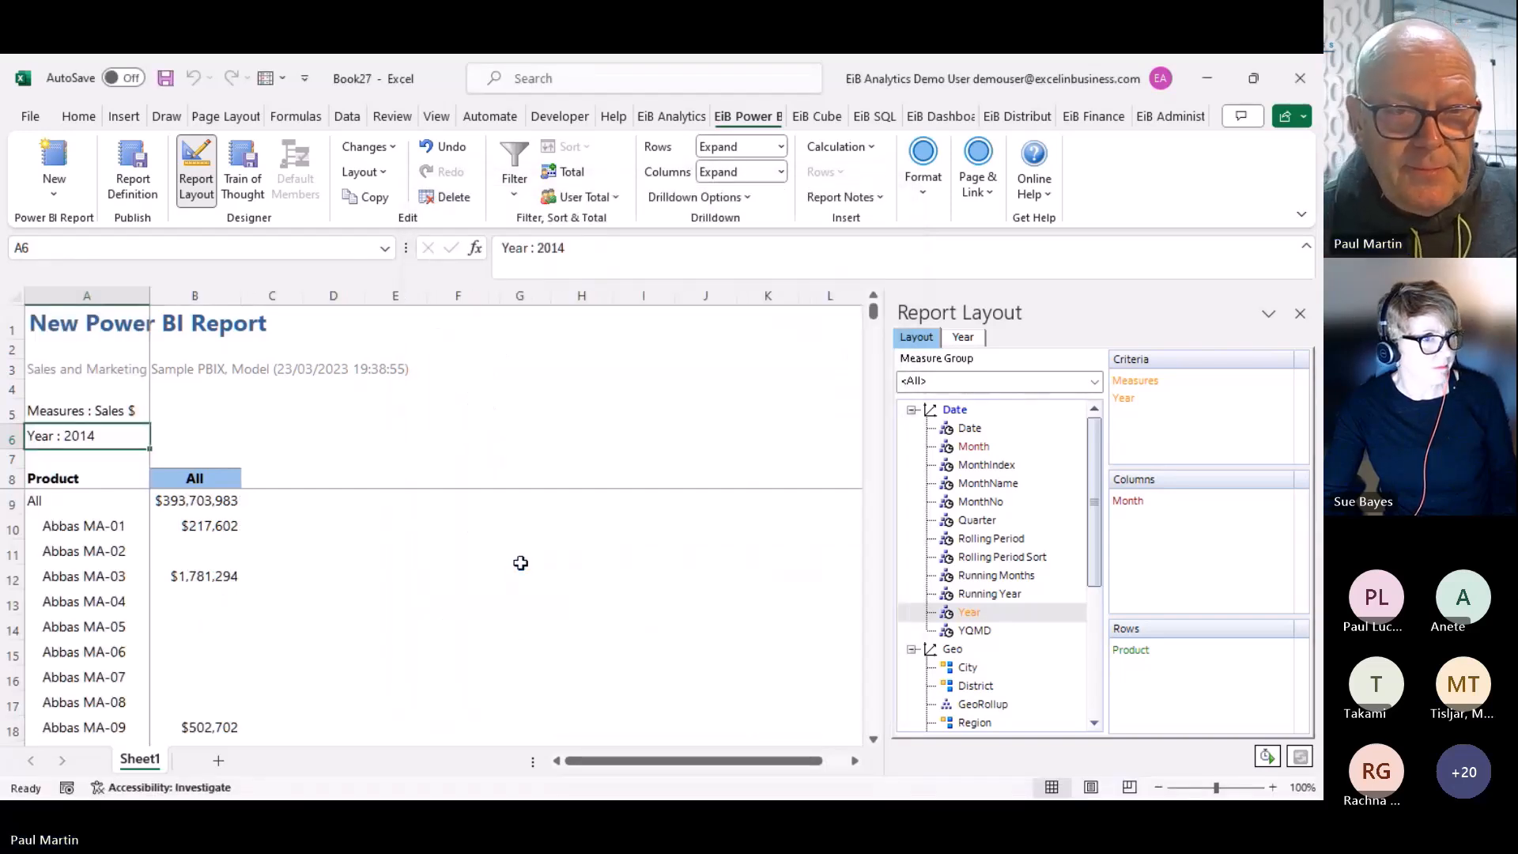
double_click(199, 478)
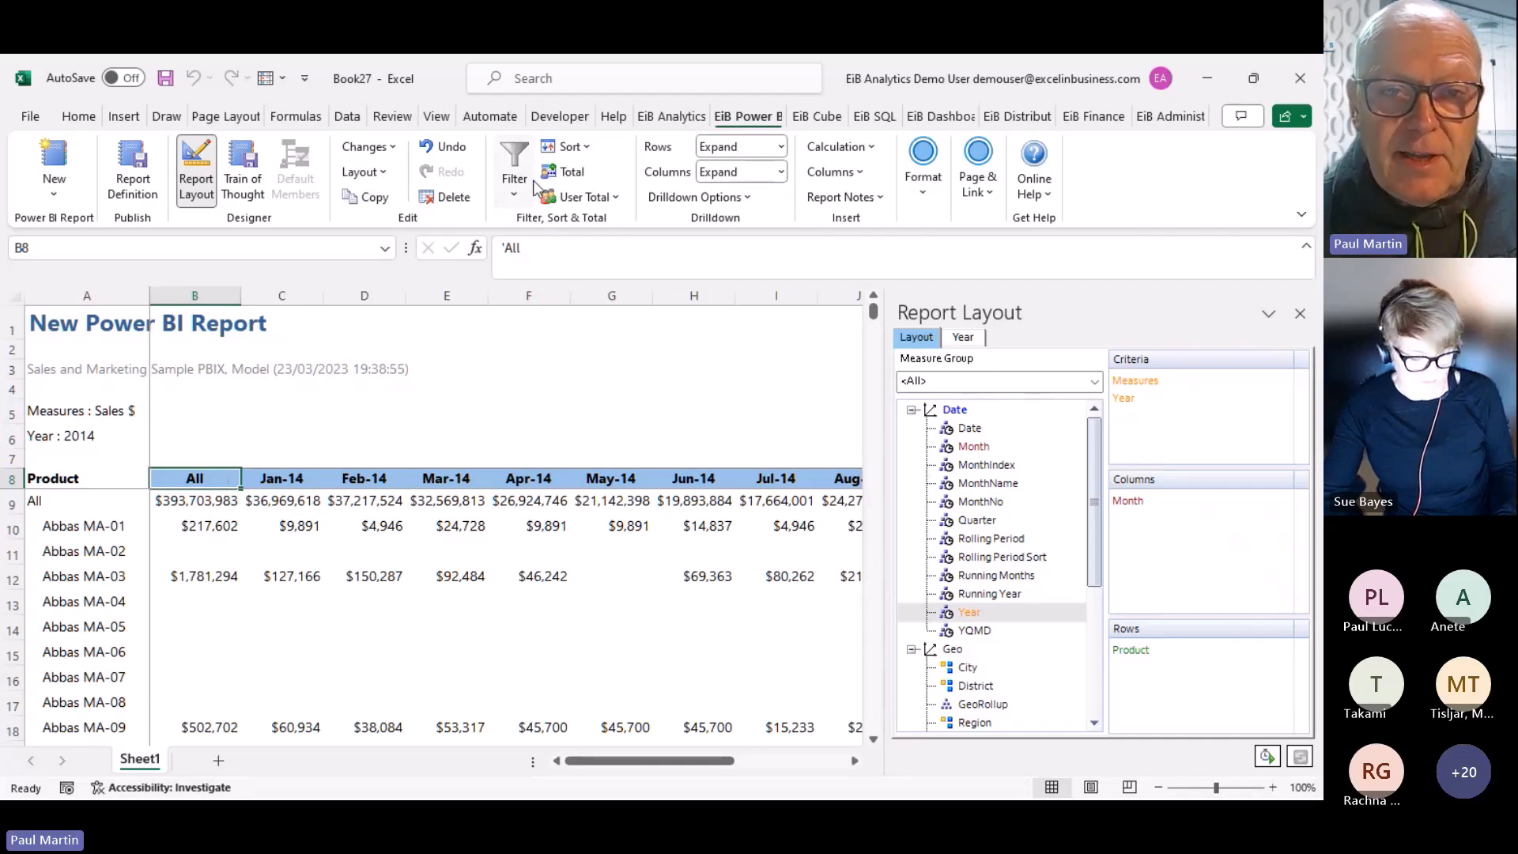
Add a Top count 10 filter on members directly below All, led by Maximus UM-11
left_click(514, 192)
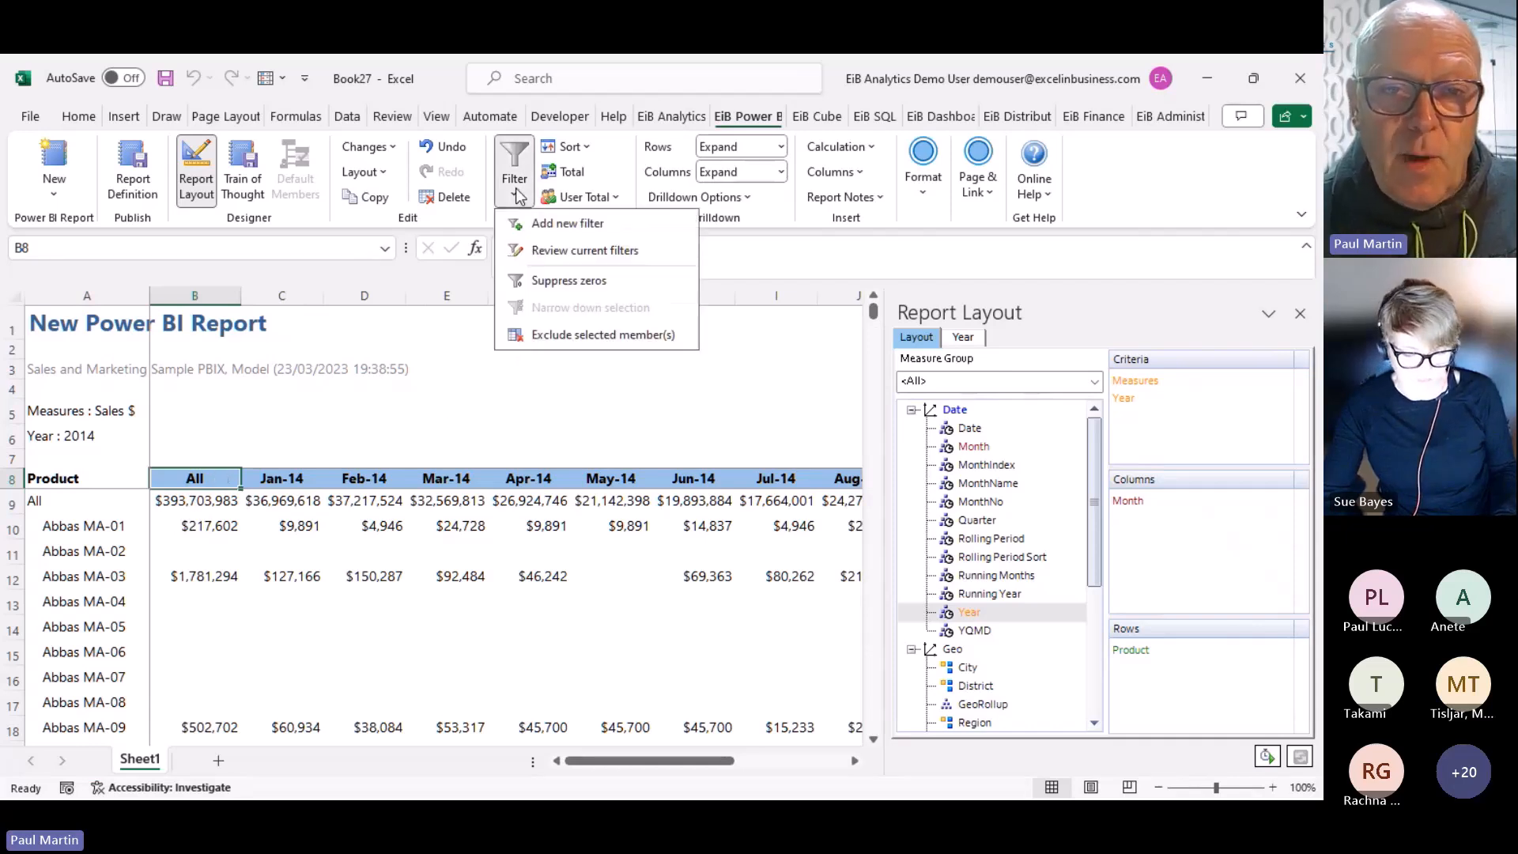
left_click(566, 227)
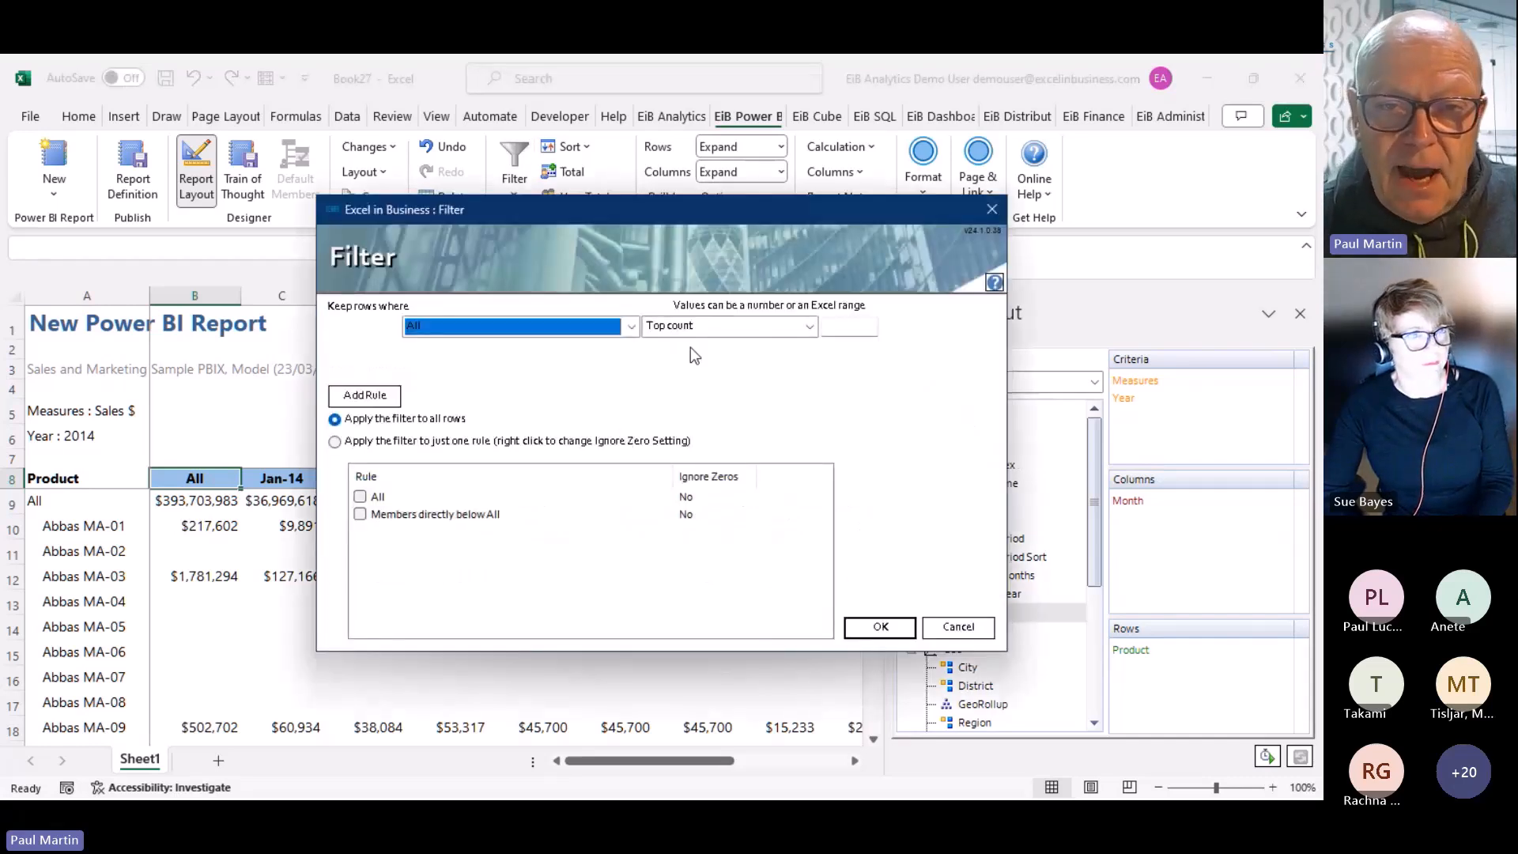
left_click(859, 329)
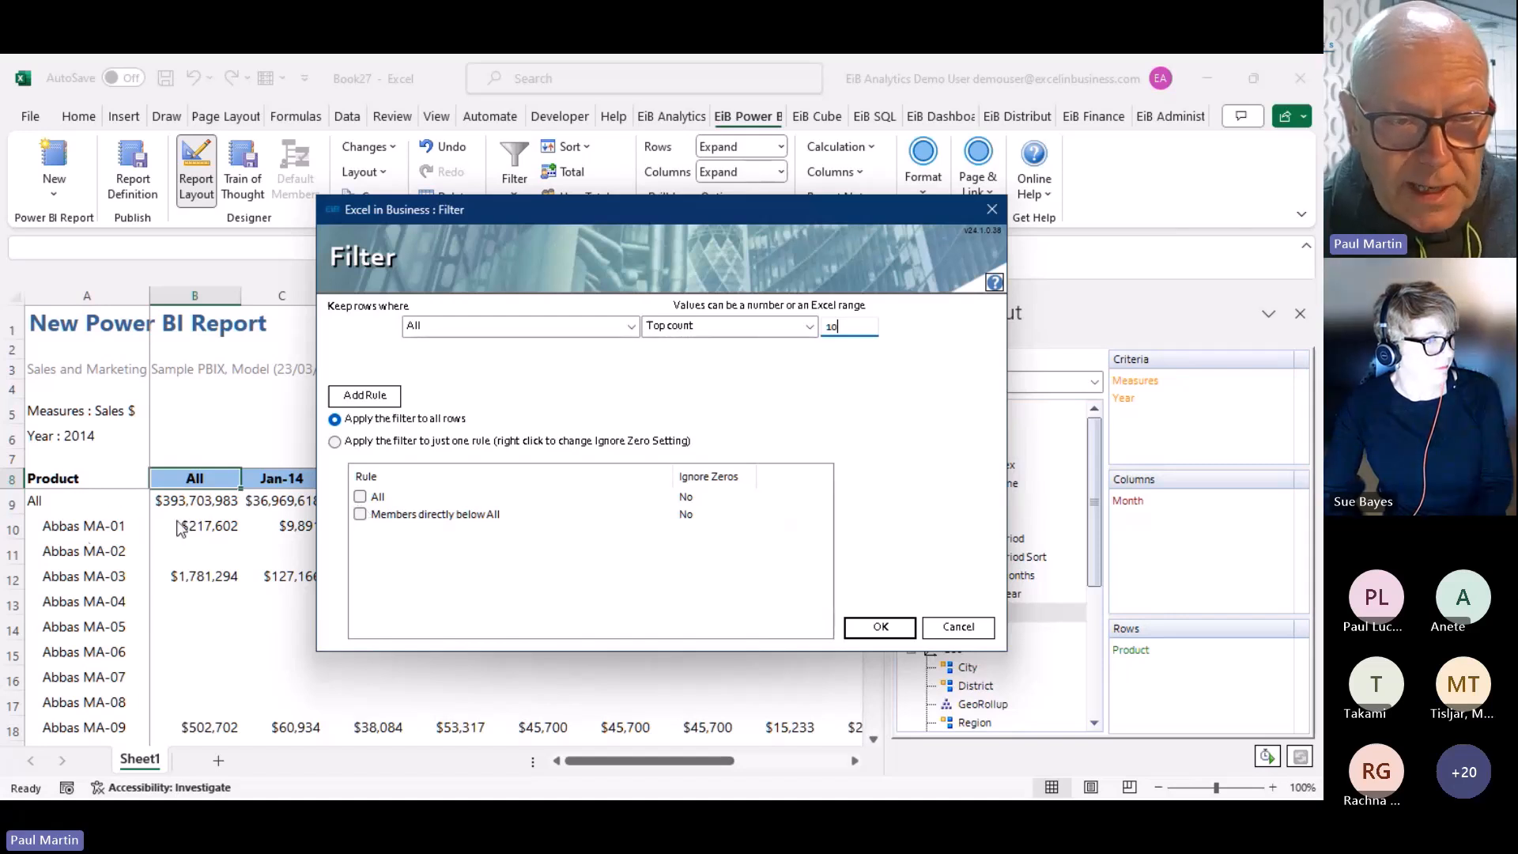
left_click(359, 514)
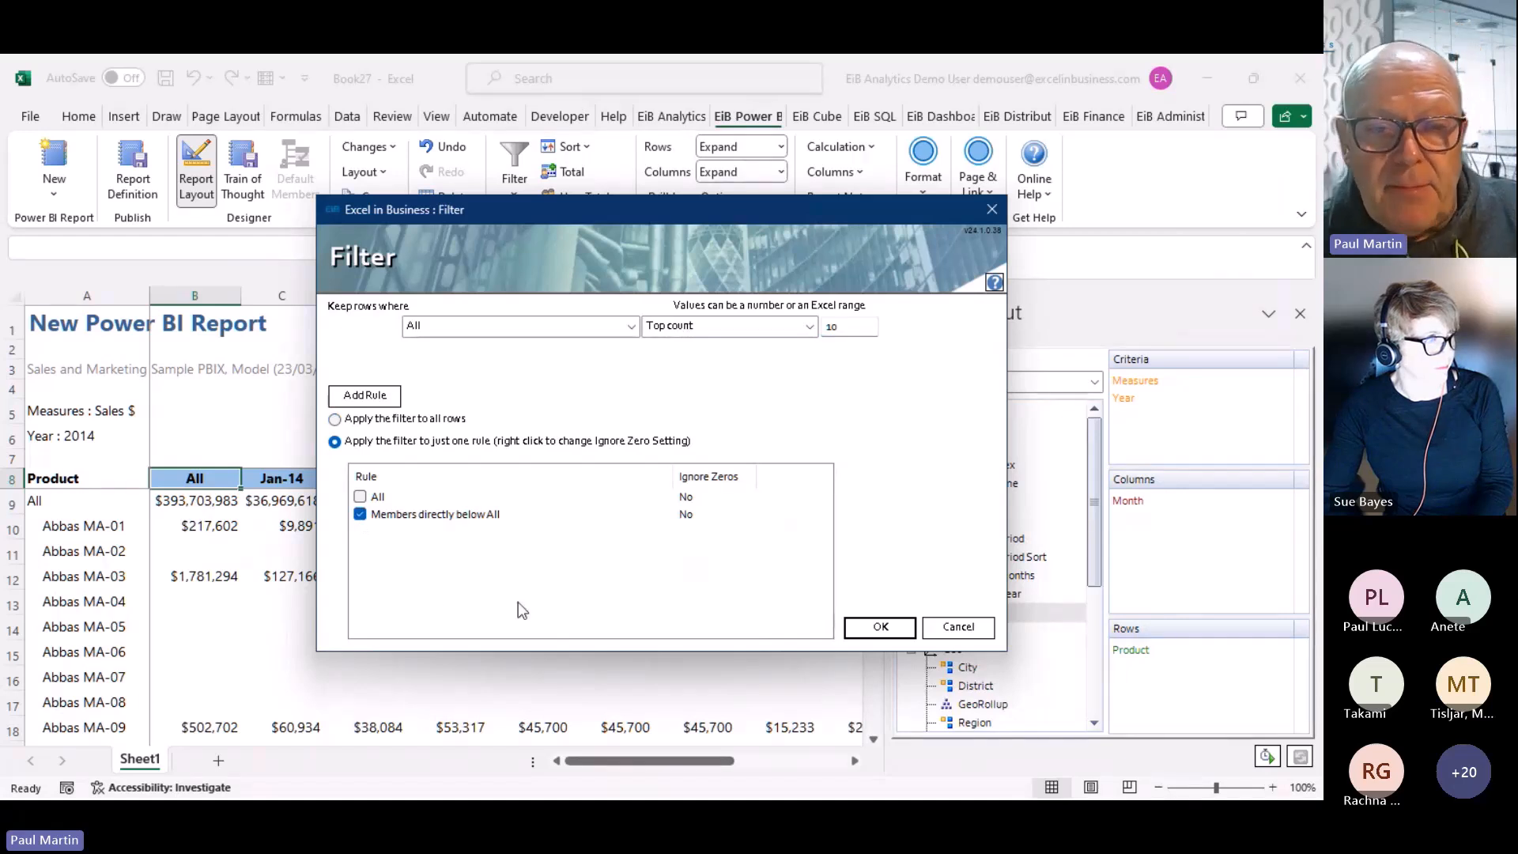
left_click(874, 625)
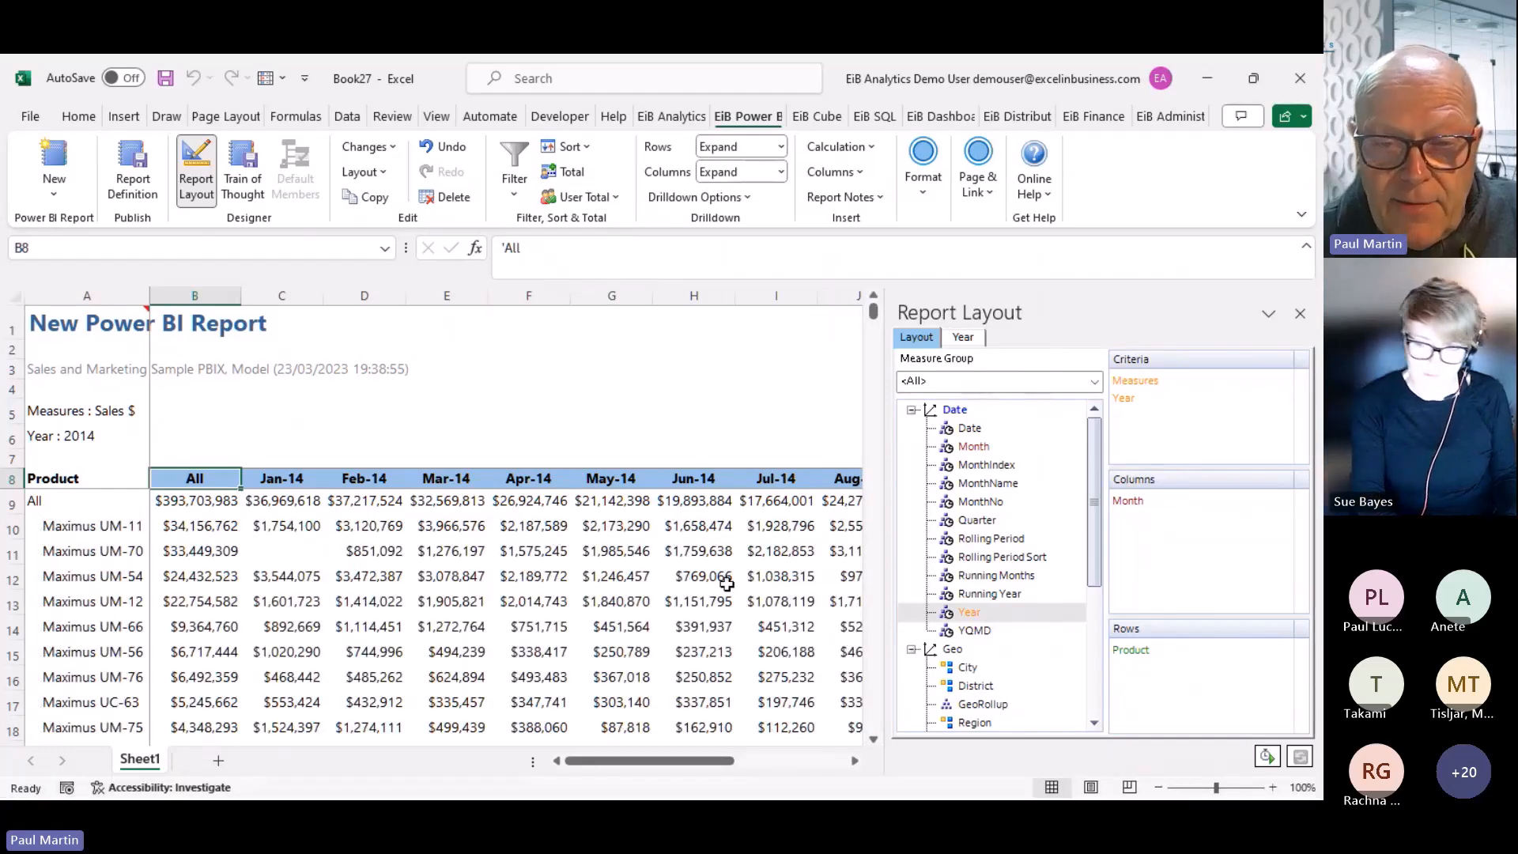
left_click(873, 739)
left_click(873, 739)
left_click(872, 739)
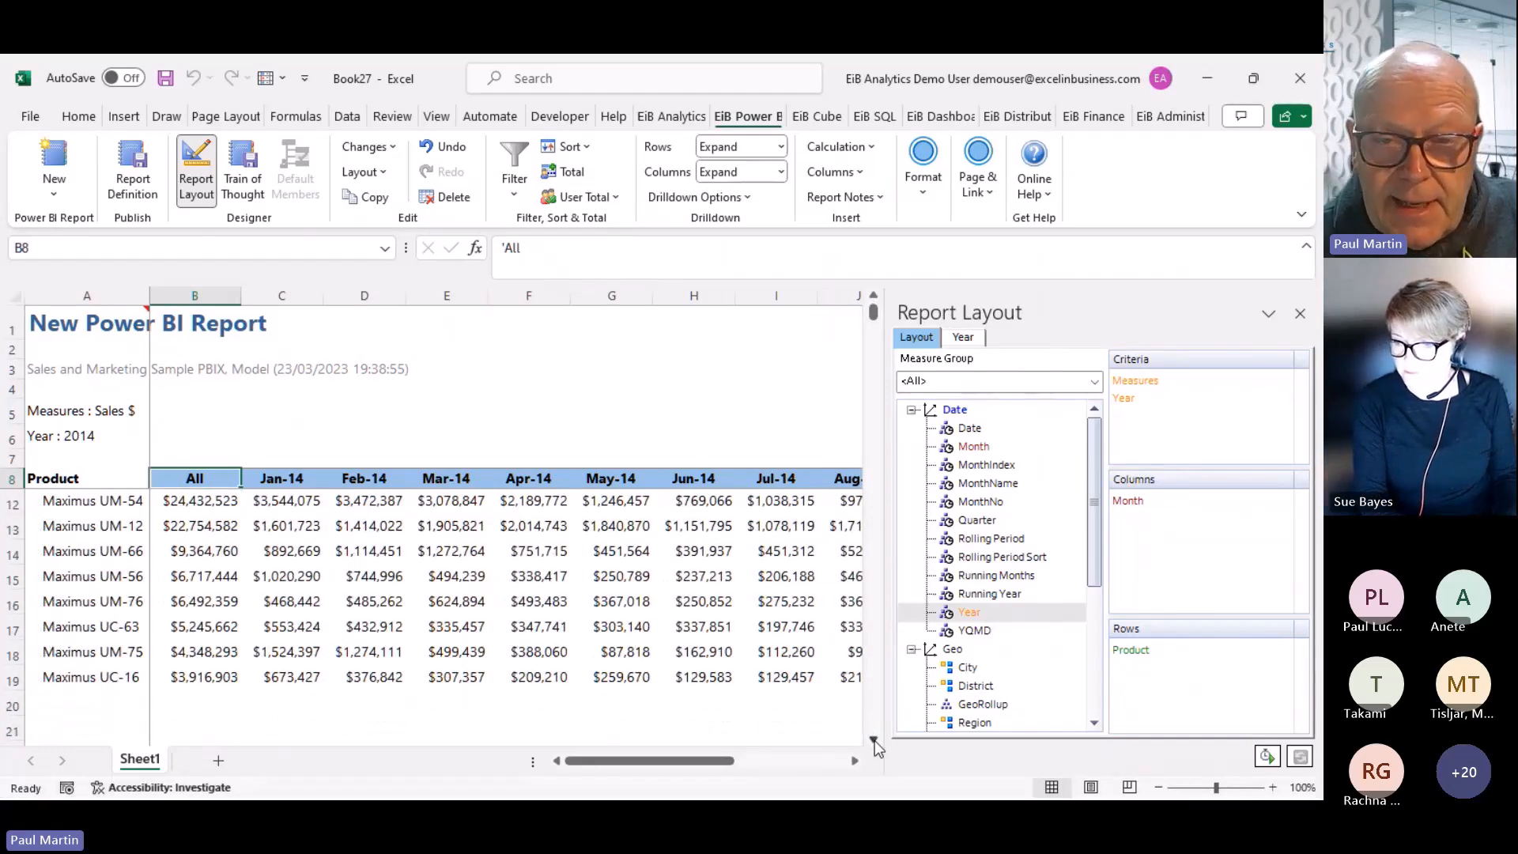
Close the Report Layout pane and enter the label 'Top N' in G5 with 10 in H5
left_click(1298, 314)
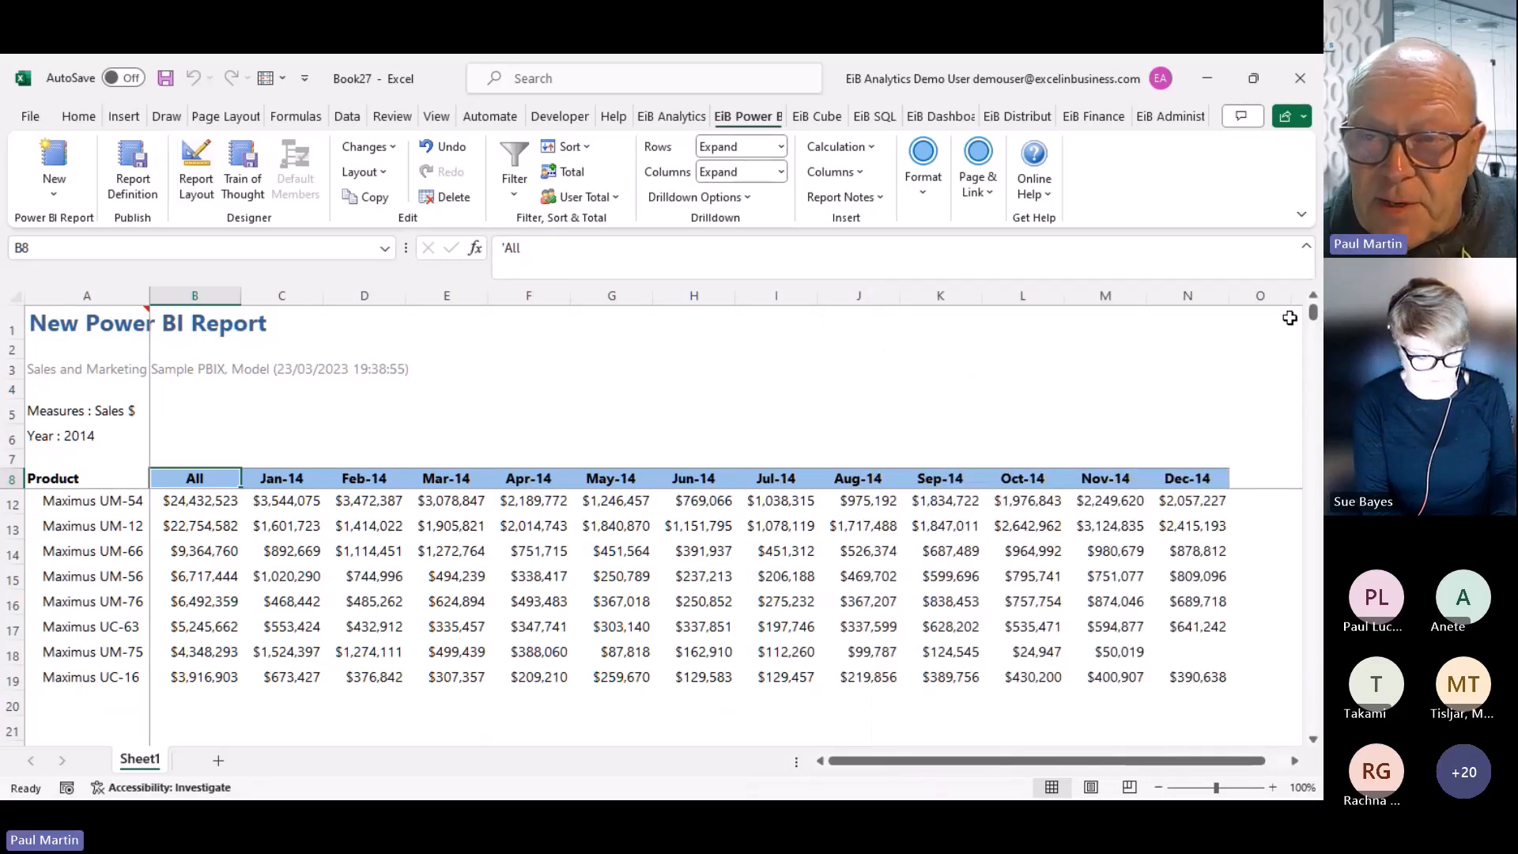
left_click(1314, 298)
left_click(1313, 297)
left_click(1313, 297)
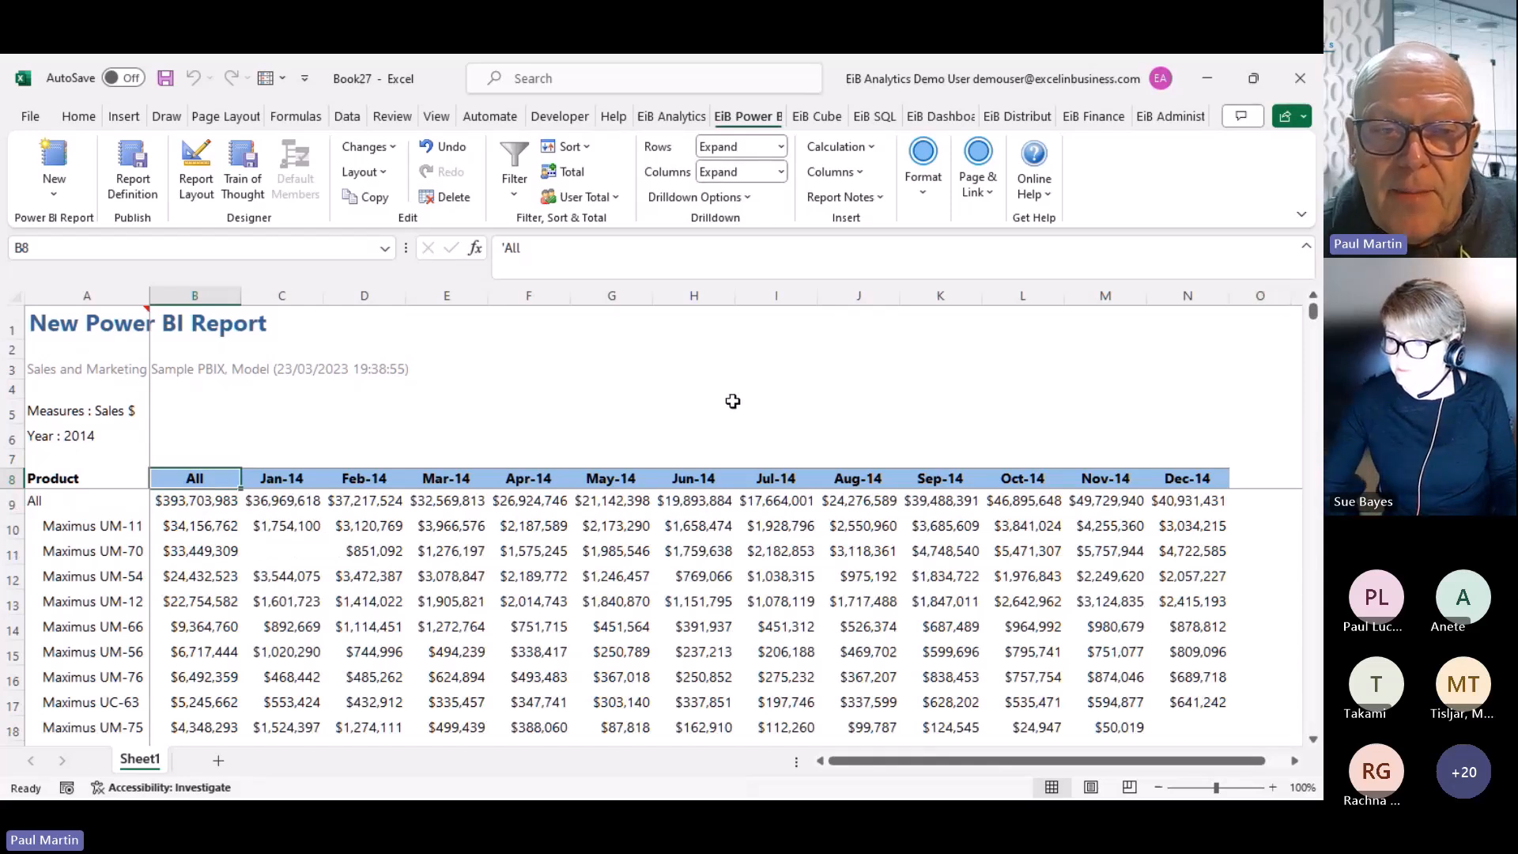
left_click(607, 401)
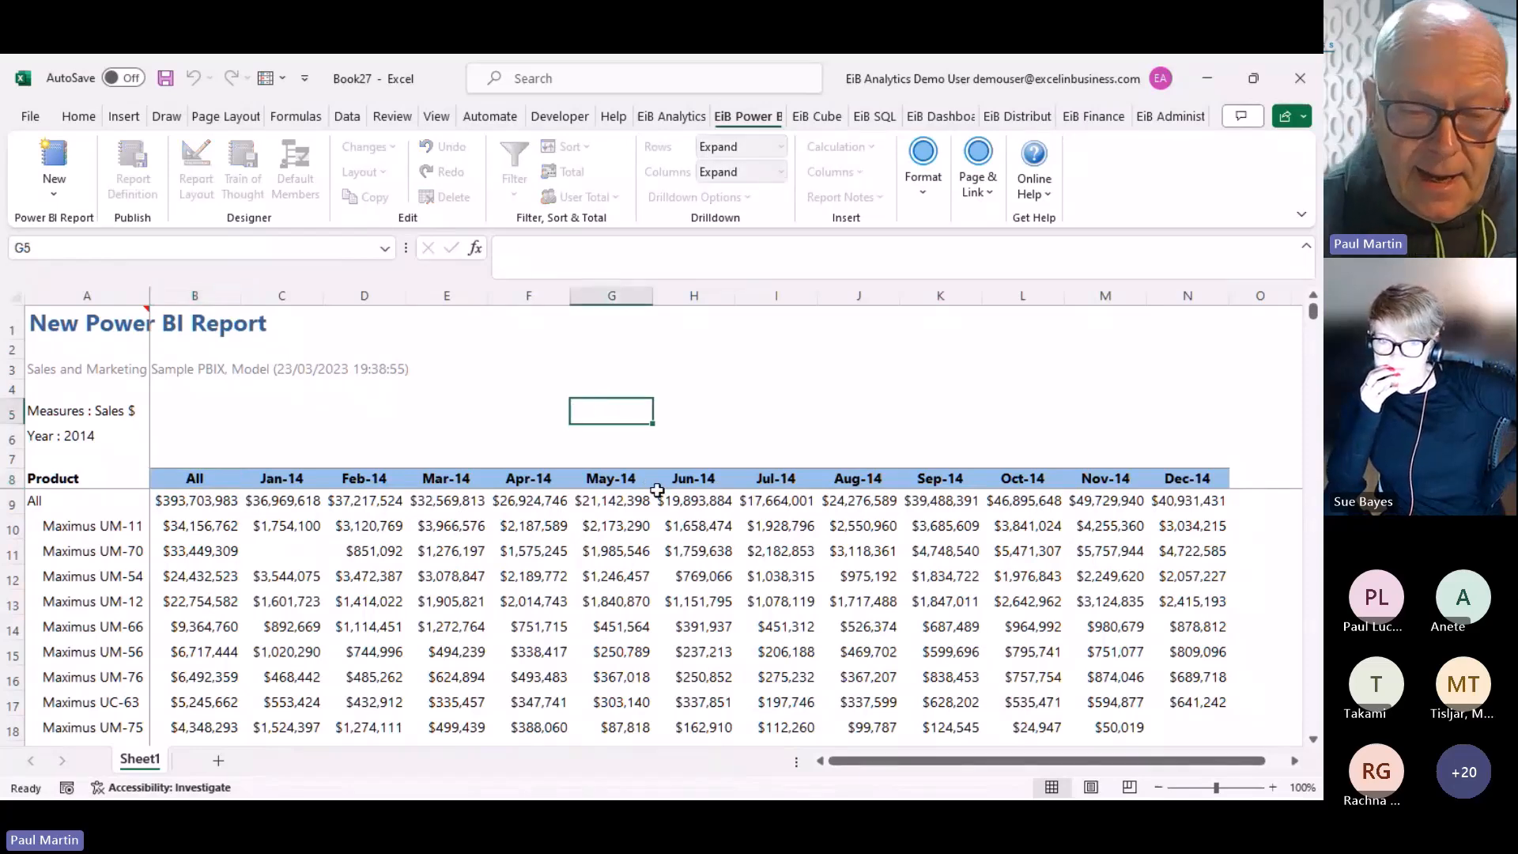
type("Top N")
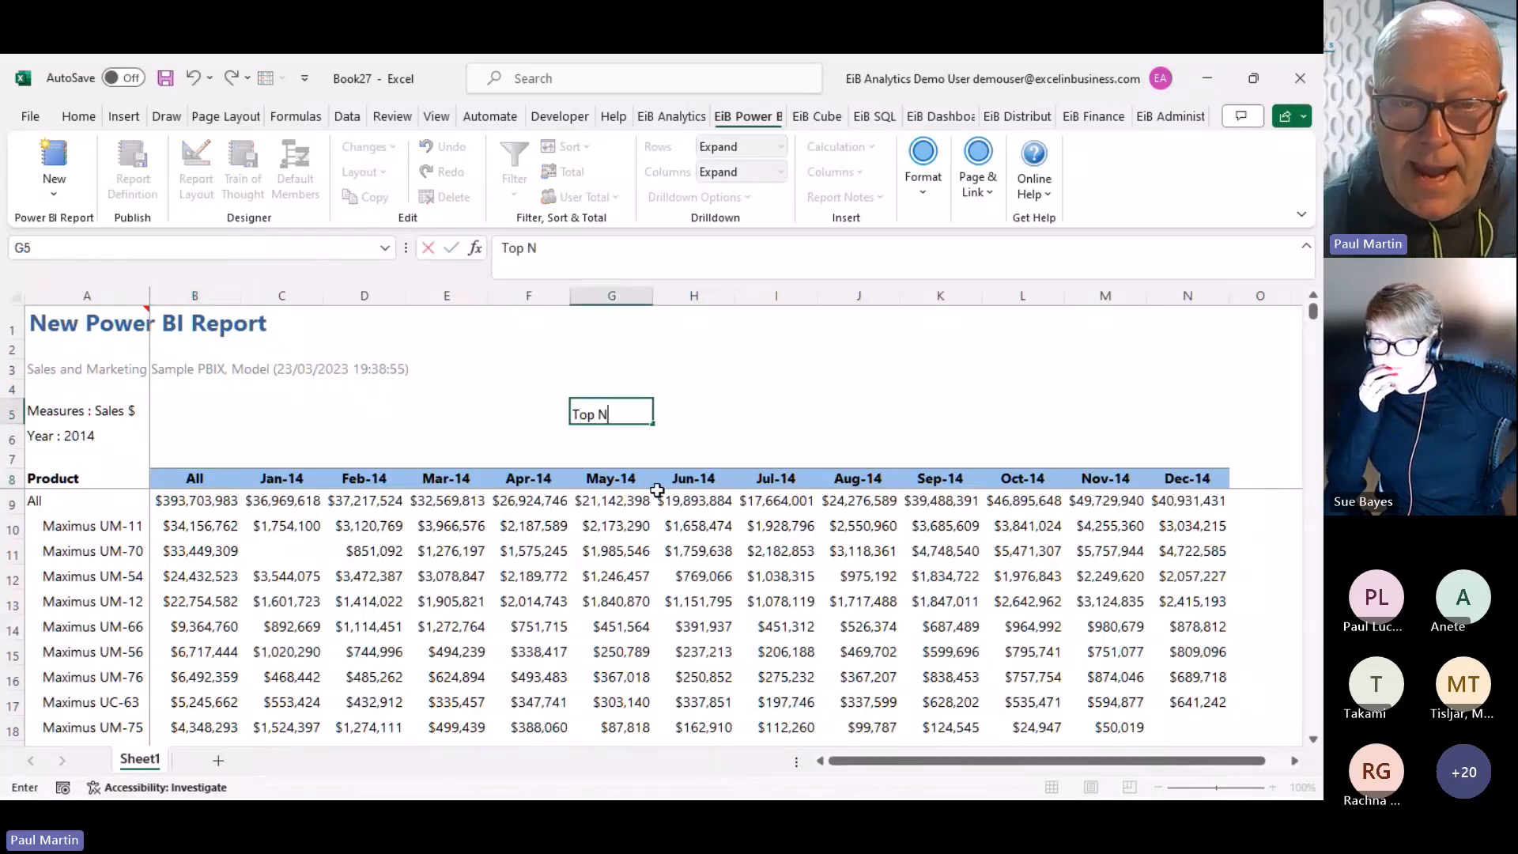
key("Tab")
type("10")
key("Return")
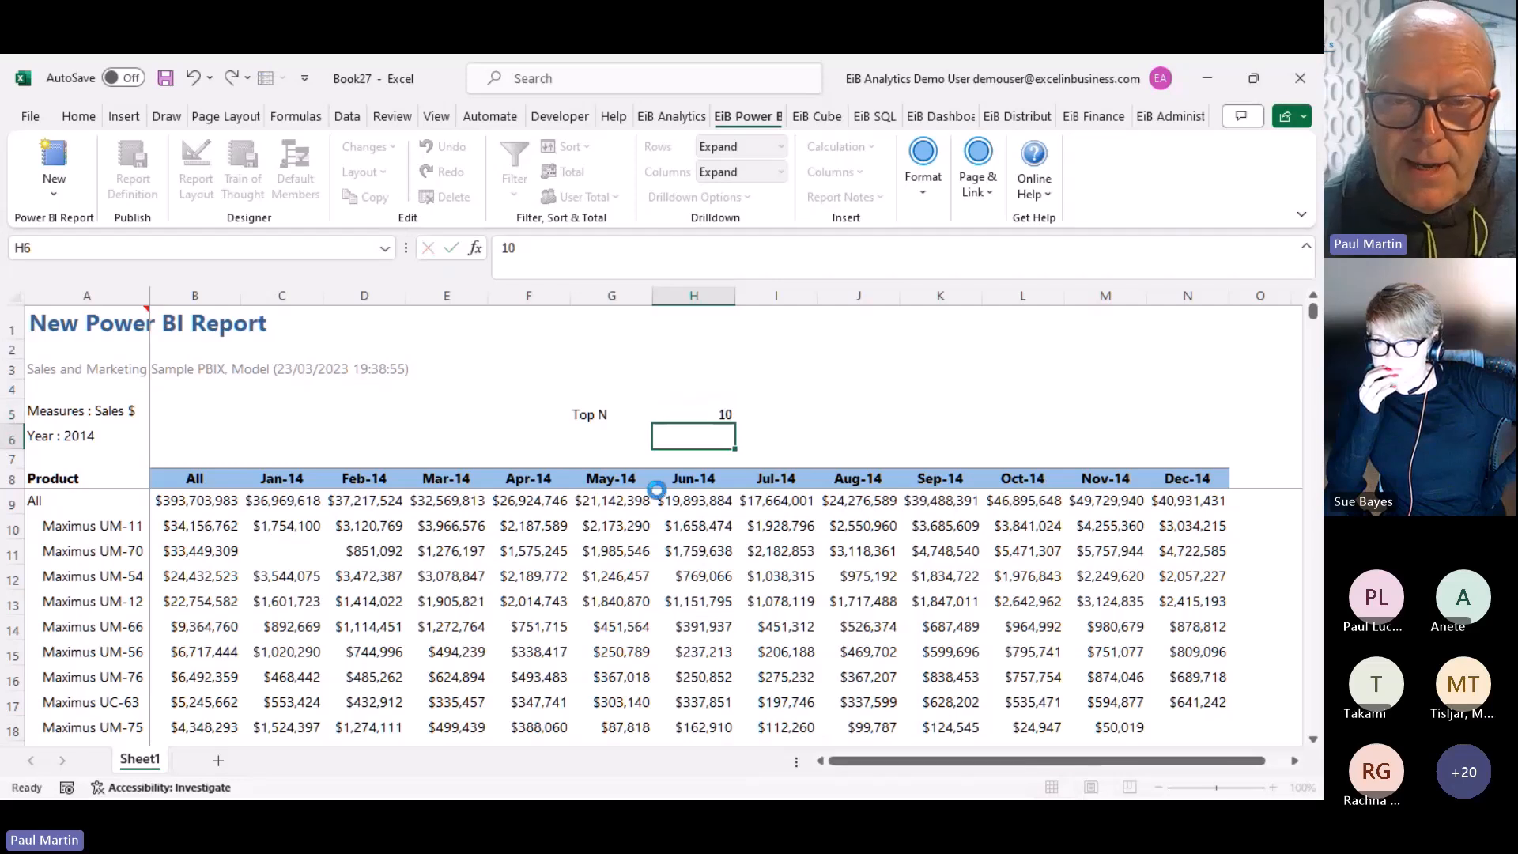
Name cell H5 'TopN' using the Name Box
left_click(704, 418)
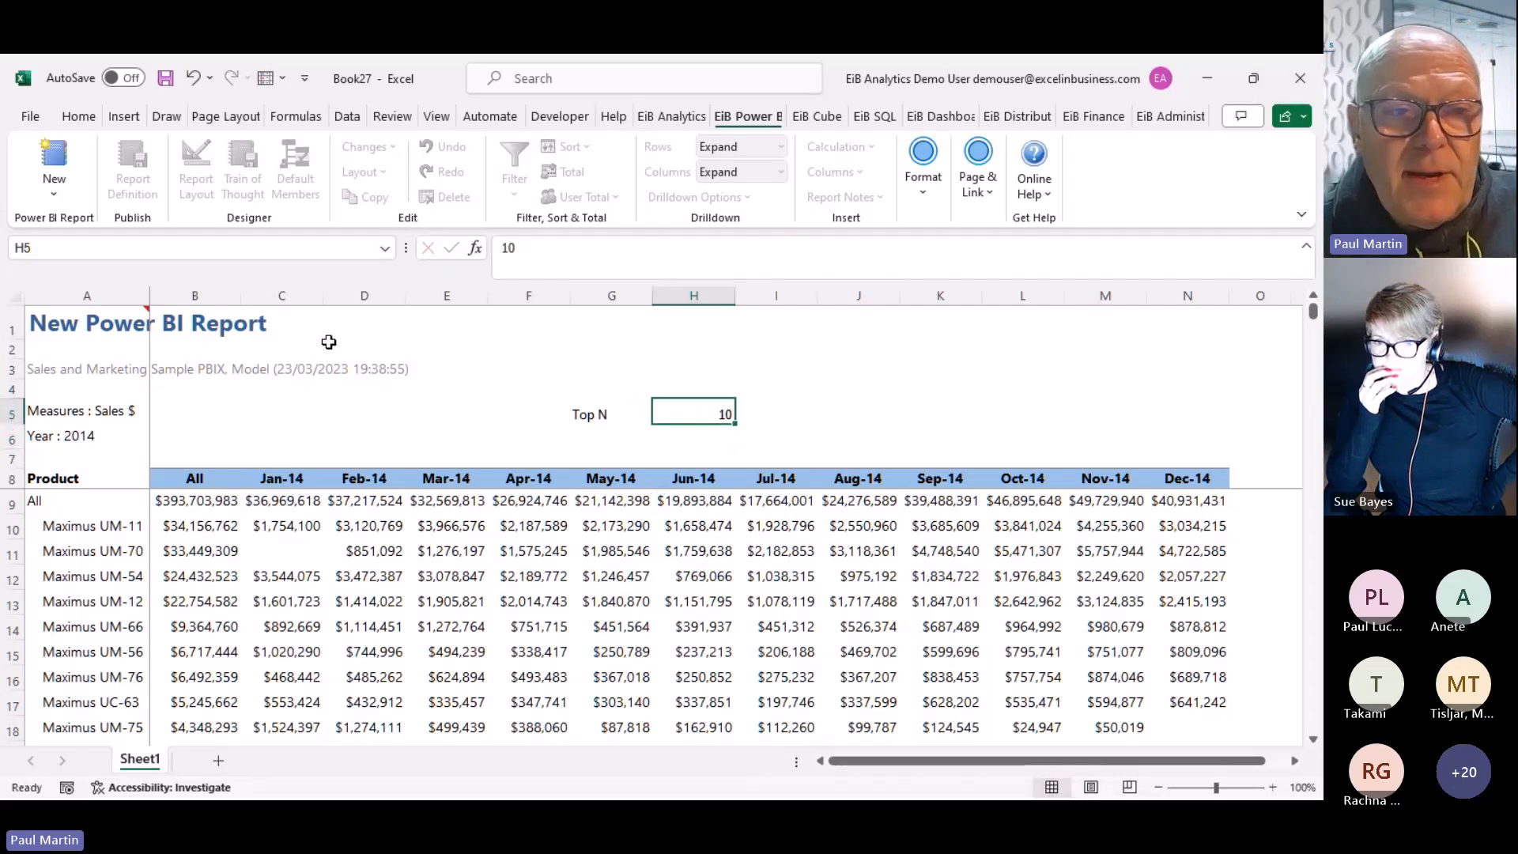
left_click(44, 248)
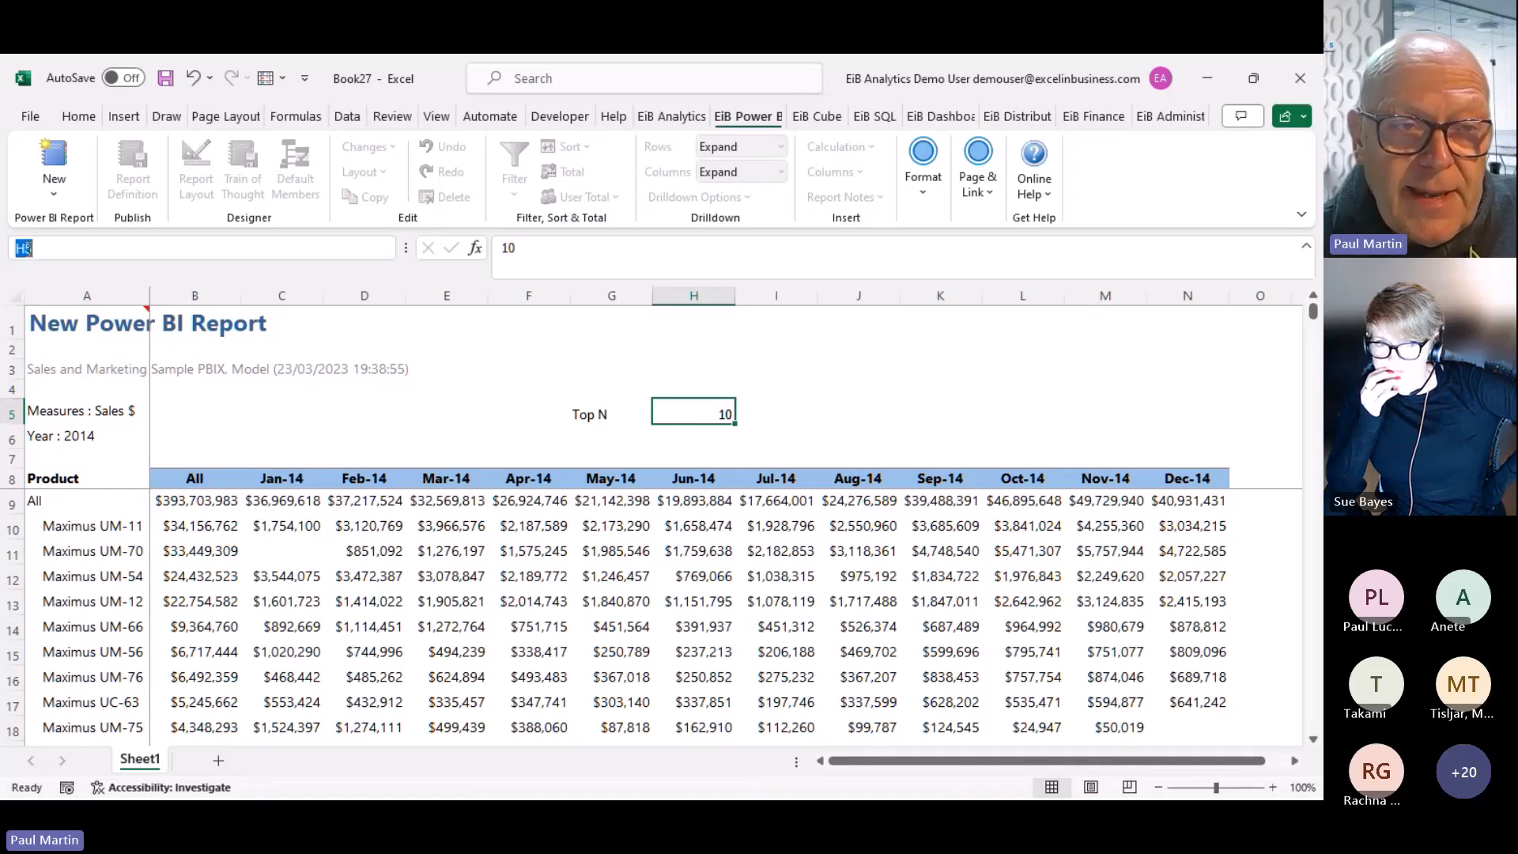
type("TopN")
key("Return")
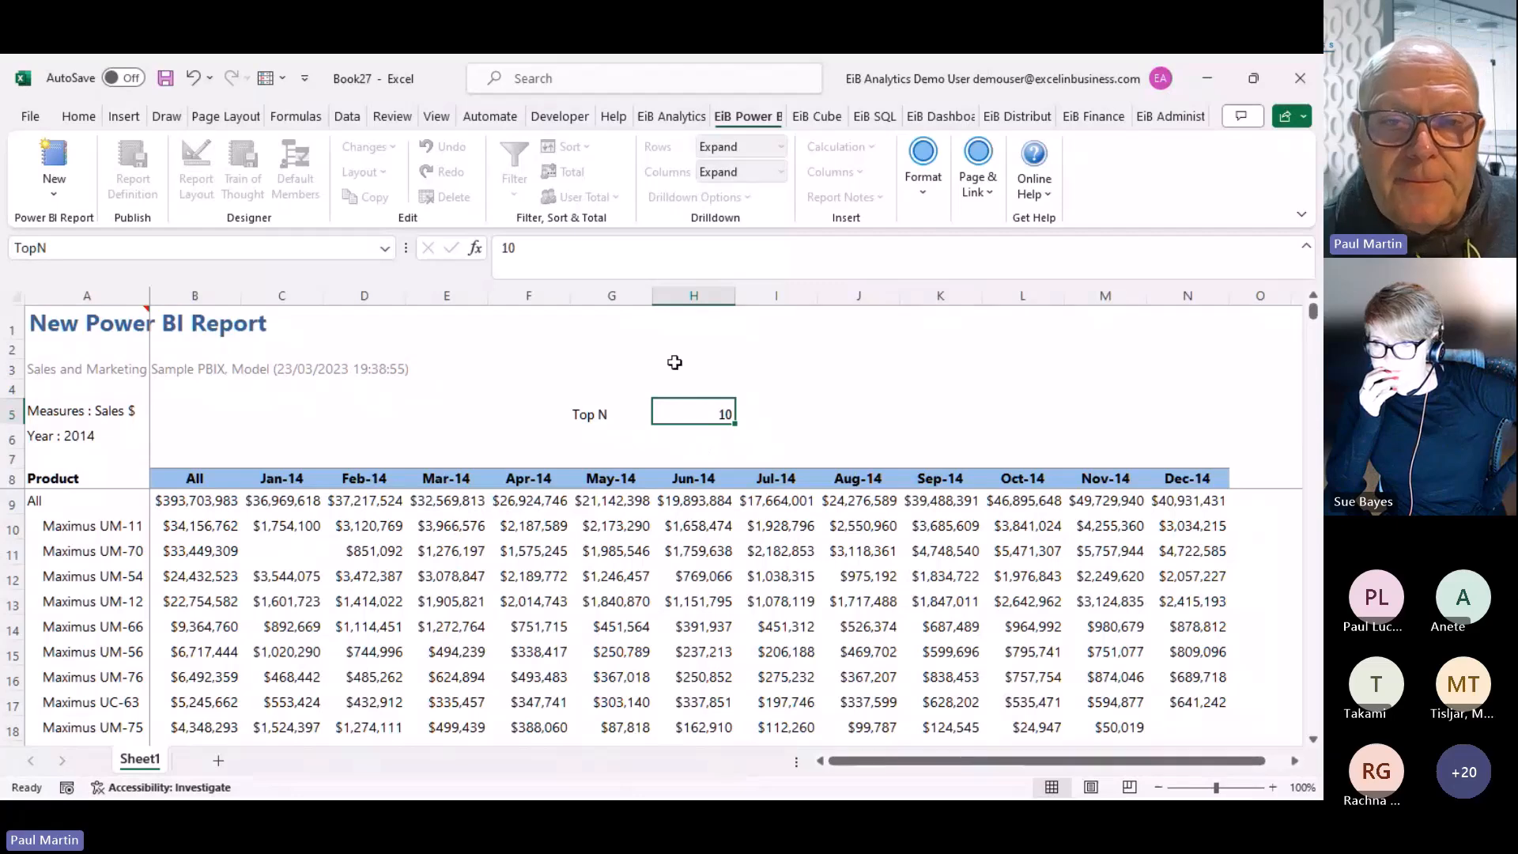
left_click(207, 478)
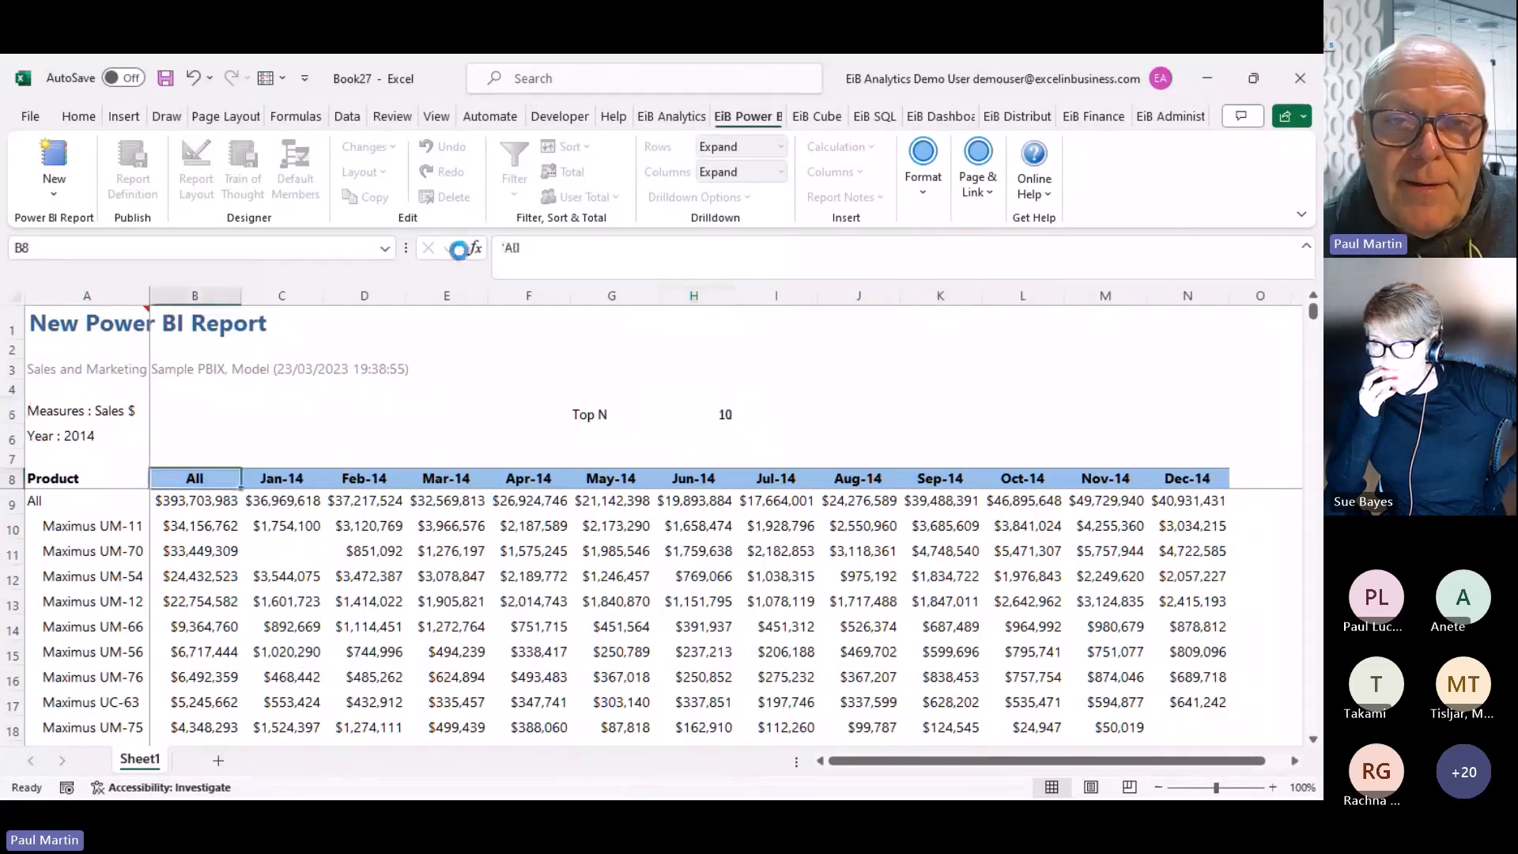
Edit the existing top 10 filter so its count is TopN, then apply and rerun the report
left_click(519, 194)
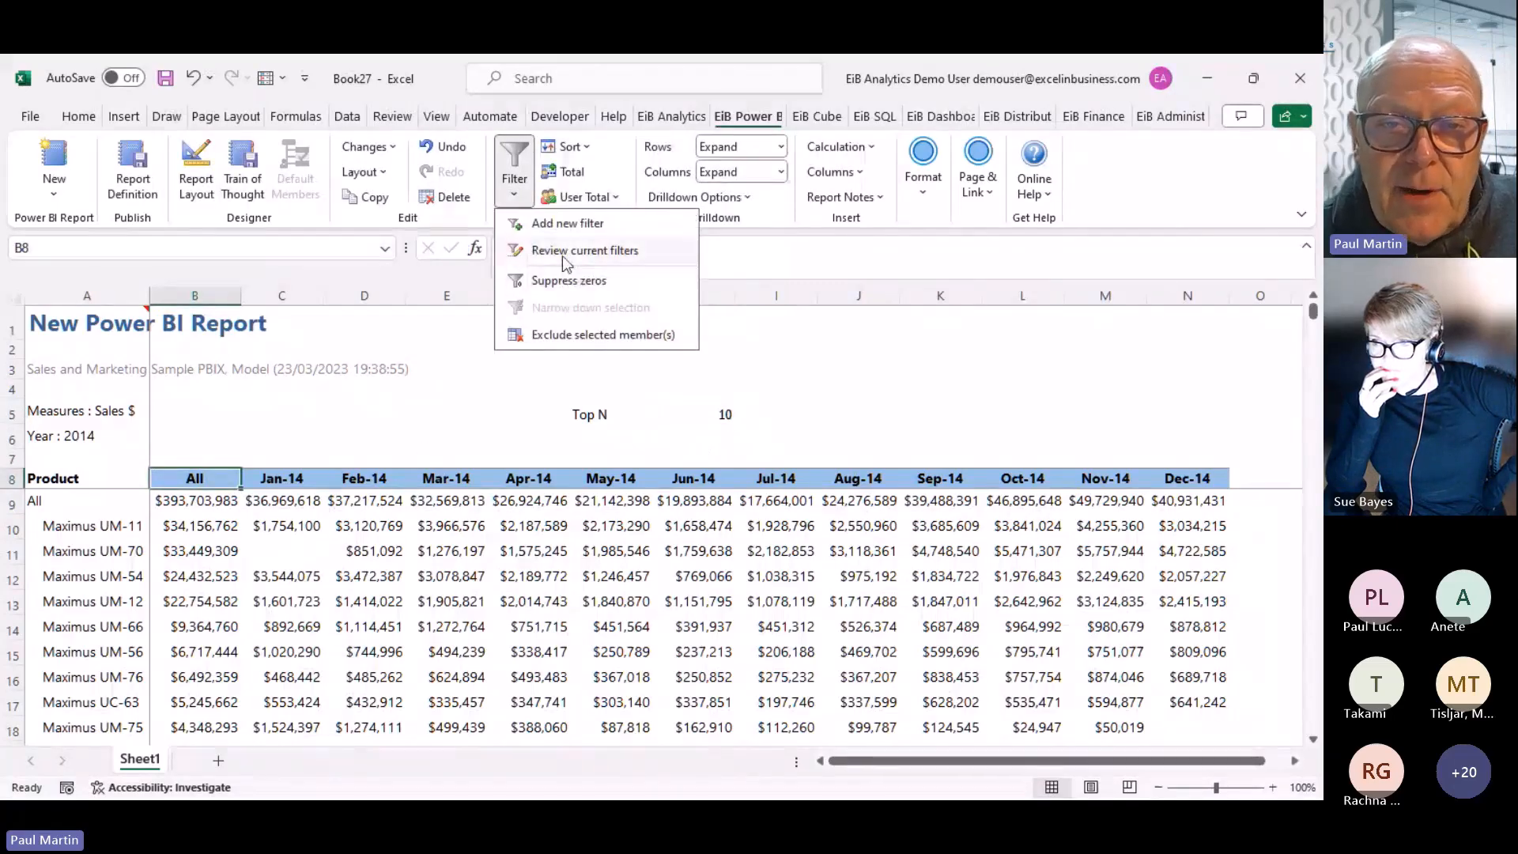
left_click(562, 254)
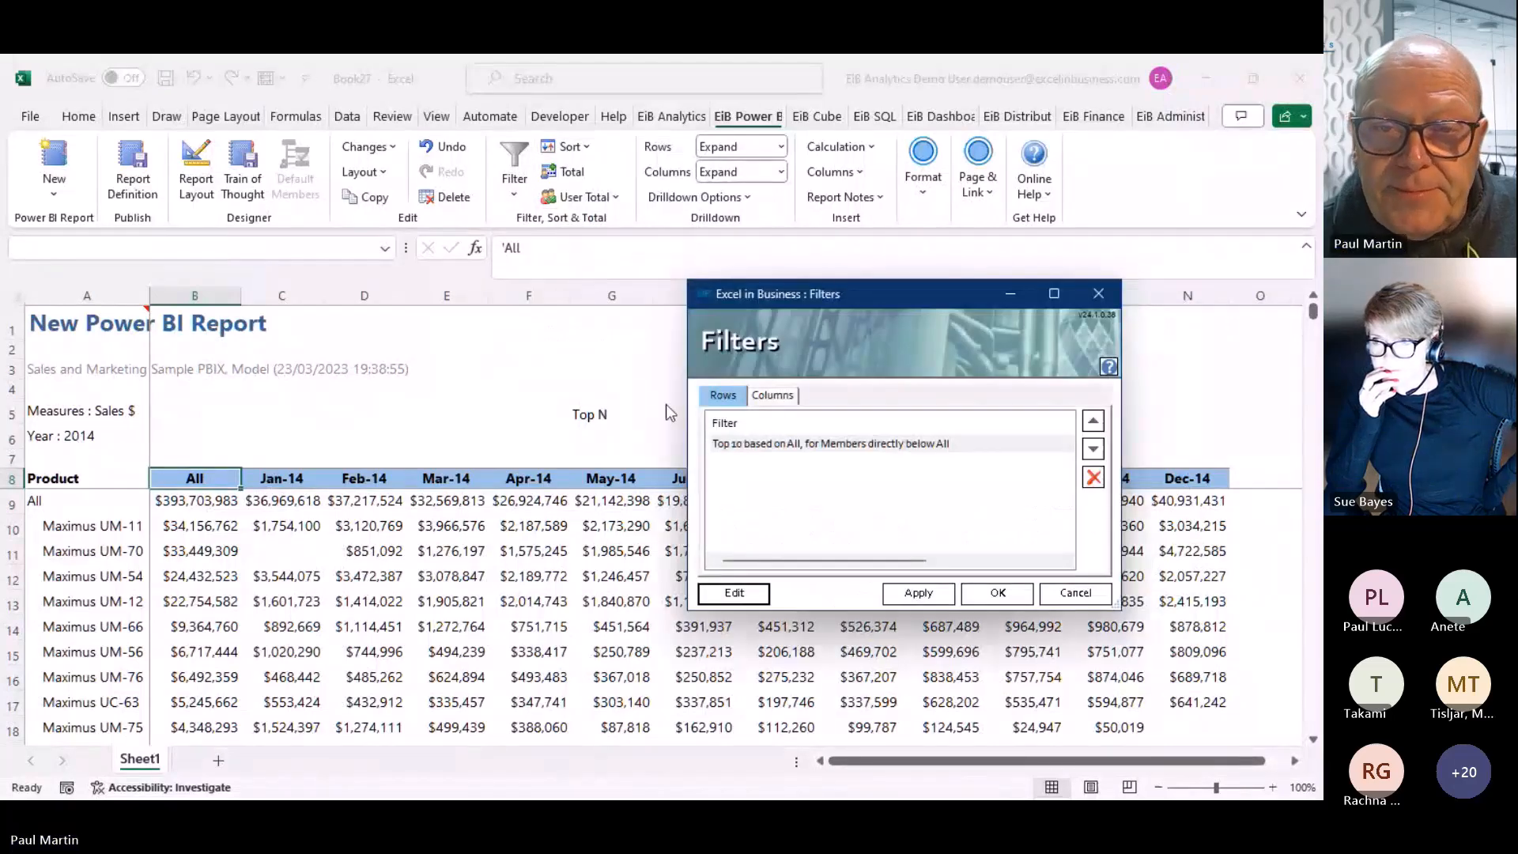
left_click(756, 601)
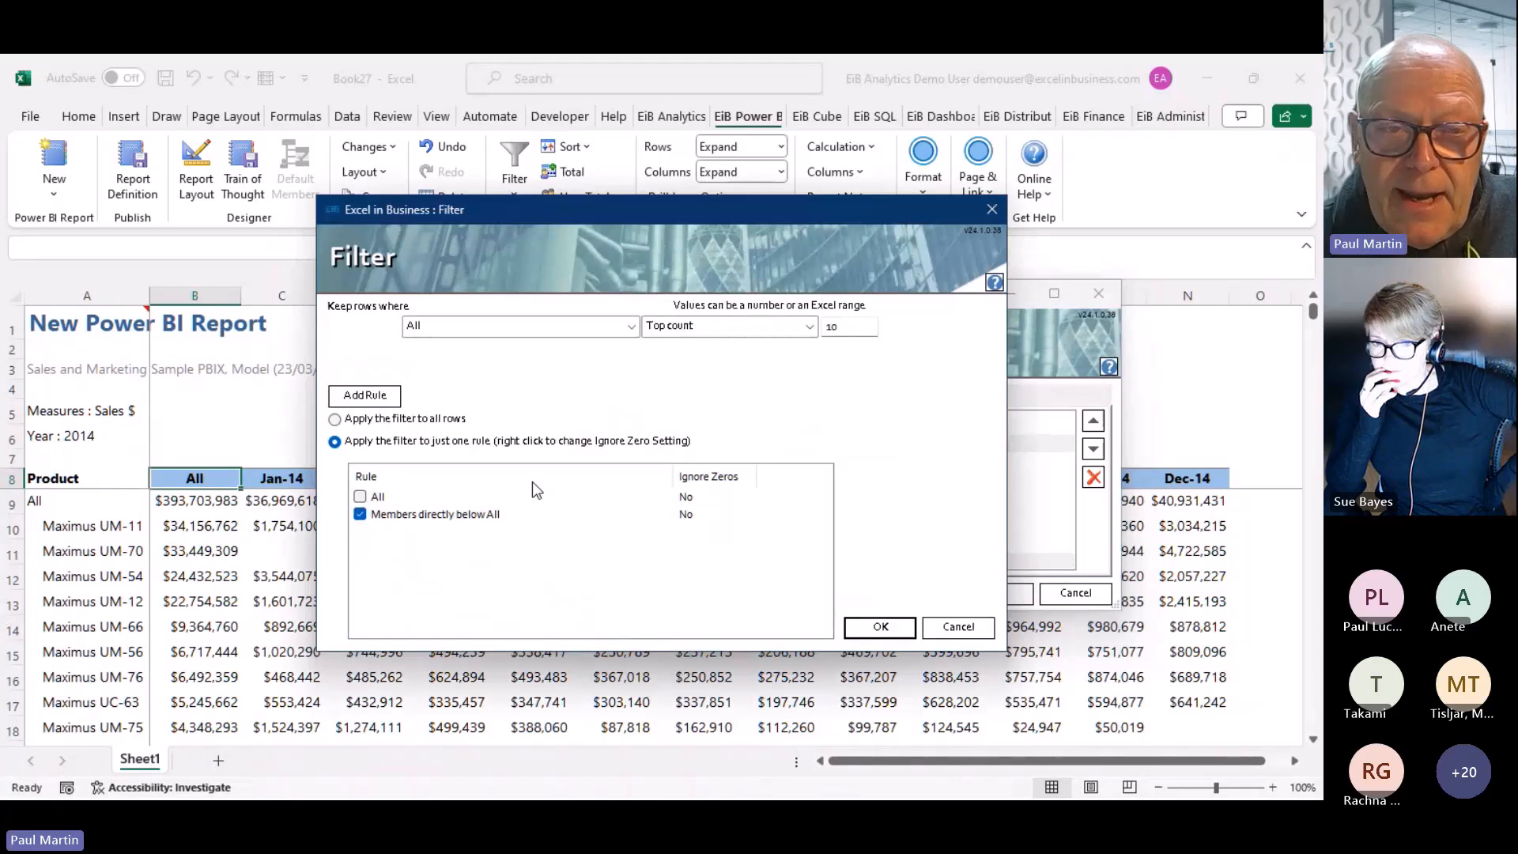
left_click_drag(847, 326, 805, 326)
type("Top ")
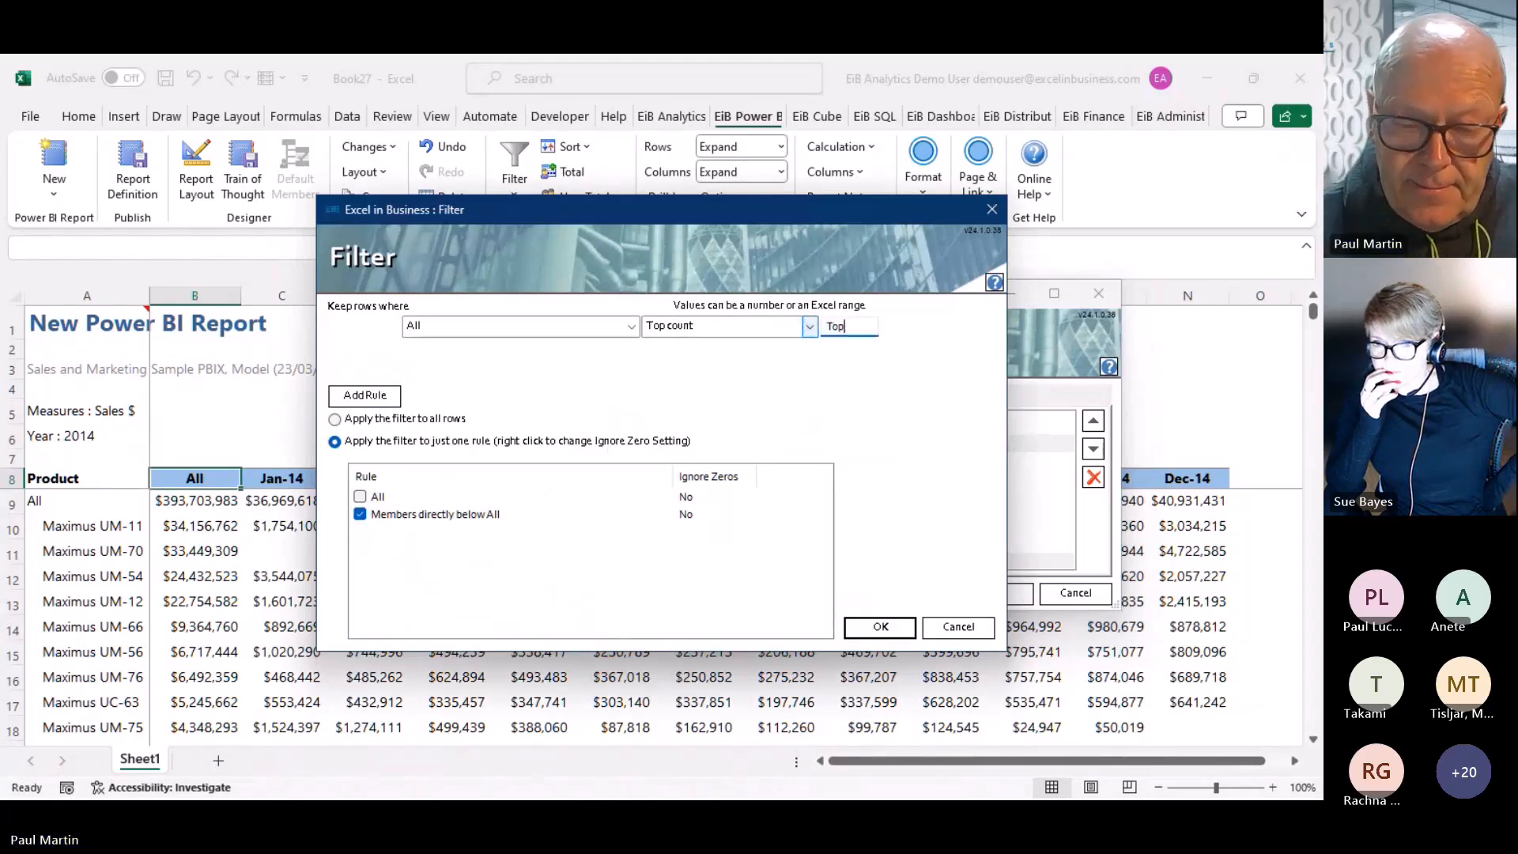
type("N")
key("Return")
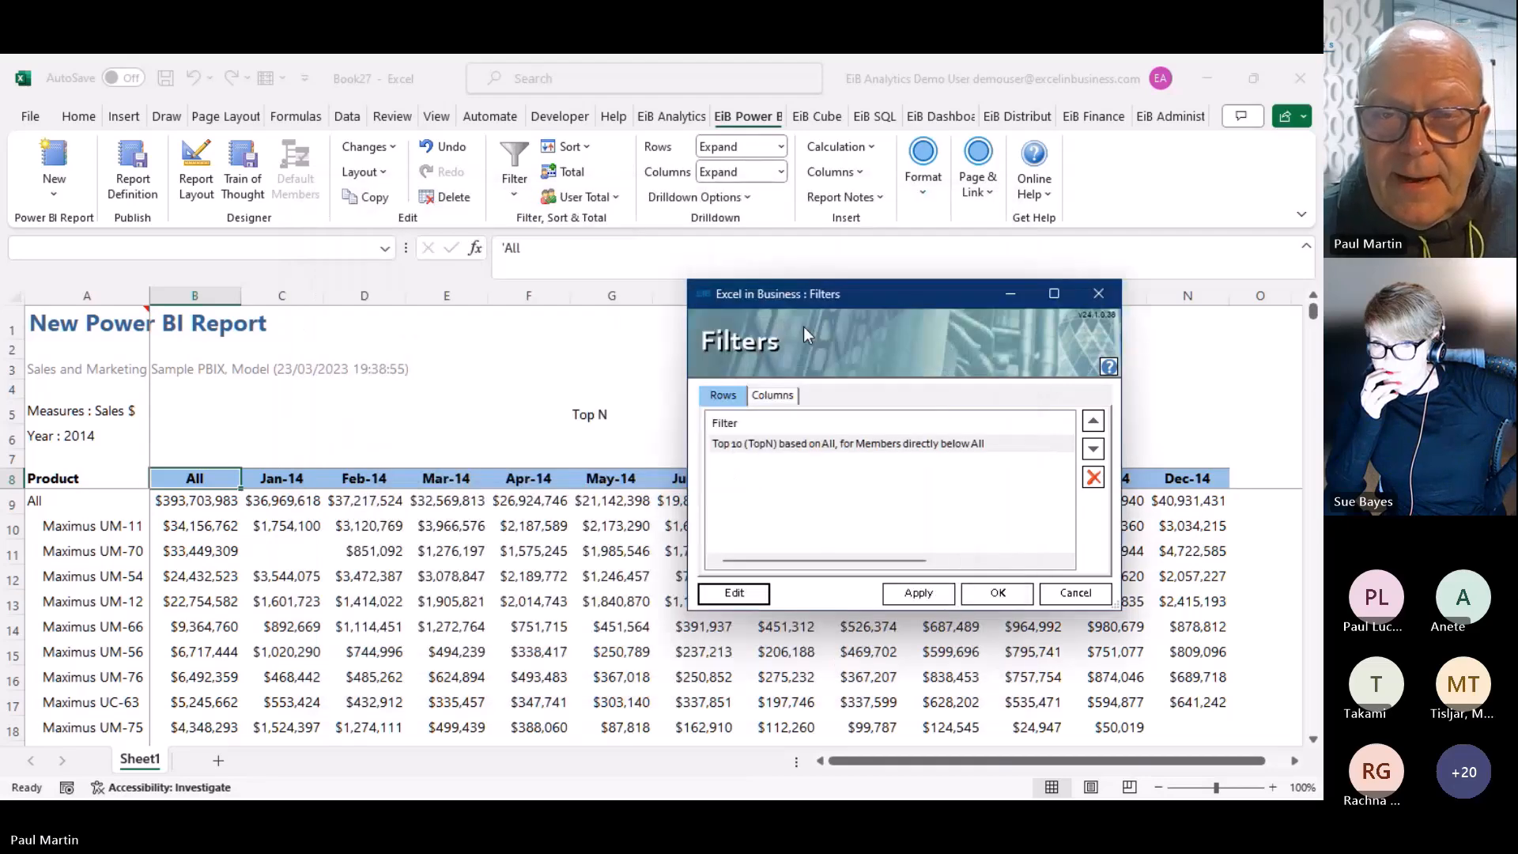
left_click(932, 594)
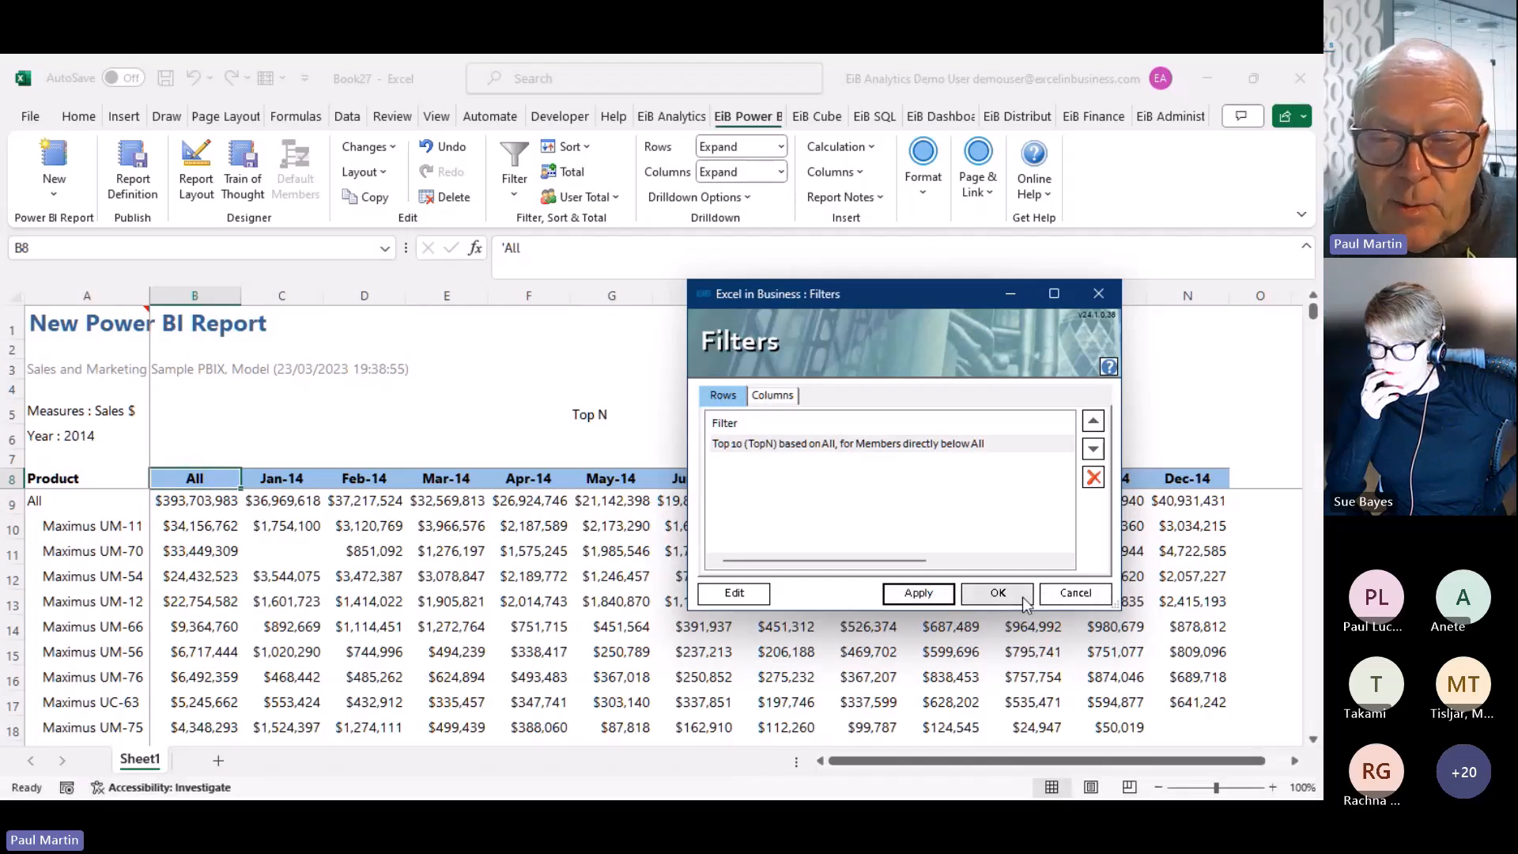
left_click(998, 594)
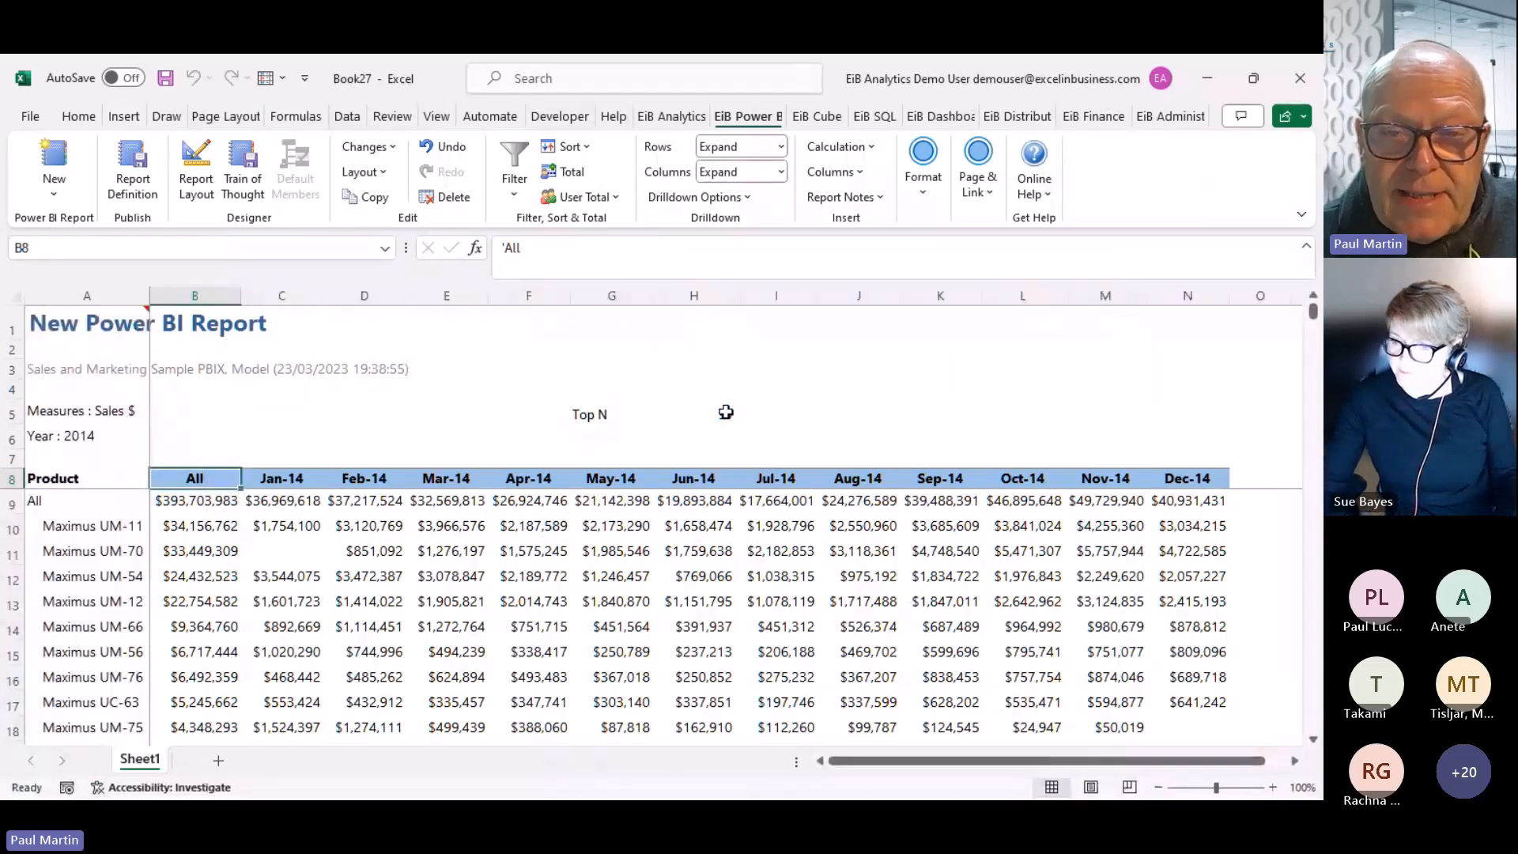
left_click(724, 412)
type("5")
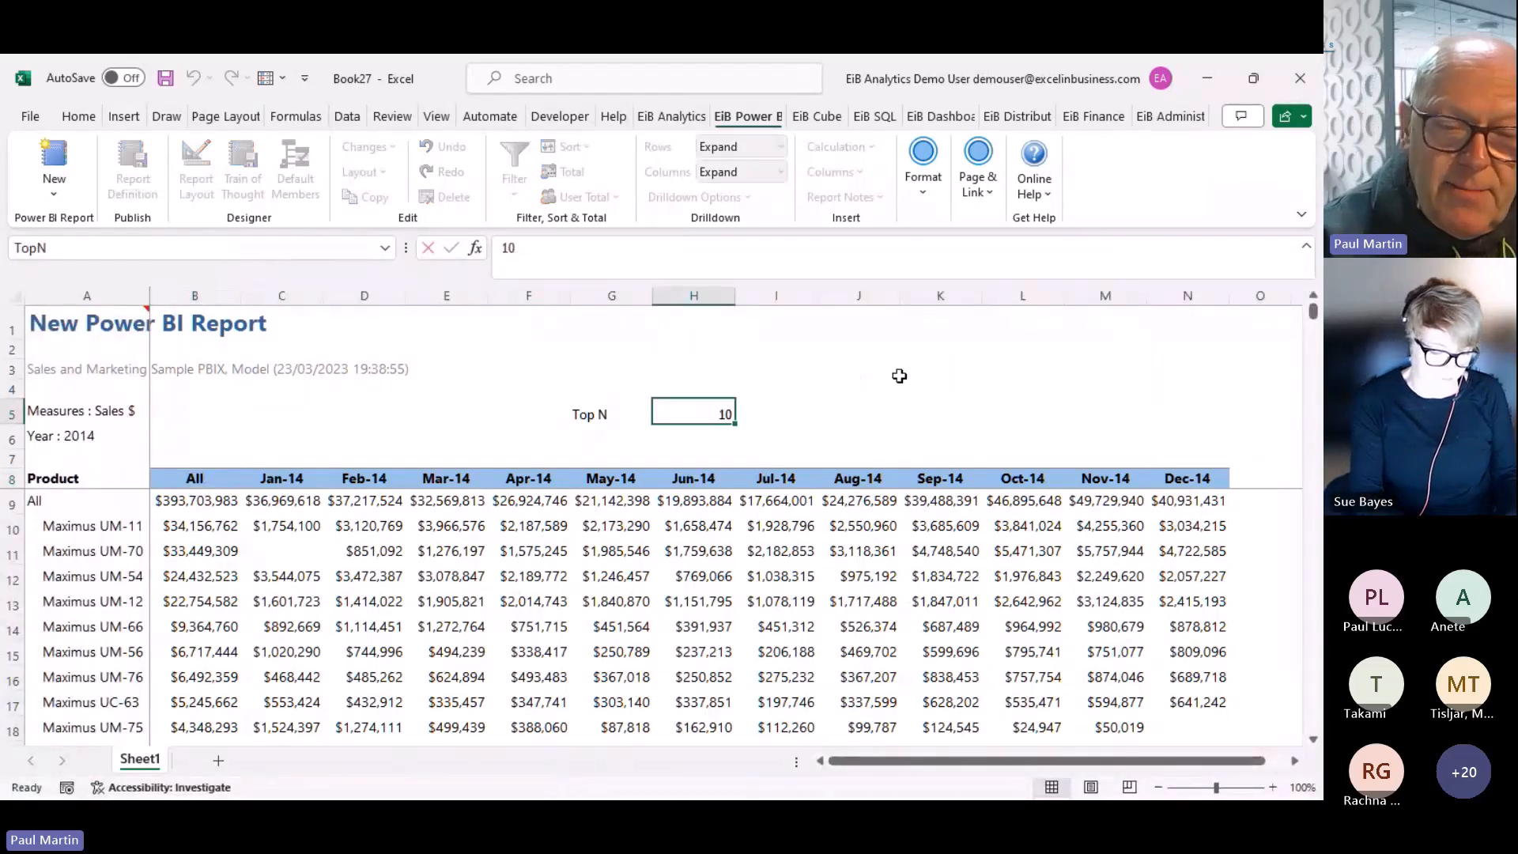
key("Return")
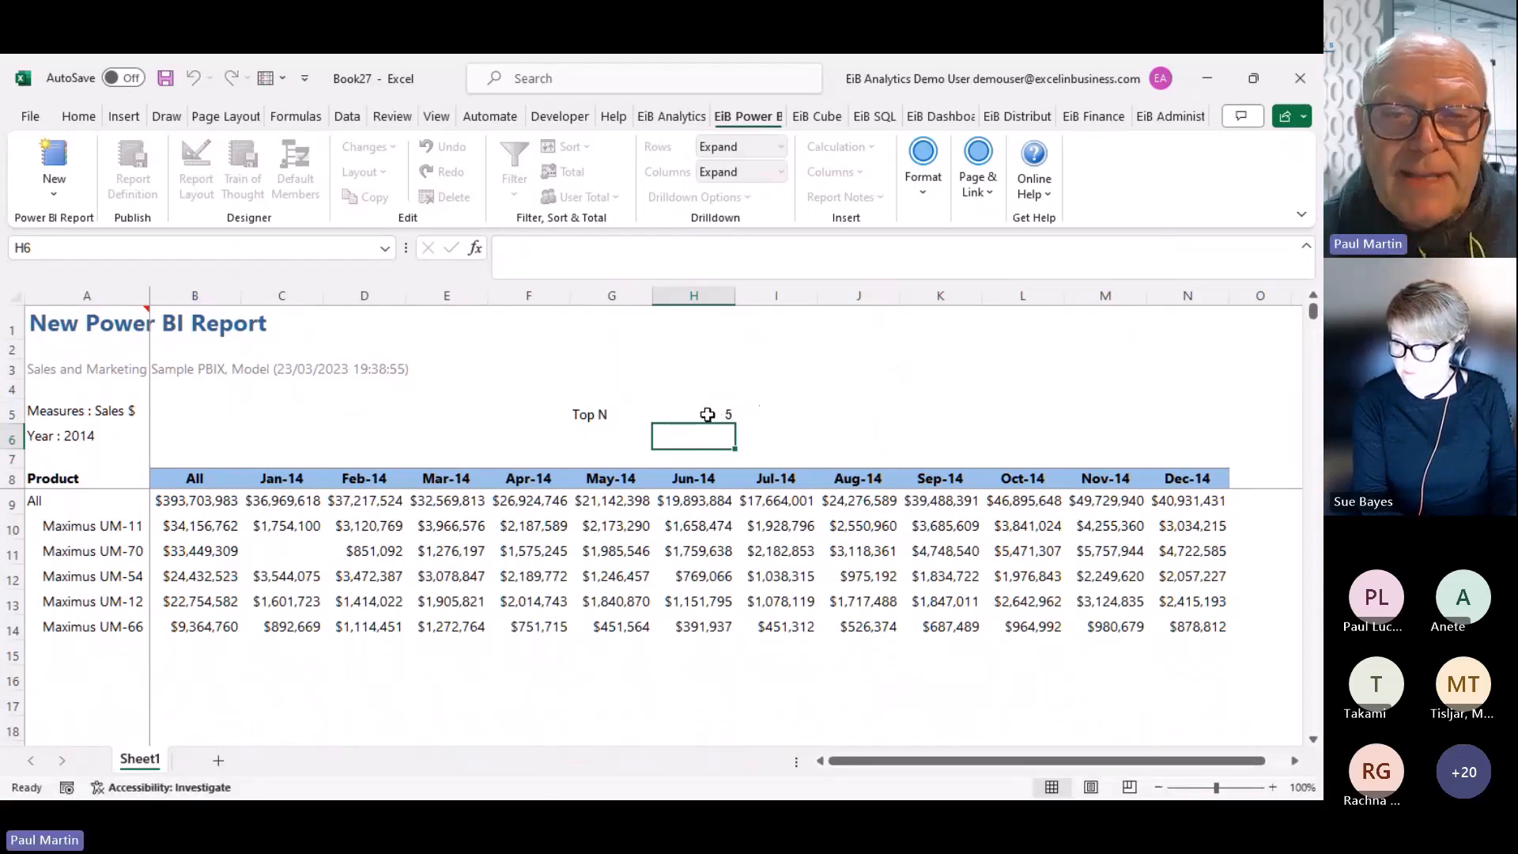
left_click(707, 414)
type("20")
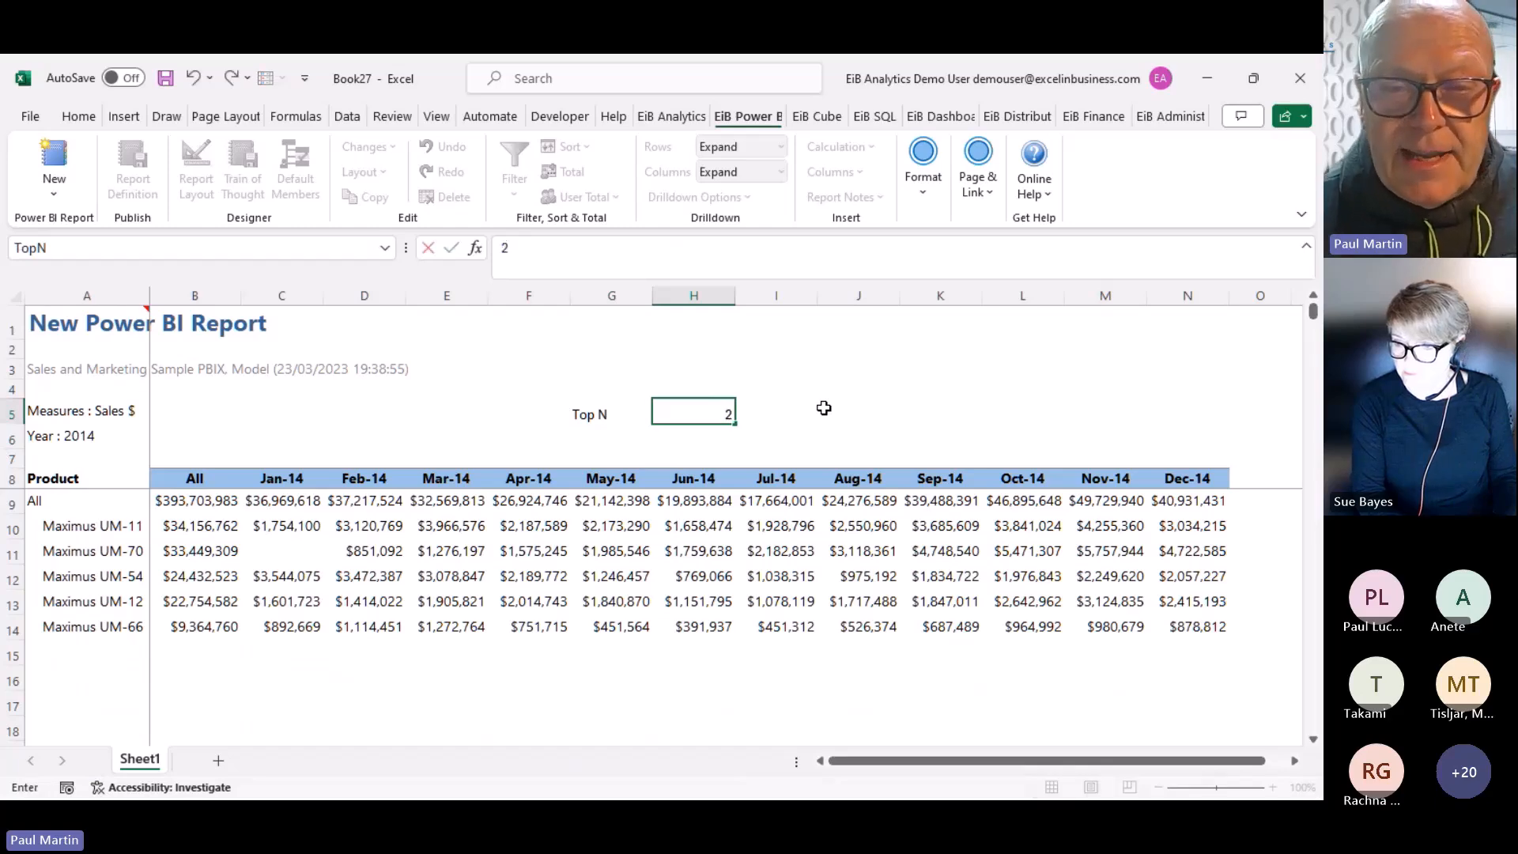
key("Return")
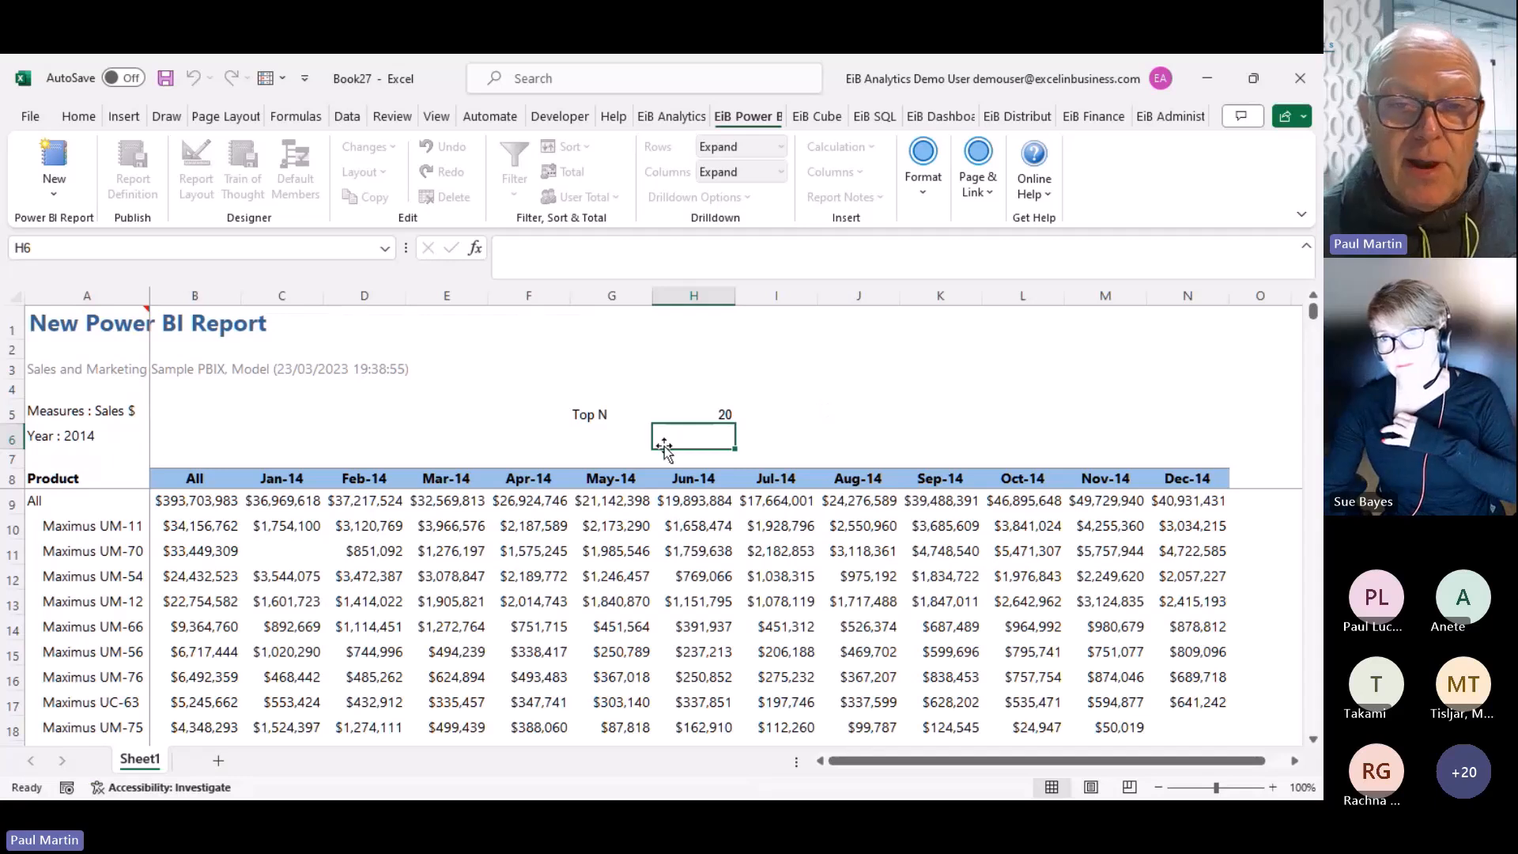
Label G6 'Above N' and put 1000000 in H6, reusing the sales value format from C12
left_click(586, 437)
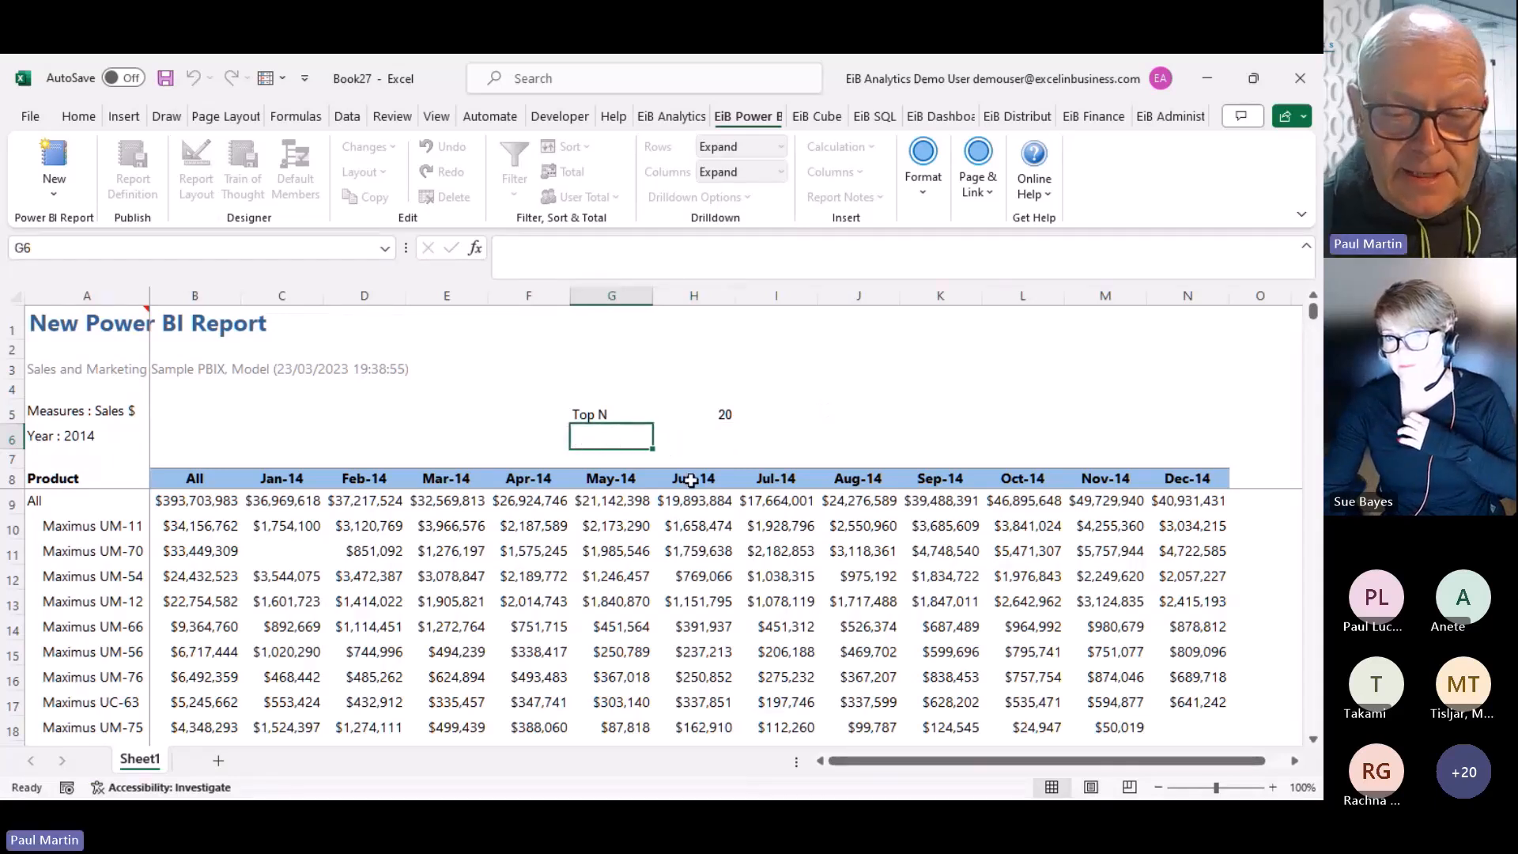
type("Above N")
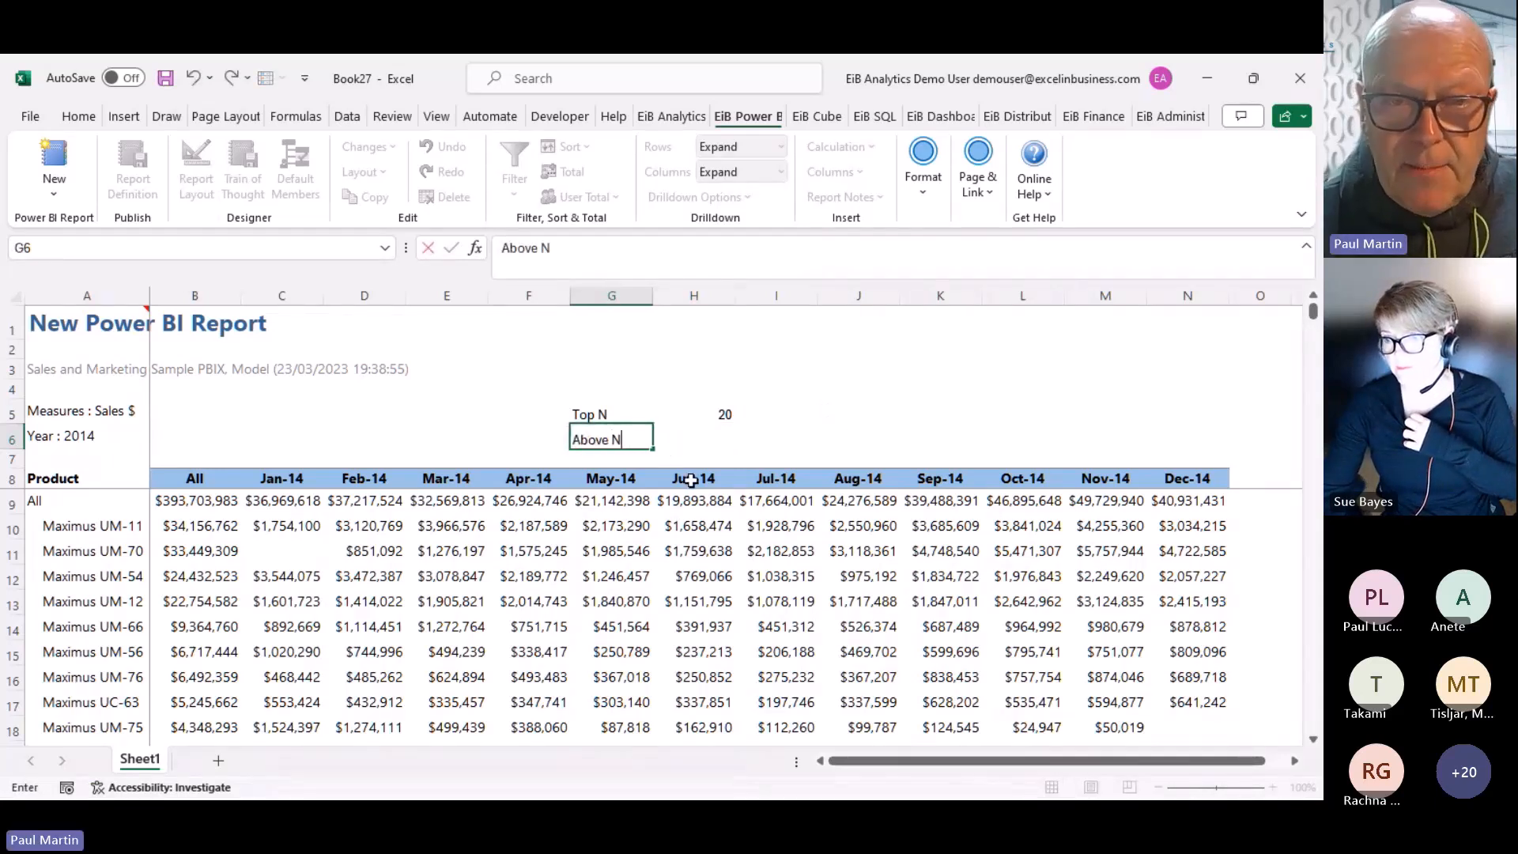
key("Tab")
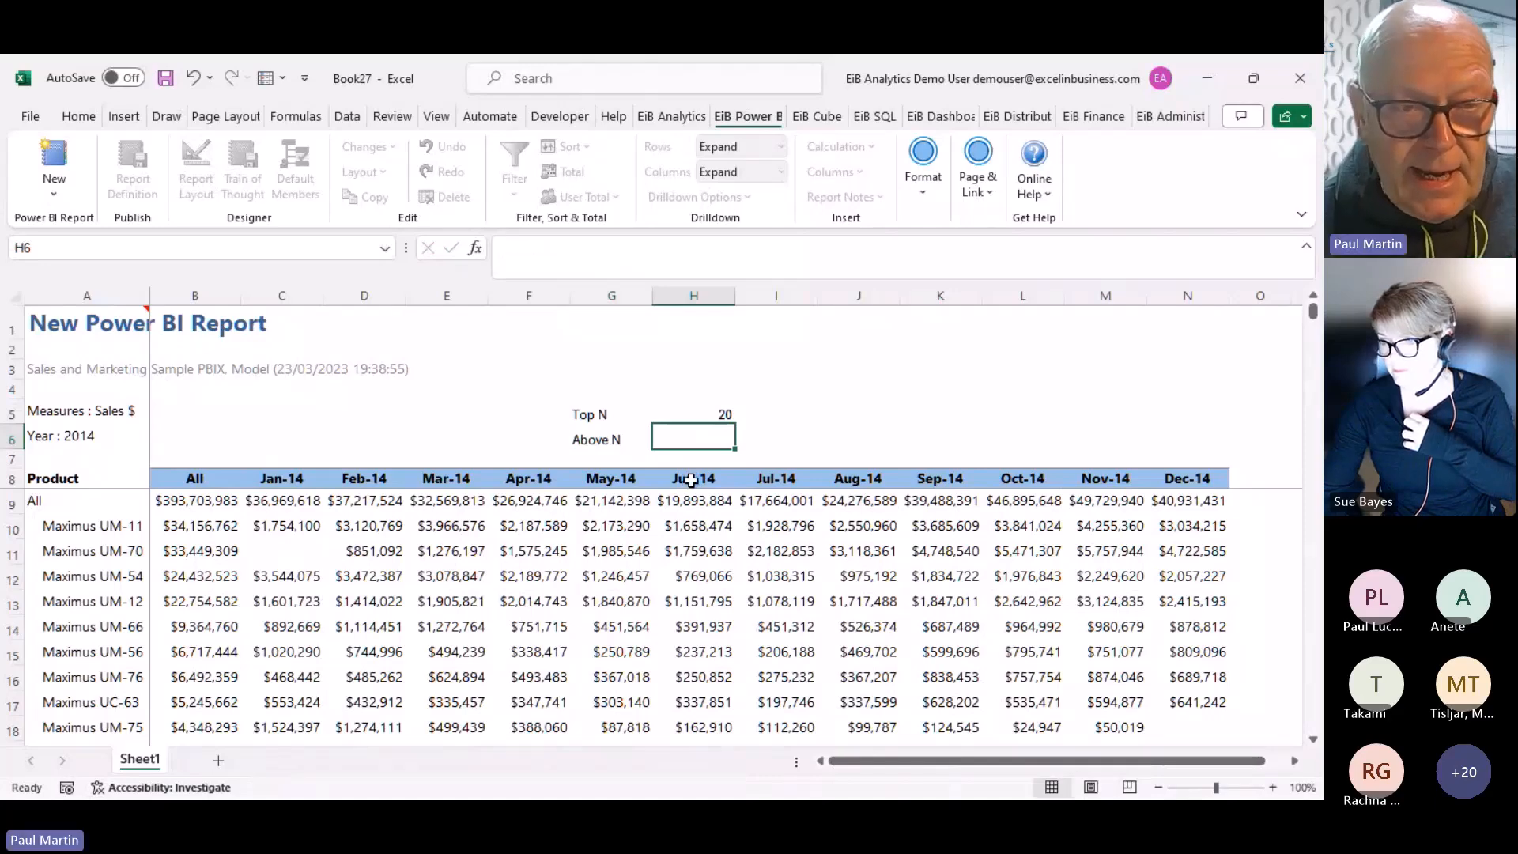
left_click(300, 575)
key("ctrl+c")
left_click(702, 438)
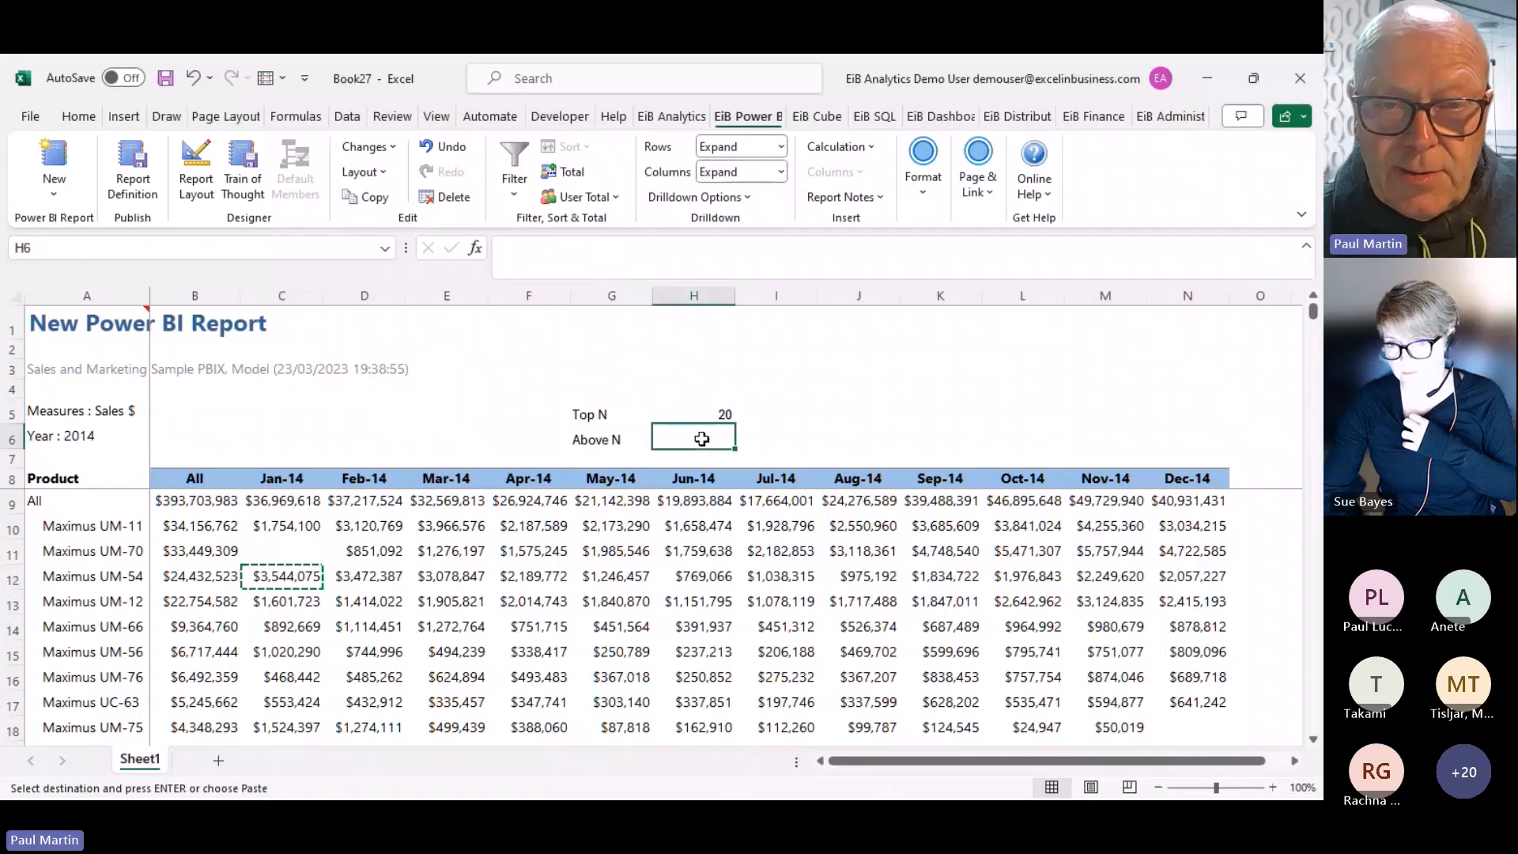
key("ctrl+v")
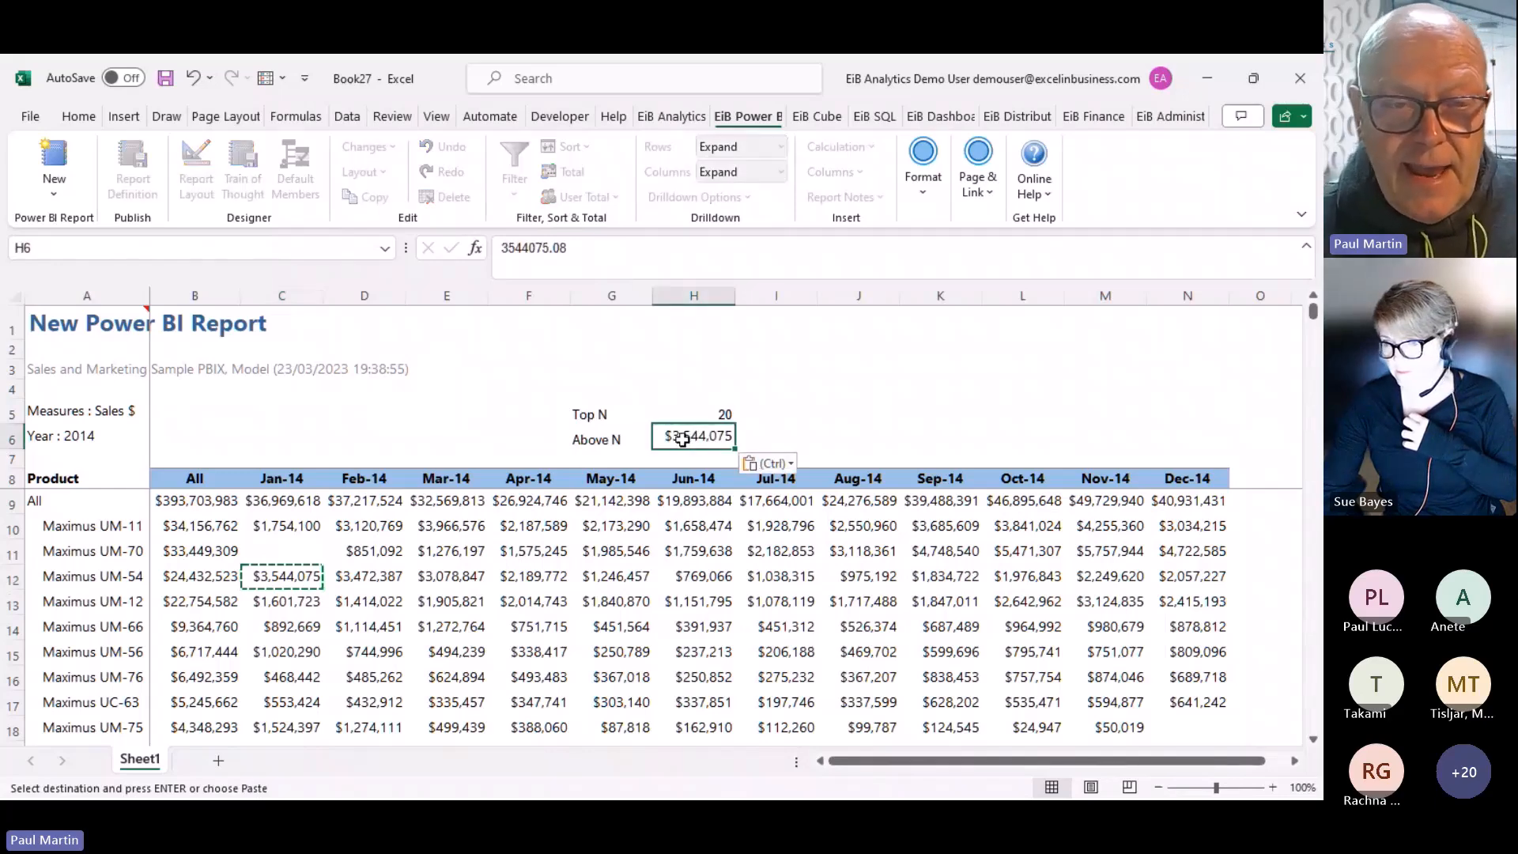
type("100")
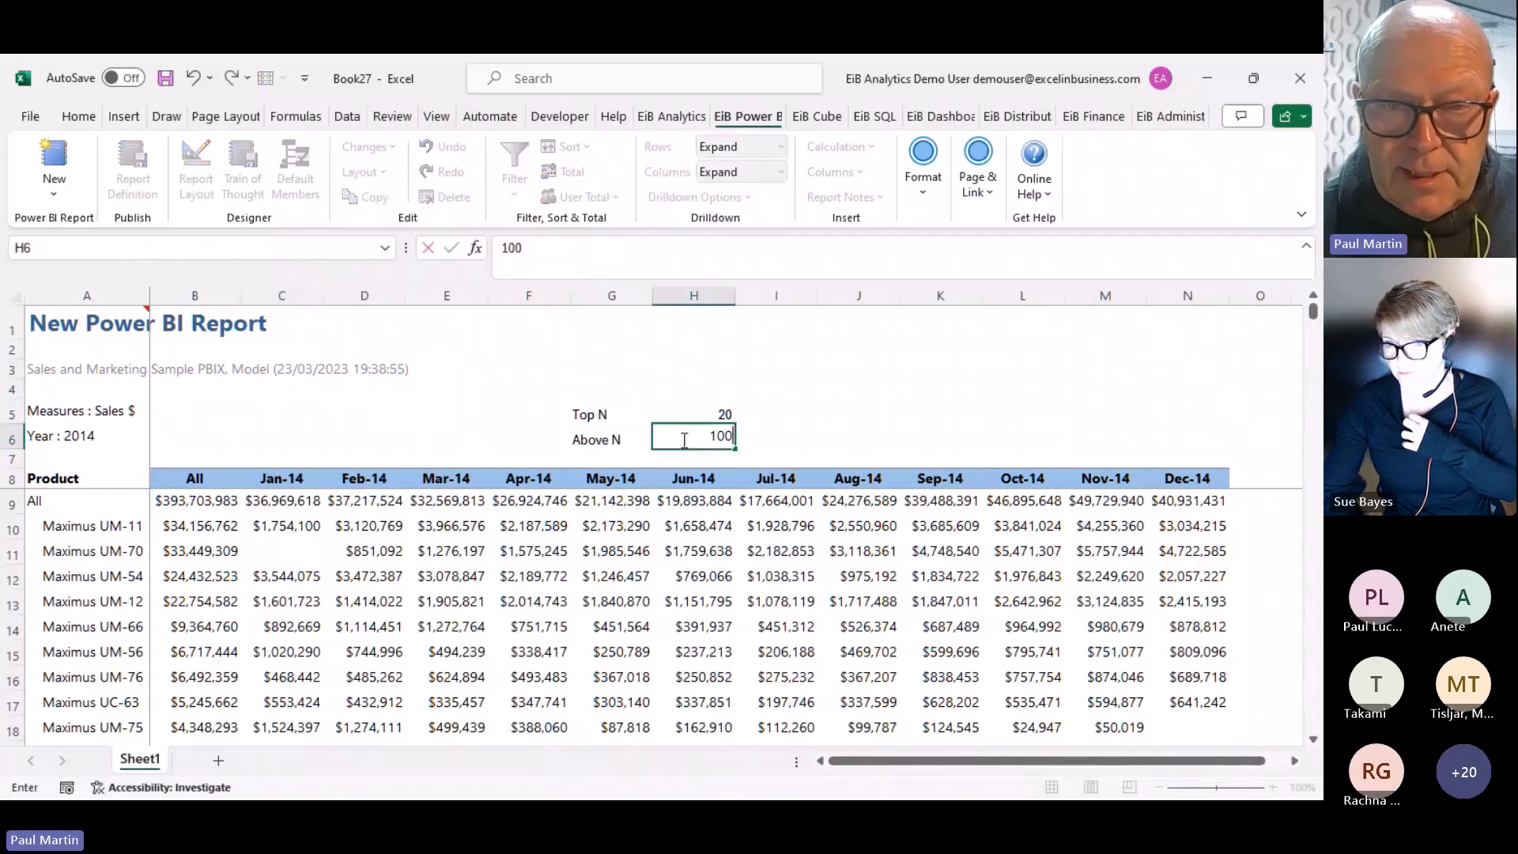
type("00000")
key("Return")
Name the threshold cell H6 'AboveN'
left_click(686, 437)
left_click(43, 248)
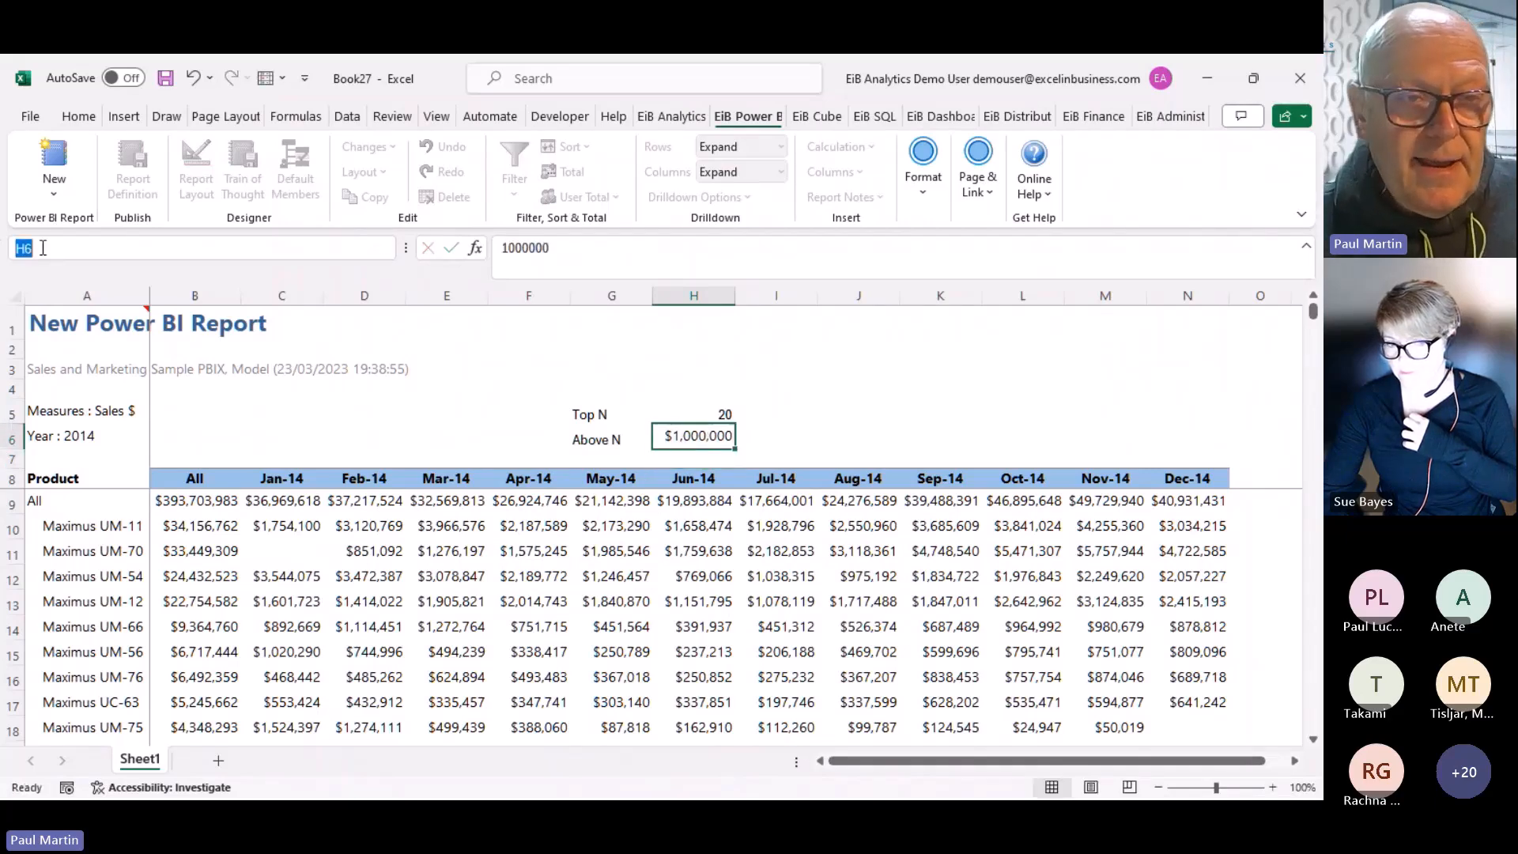
type("Abo")
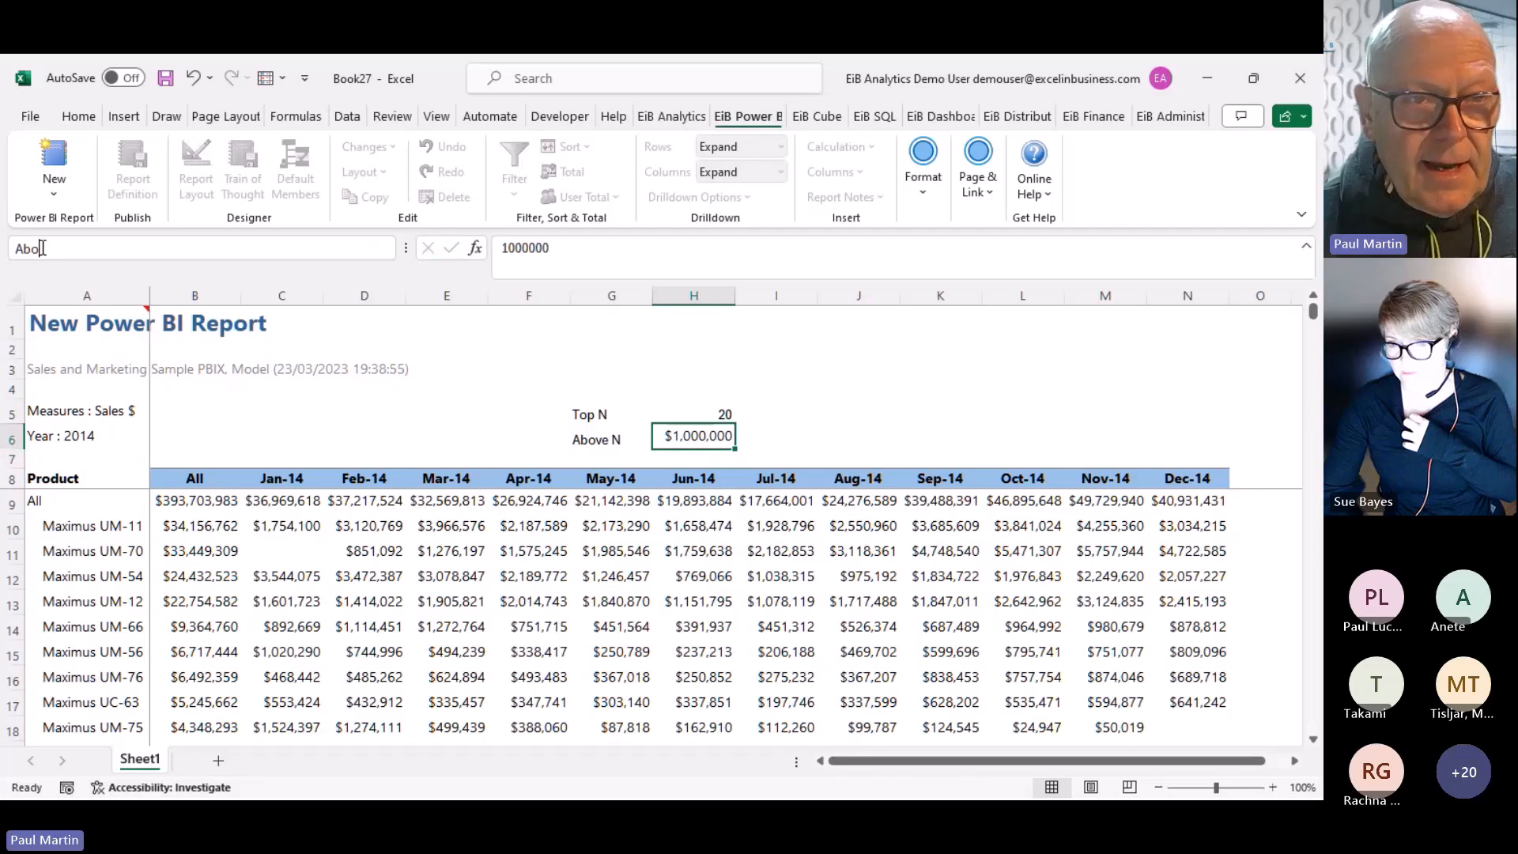
type("veN")
key("Return")
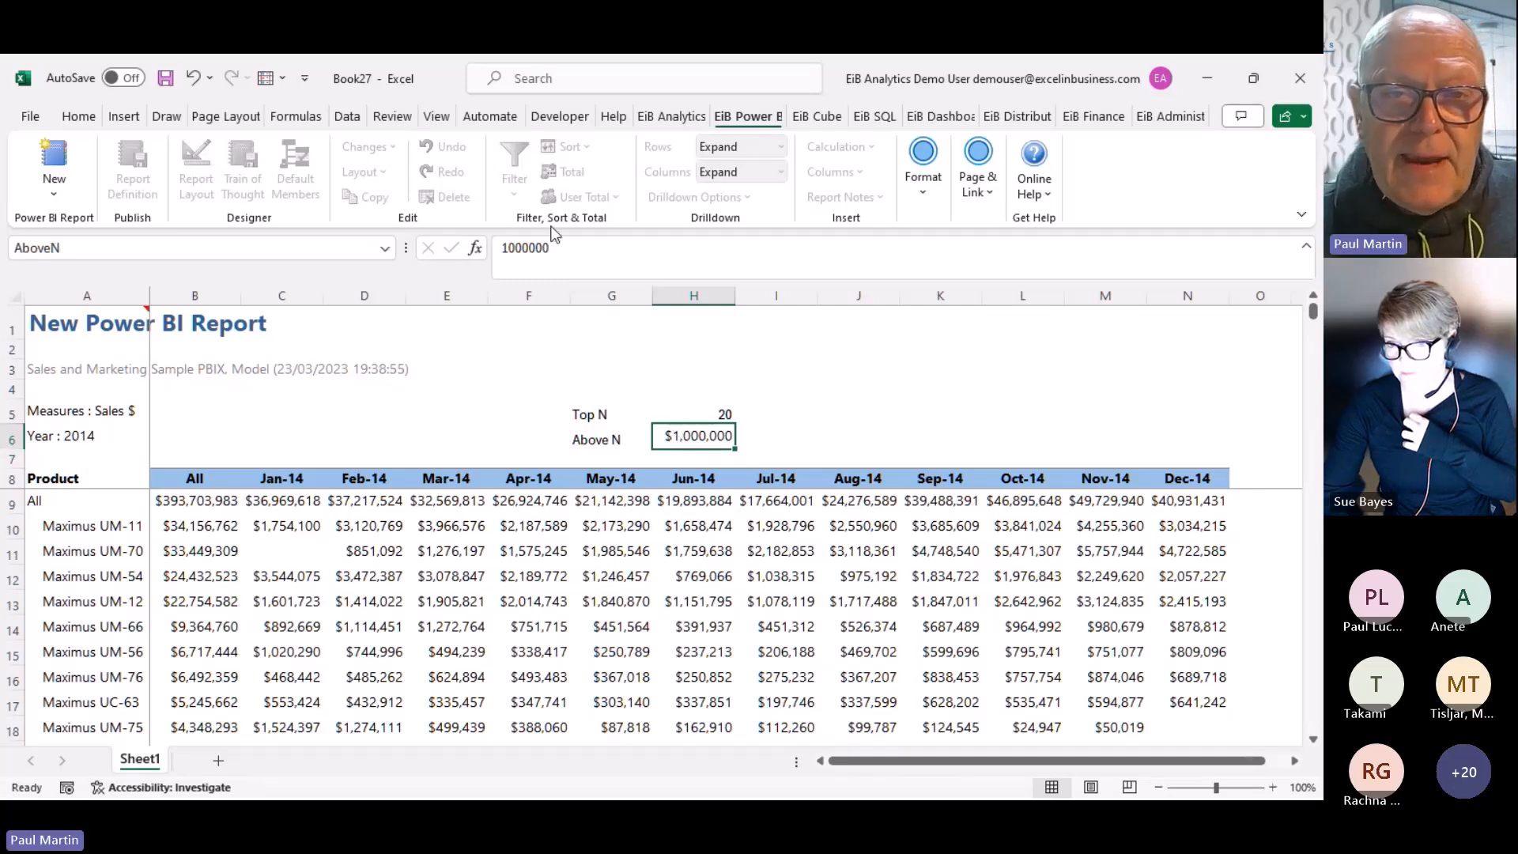
Select the All column header B8 and start adding a new report filter
left_click(114, 479)
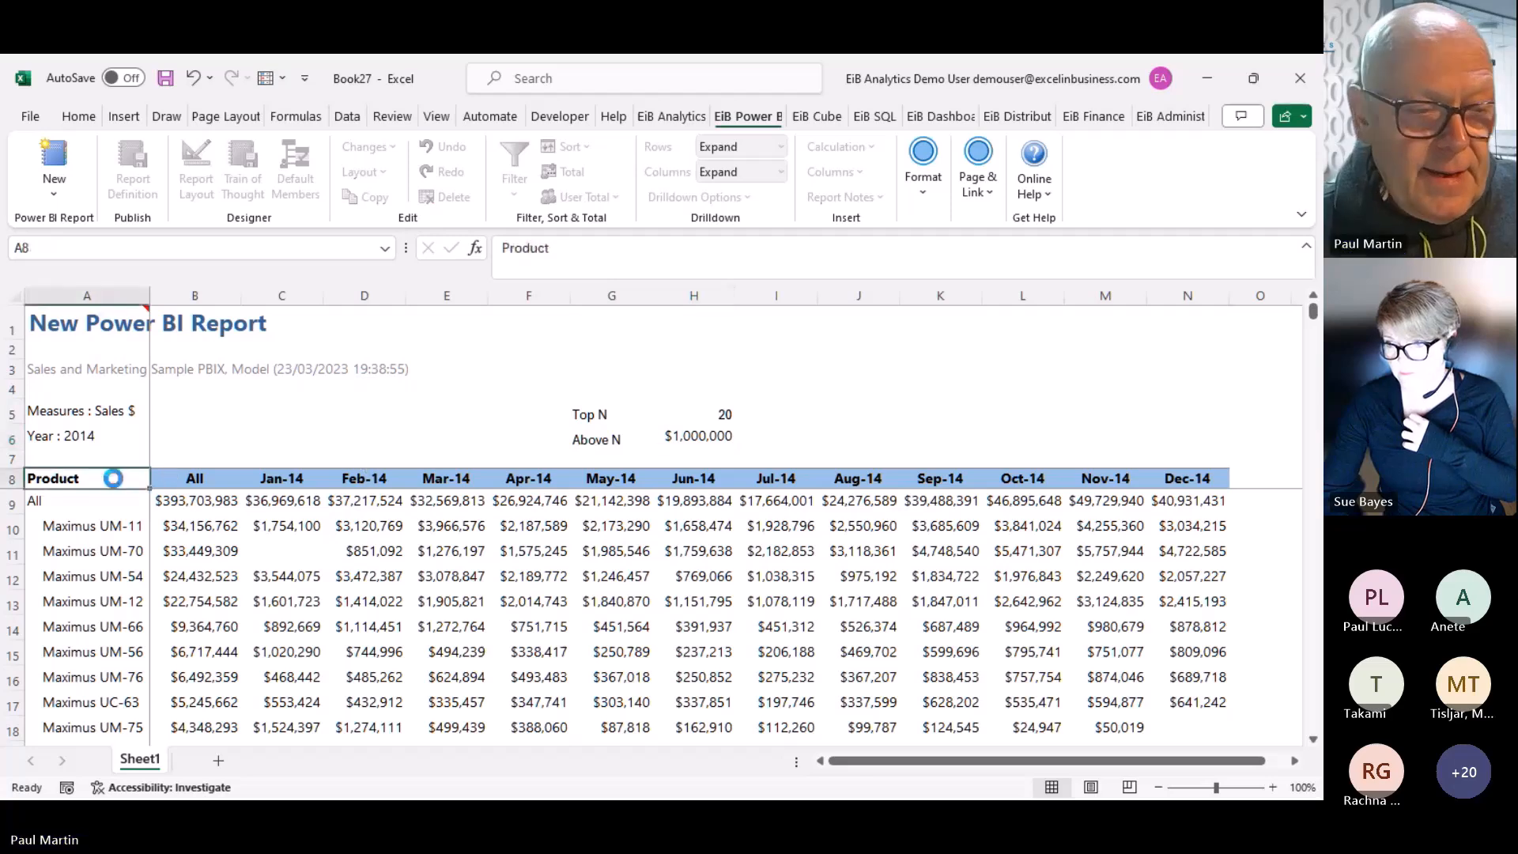
left_click(514, 196)
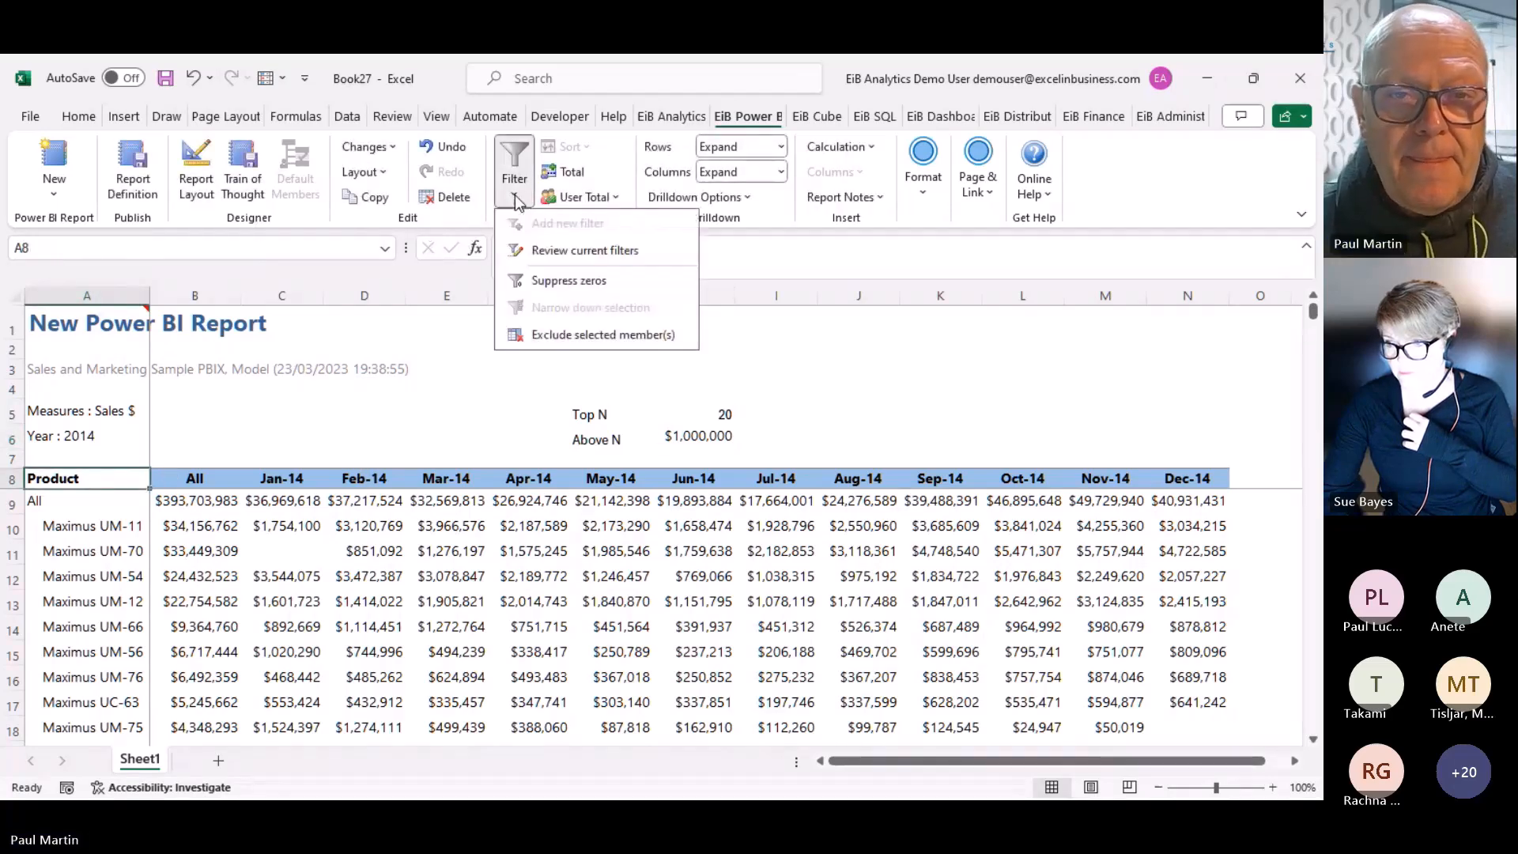
left_click(212, 477)
left_click(212, 477)
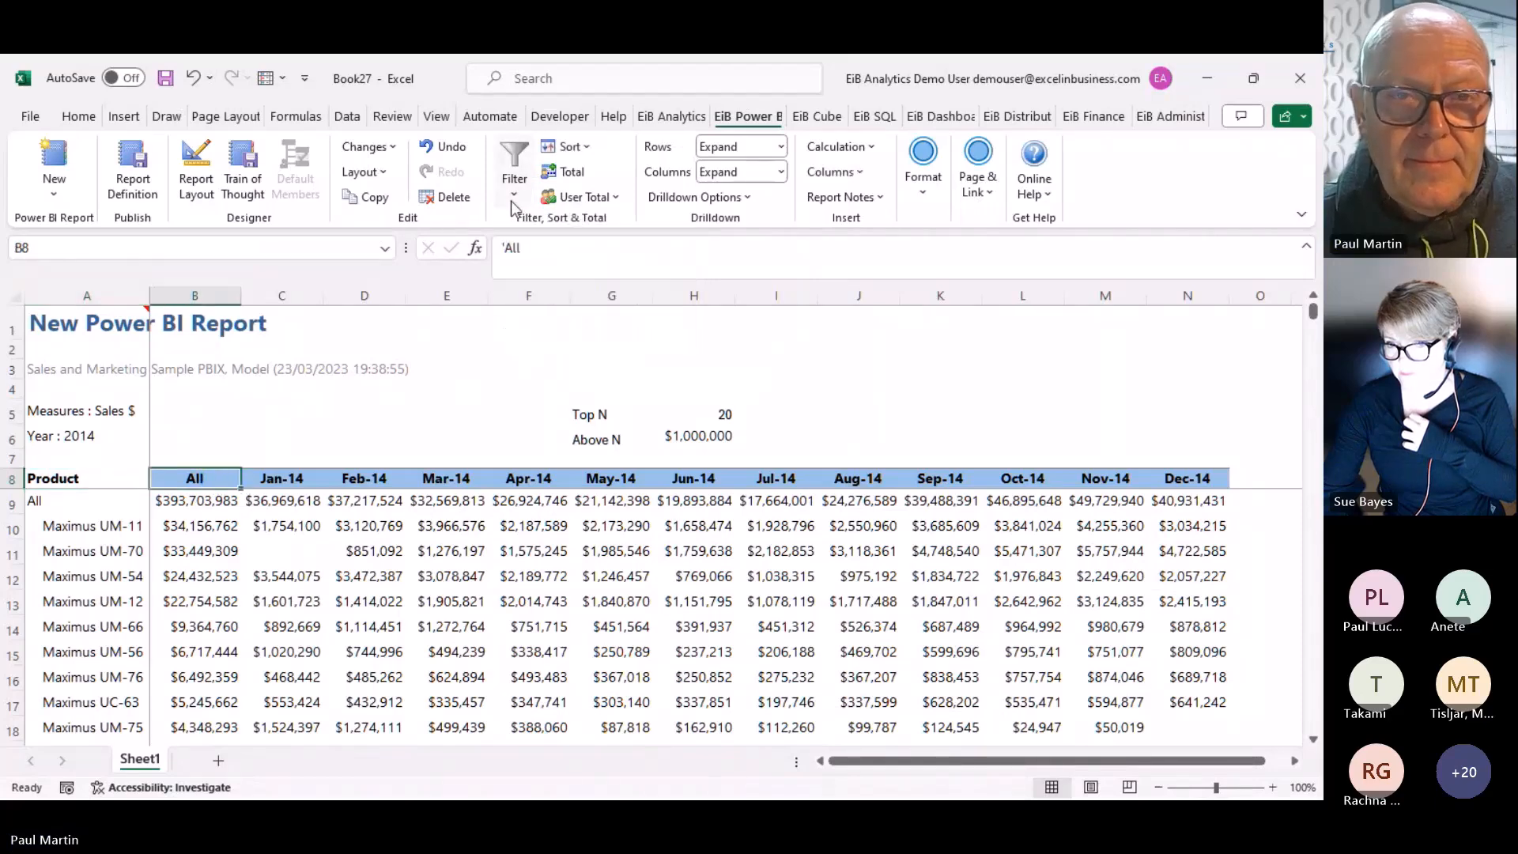
left_click(514, 197)
left_click(542, 224)
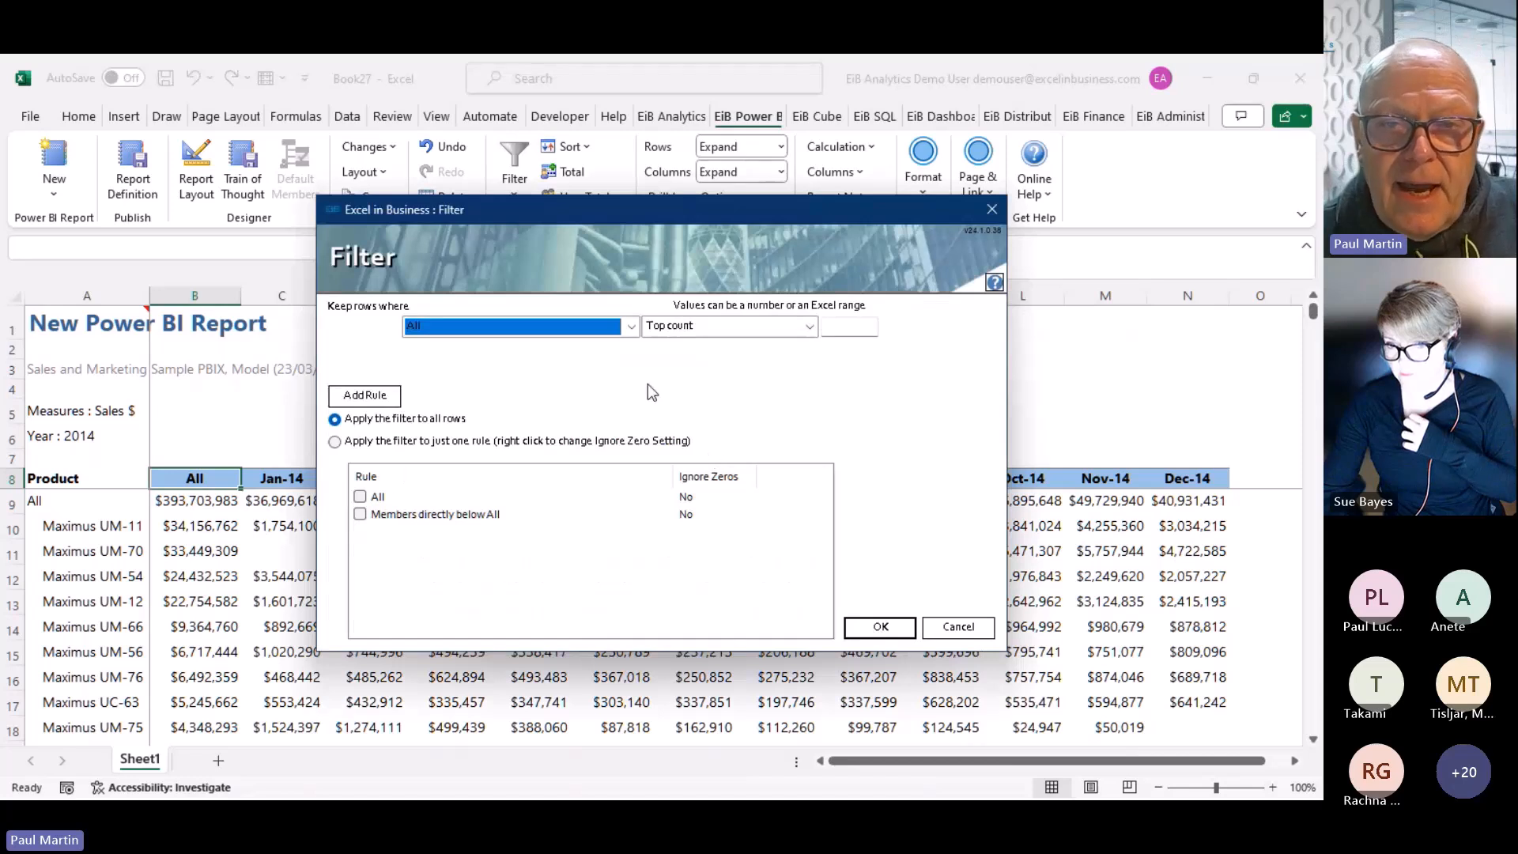
Set the filter to All is Above AboveN, only for members directly below All, and rerun
left_click(631, 327)
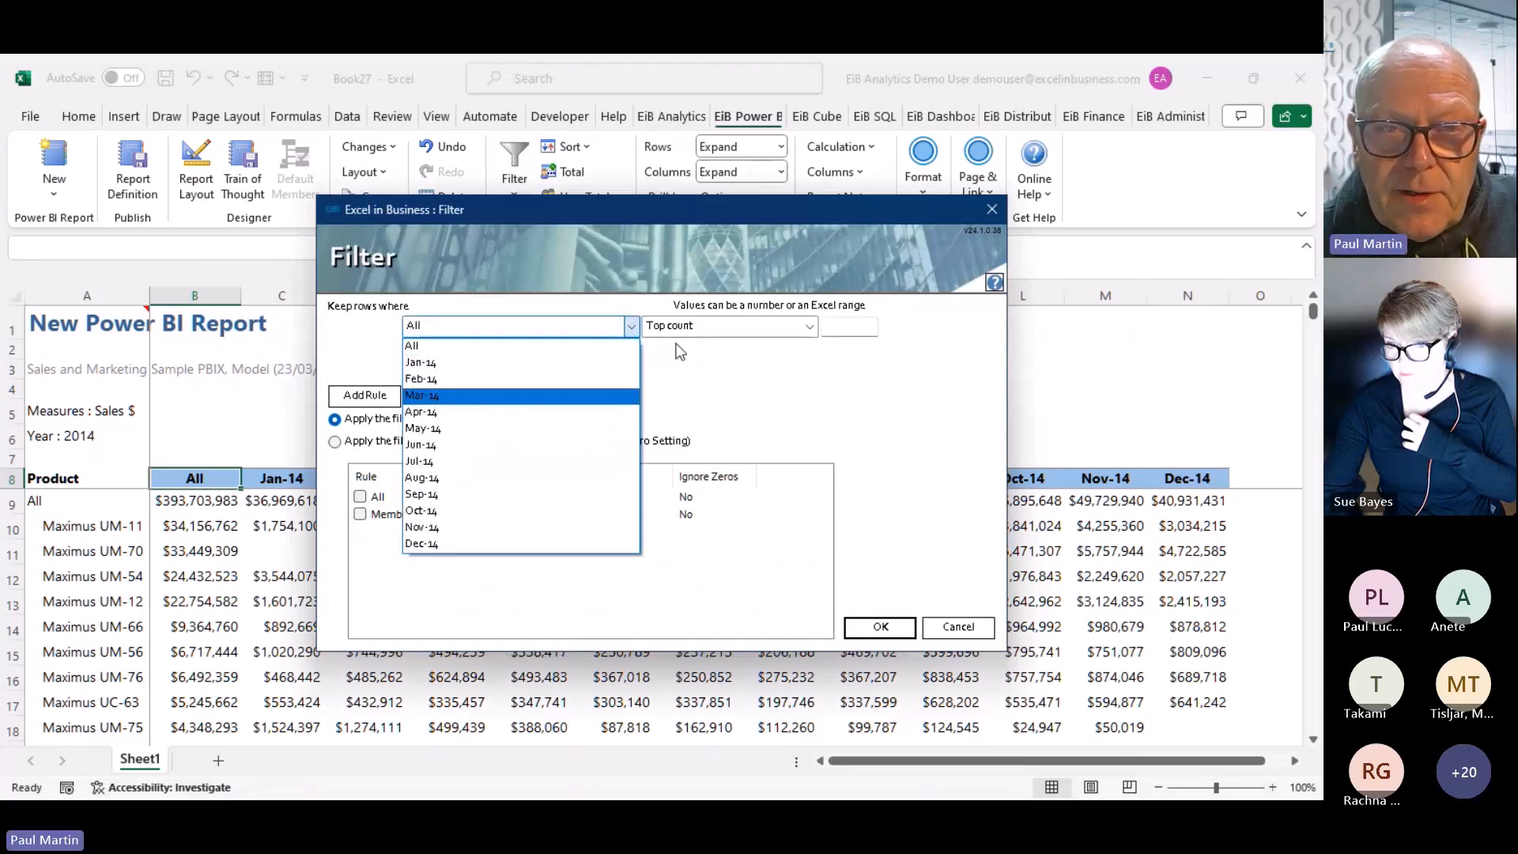
left_click(451, 347)
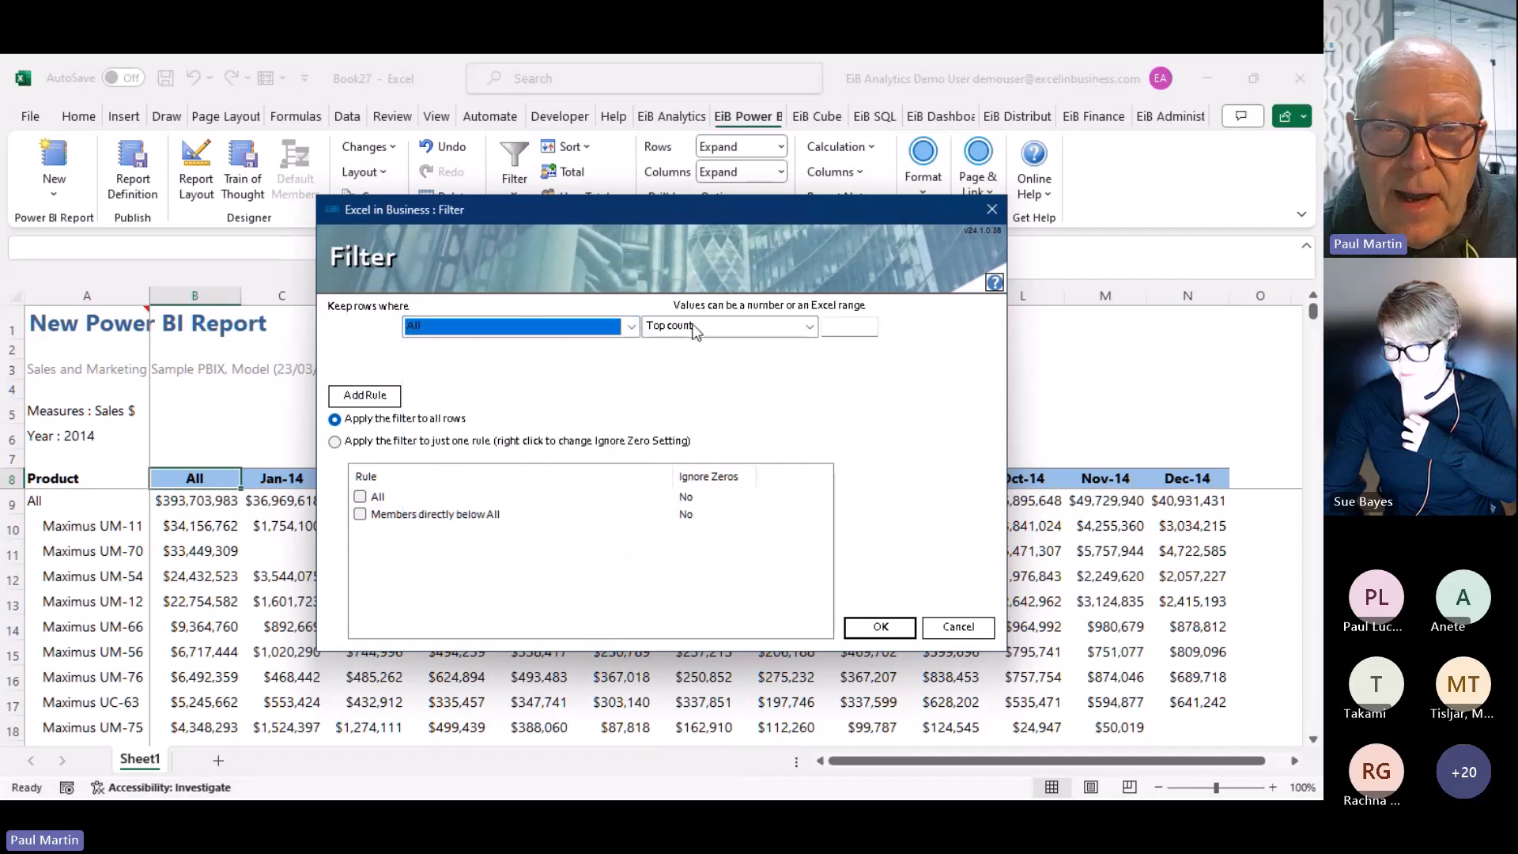
left_click(808, 327)
left_click(684, 448)
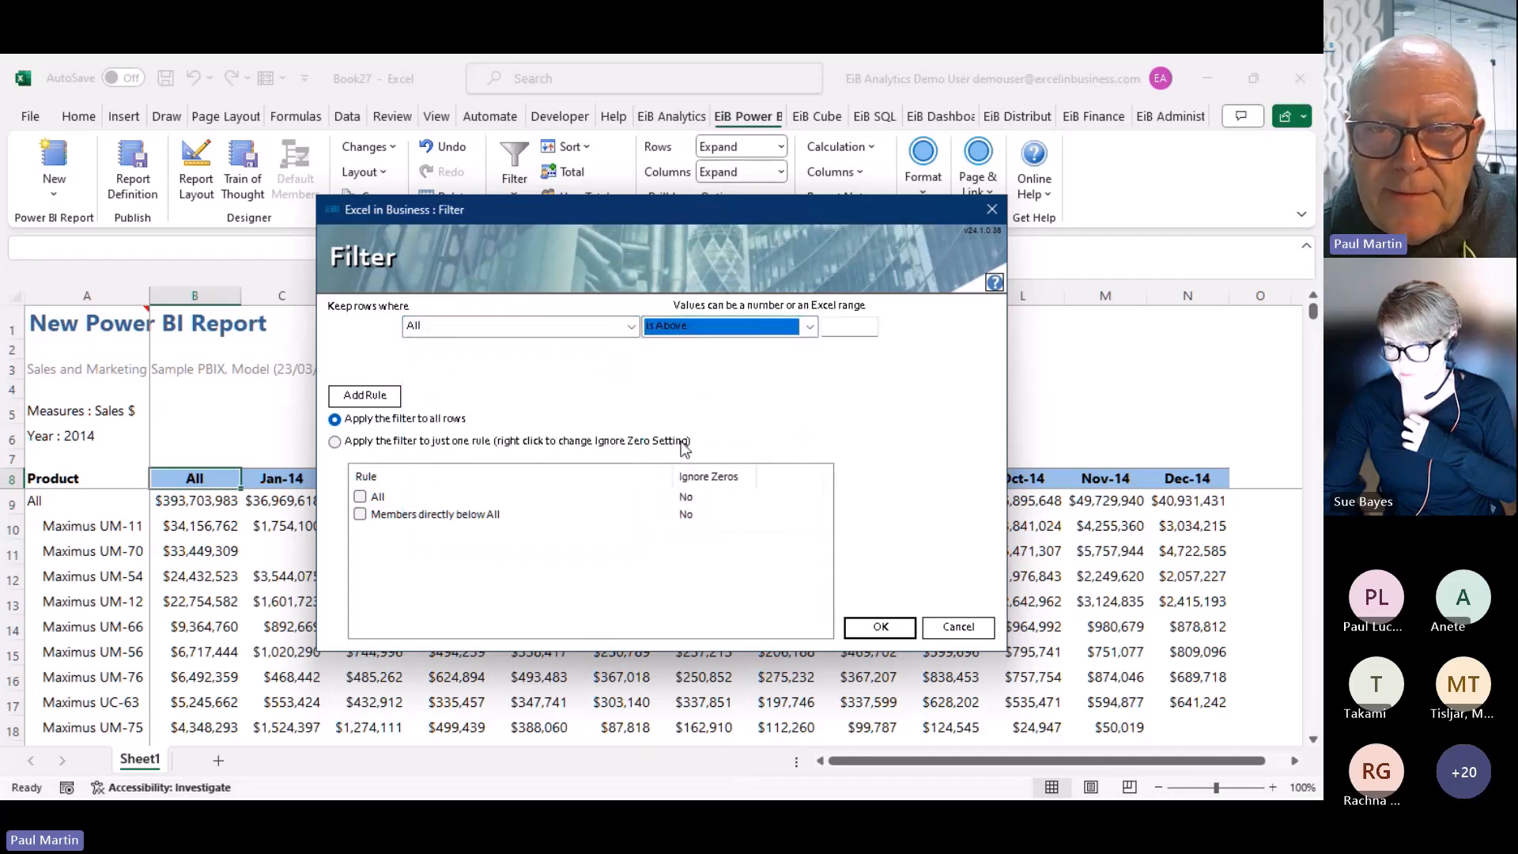
left_click(844, 330)
type("AboveN")
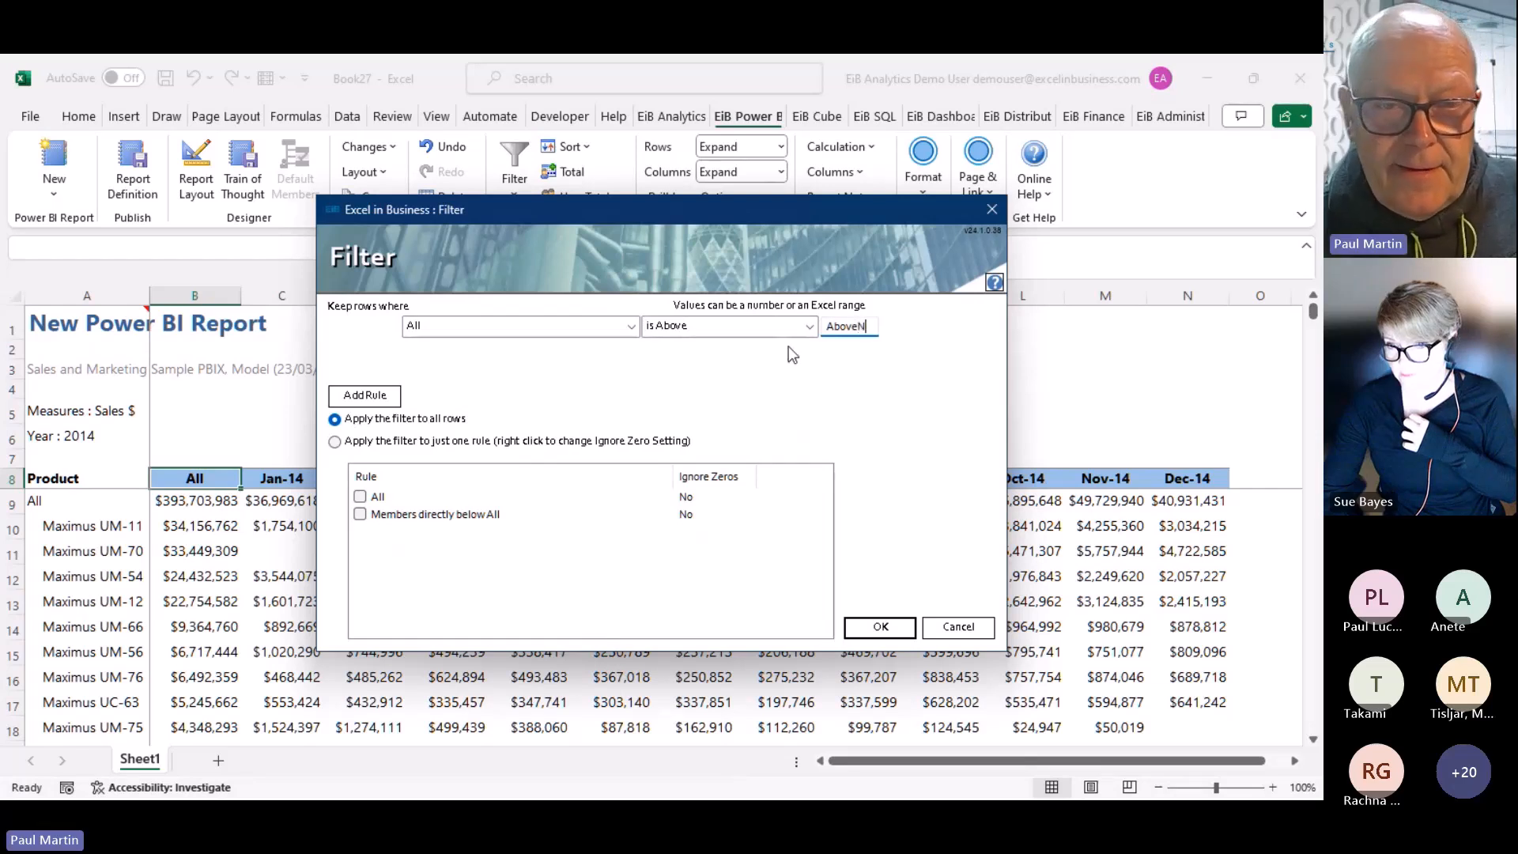
left_click(360, 514)
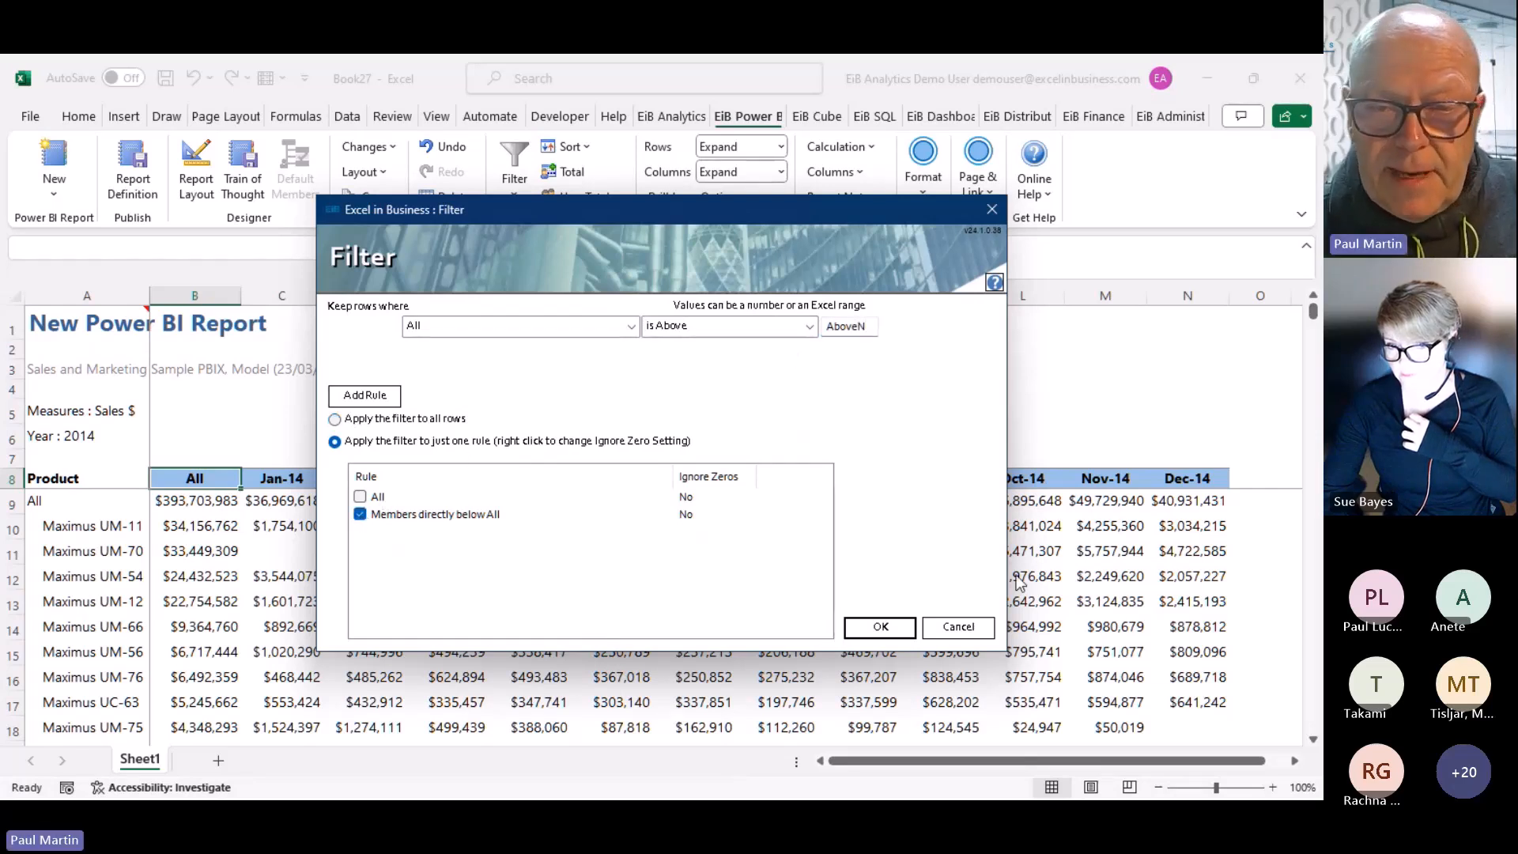
left_click(872, 623)
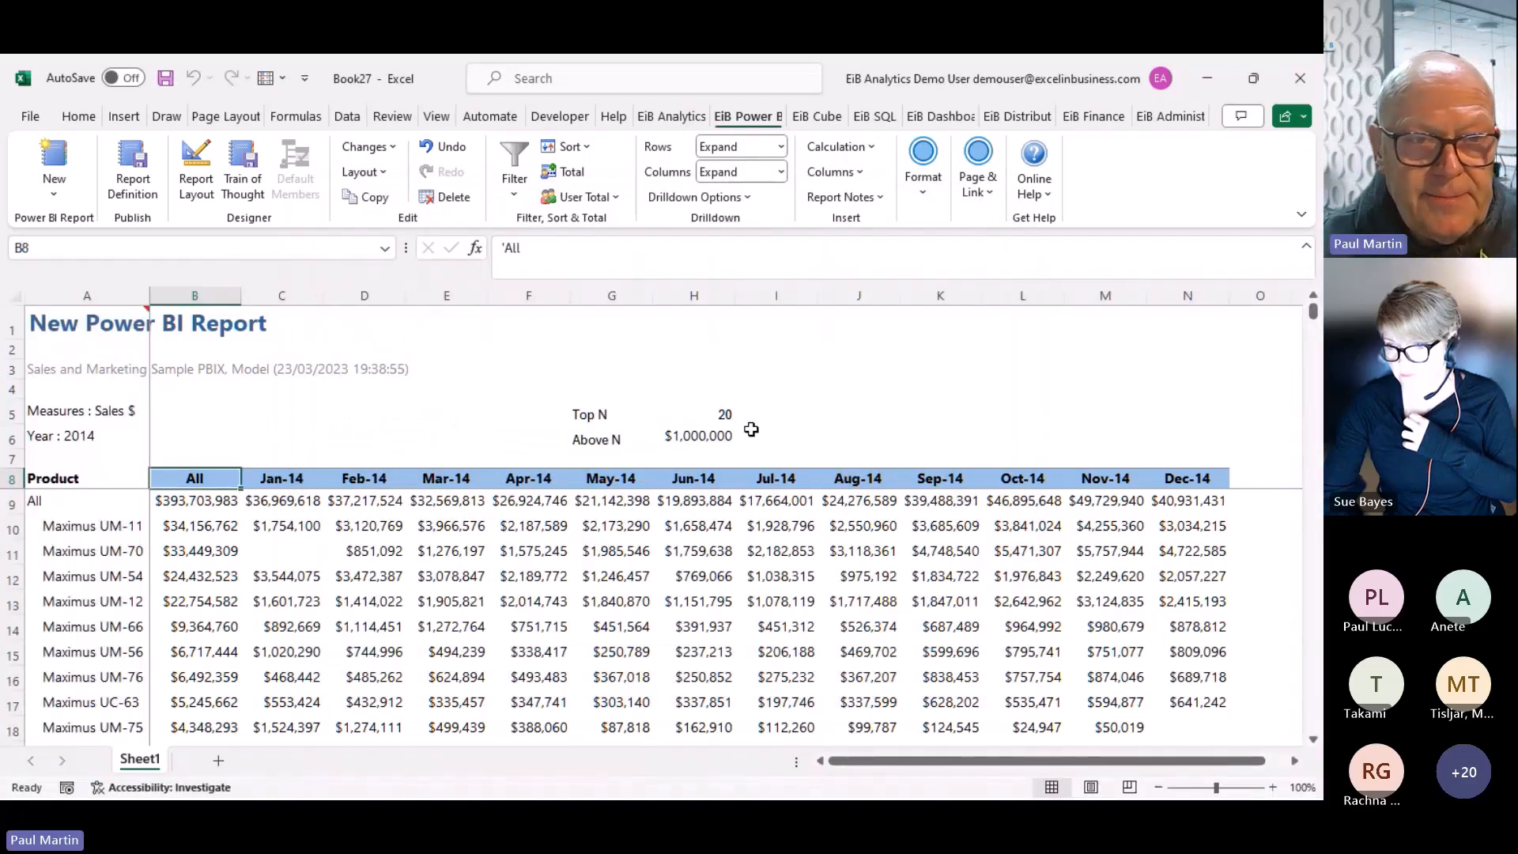
left_click(708, 437)
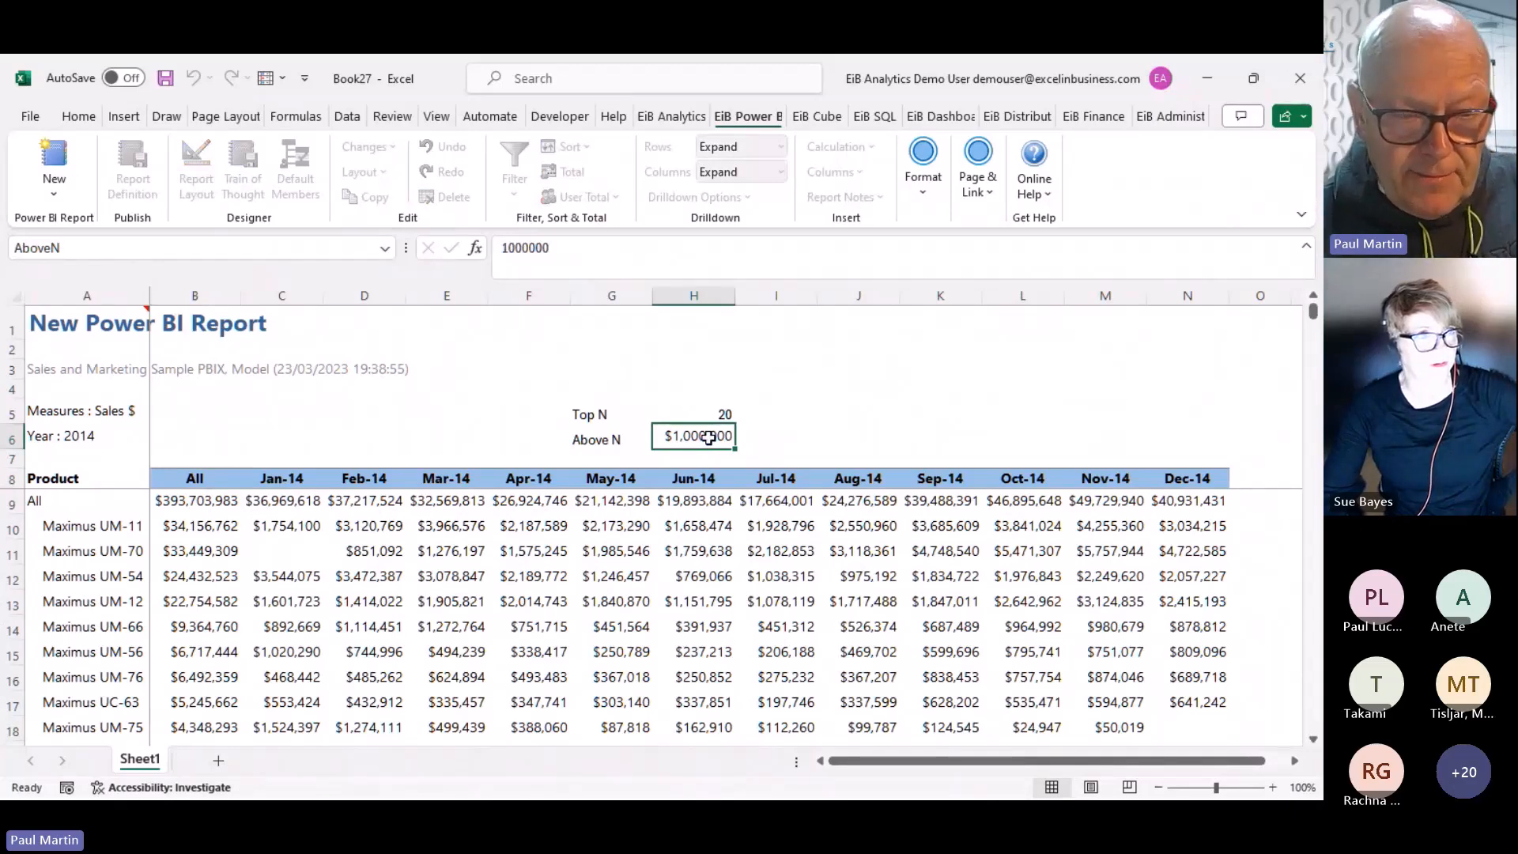
Raise the AboveN threshold in H6 to 10,000,000 and select the header and All rows A8:N9
type("1000000")
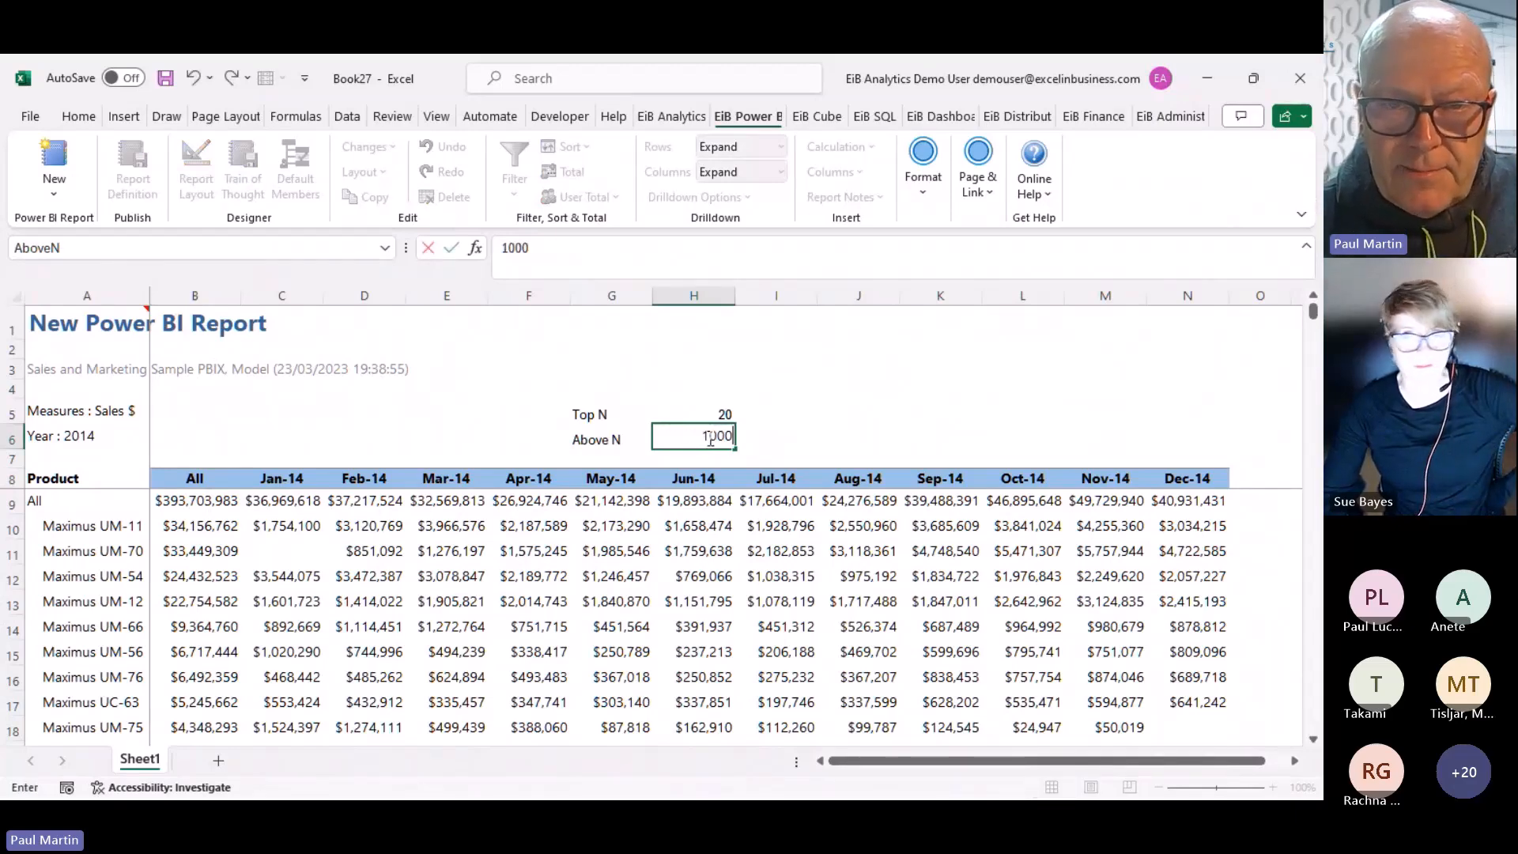
key("Return")
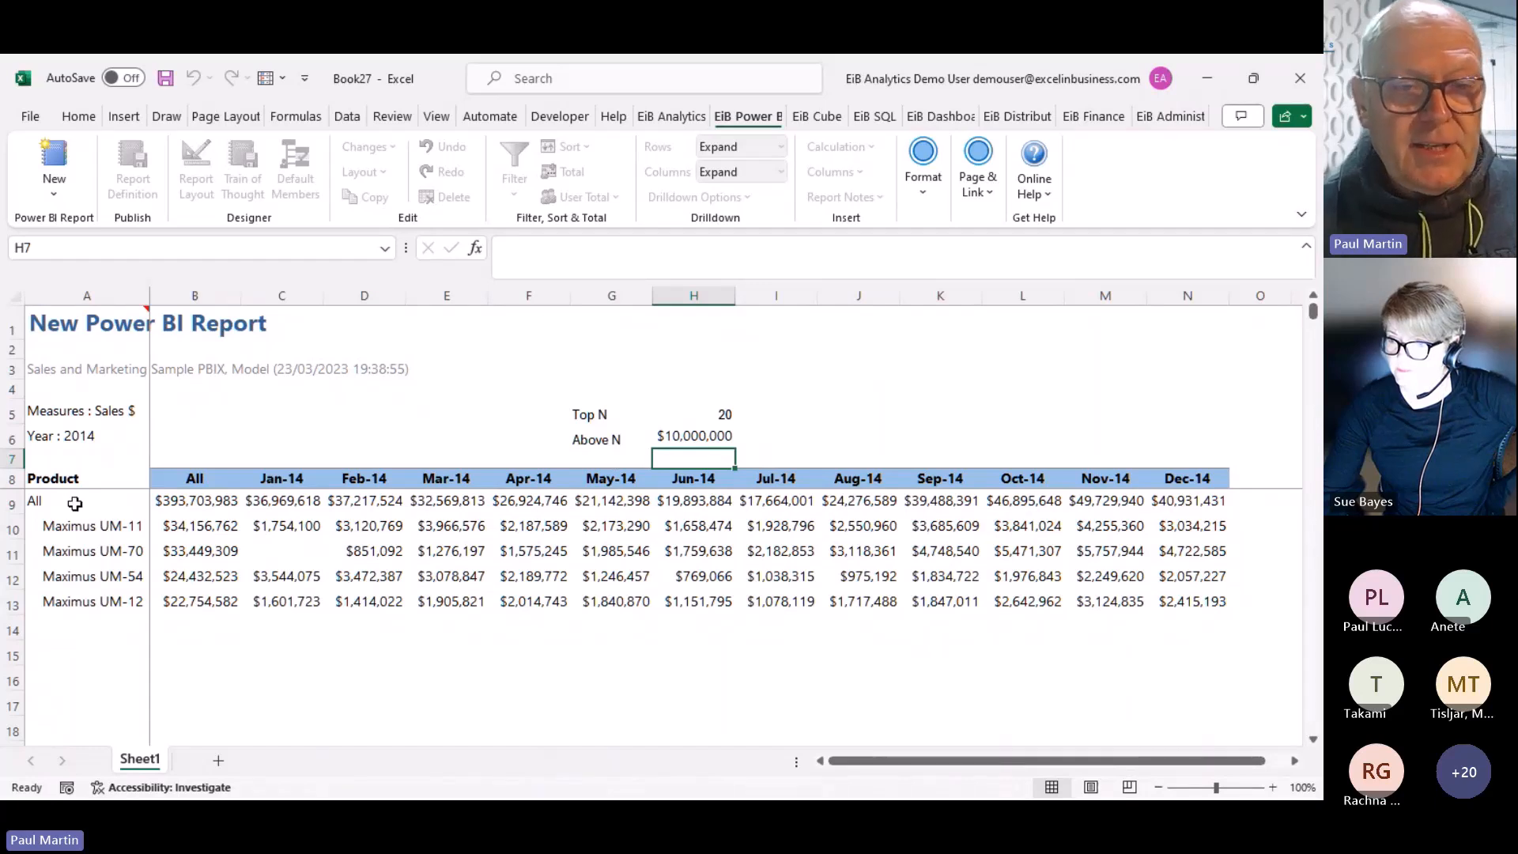
left_click(44, 500)
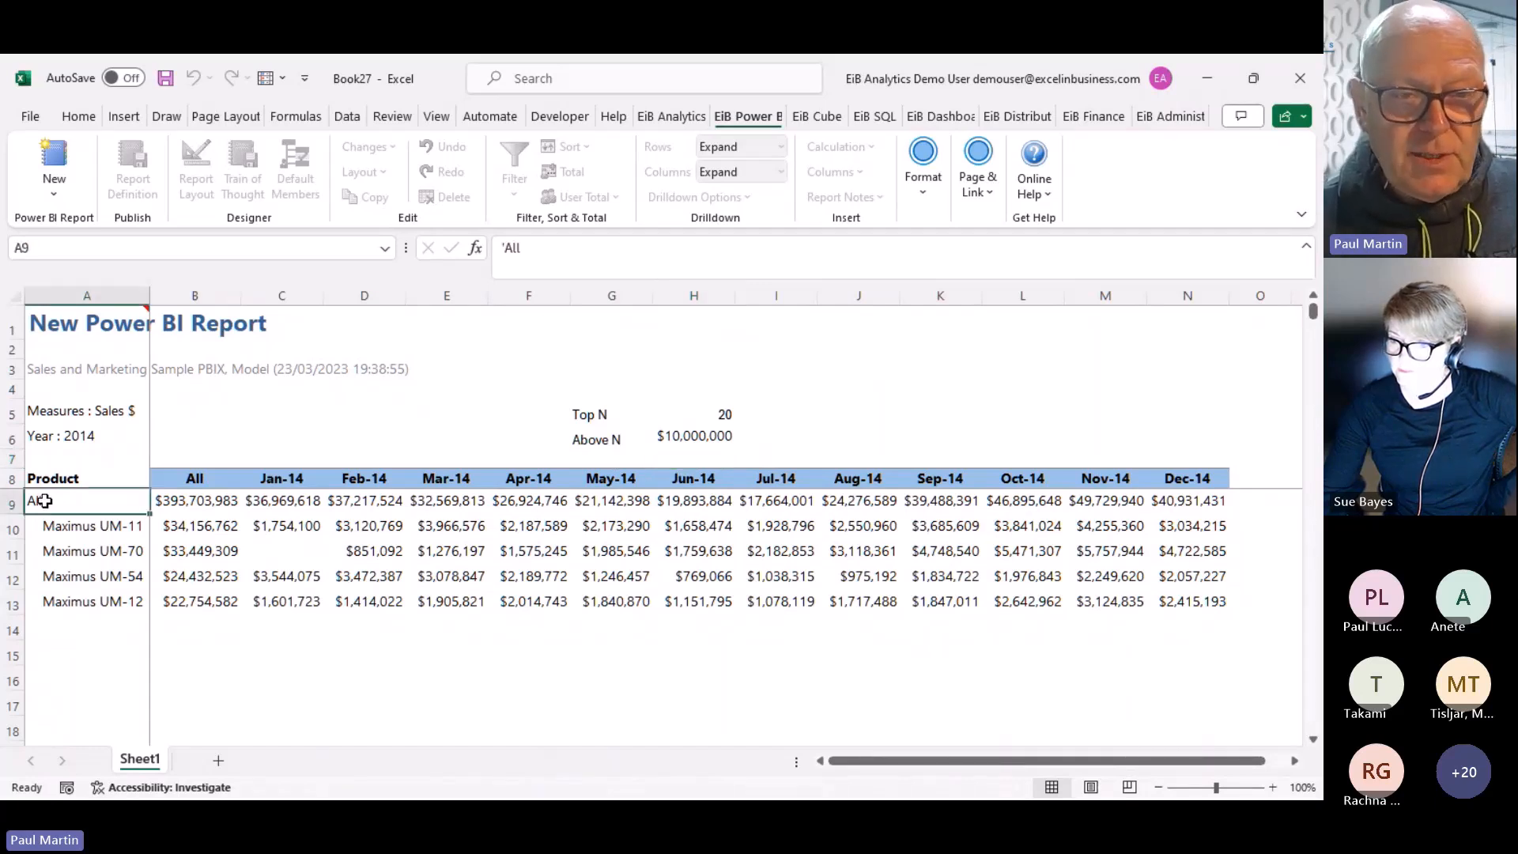
left_click_drag(43, 501, 710, 477)
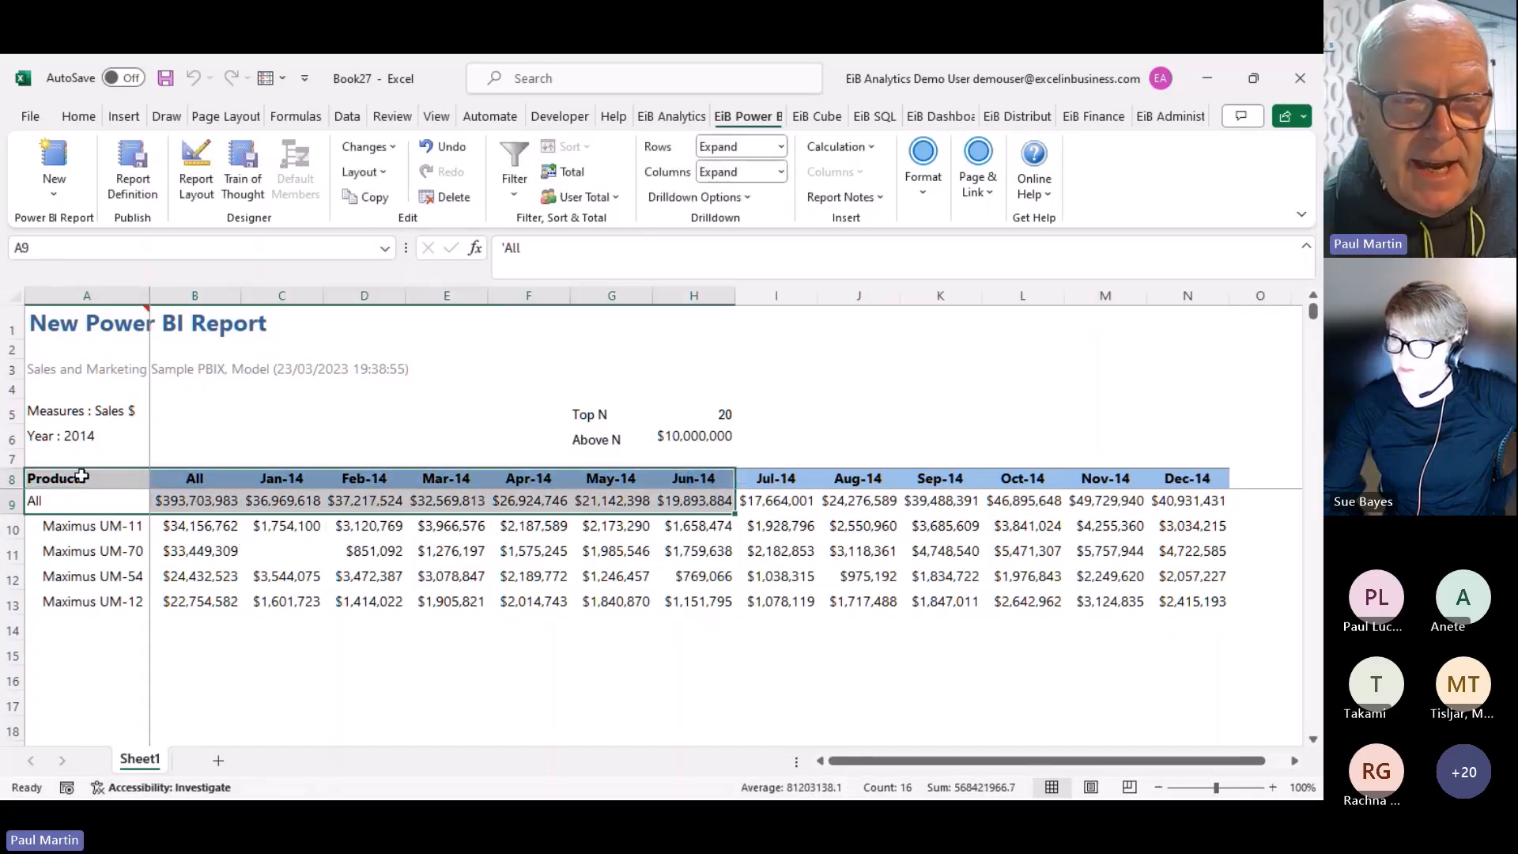
left_click_drag(81, 476, 1175, 501)
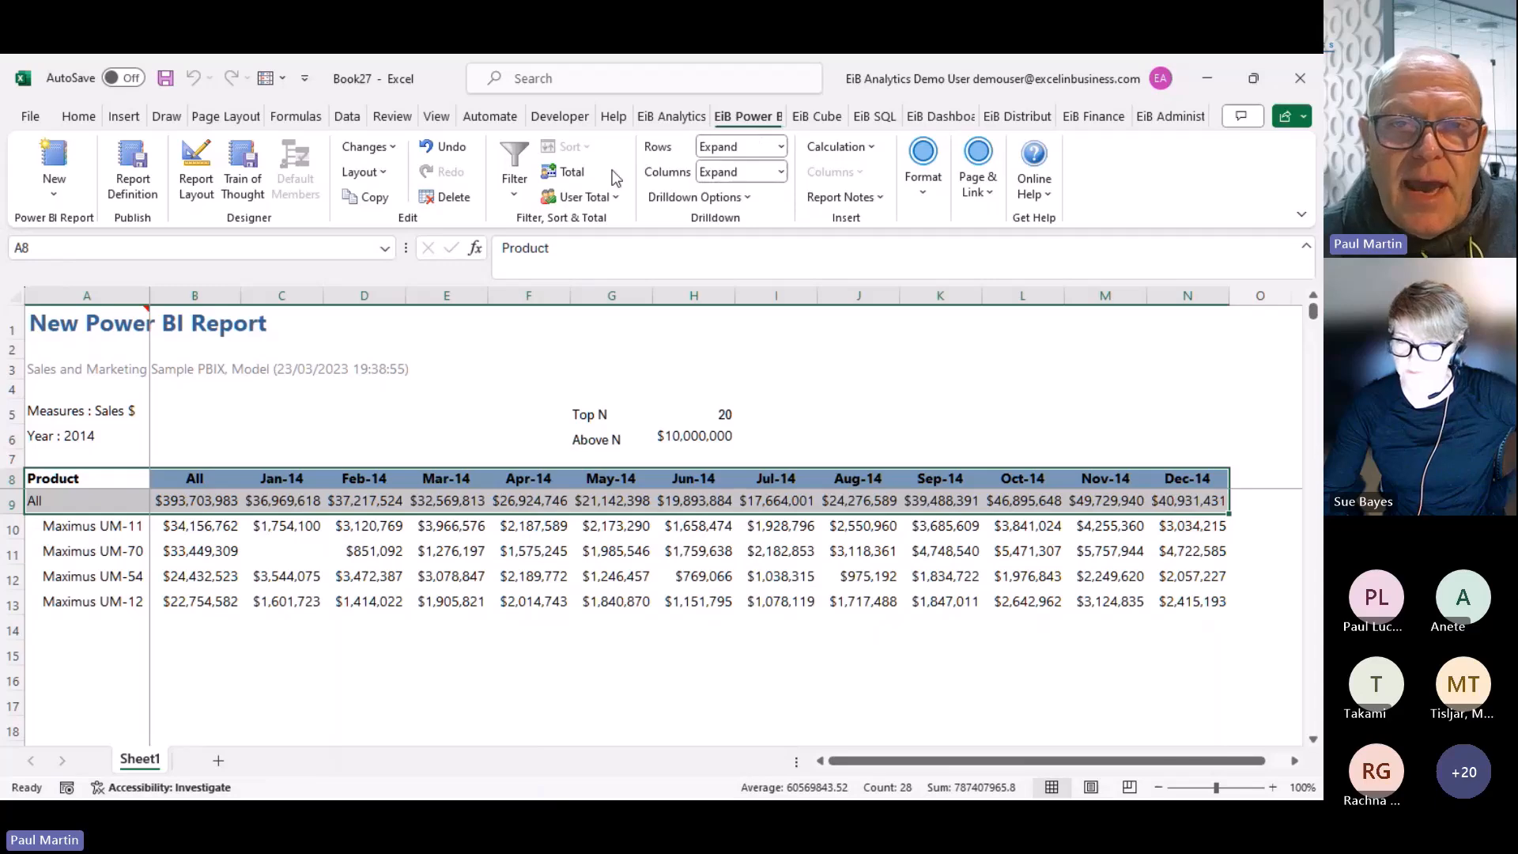
Copy the report's header and All row to B6 on a new Sheet4, then select B6:O7
left_click(668, 118)
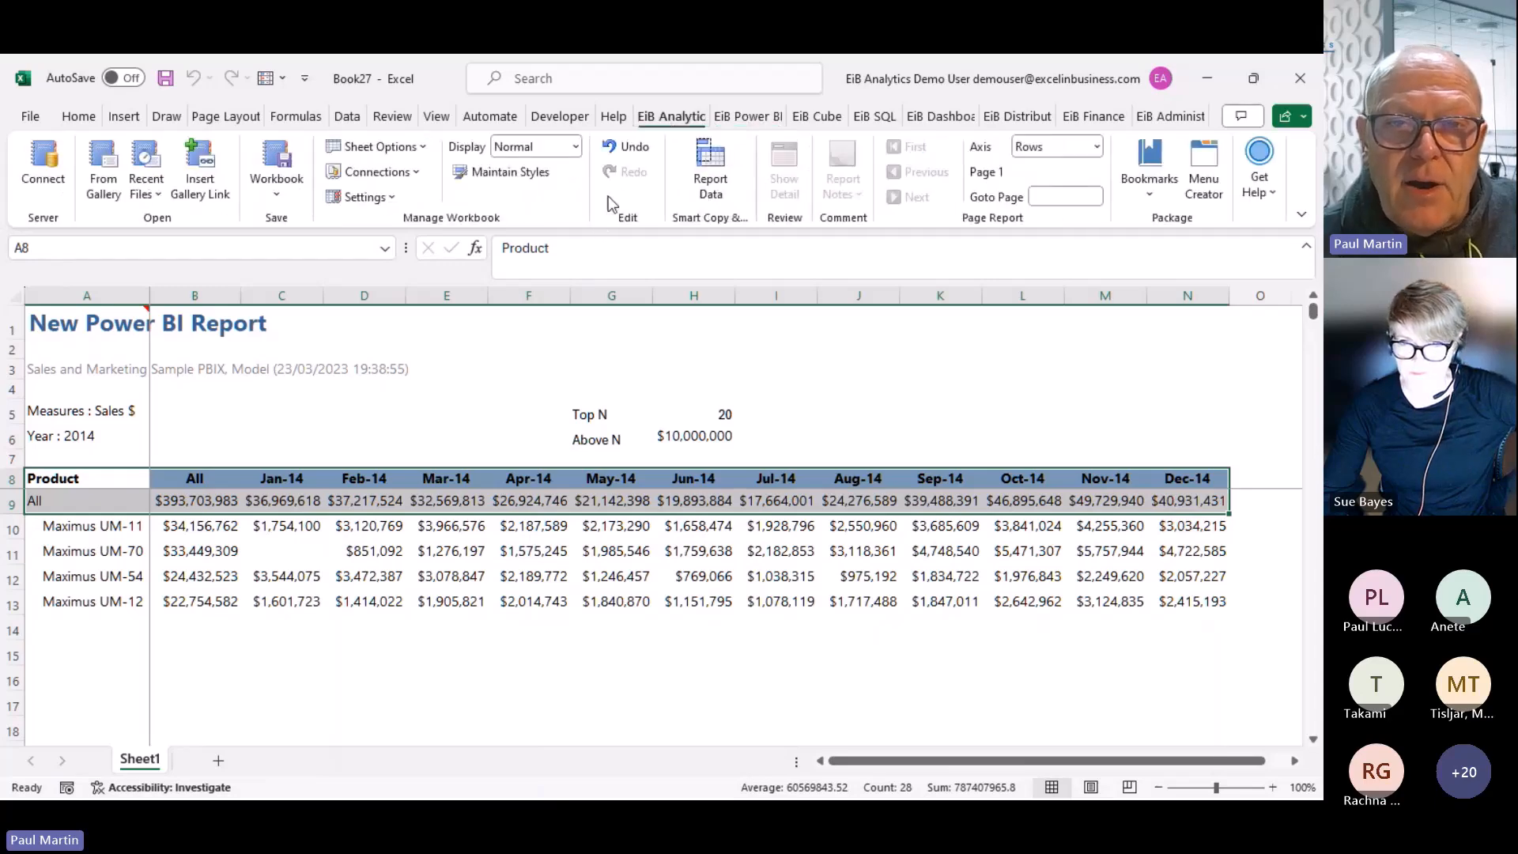
left_click(713, 188)
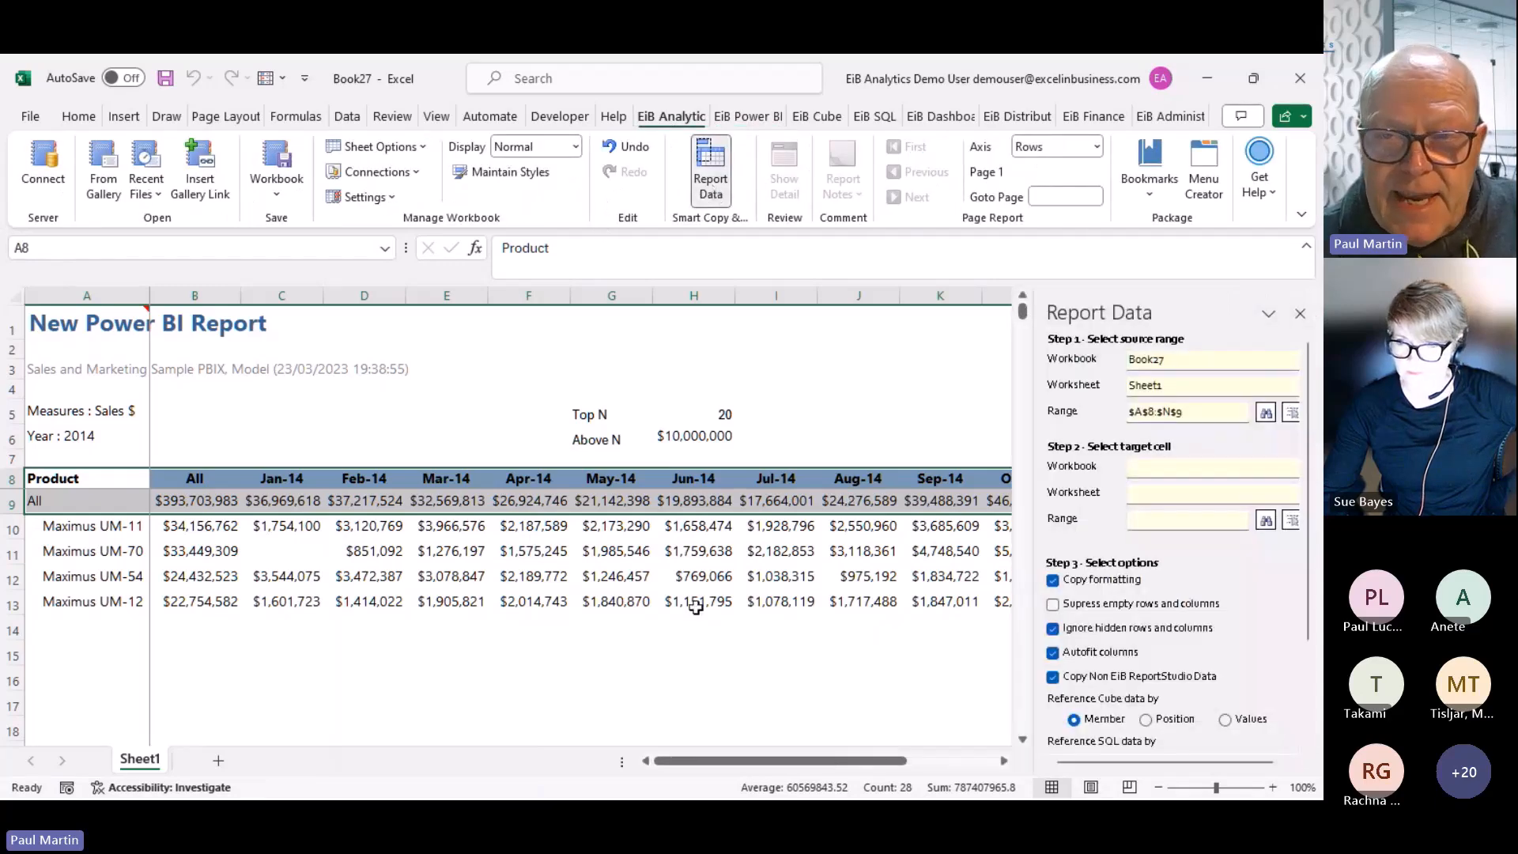
left_click(219, 761)
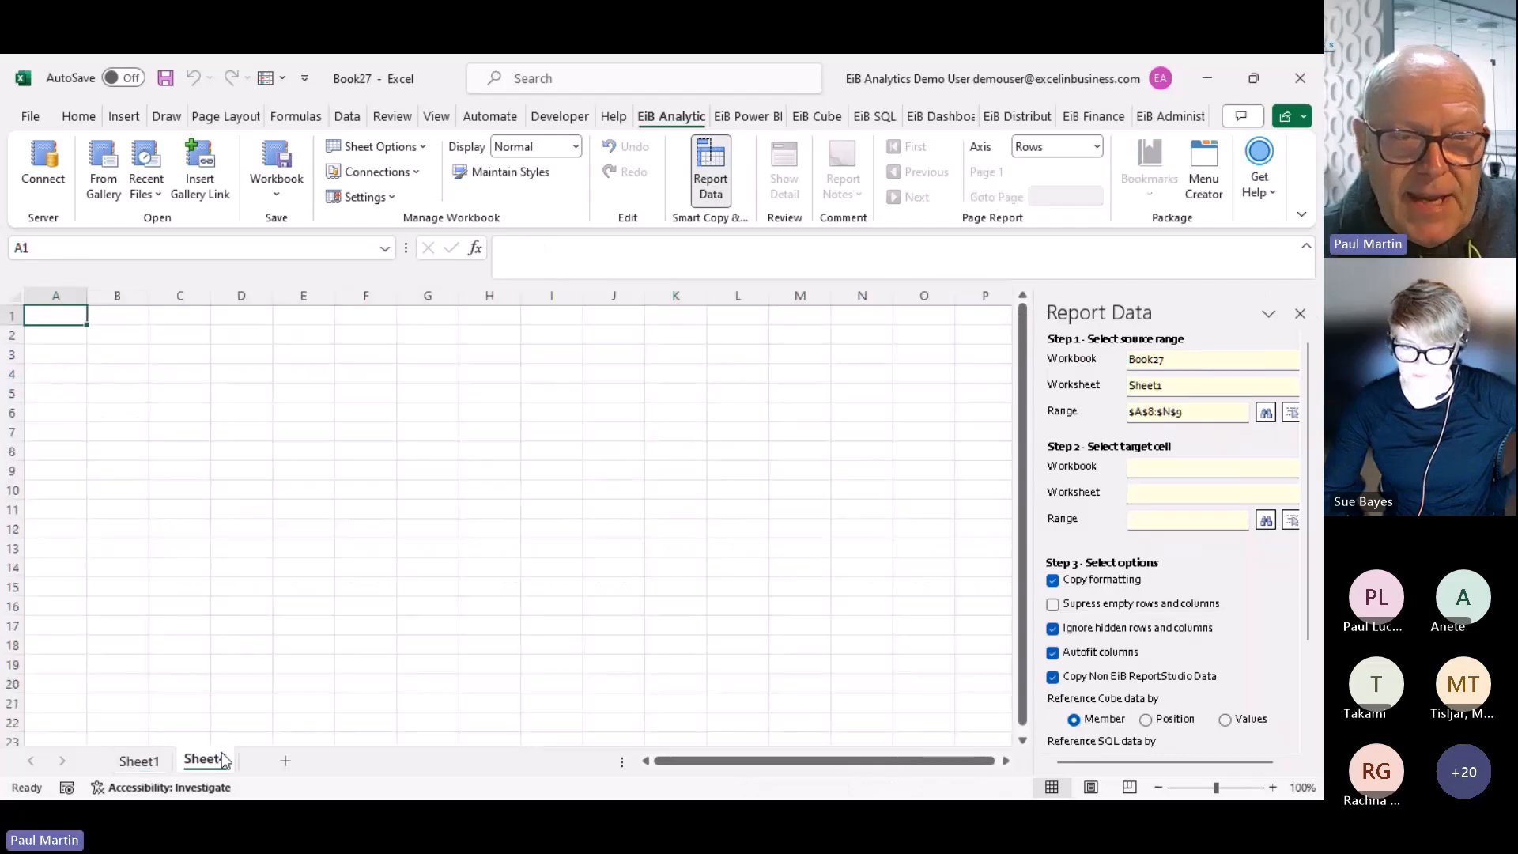
left_click(144, 428)
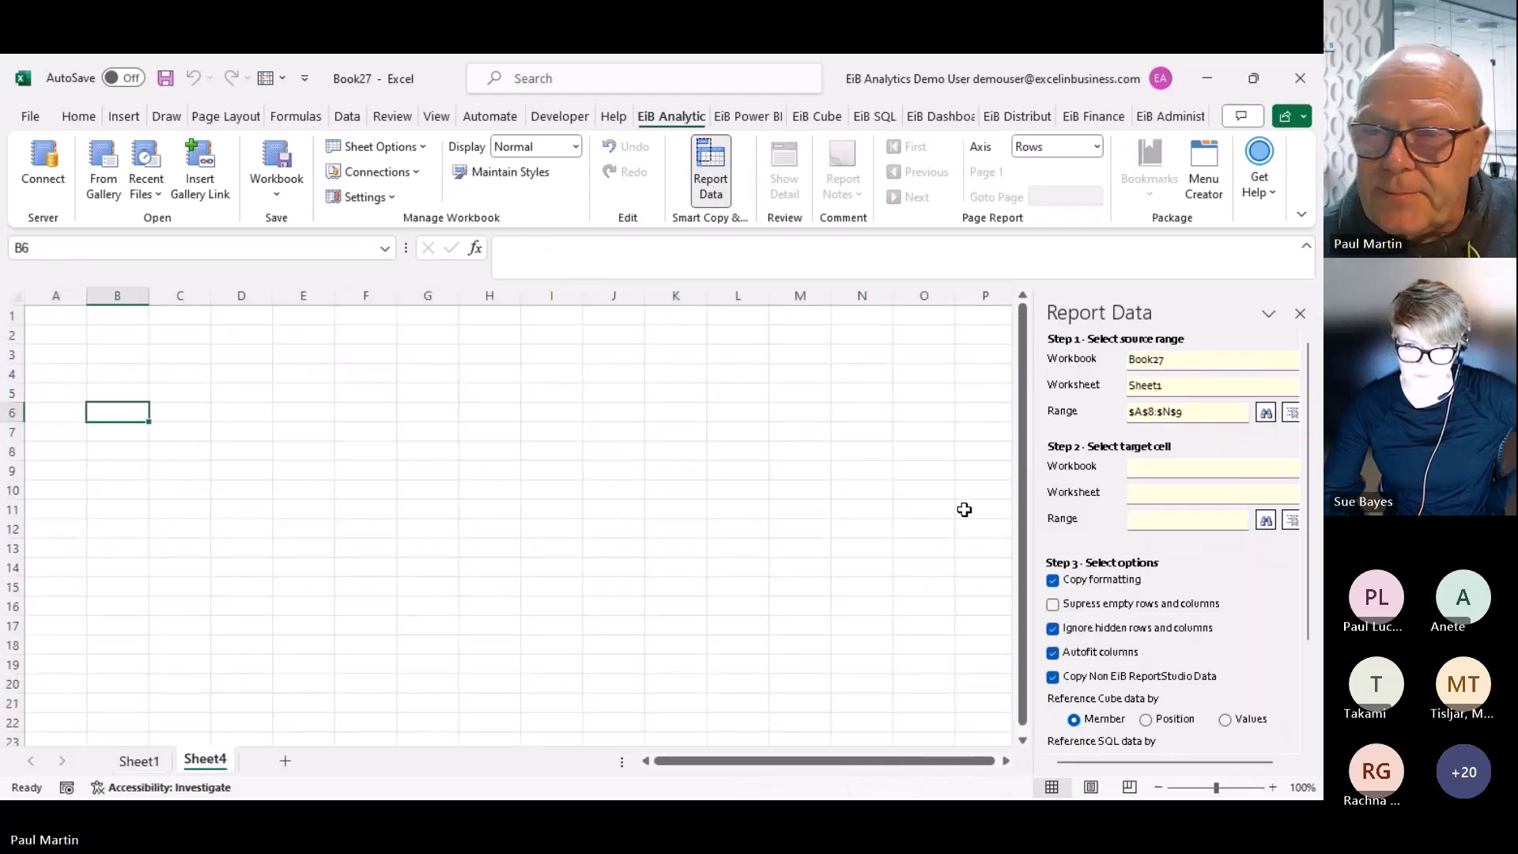
left_click(1290, 522)
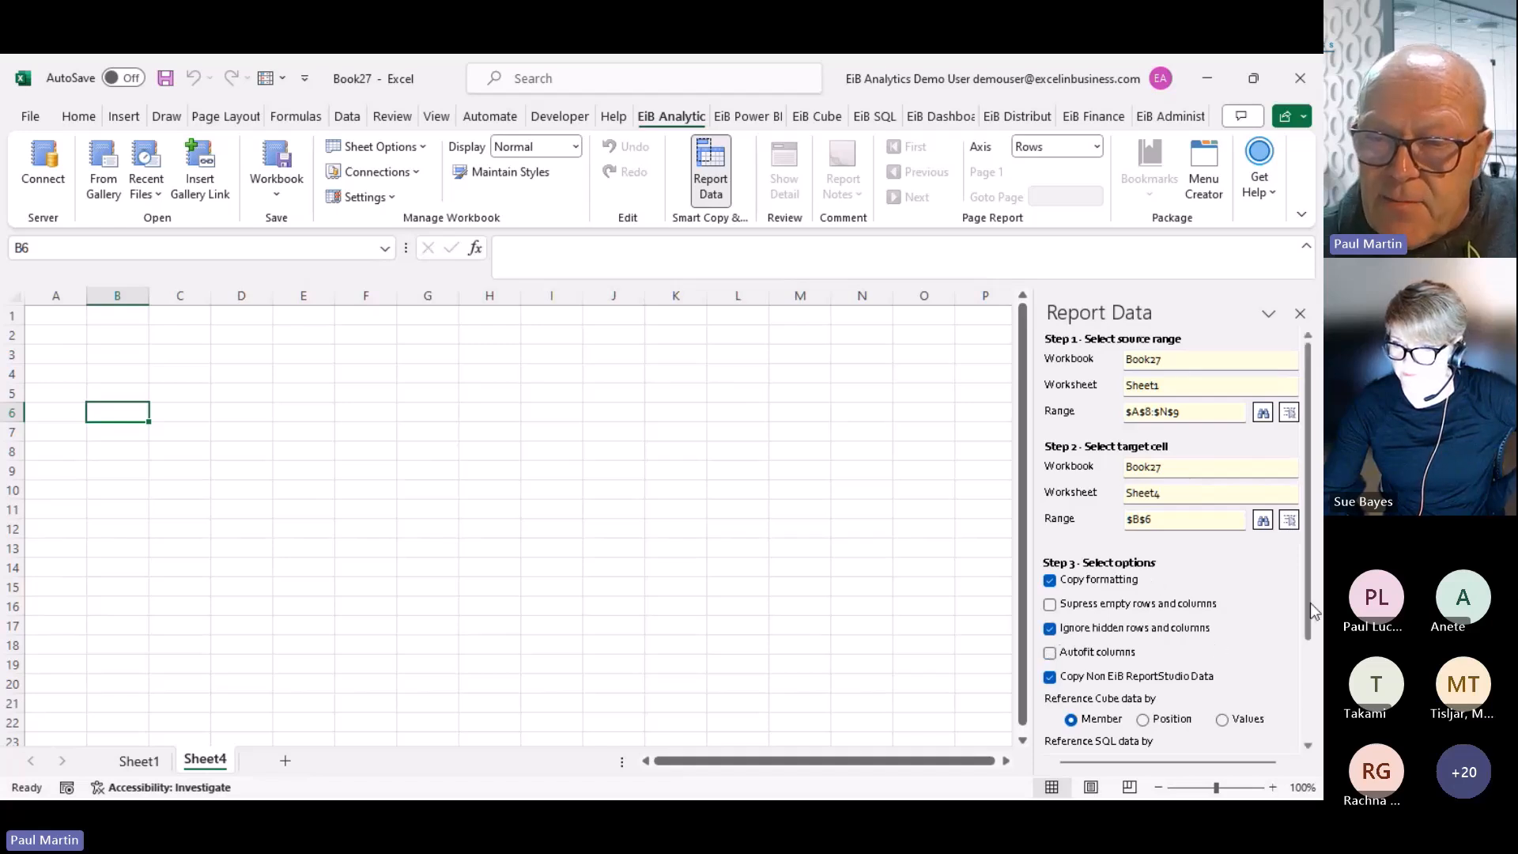
left_click_drag(1311, 602, 1302, 702)
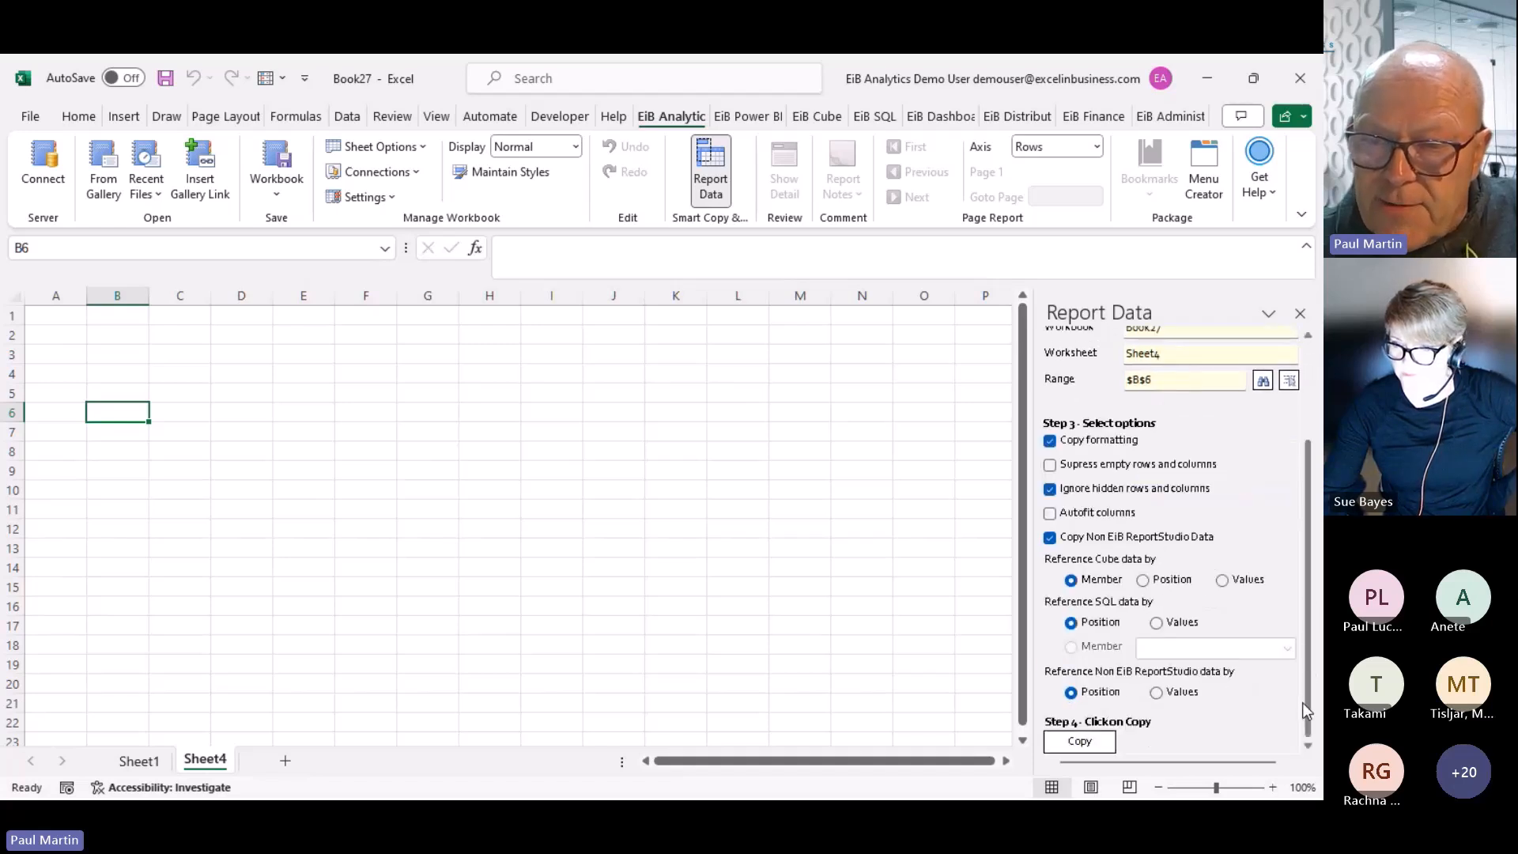
left_click(1088, 744)
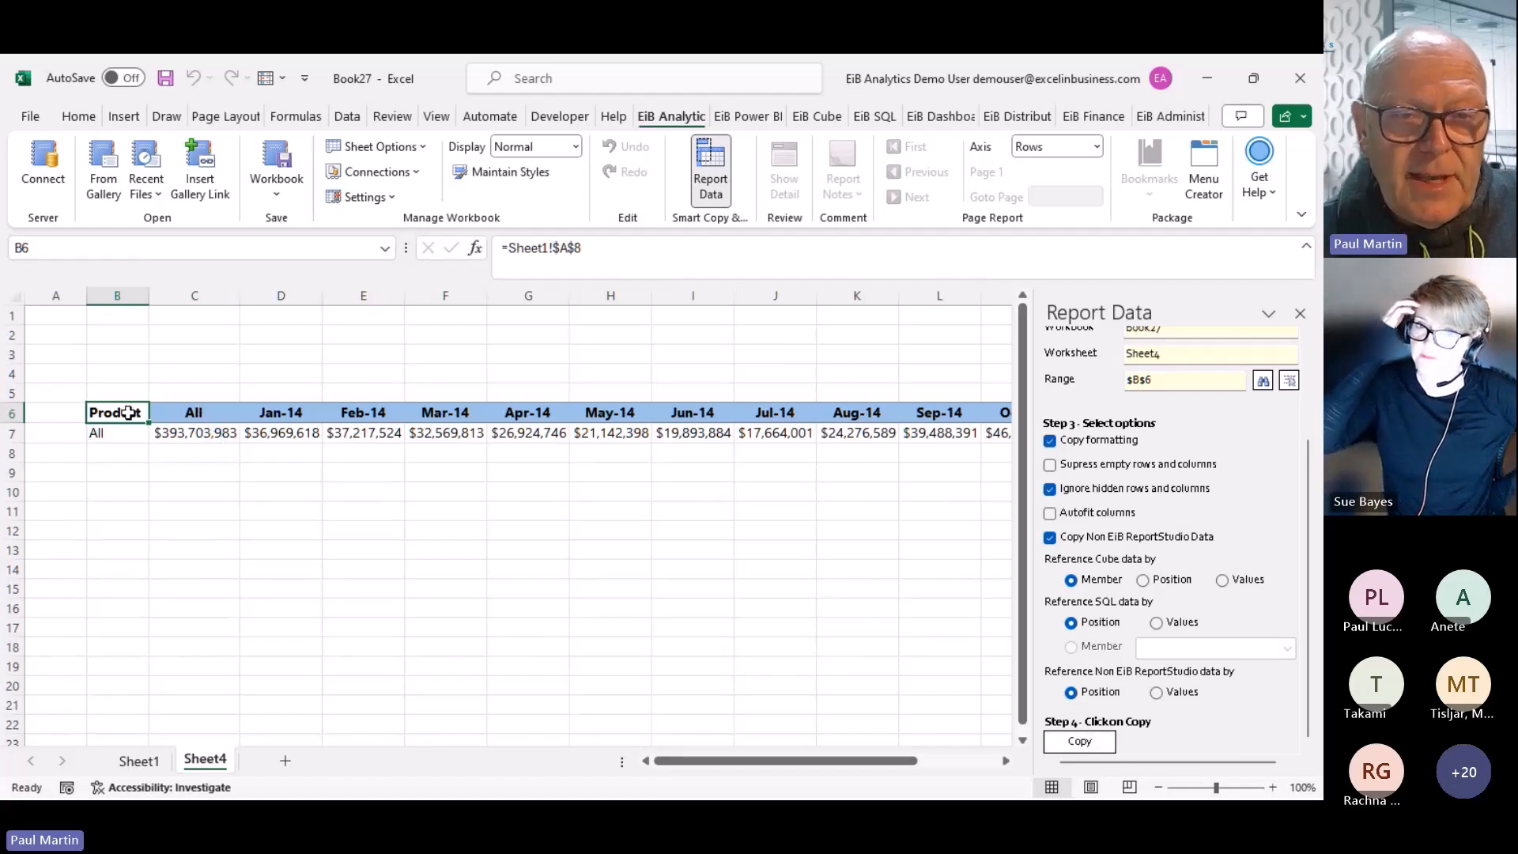
left_click_drag(128, 412, 980, 430)
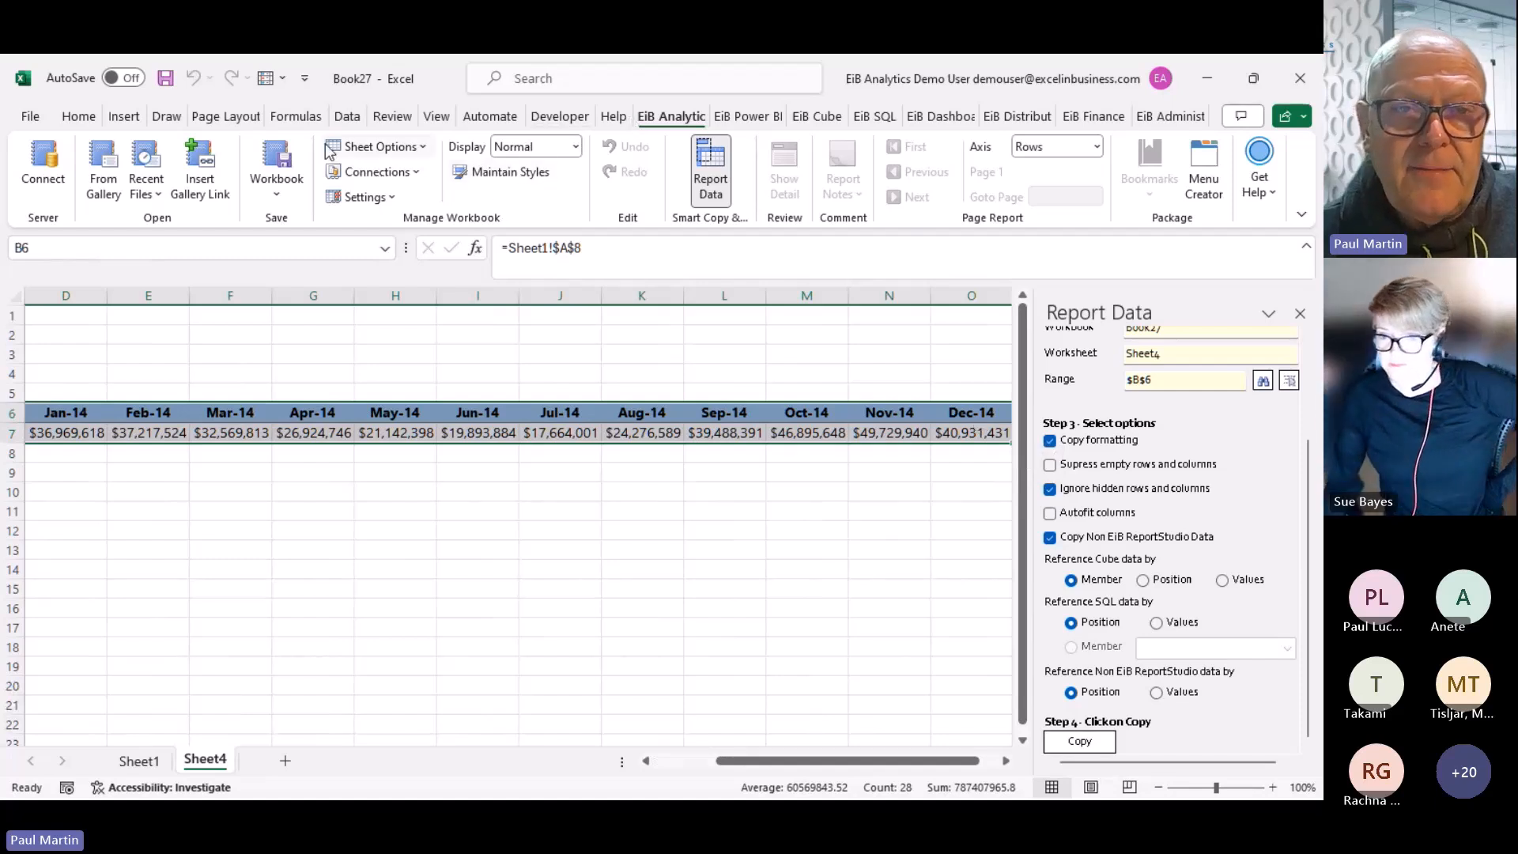
Insert a 2-D clustered column chart below the data, widened to column O, then return to Sheet1
left_click(125, 116)
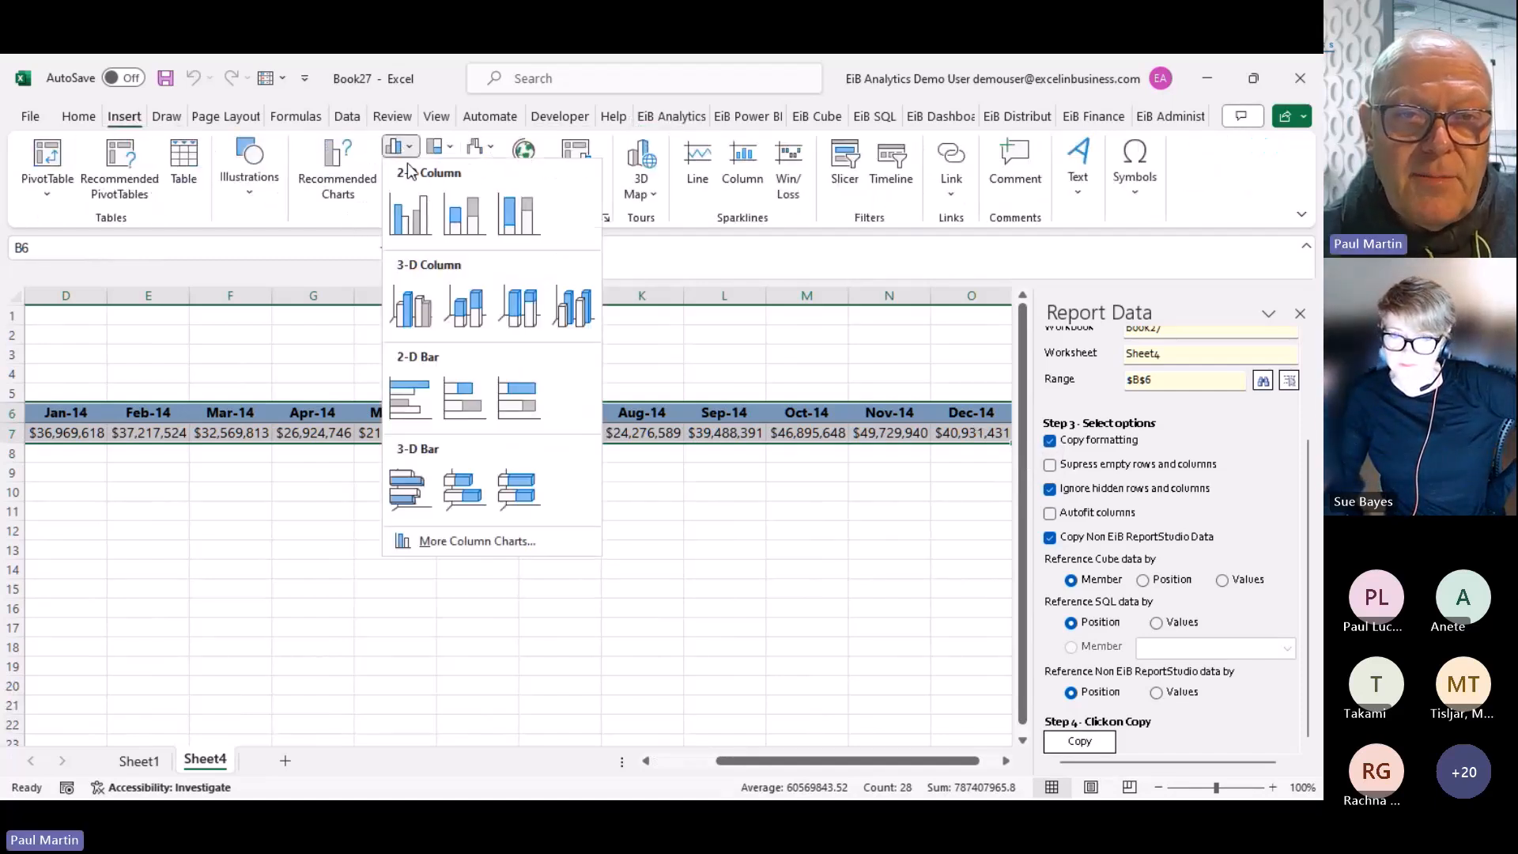
left_click(410, 213)
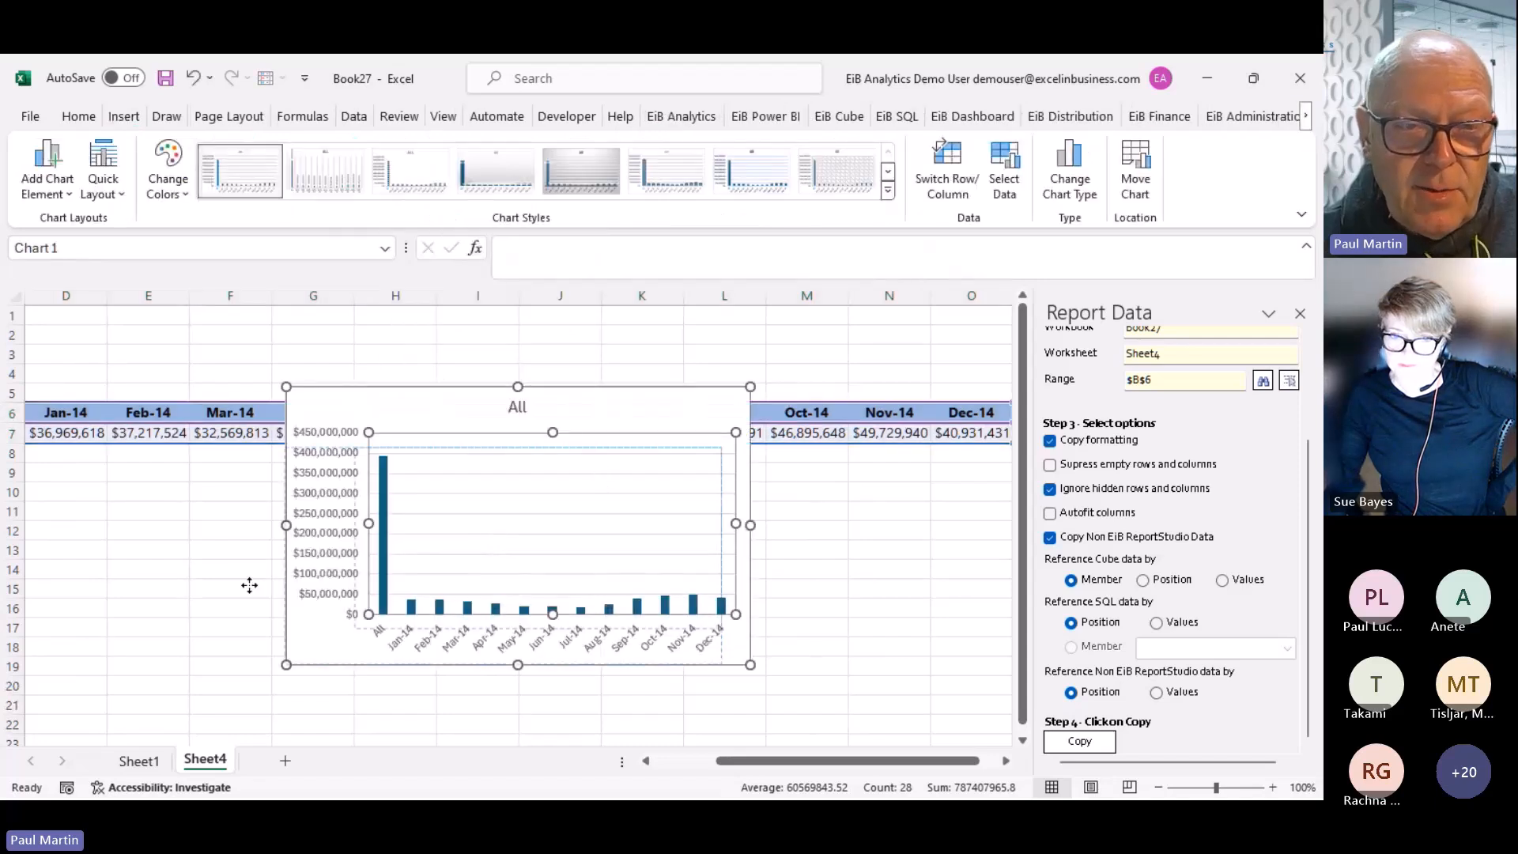
left_click_drag(565, 398, 268, 476)
left_click_drag(456, 613, 1001, 618)
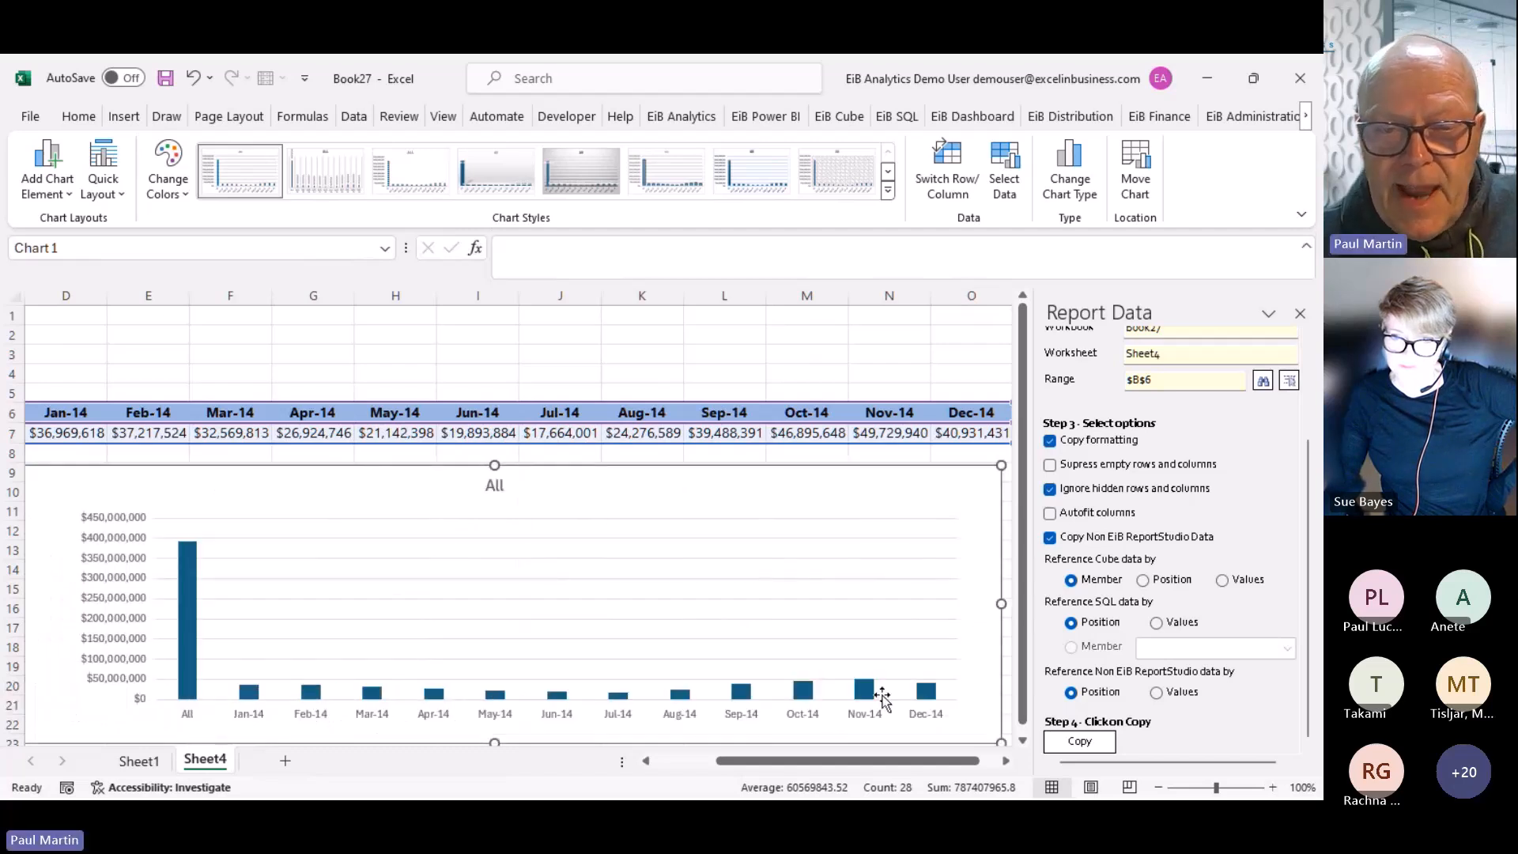
left_click(1301, 314)
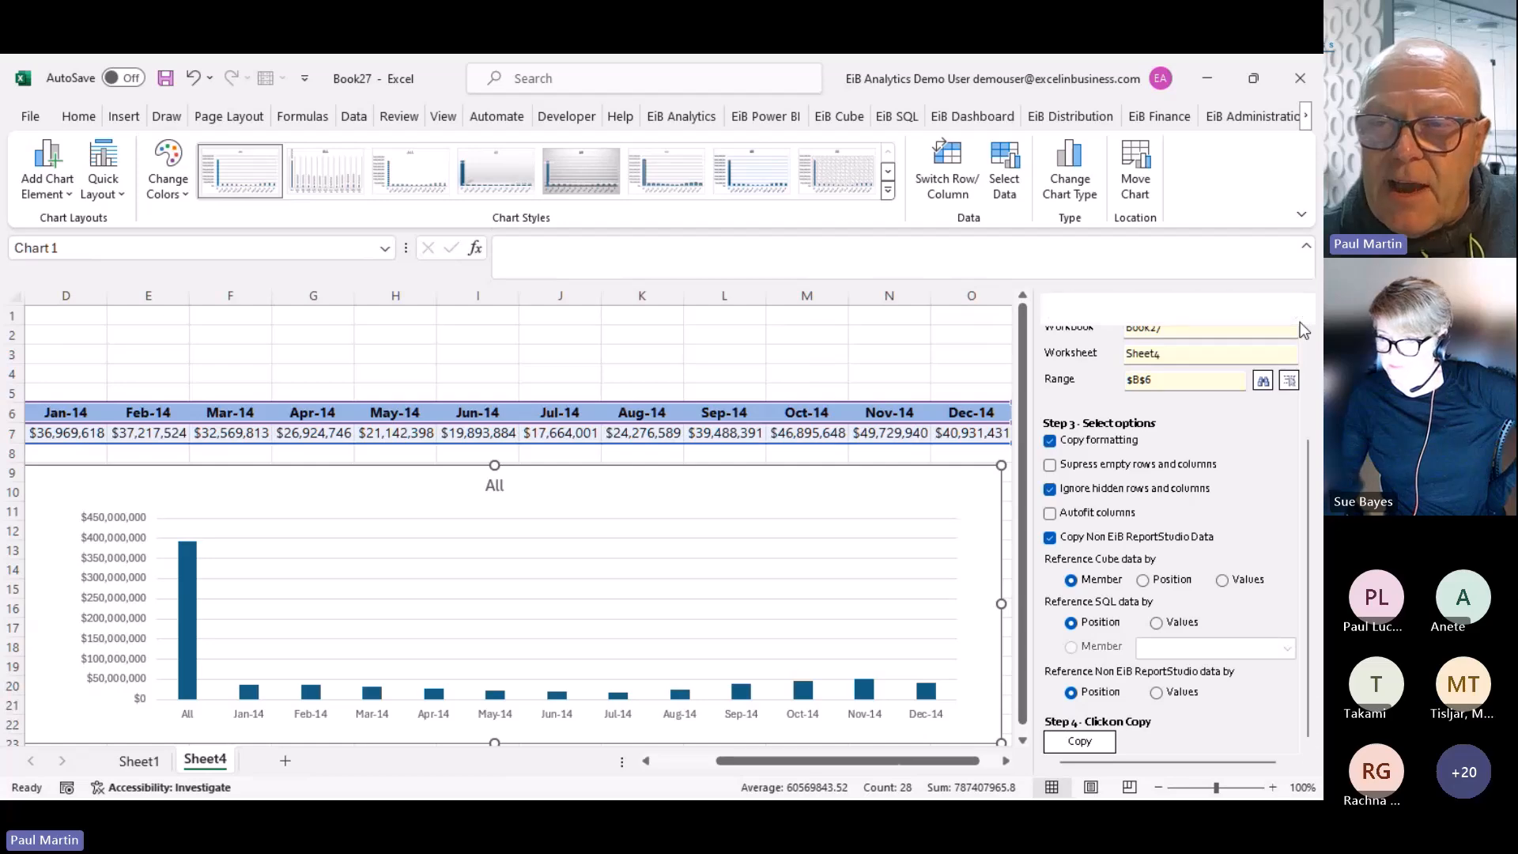
left_click_drag(956, 767, 882, 767)
left_click(148, 765)
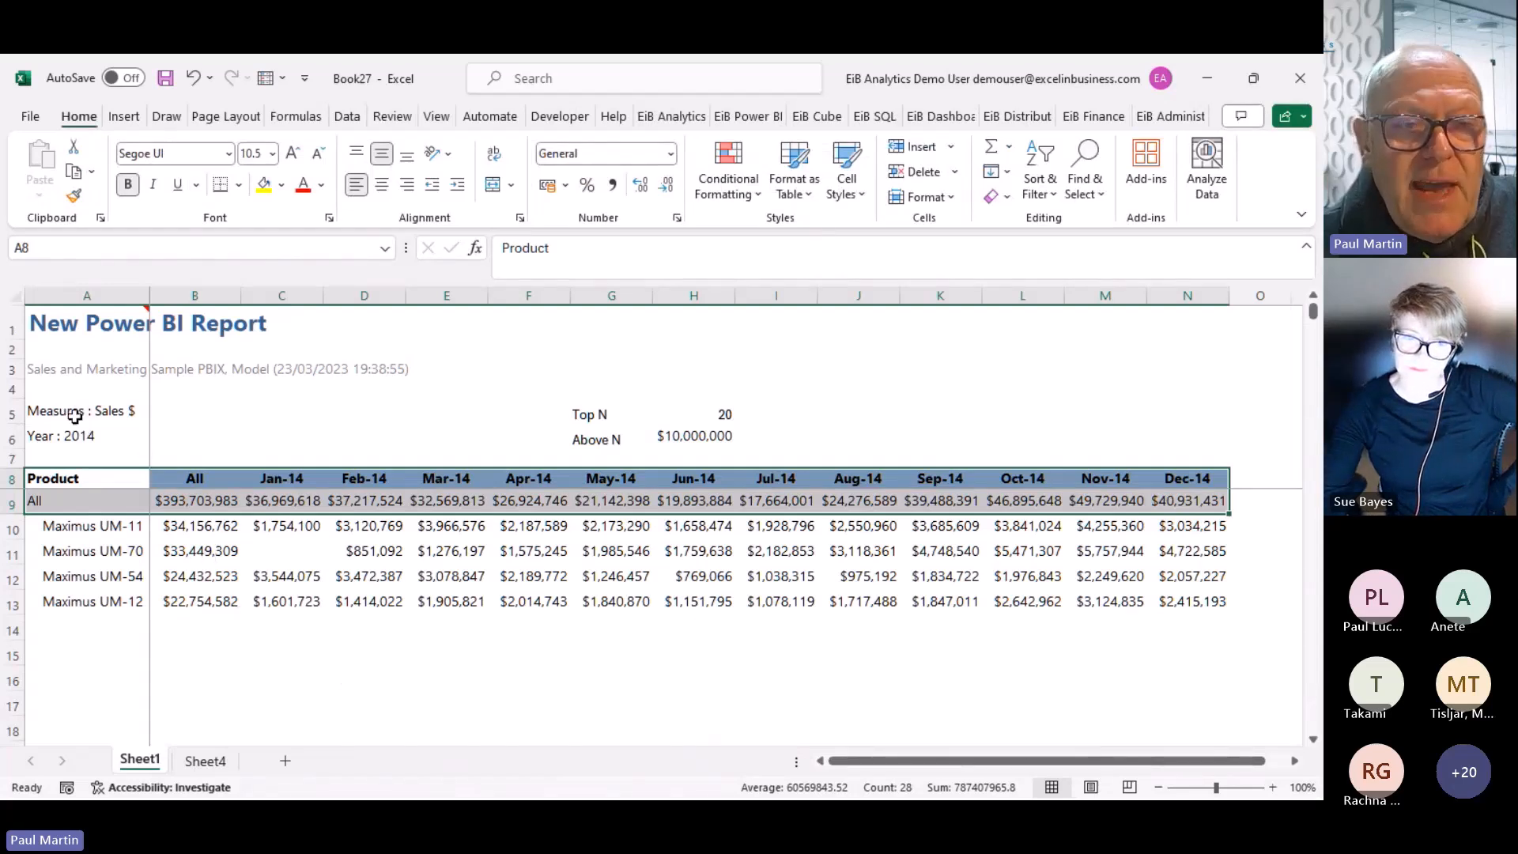
Copy the Measures and Year cells A5:A6 from Sheet1 to cell C2 on Sheet4
left_click_drag(60, 414, 50, 433)
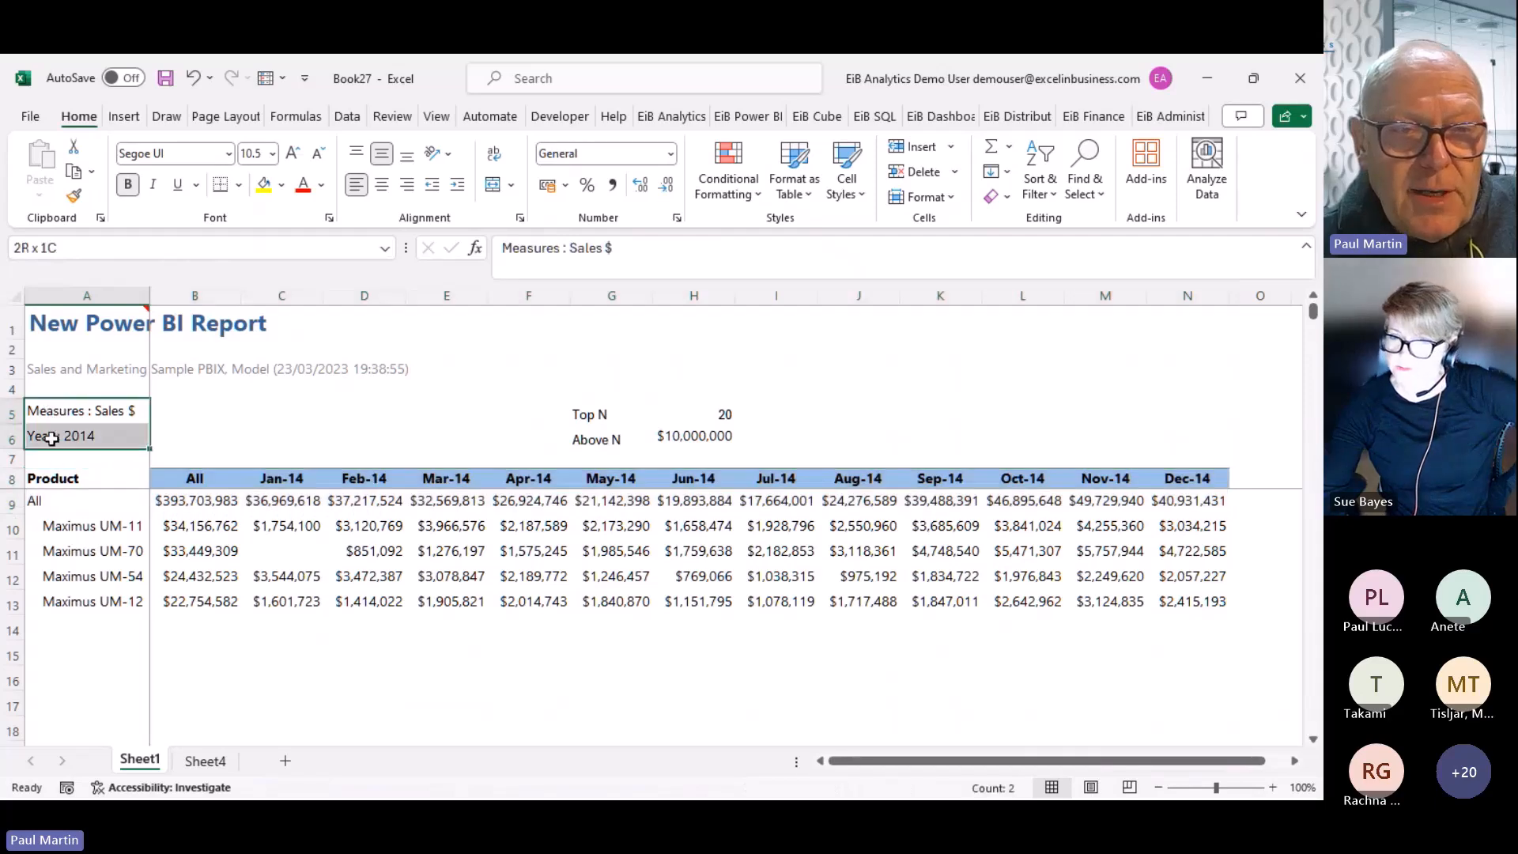
left_click(672, 117)
left_click(705, 199)
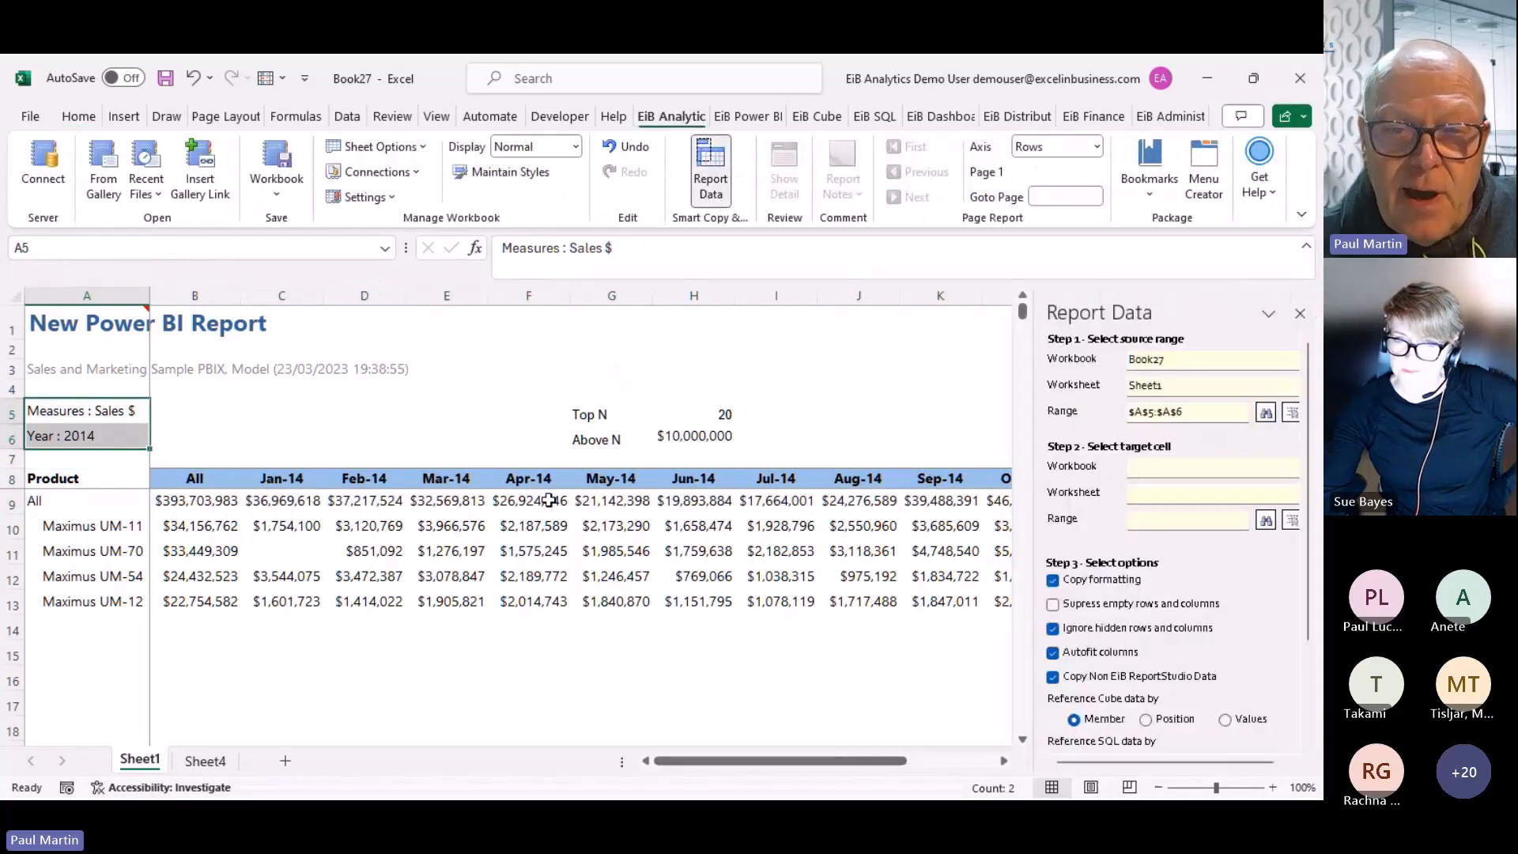
left_click(226, 761)
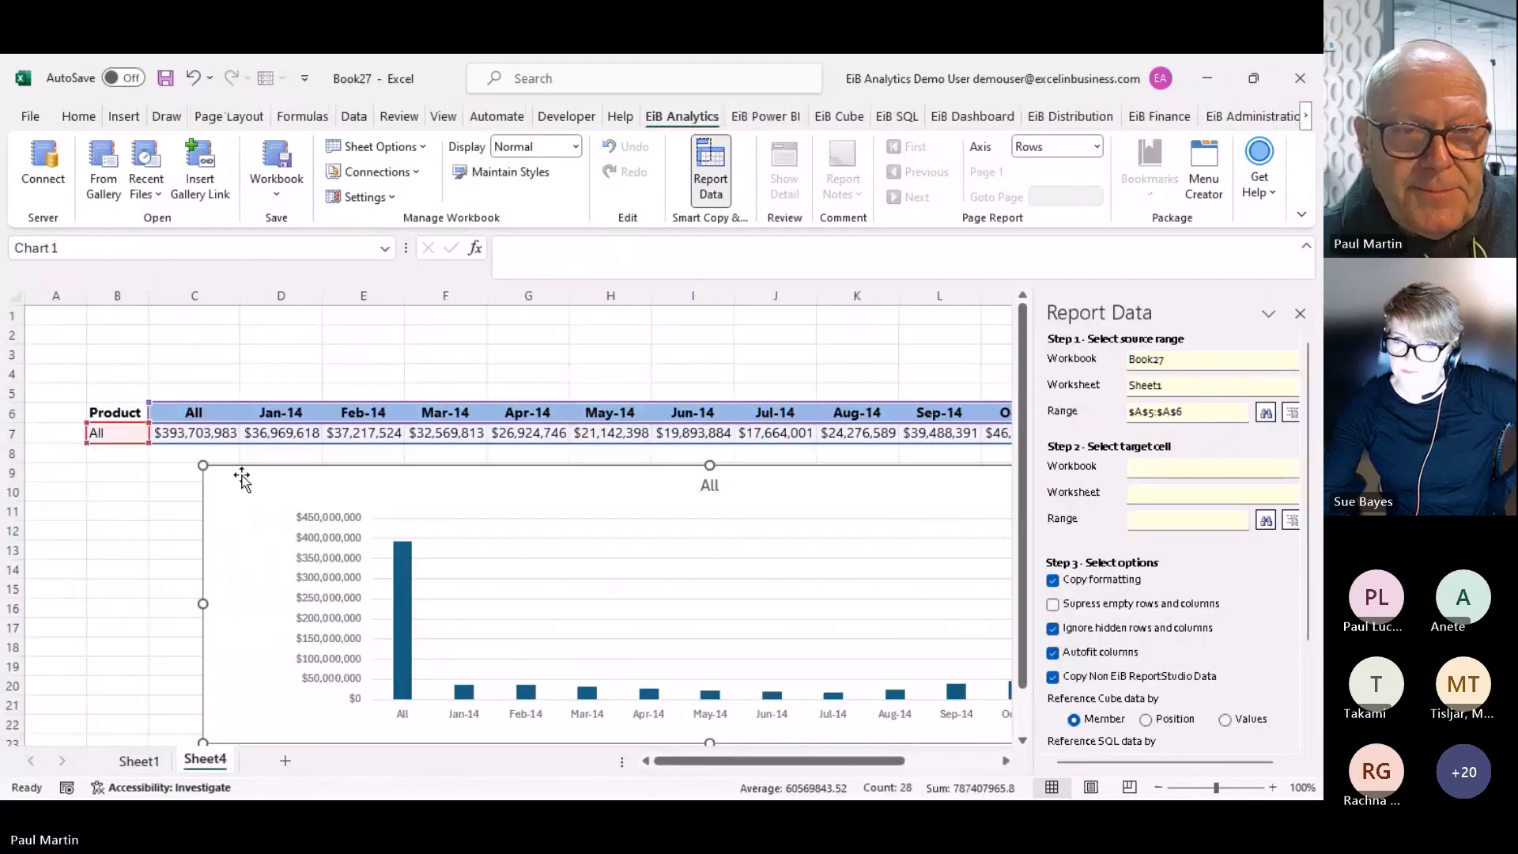
left_click(177, 340)
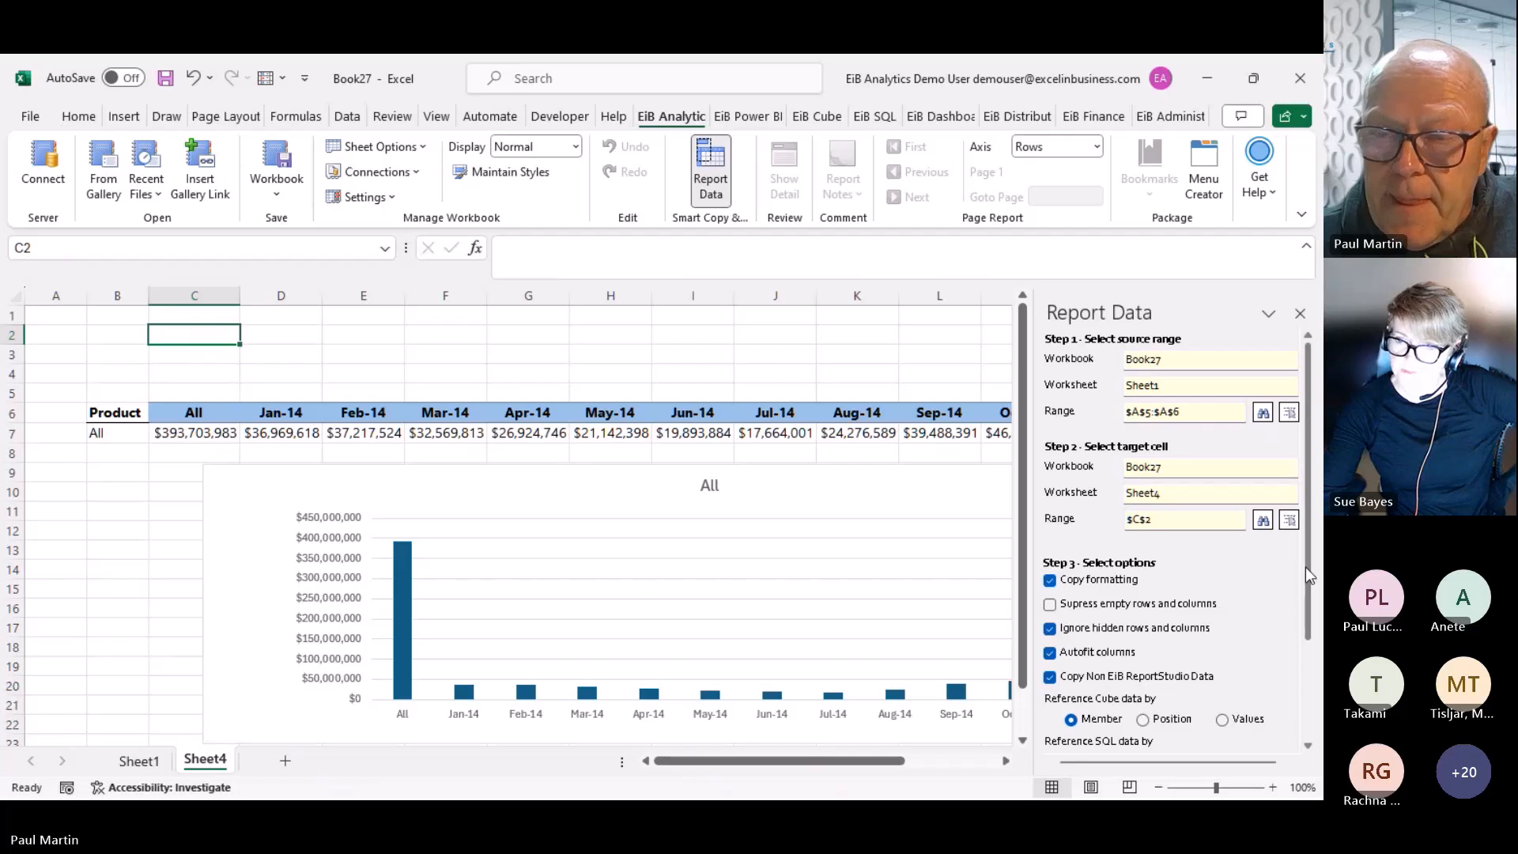
scroll(1304, 585, "down", 3)
left_click(1077, 739)
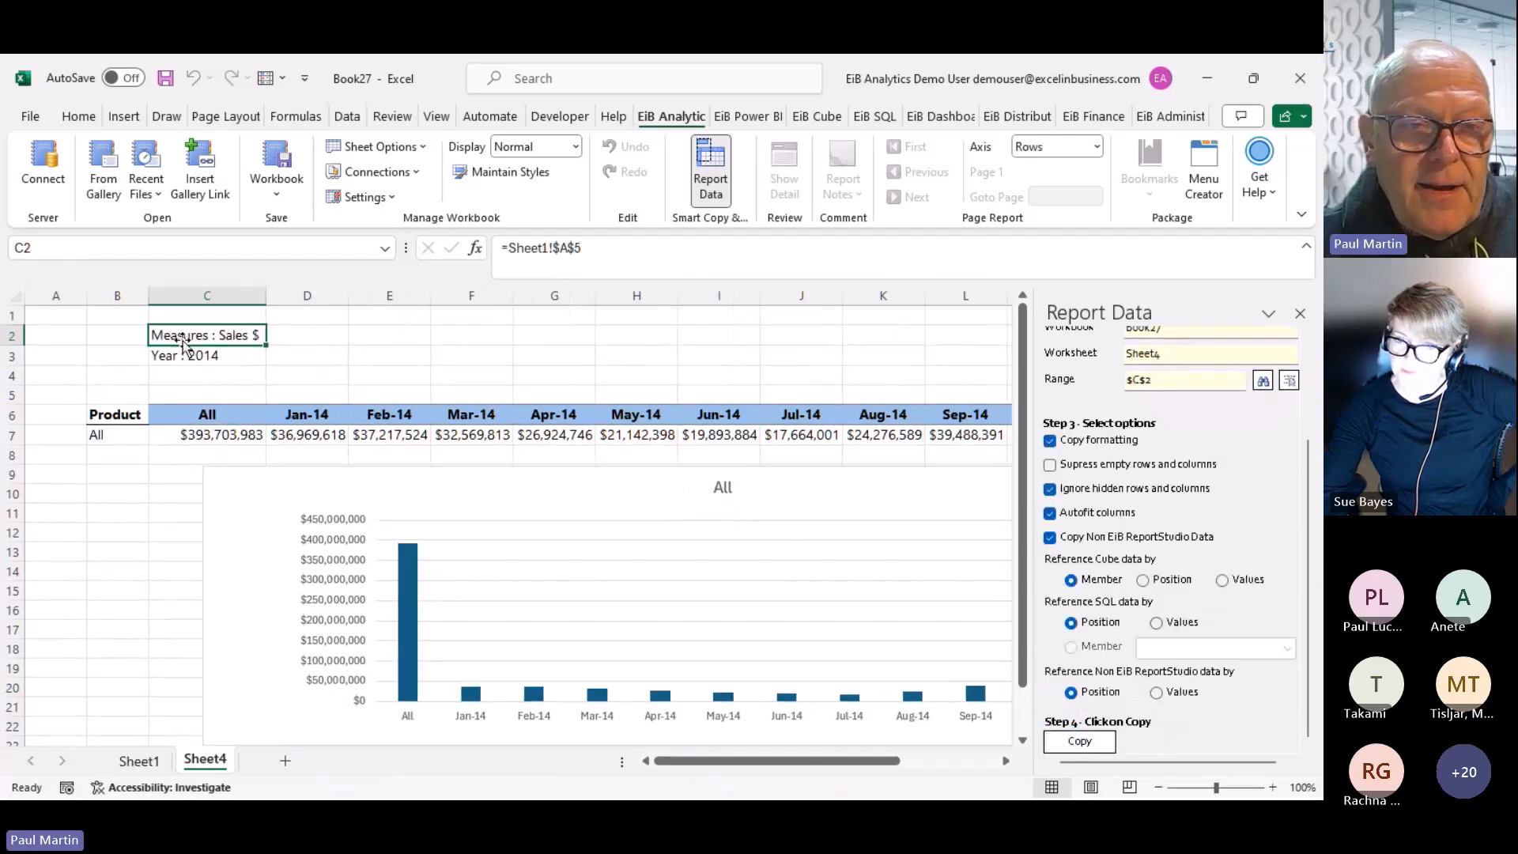
Change the Measures criterion in C2 to Sum of Units and check the updated report on Sheet1
double_click(179, 335)
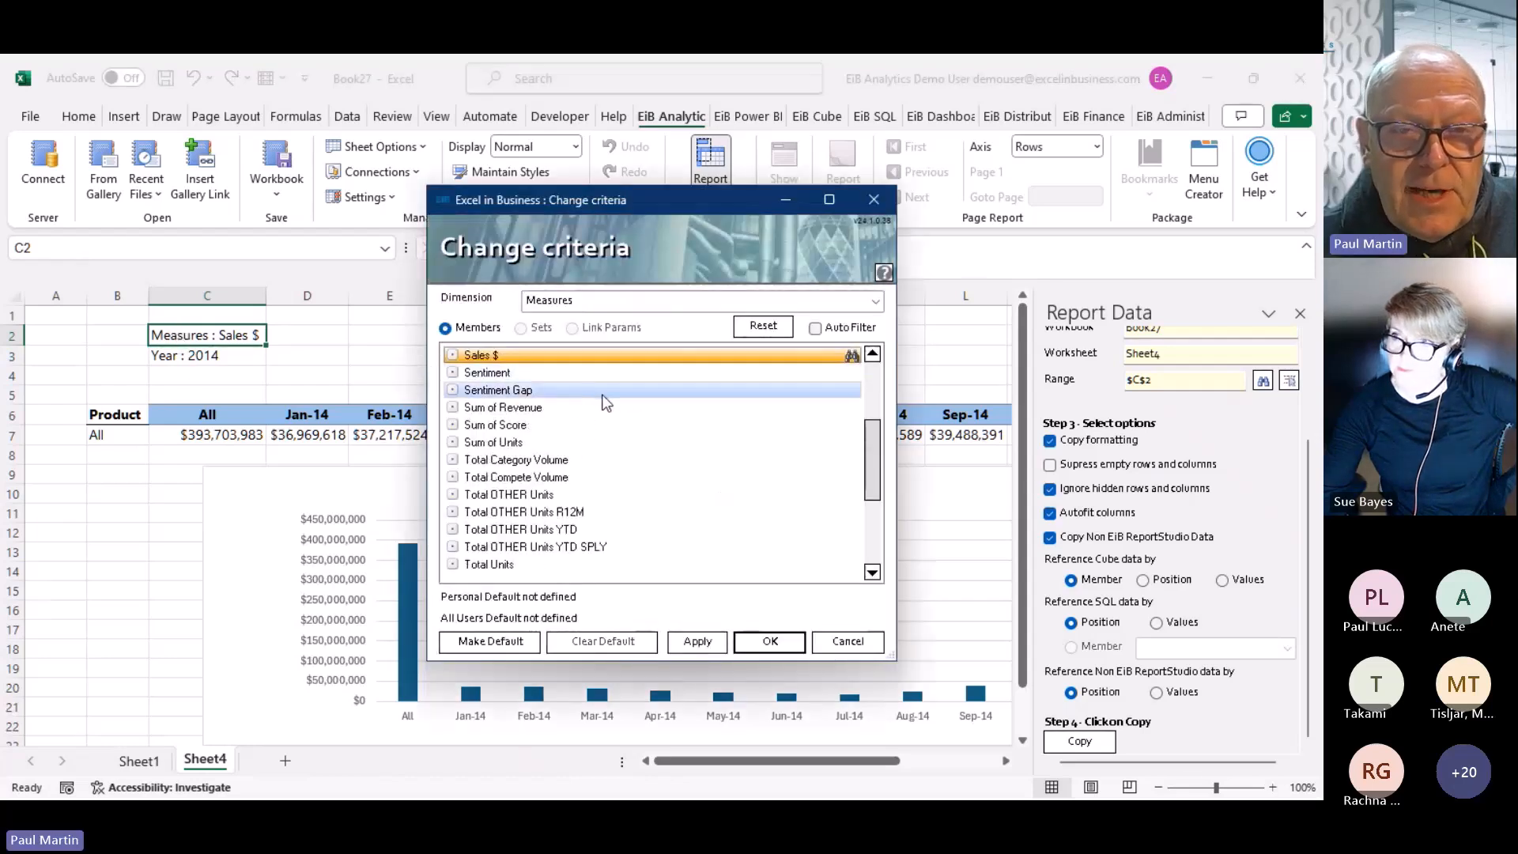
double_click(514, 442)
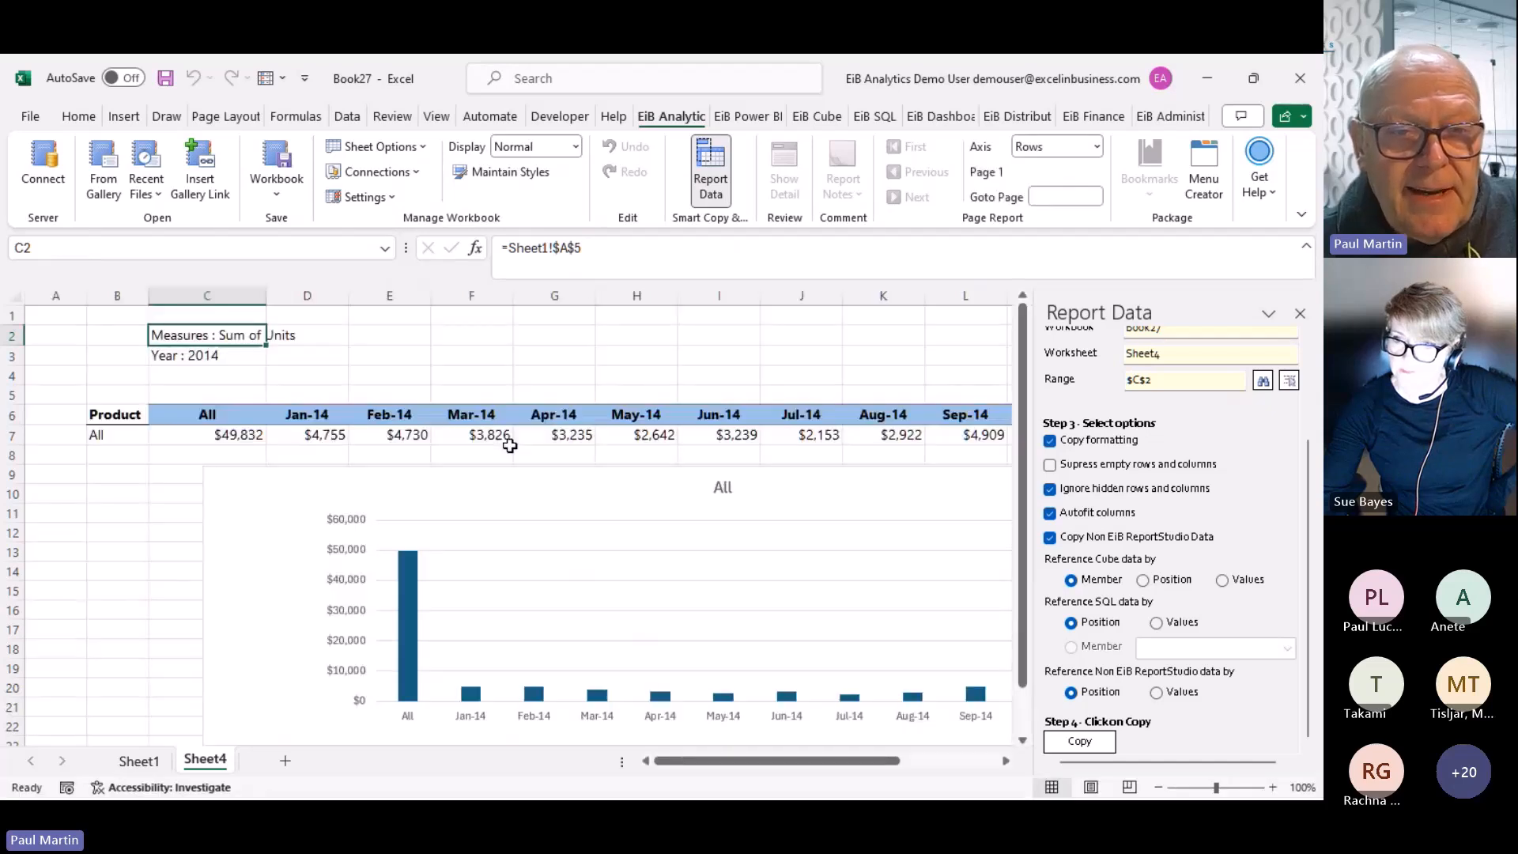
left_click(147, 761)
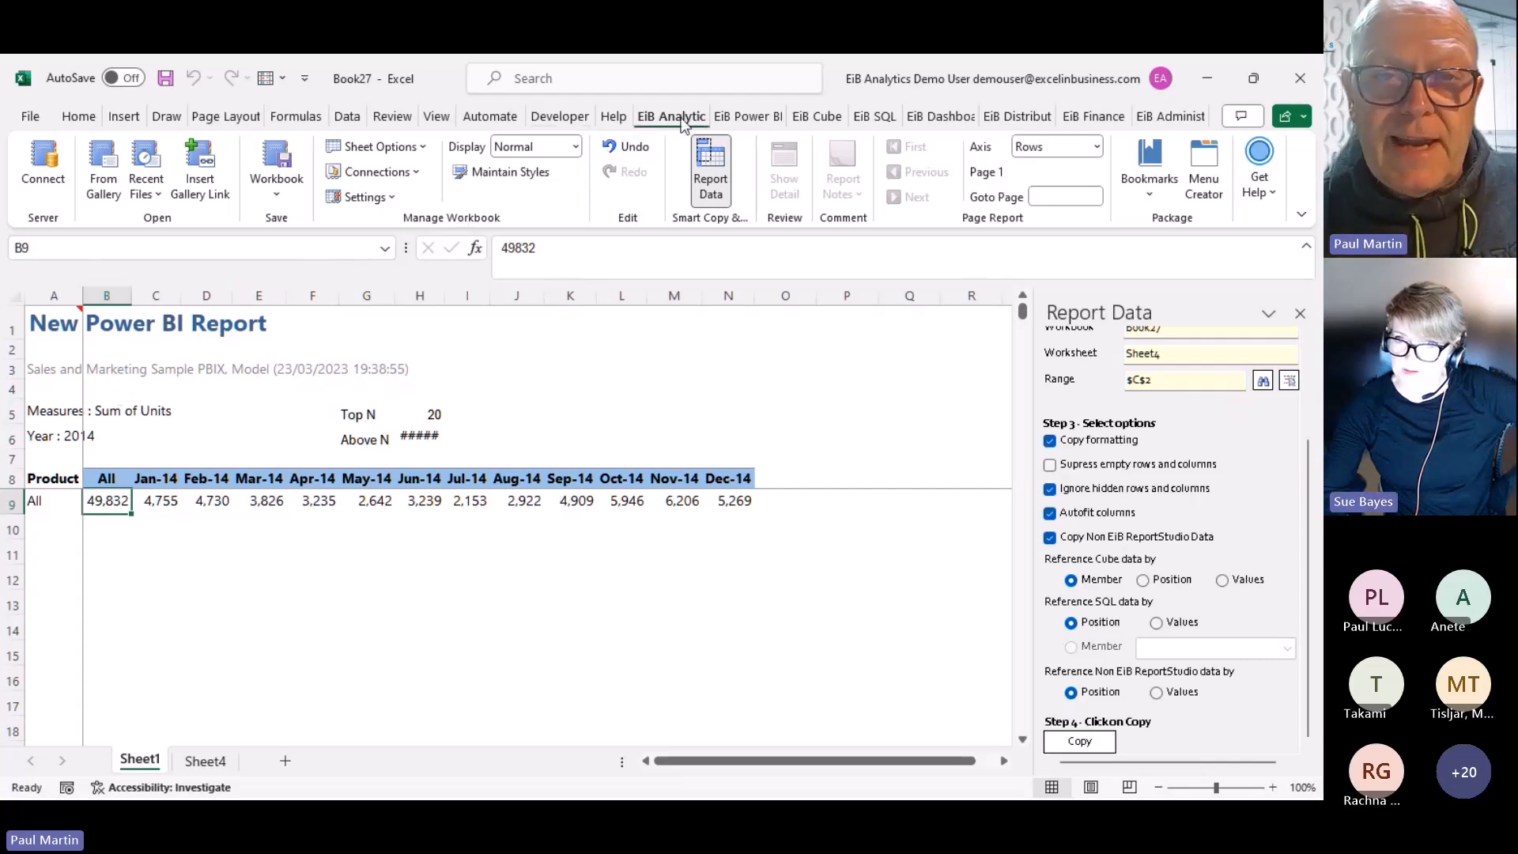
left_click(437, 118)
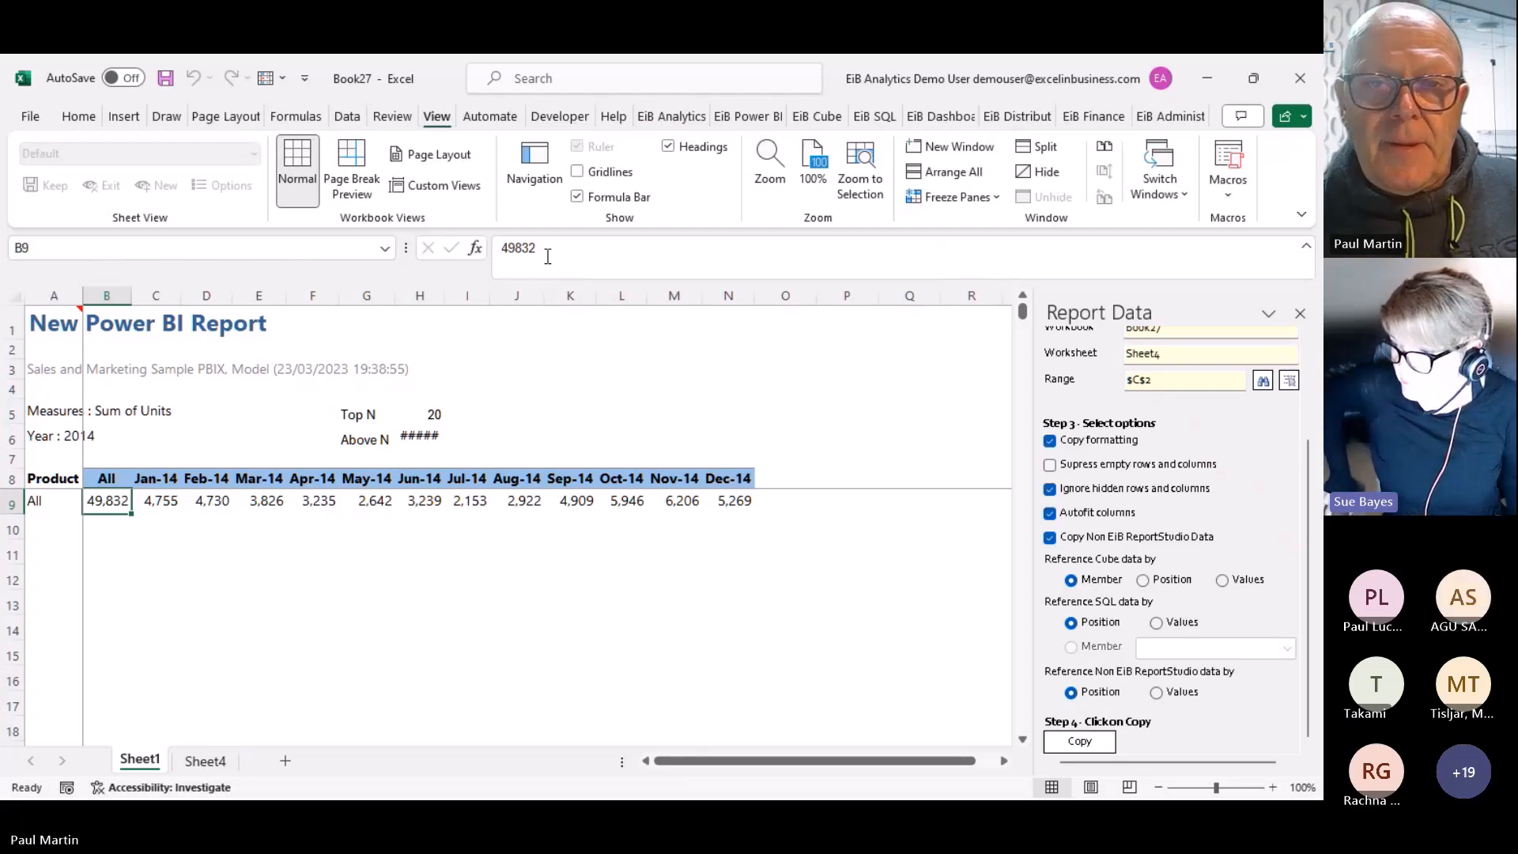
key("alt+Tab")
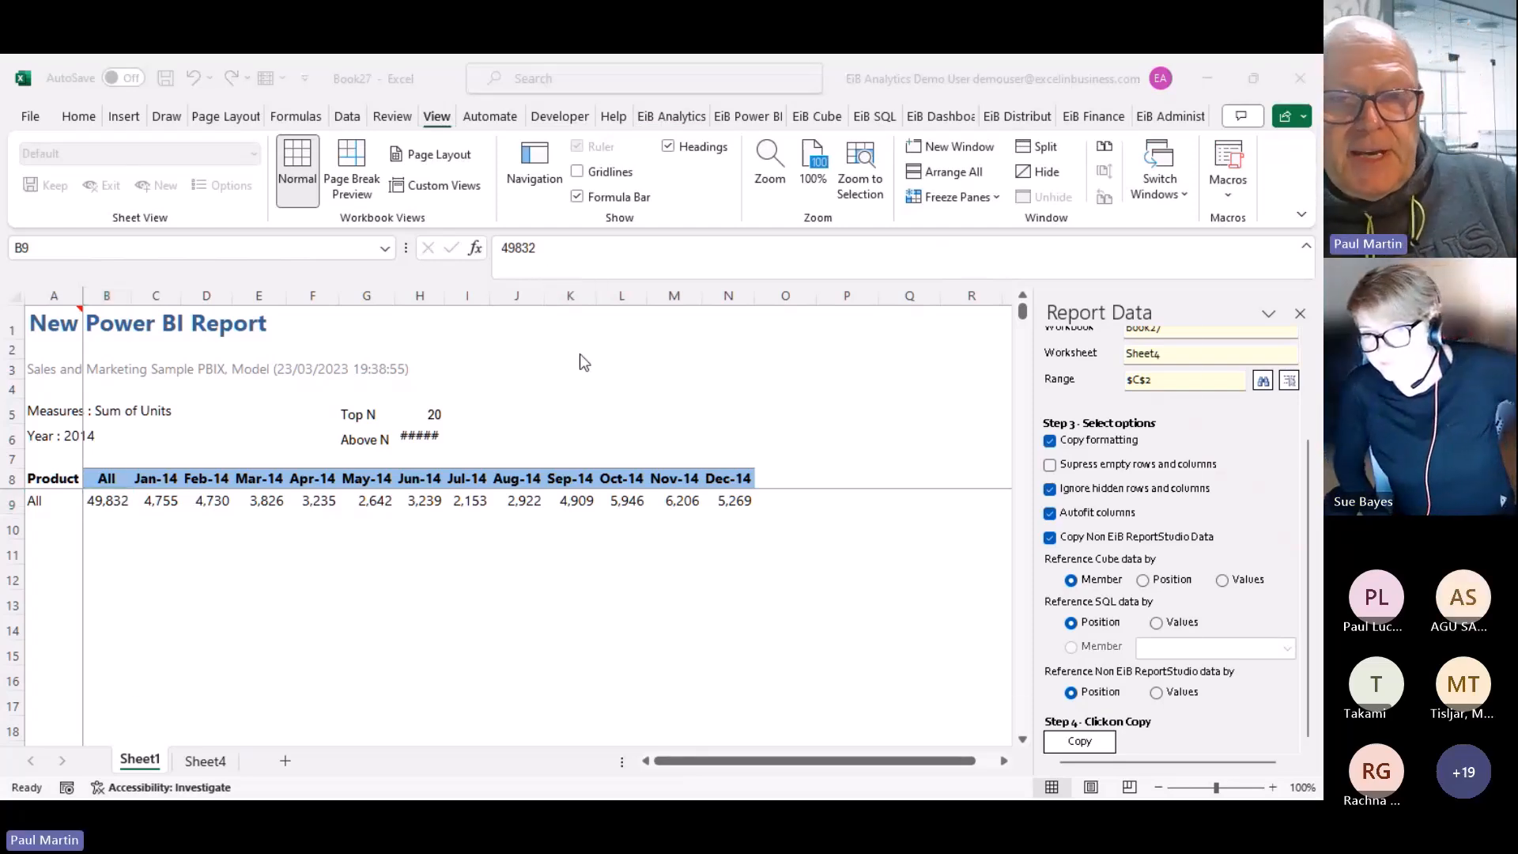
key("alt+Tab")
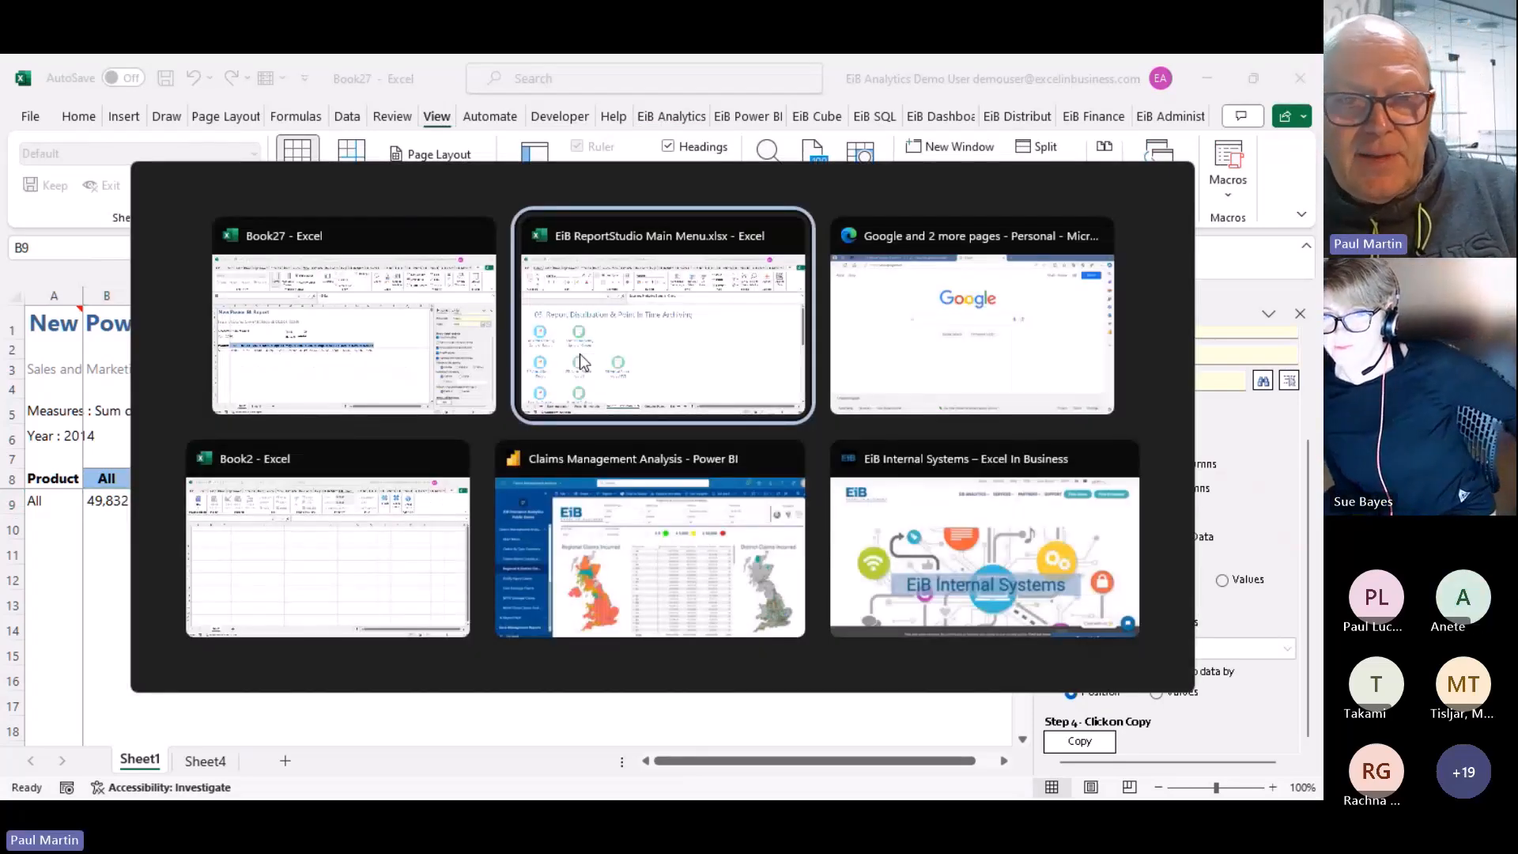
left_click(580, 354)
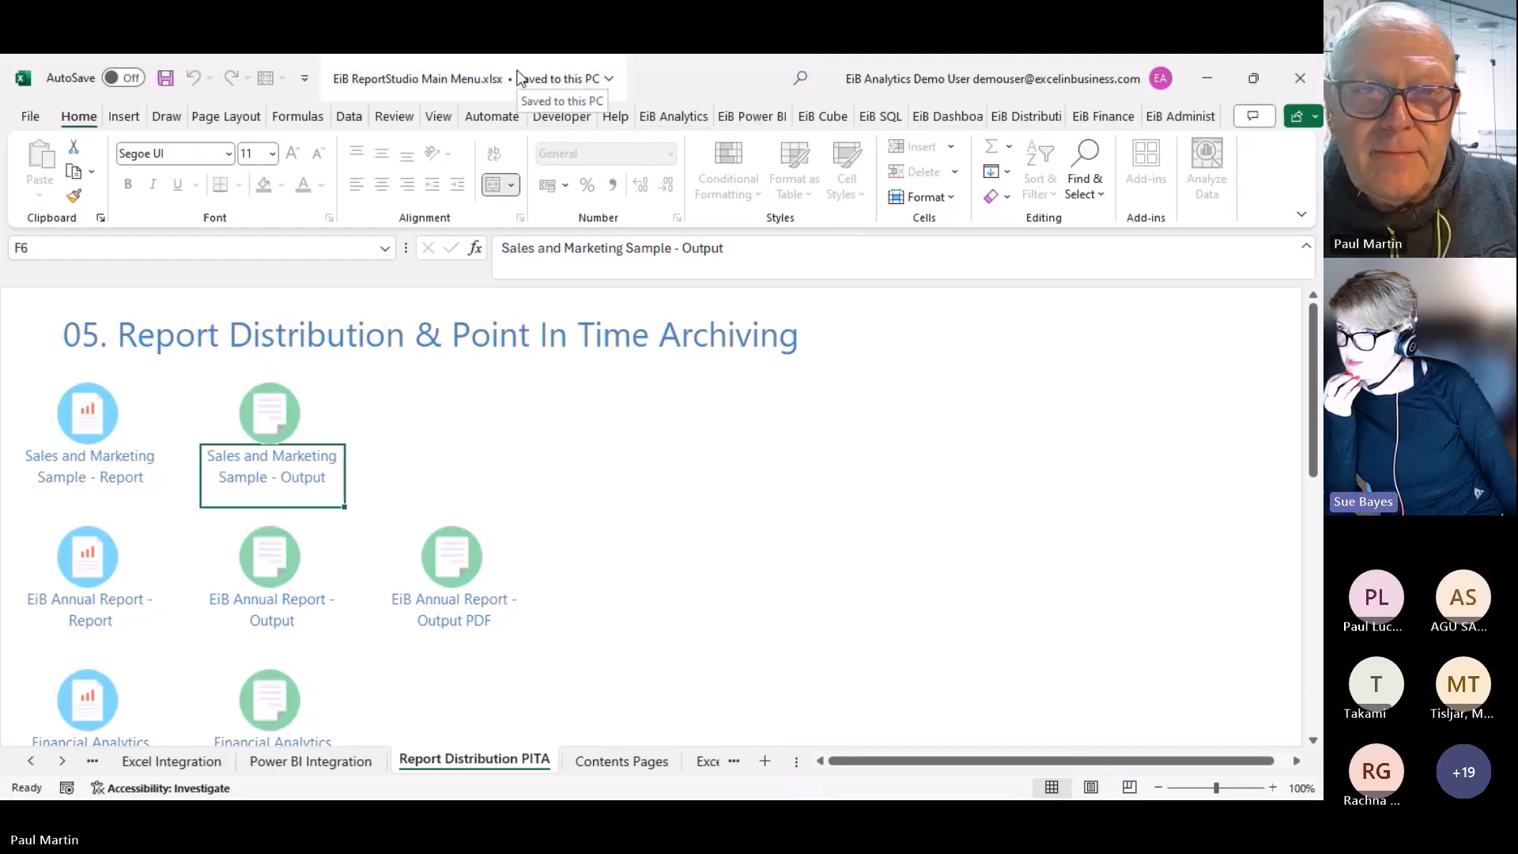
key("alt+Tab")
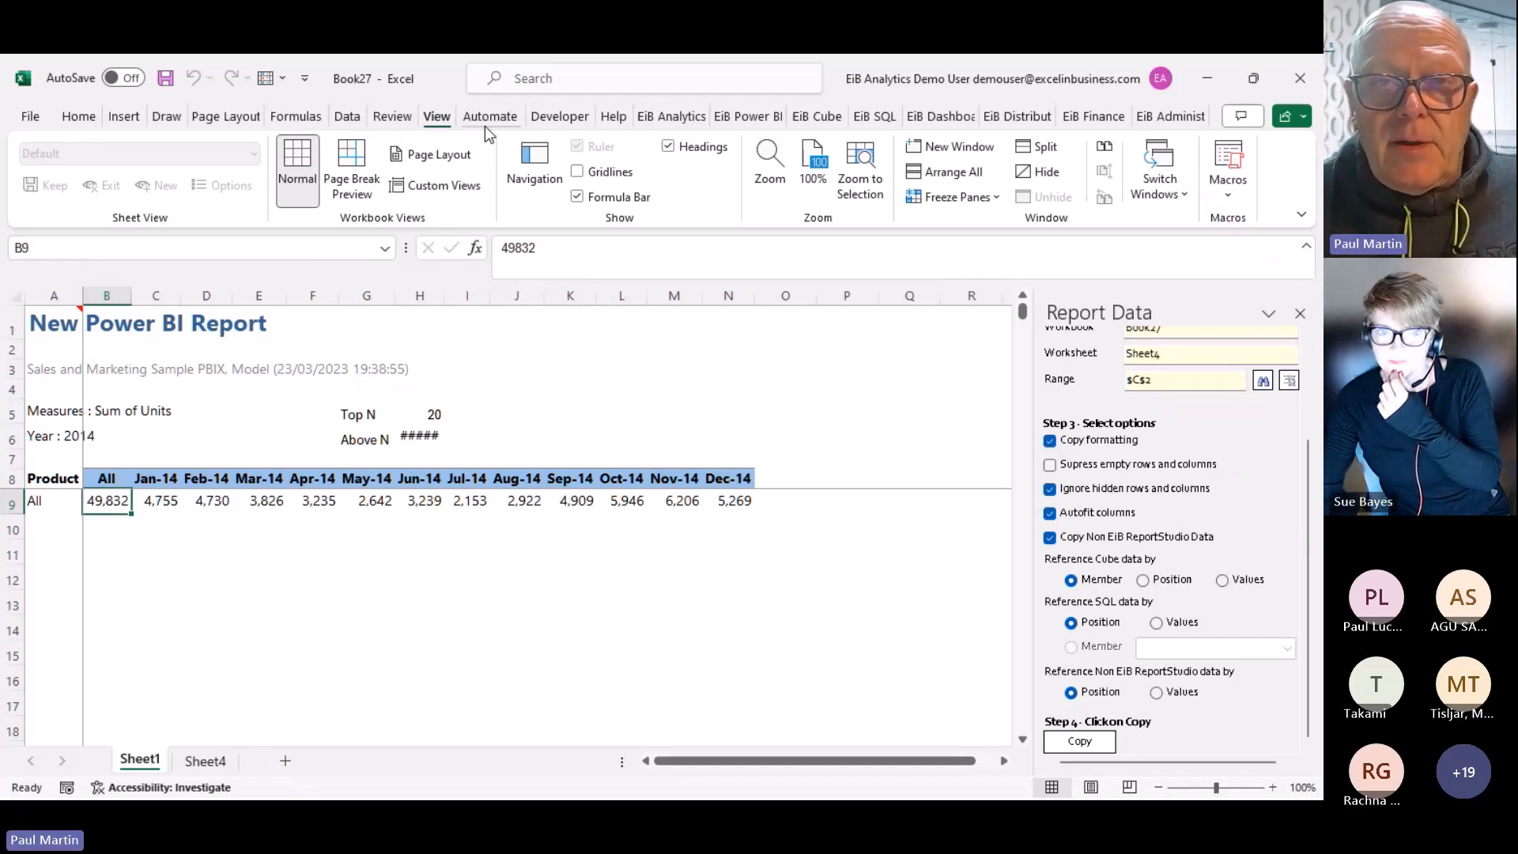
mouse_move(667, 73)
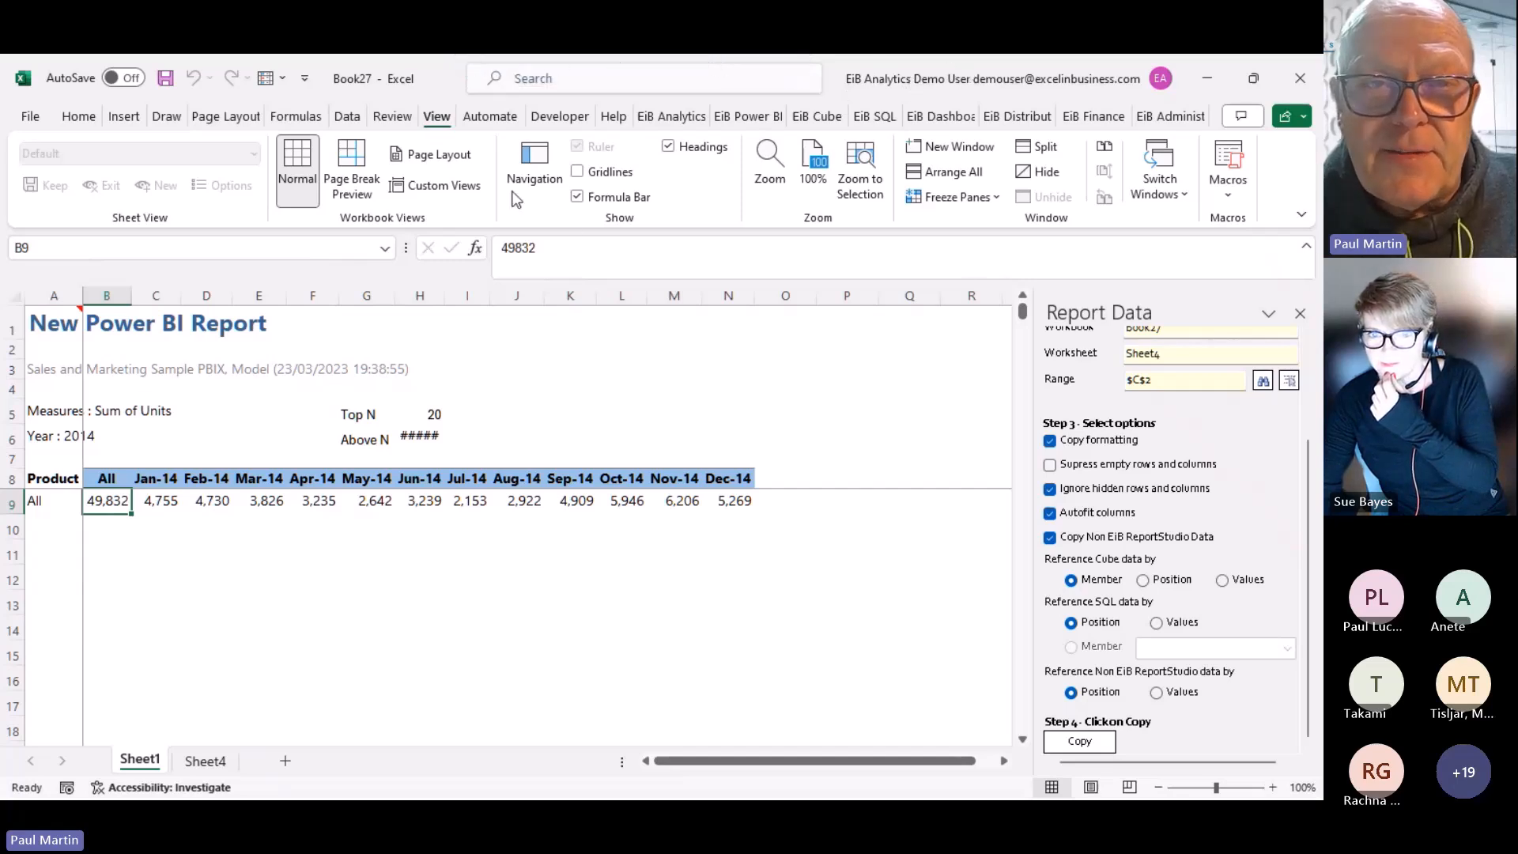
left_click(695, 371)
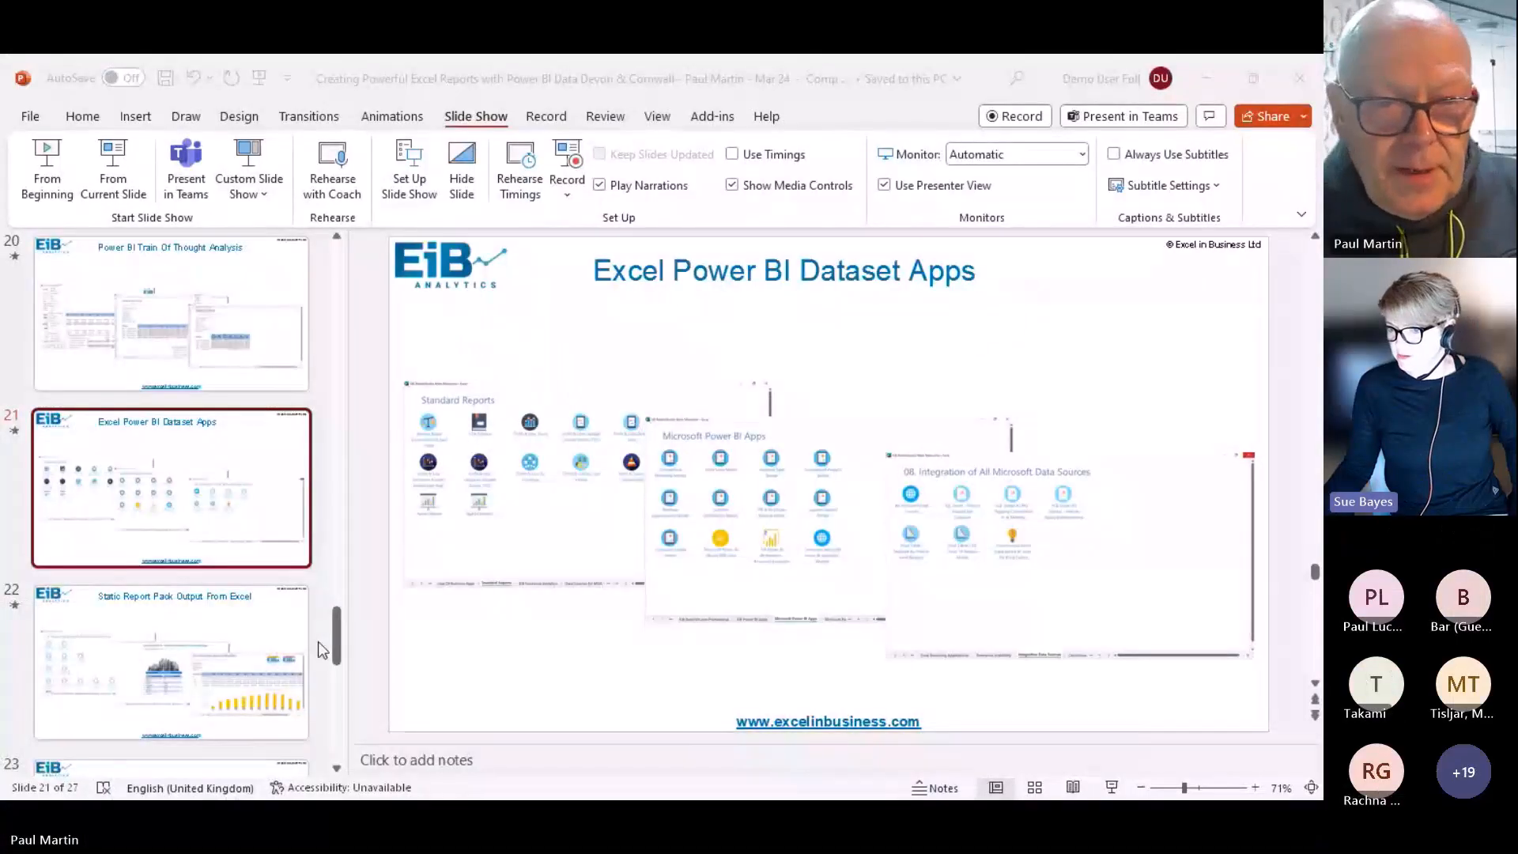
Scroll the thumbnail pane and select slide 25, 'Resources to get your hands on the software'
left_click_drag(336, 638, 338, 715)
left_click_drag(338, 656, 342, 754)
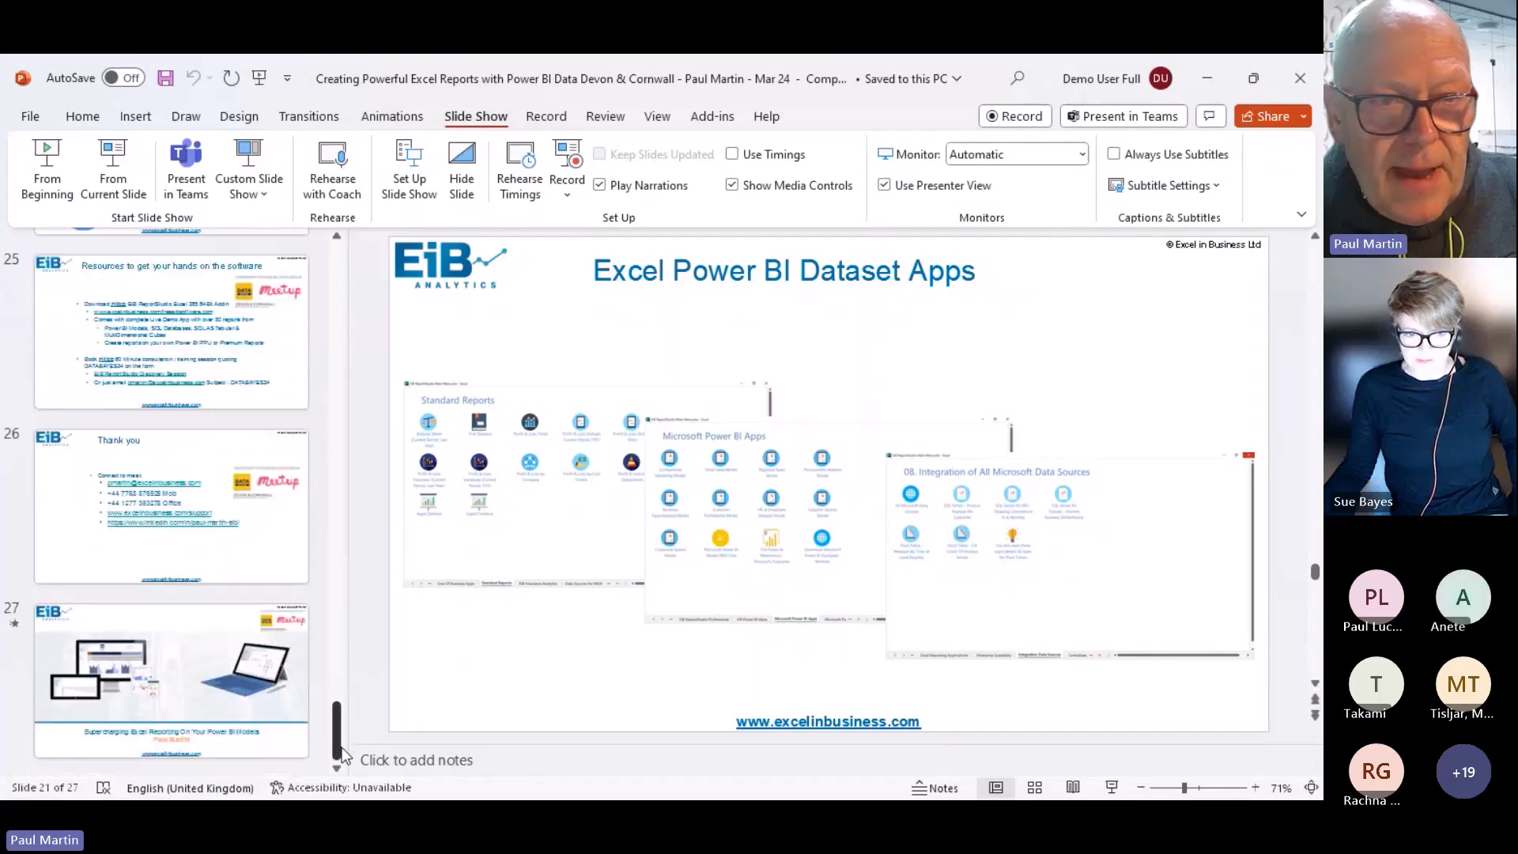
left_click(58, 341)
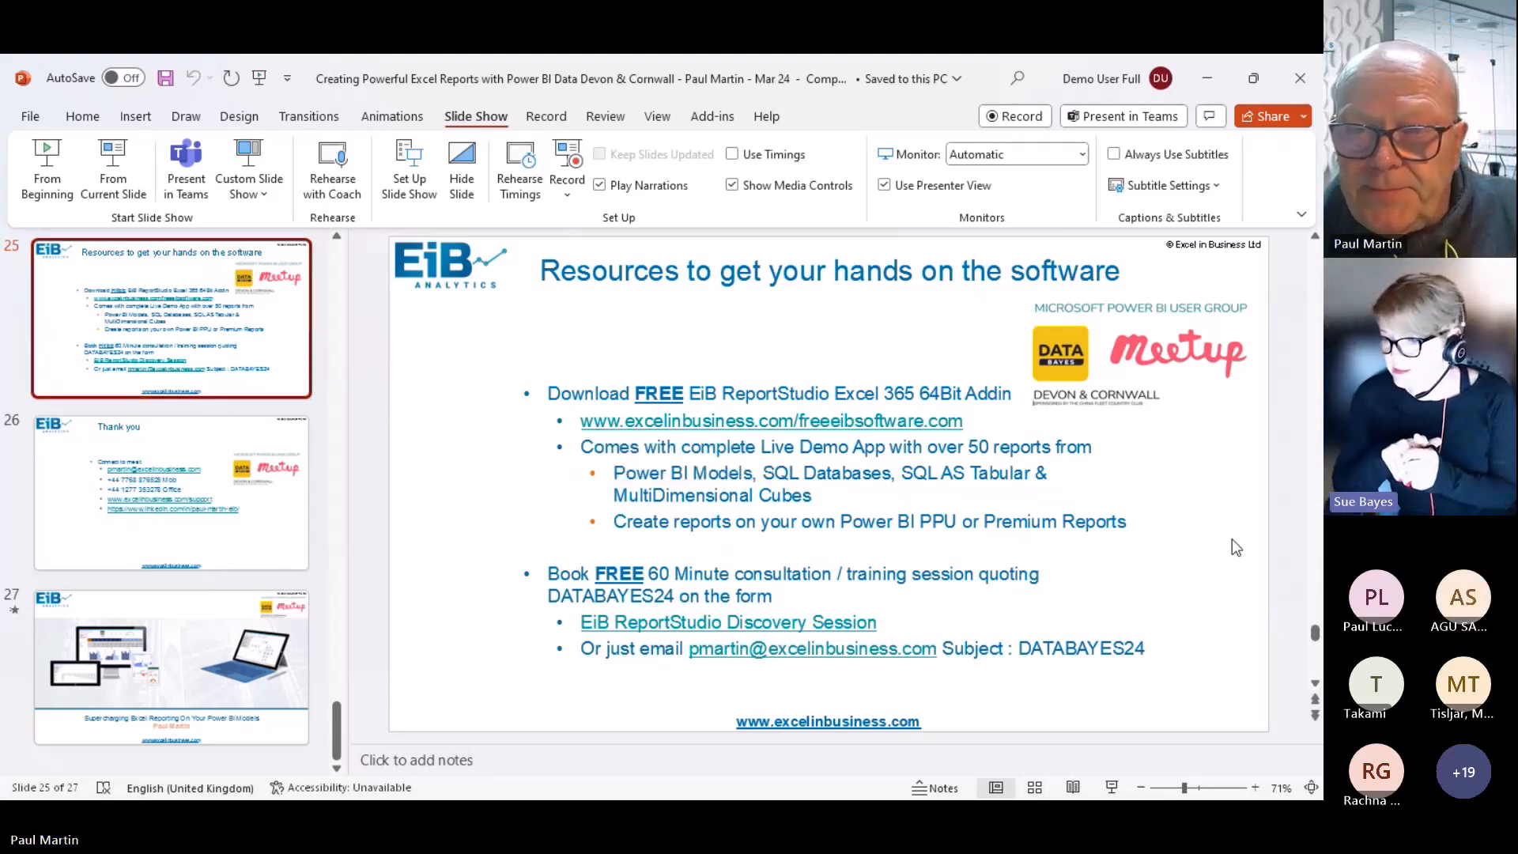
left_click(1260, 581)
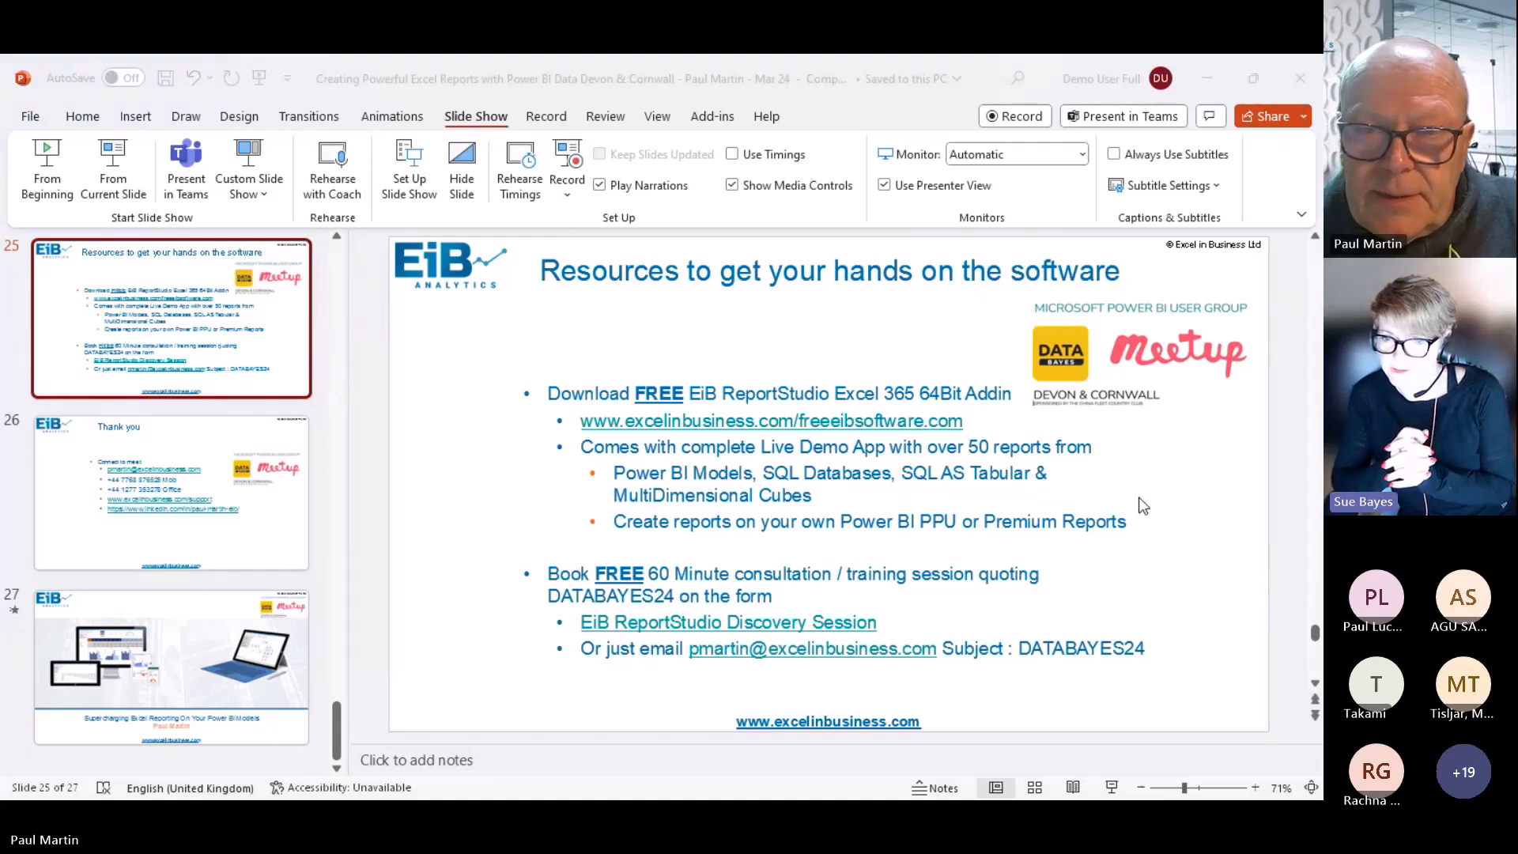
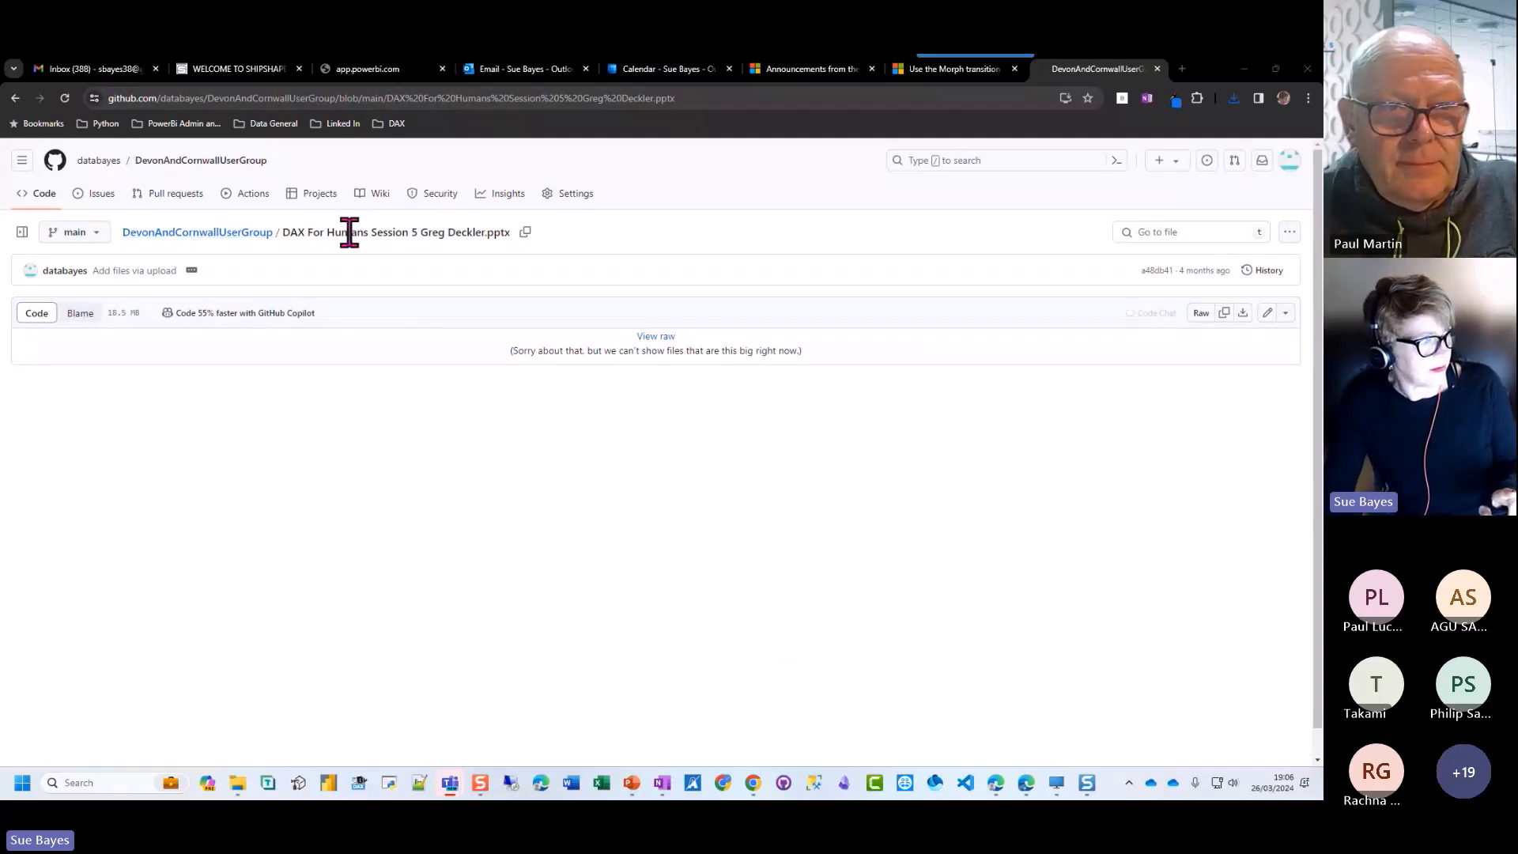
Download the raw 'DAX For Humans Session 5 Greg Deckler.pptx' file from the GitHub repository
left_click(16, 100)
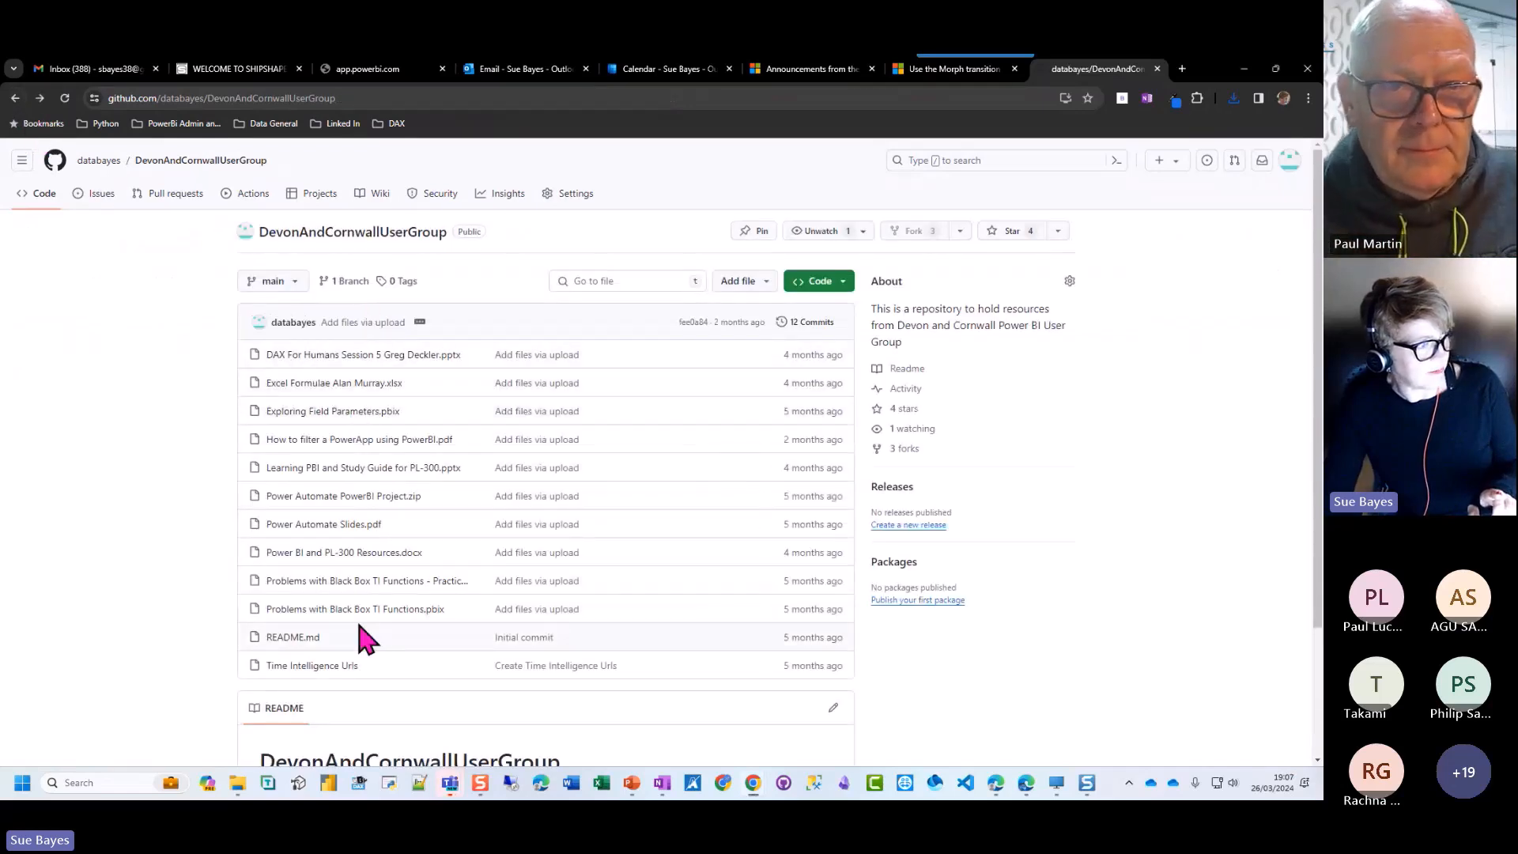
left_click(342, 364)
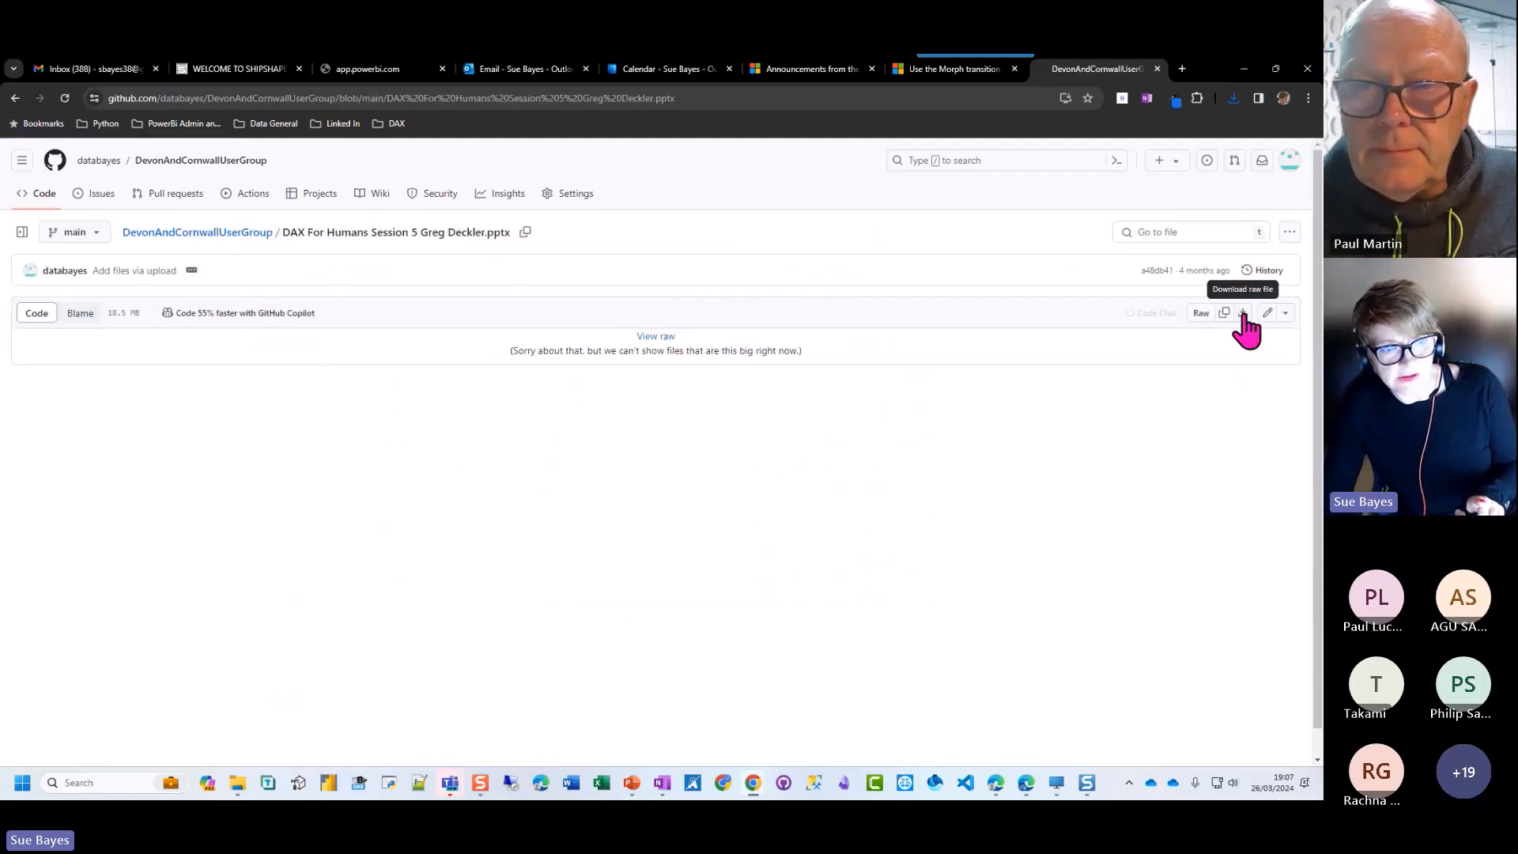
left_click(1243, 314)
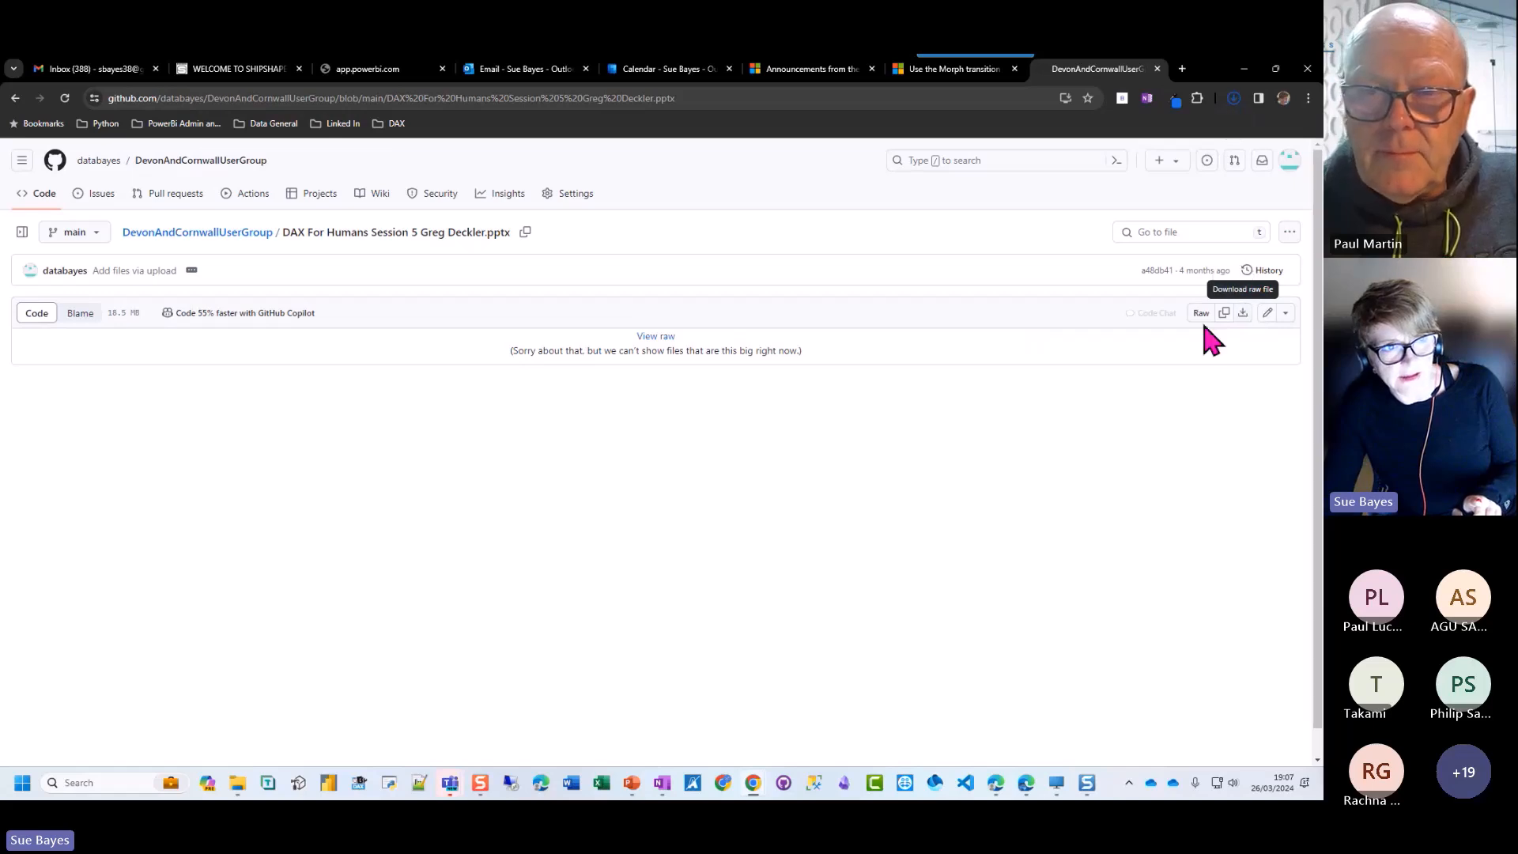
Open the downloaded presentation in PowerPoint and maximise its window on the title slide
left_click(1236, 104)
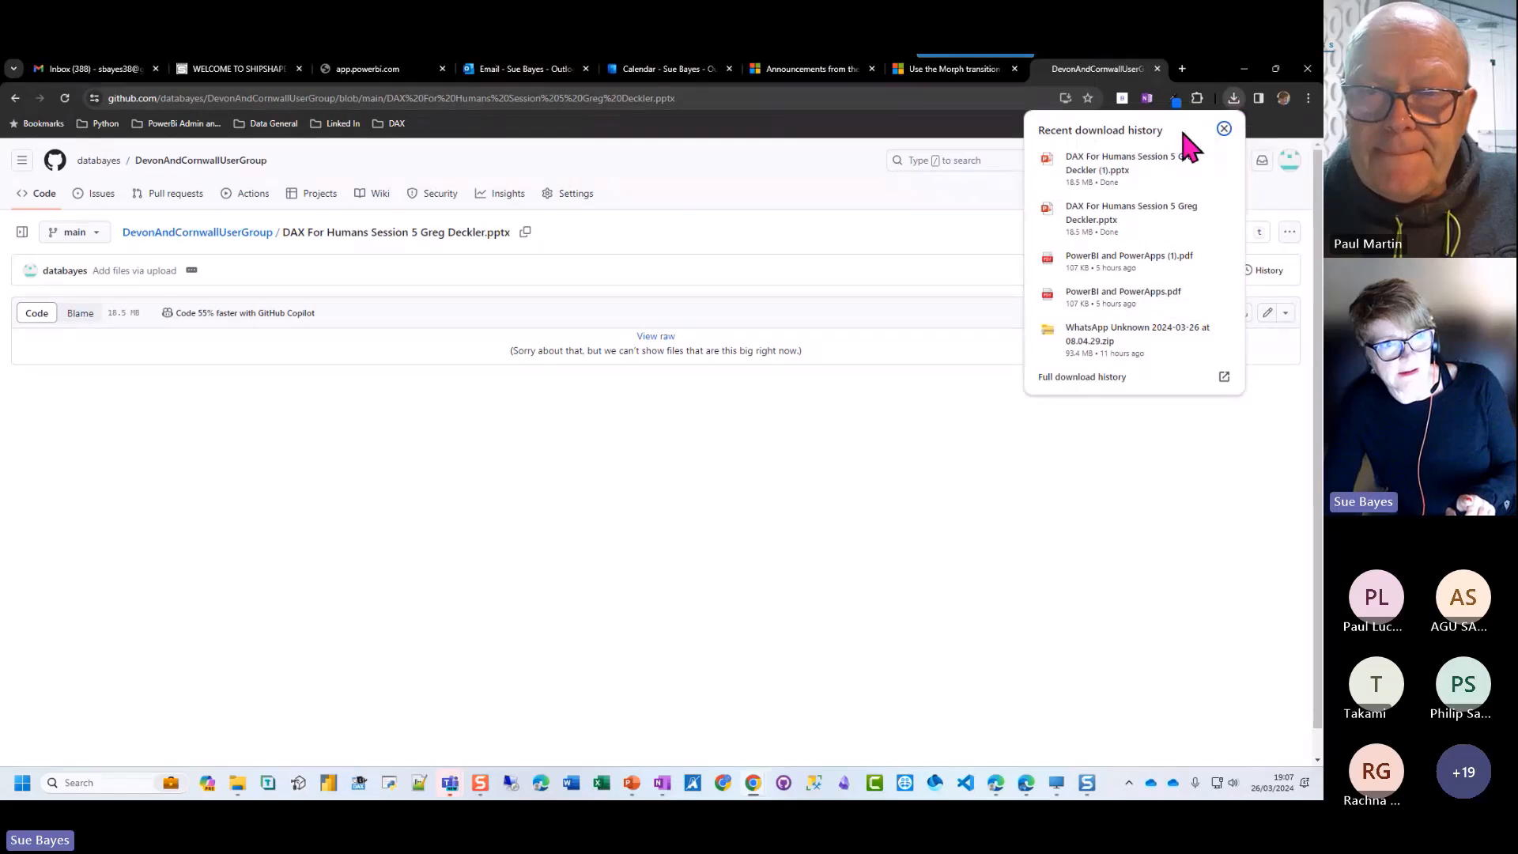
left_click(1135, 173)
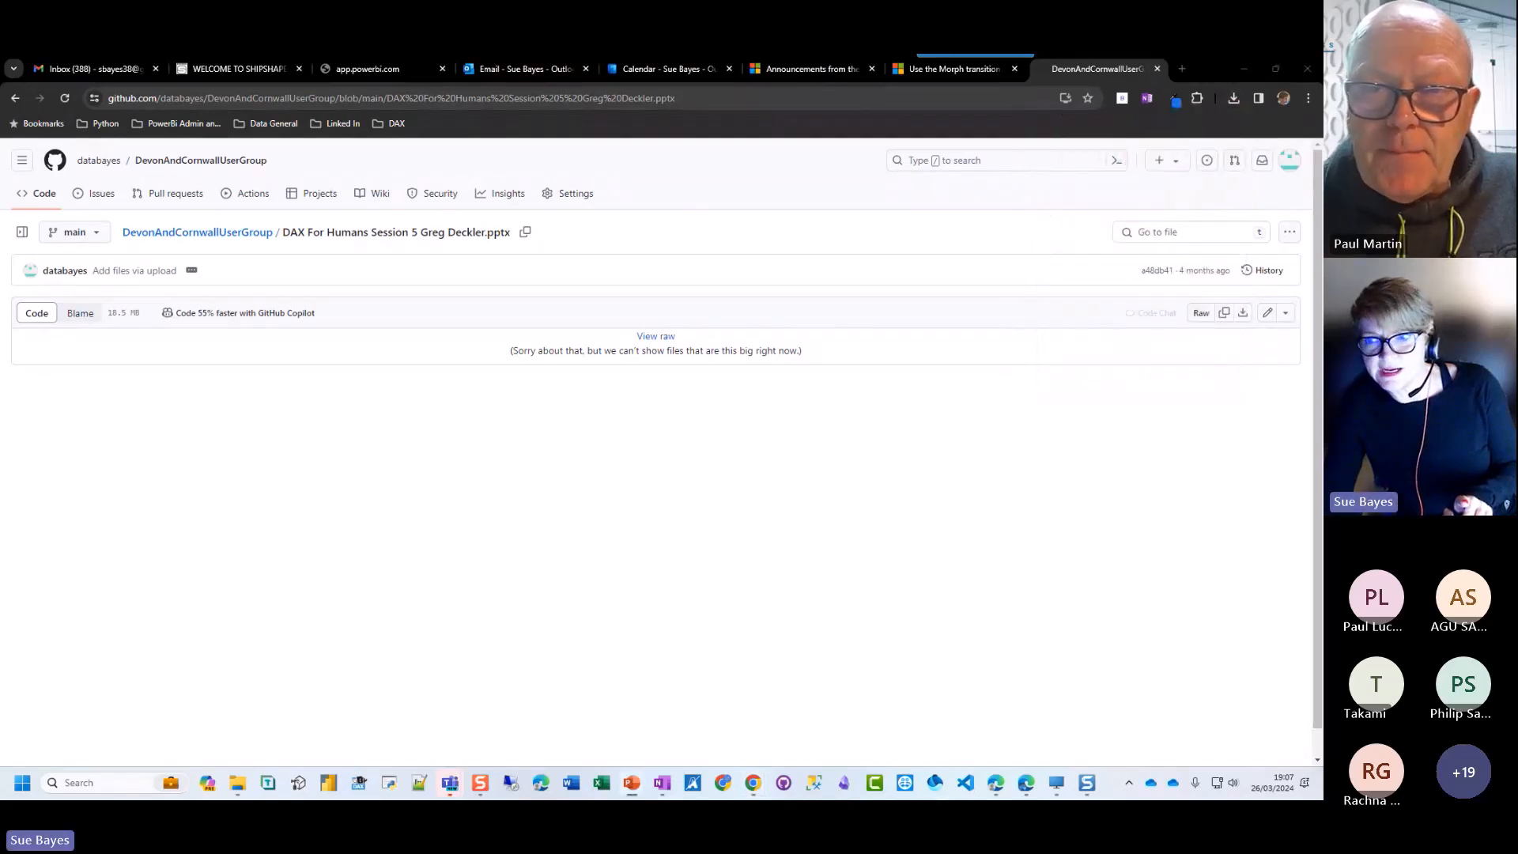
left_click_drag(1077, 128, 964, 143)
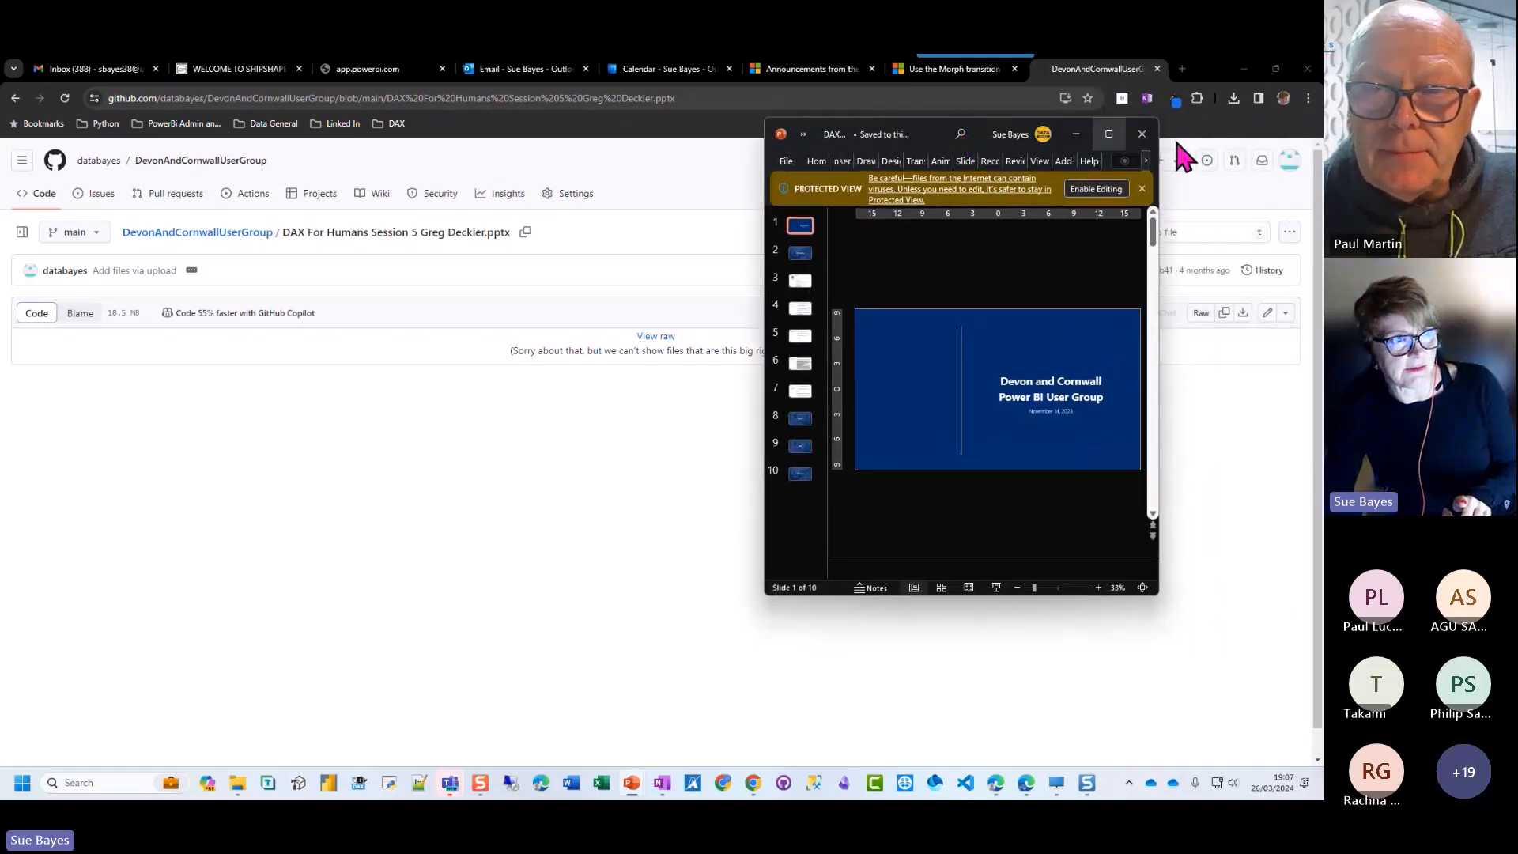
left_click(1107, 150)
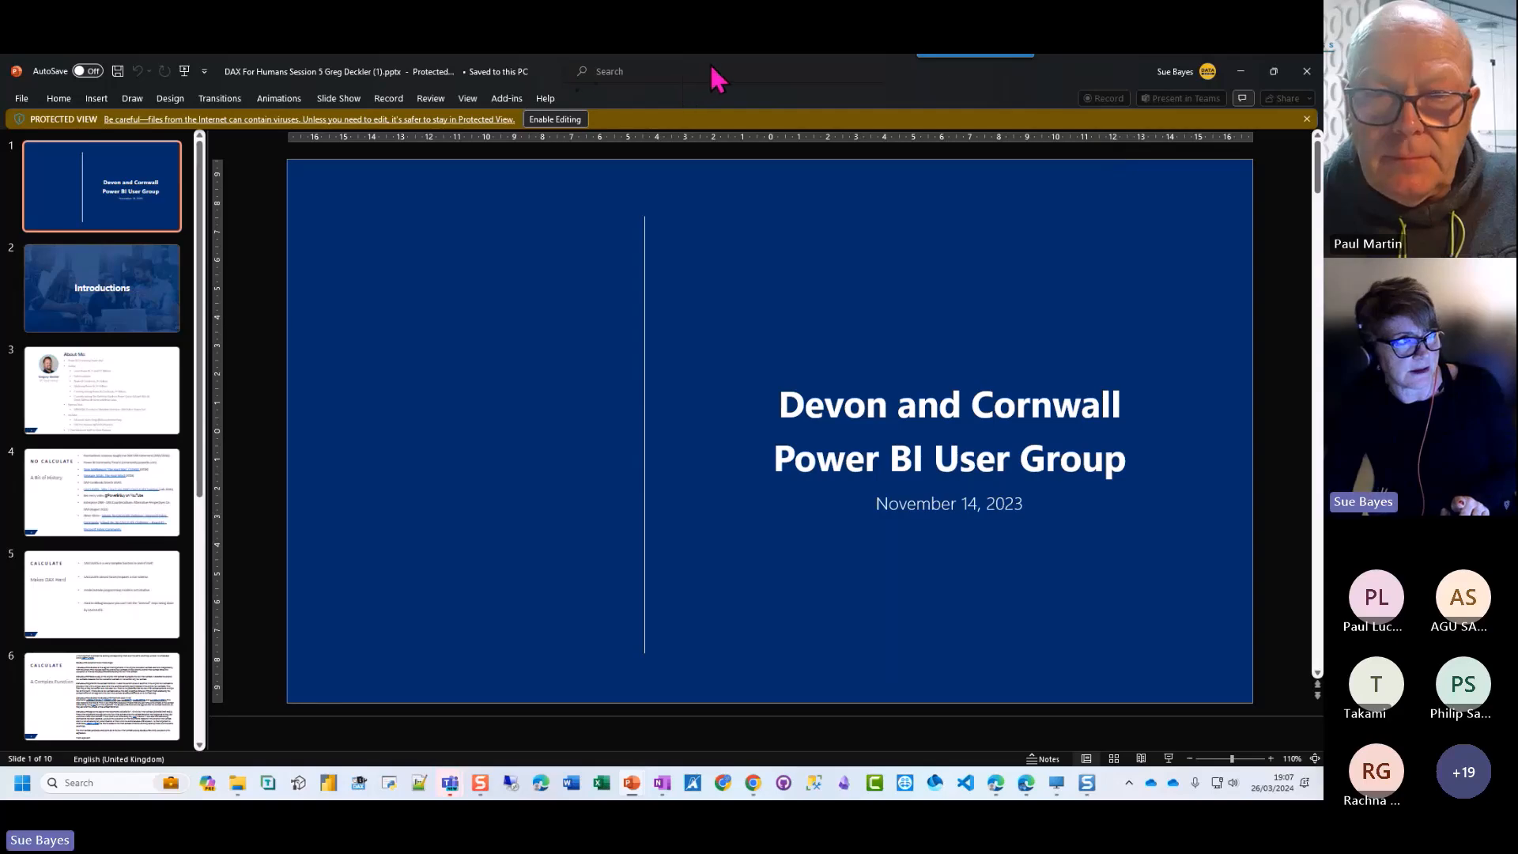